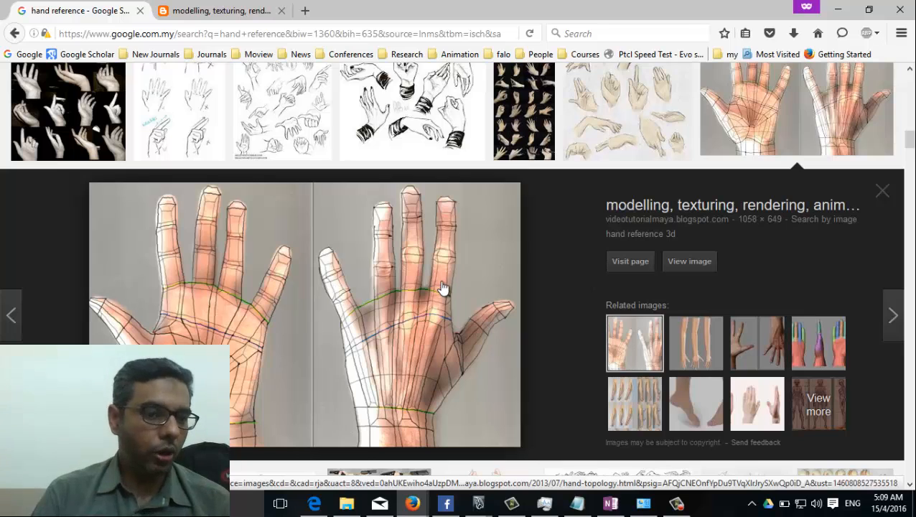
Step: Save the hand topology image as hand-topology in F > MayaClass2016 > sourceimages
right_click(410, 287)
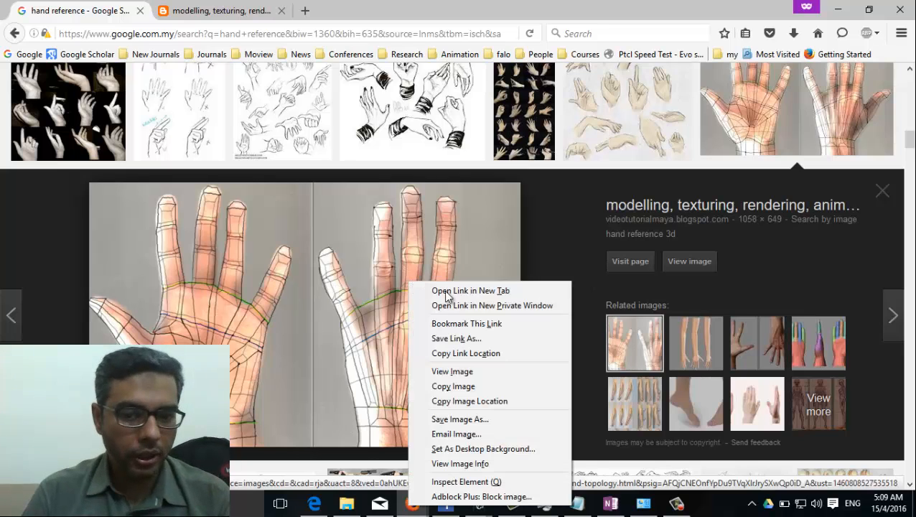
left_click(500, 425)
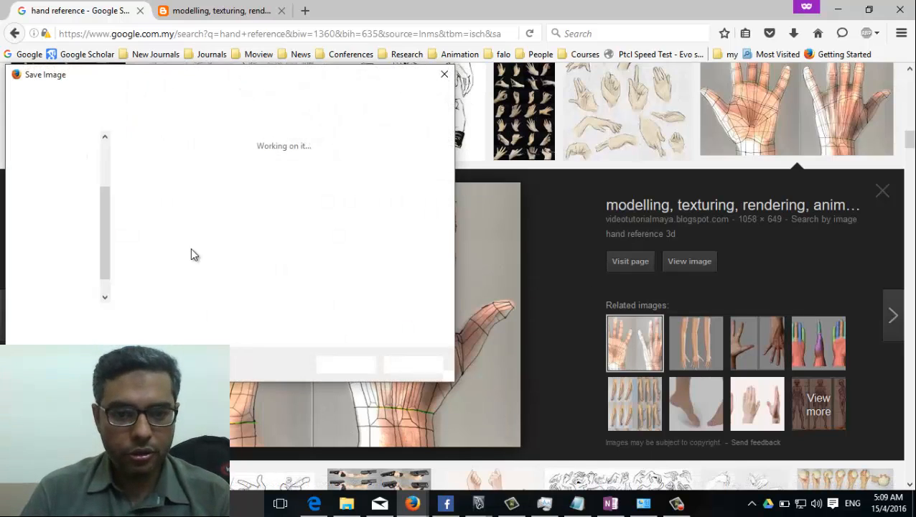
left_click(107, 97)
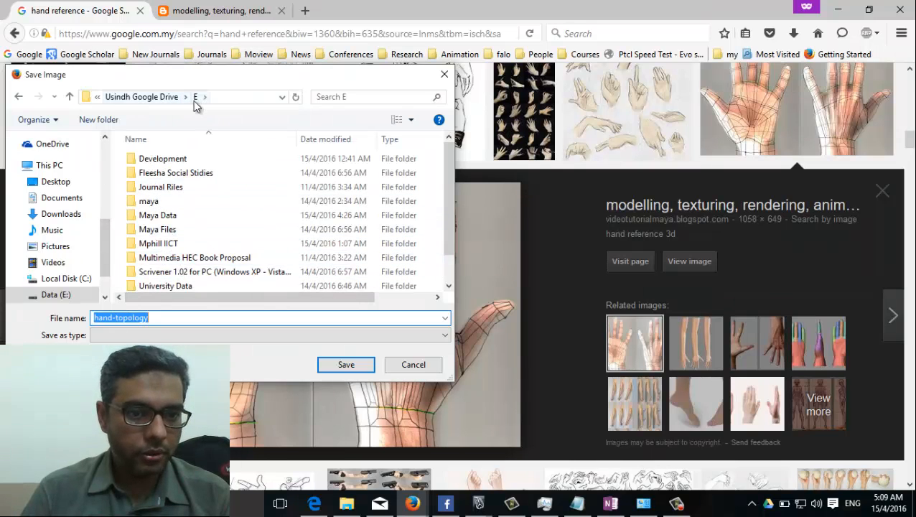
left_click(162, 99)
double_click(155, 174)
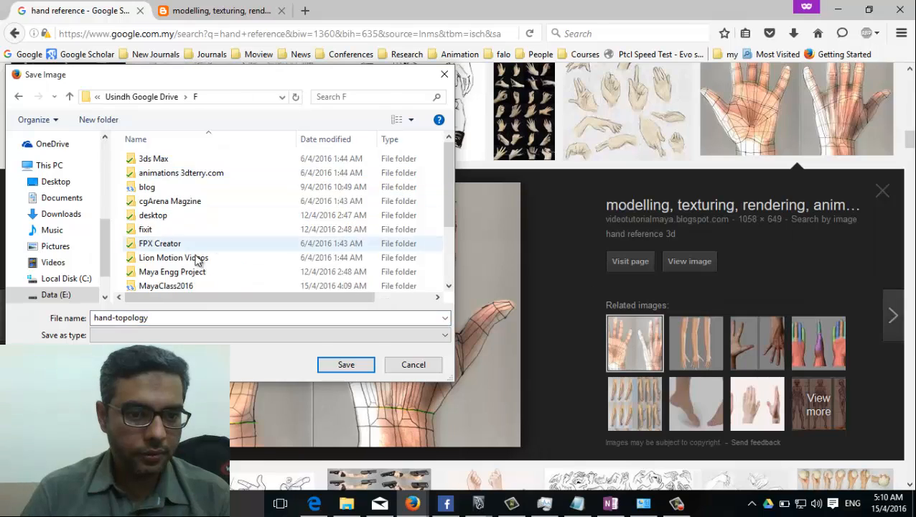
scroll(198, 226, "down", 1)
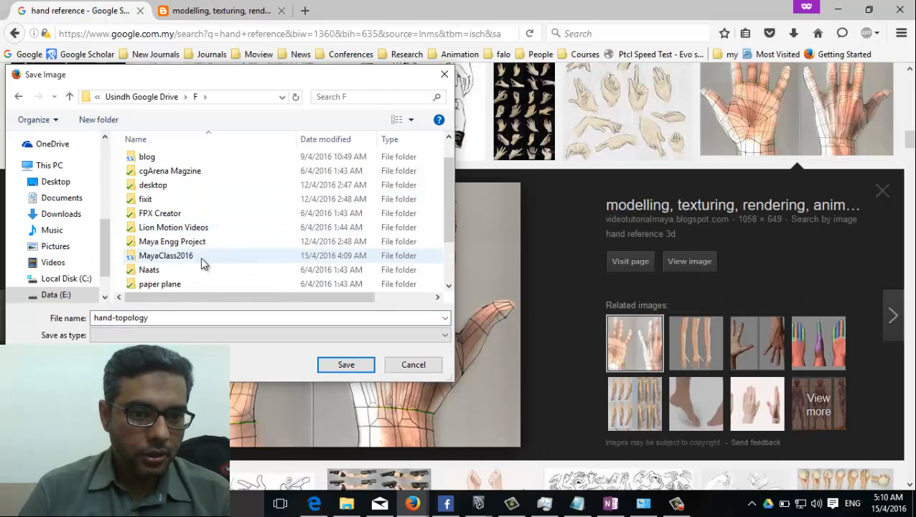
left_click(203, 257)
double_click(203, 257)
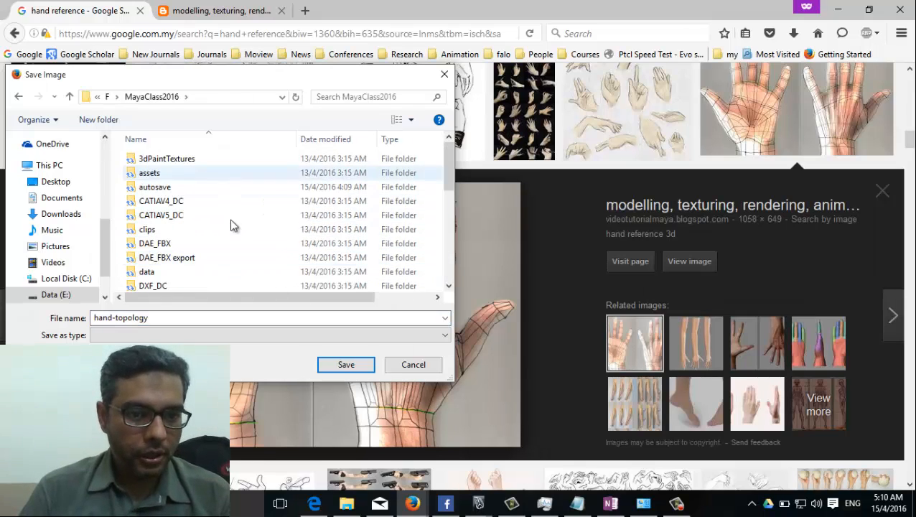
scroll(188, 285, "down", 4)
scroll(182, 251, "down", 2)
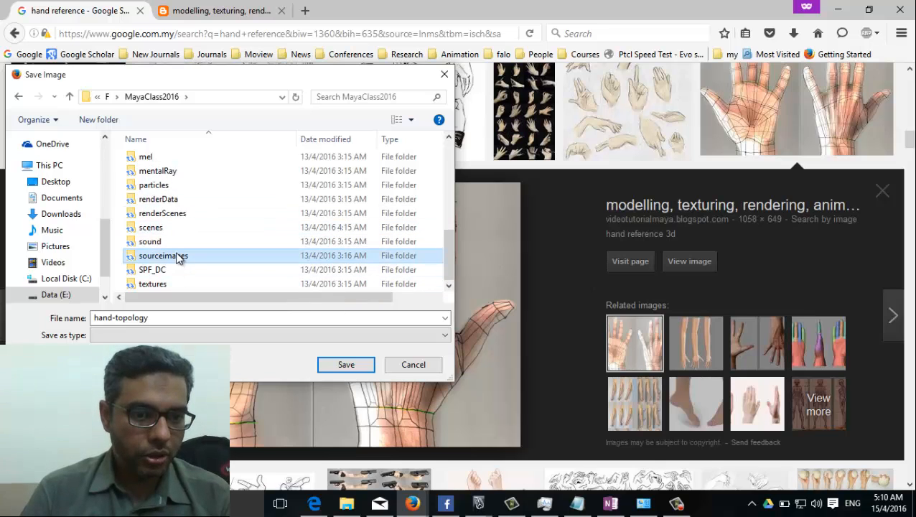
double_click(178, 256)
double_click(207, 318)
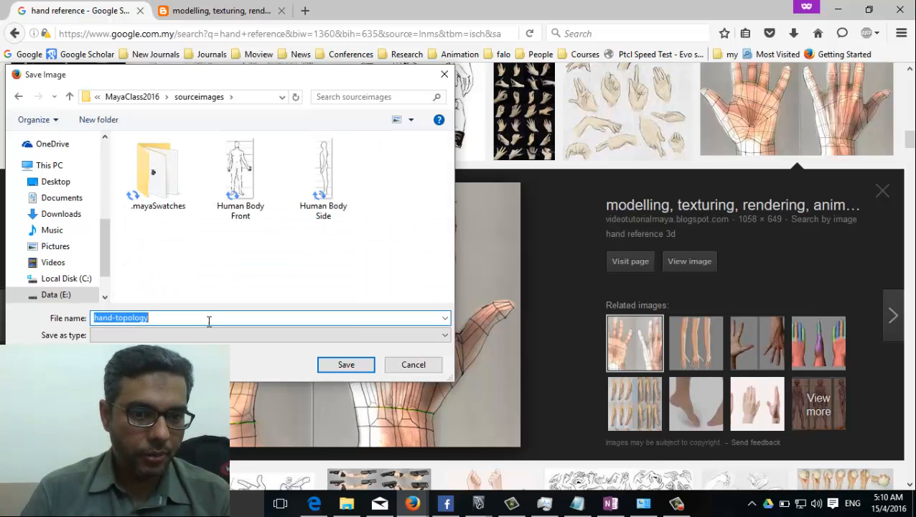
left_click(360, 363)
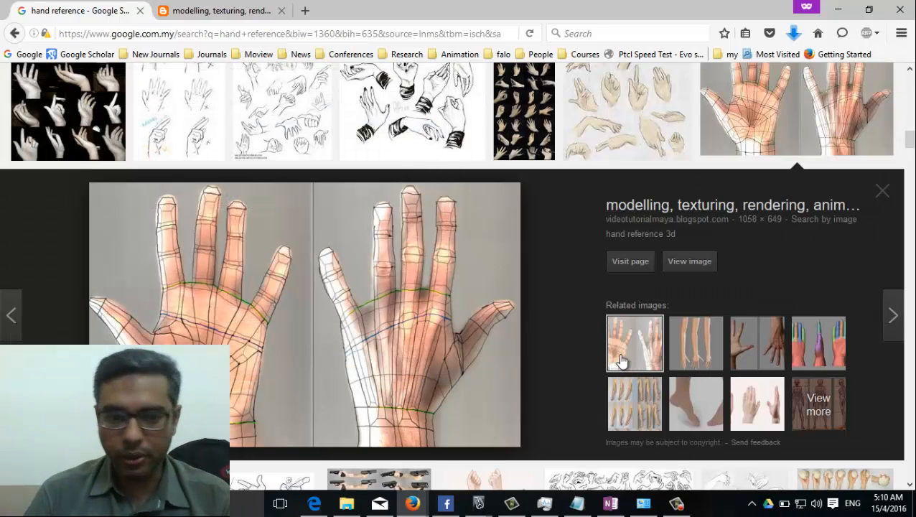
Step: Close the enlarged hand topology preview and scroll through the hand reference results
left_click(887, 195)
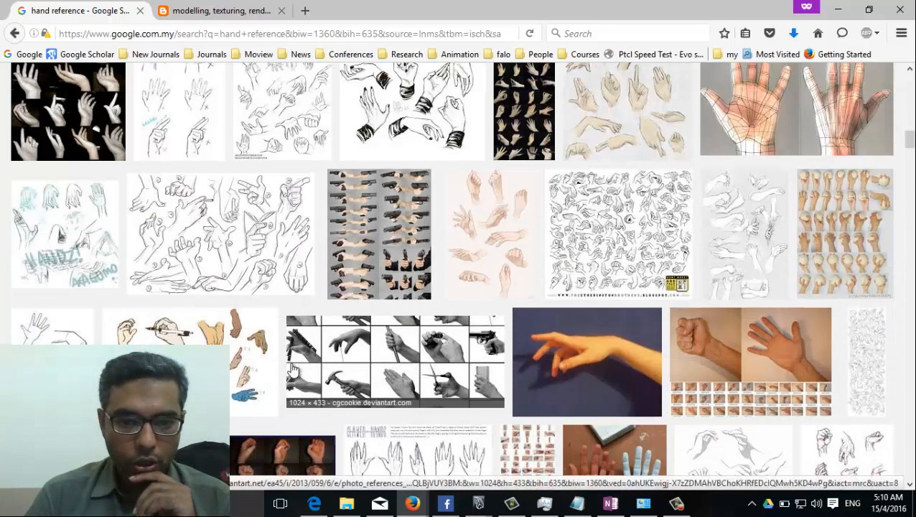
scroll(805, 163, "down", 2)
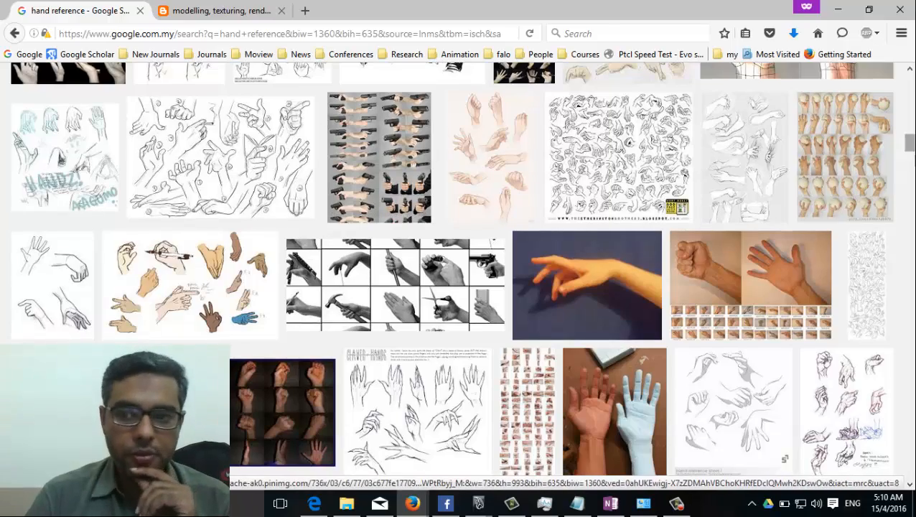
scroll(441, 351, "down", 2)
scroll(440, 351, "down", 10)
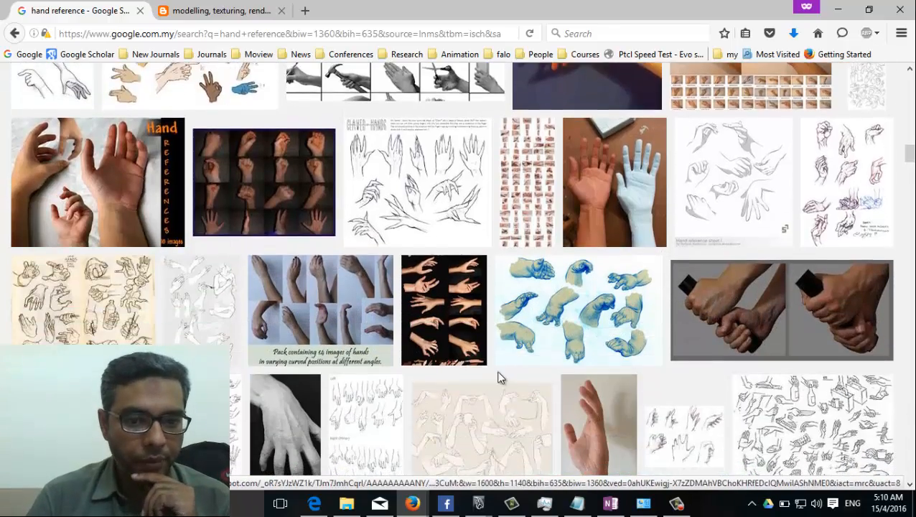
scroll(477, 393, "down", 2)
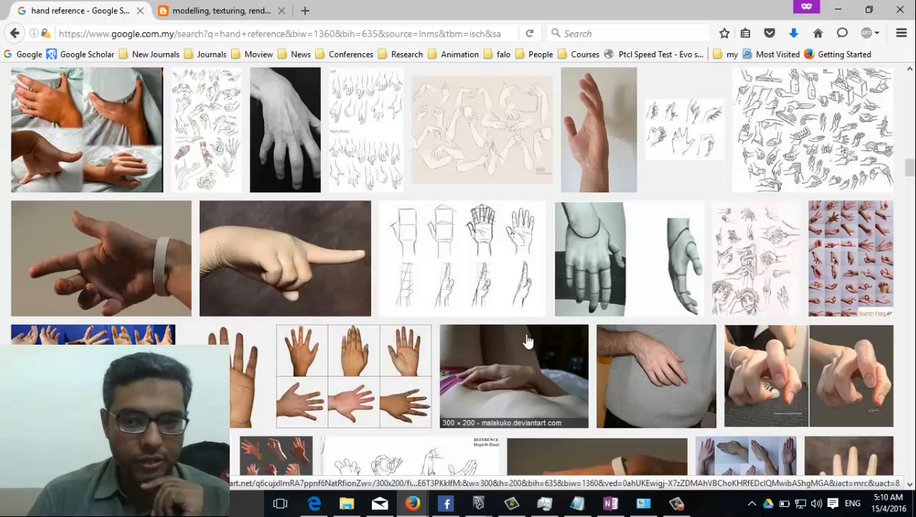
scroll(528, 340, "down", 5)
scroll(492, 316, "down", 2)
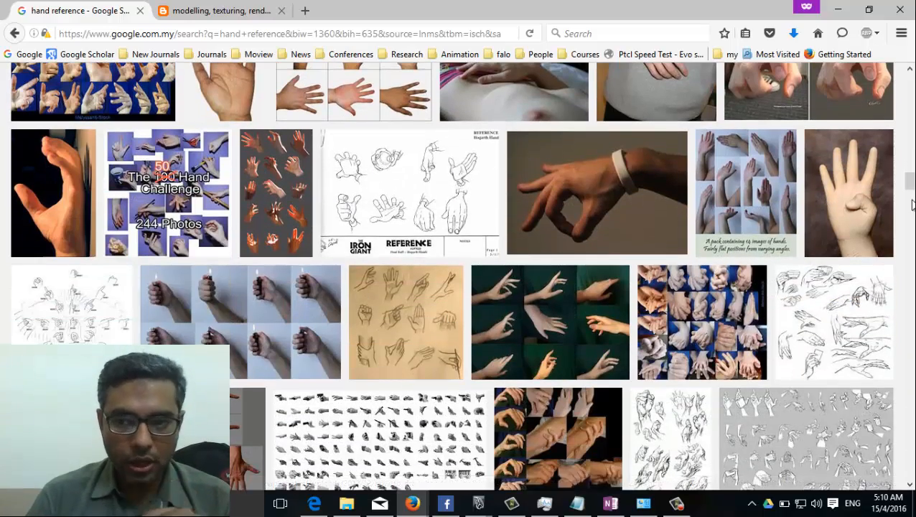
scroll(452, 309, "down", 4)
scroll(460, 273, "down", 5)
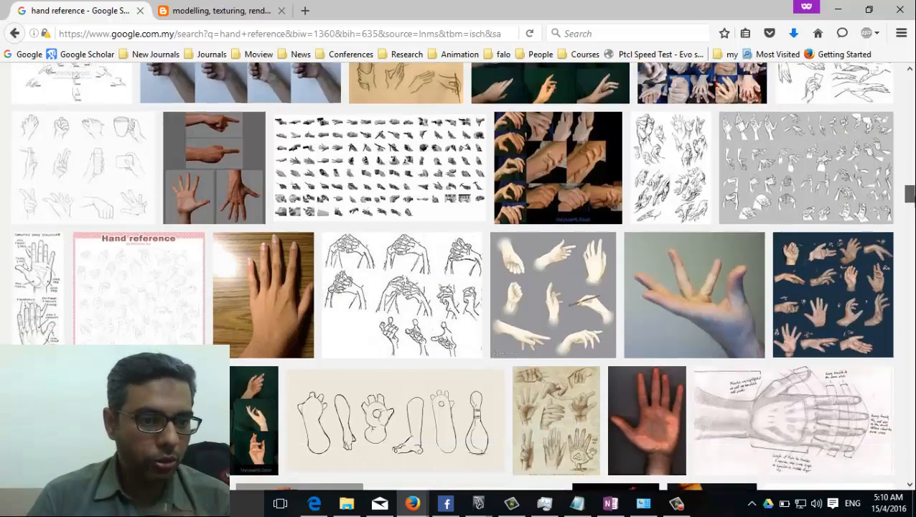
scroll(459, 273, "down", 1)
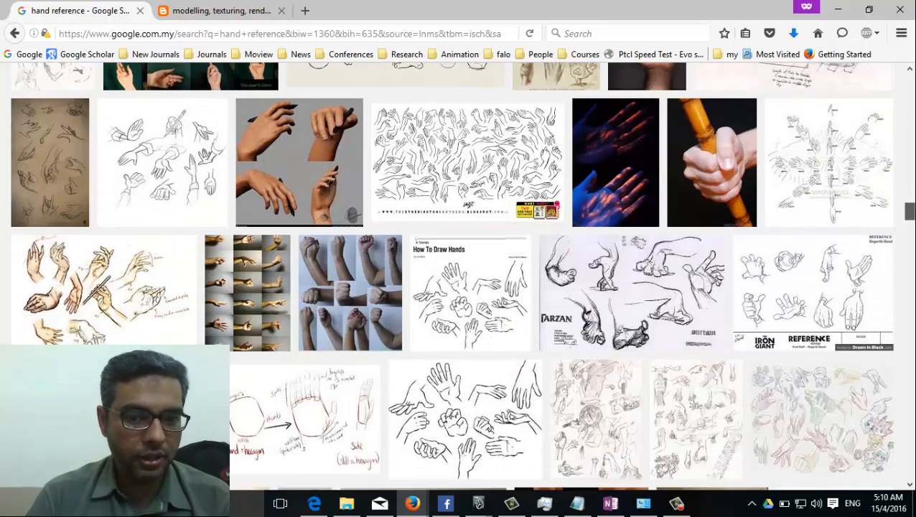
scroll(459, 273, "up", 15)
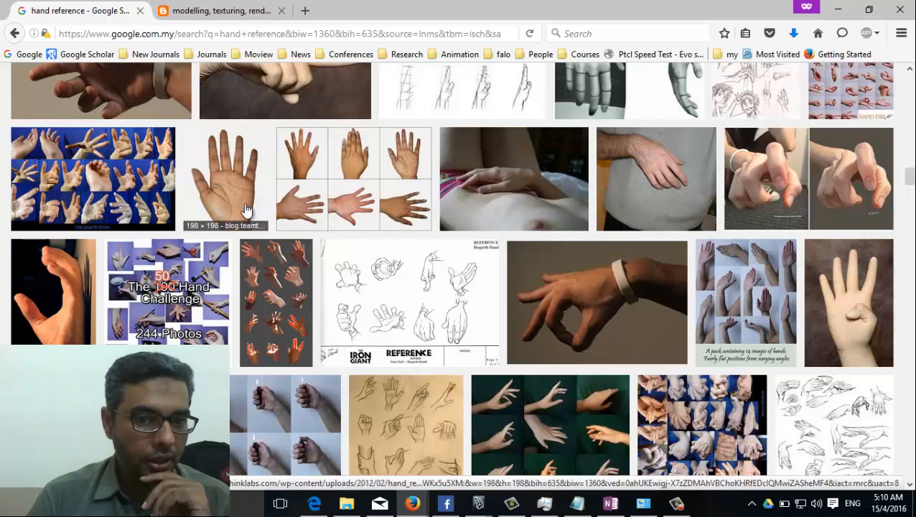
scroll(354, 326, "up", 5)
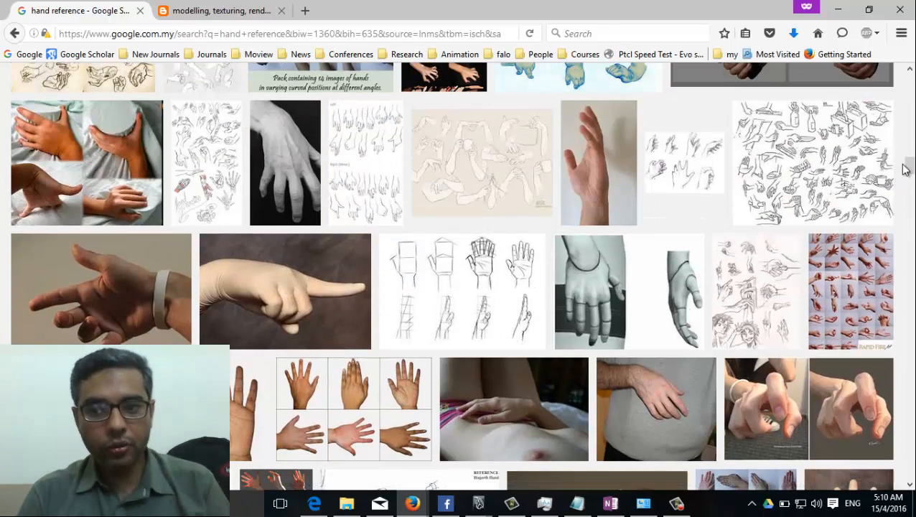
left_click_drag(907, 167, 909, 72)
Step: Change the image search to 'hand wireframe reference' and run it
left_click(176, 81)
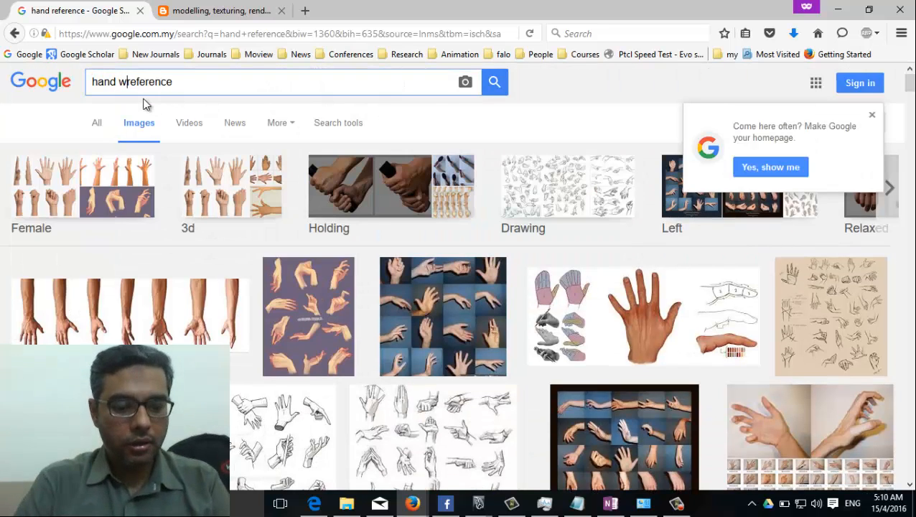
type("iref")
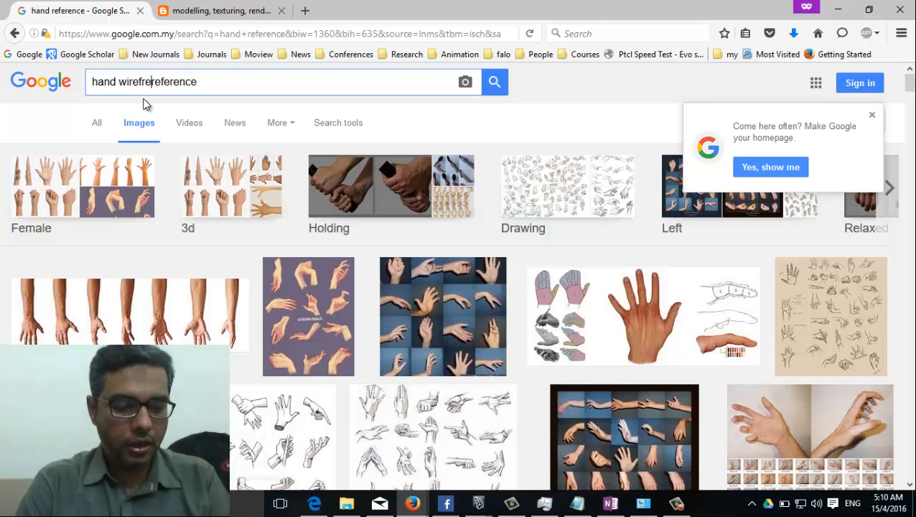
type("reme ")
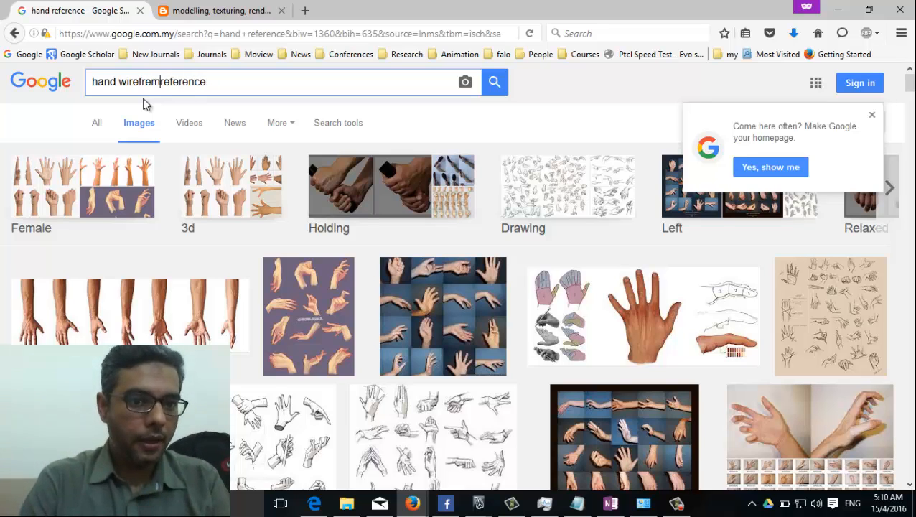
type("me")
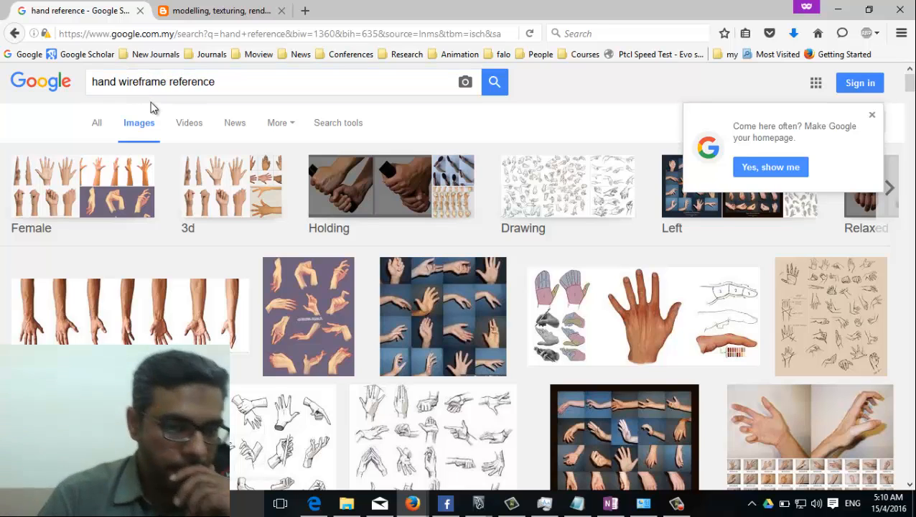
key("Return")
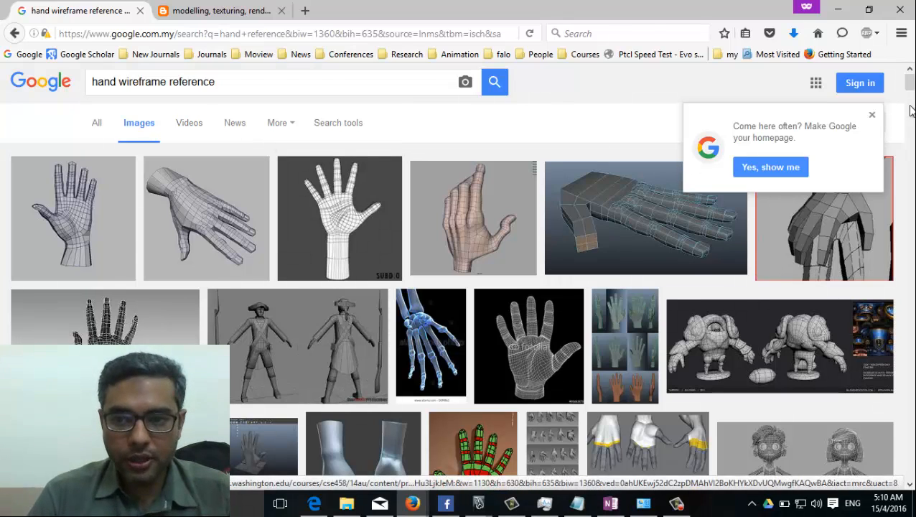
Step: Dismiss the make-Google-your-homepage prompt and scroll through the wireframe hand results
left_click(872, 116)
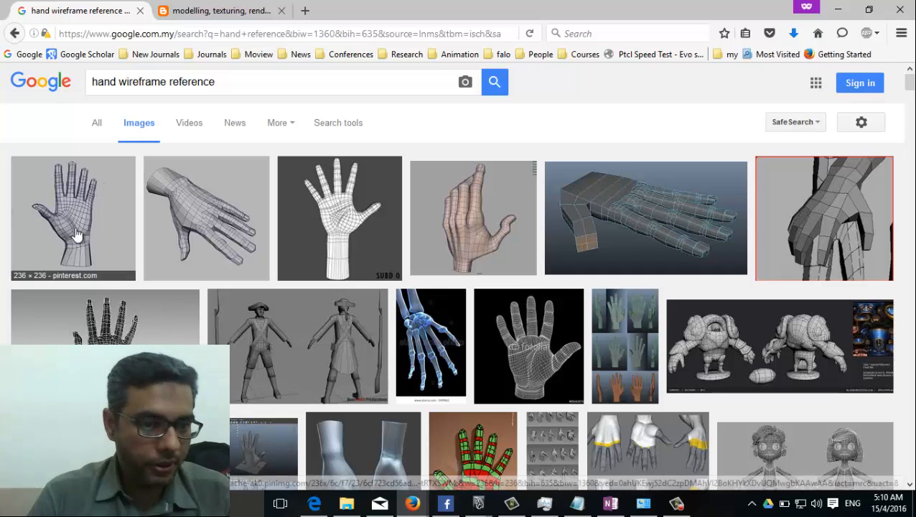
scroll(487, 328, "down", 2)
scroll(487, 327, "down", 3)
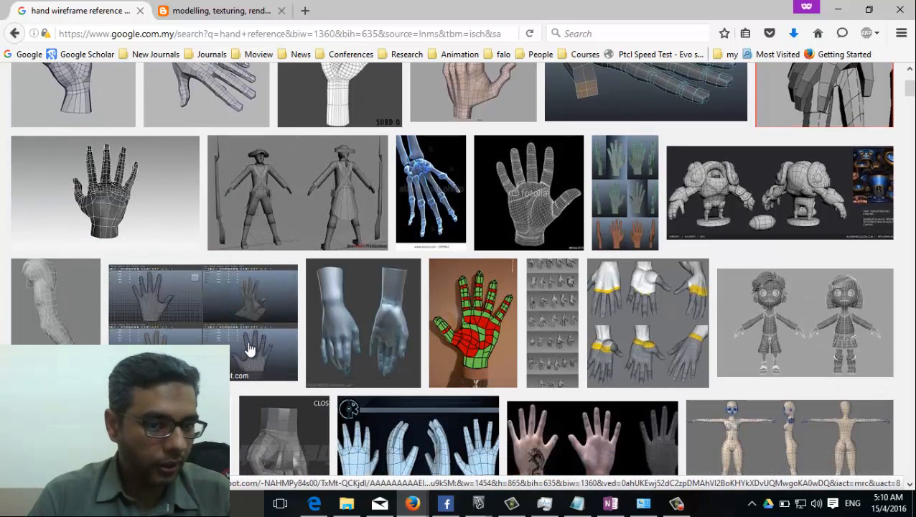
scroll(250, 350, "down", 5)
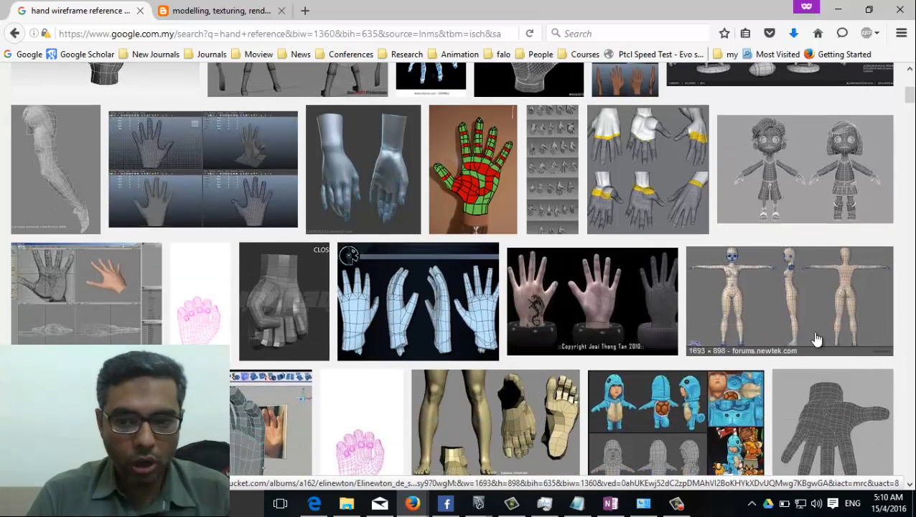
scroll(474, 317, "down", 5)
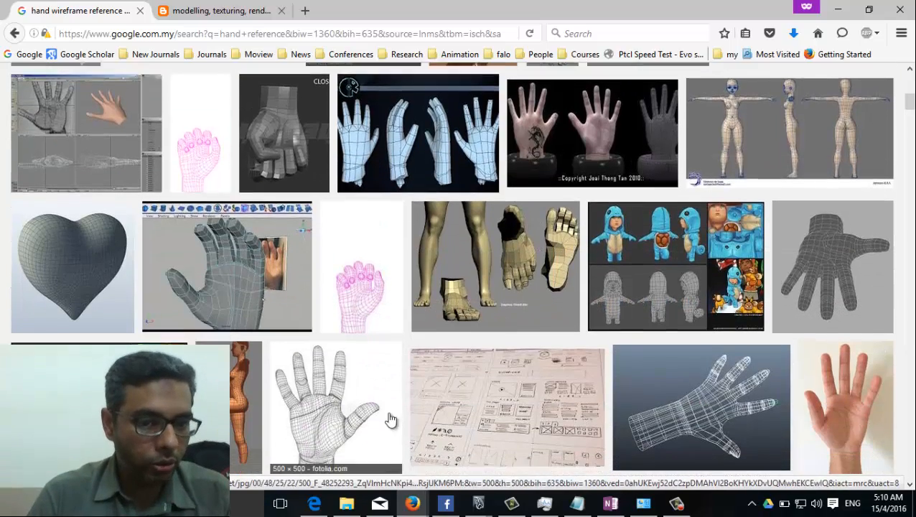
scroll(391, 420, "down", 4)
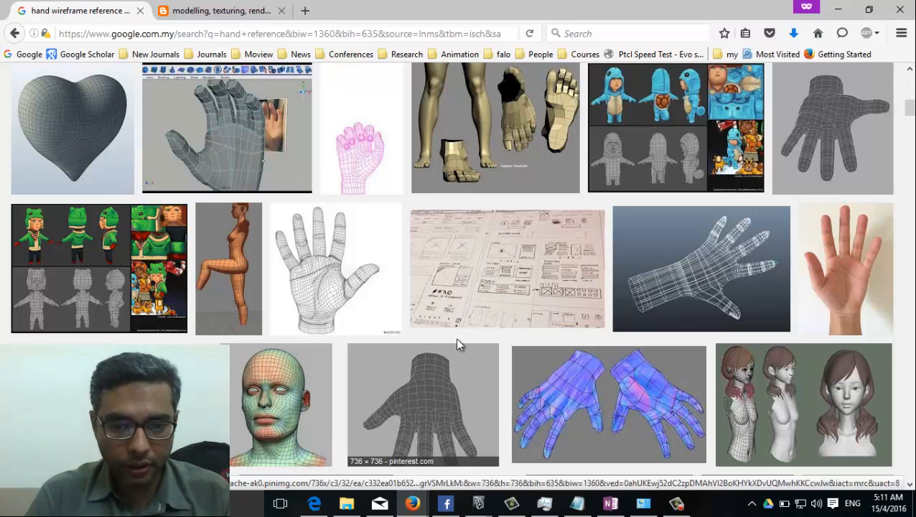
scroll(455, 338, "down", 4)
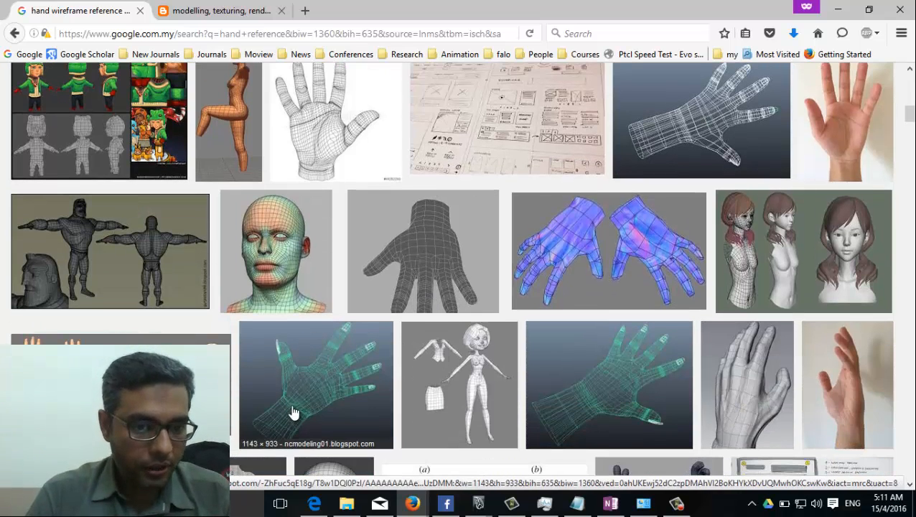
Step: Preview related hand models and open the 3d Hand Pinterest page in a background tab
left_click(424, 254)
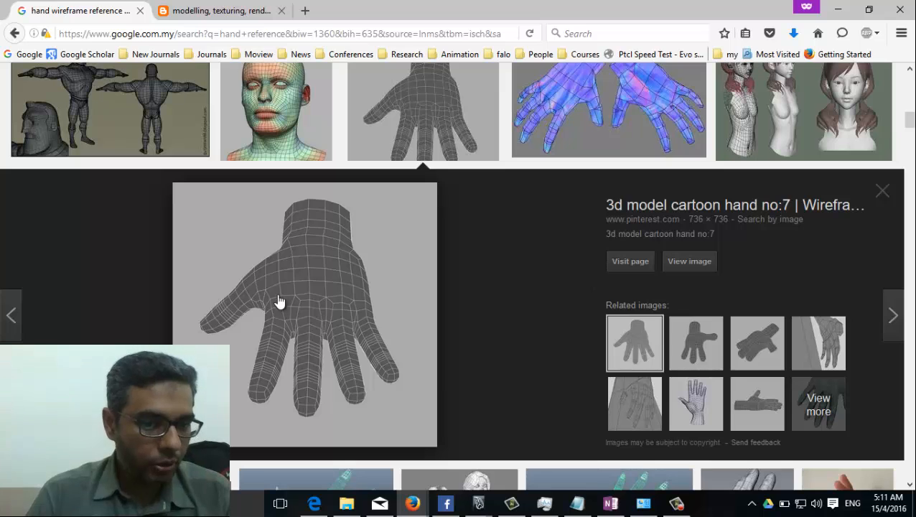
left_click(716, 351)
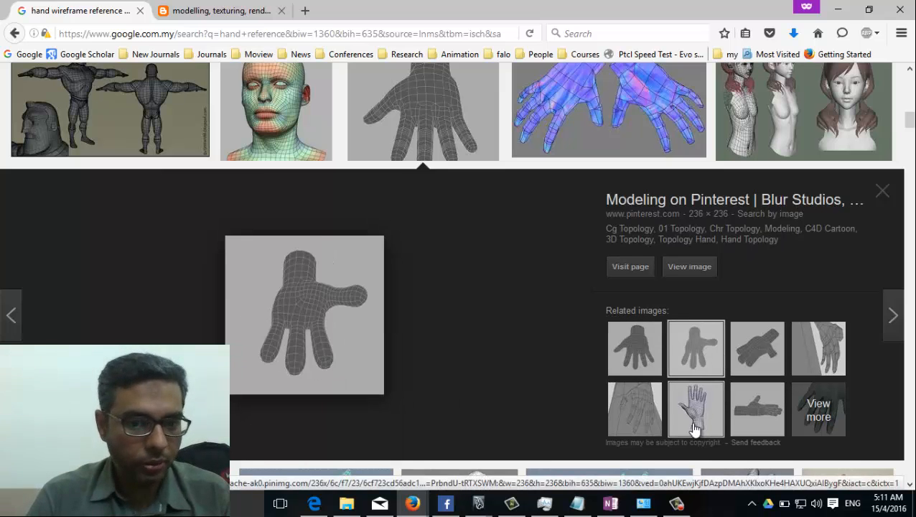
left_click(694, 428)
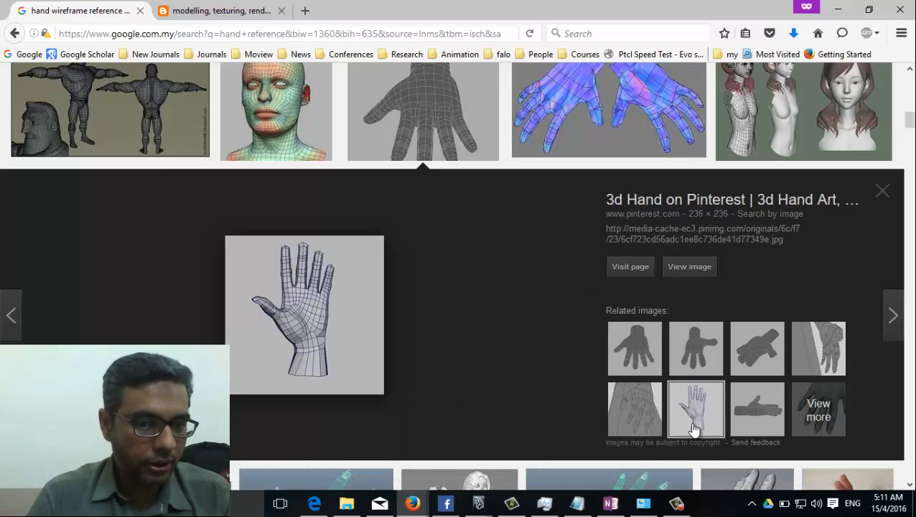
middle_click(307, 356)
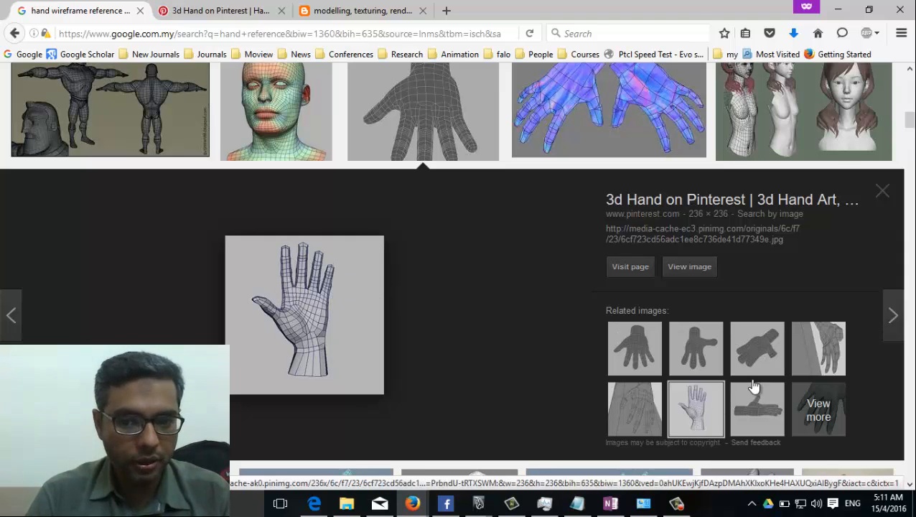
Step: Close the preview and scroll through more wireframe reference results
left_click(883, 192)
scroll(886, 201, "up", 3)
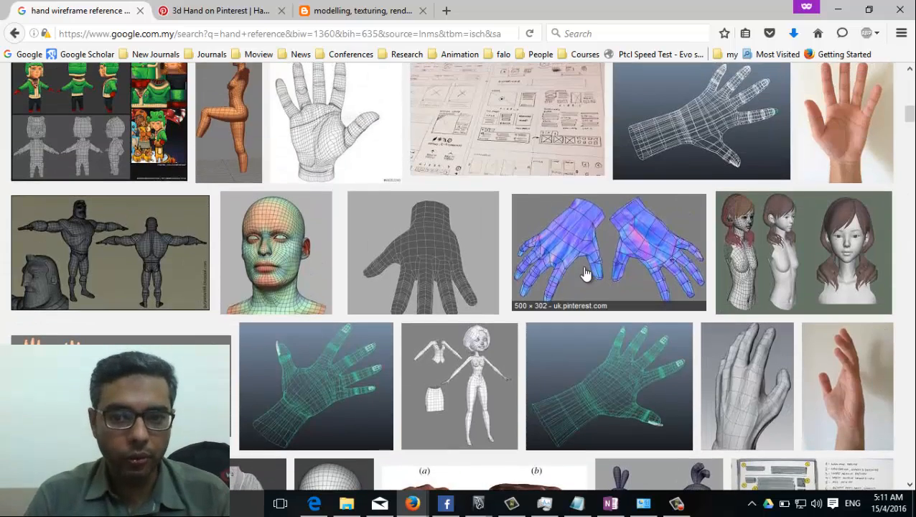
scroll(585, 273, "up", 2)
scroll(535, 302, "down", 4)
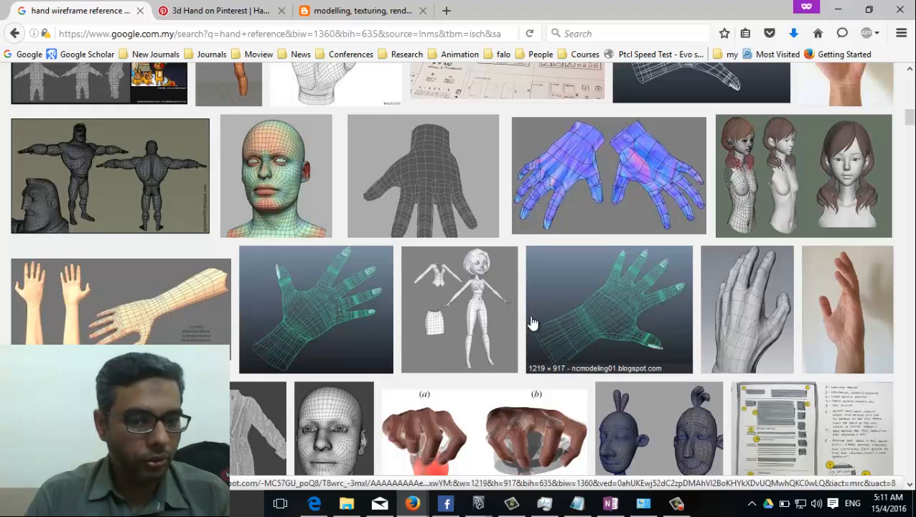
scroll(532, 323, "down", 5)
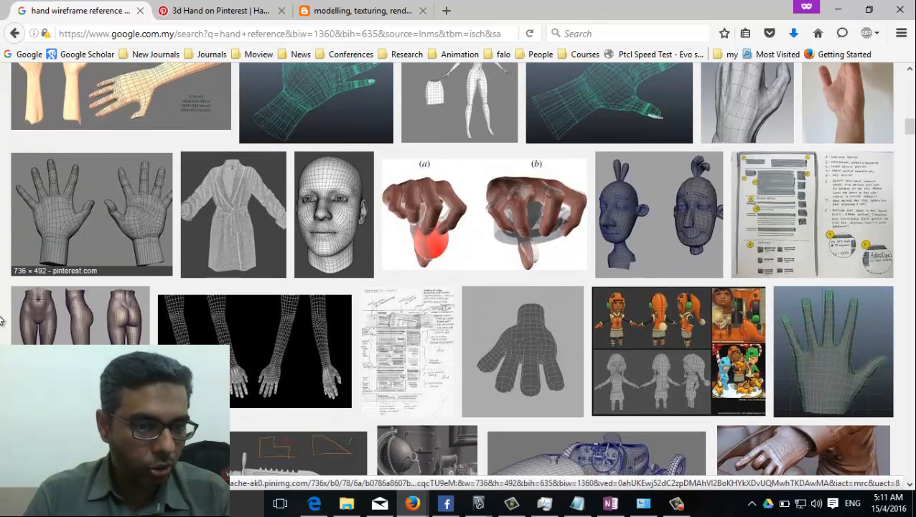
scroll(337, 431, "down", 3)
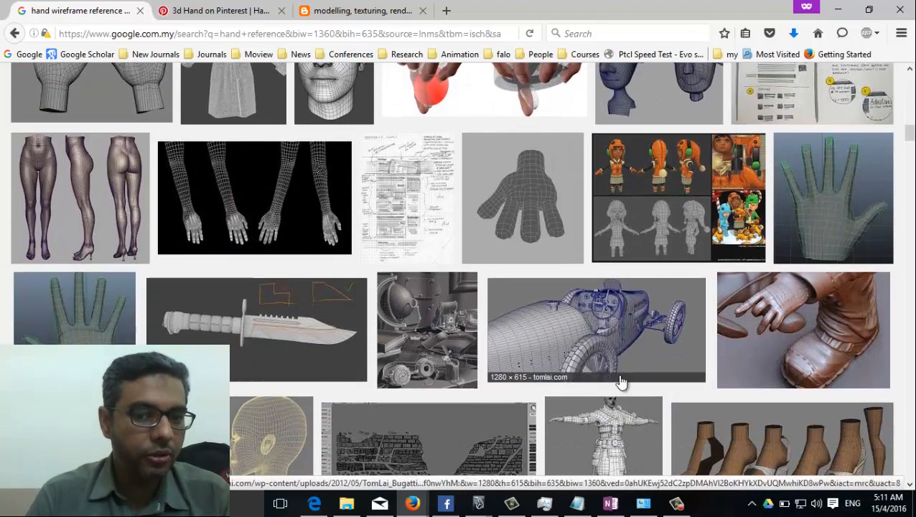
scroll(813, 388, "down", 3)
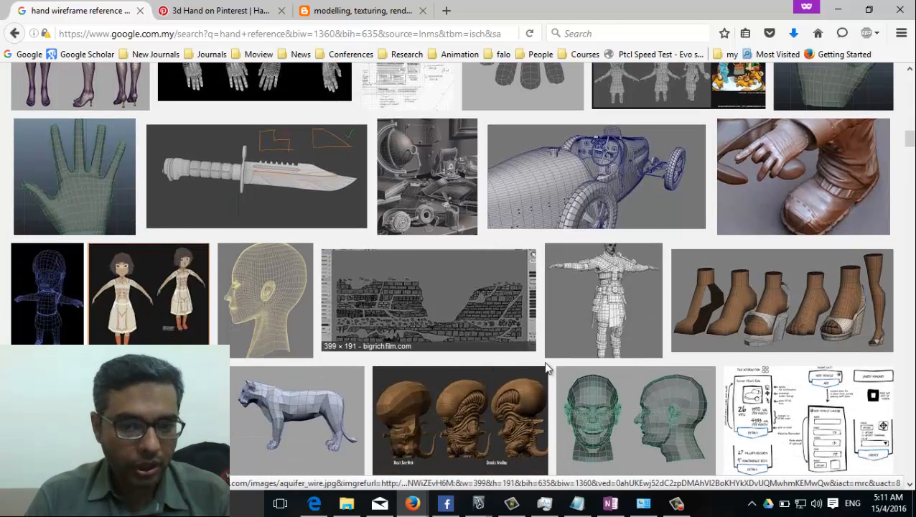
scroll(330, 351, "down", 2)
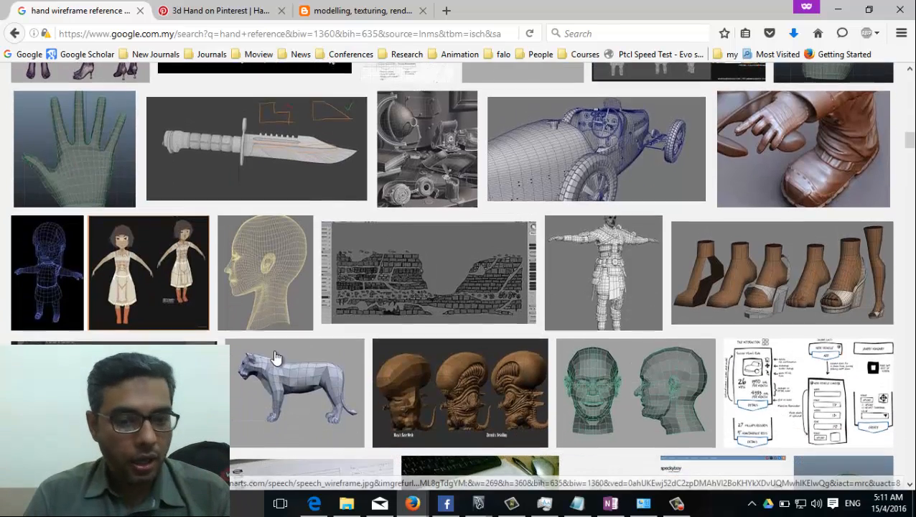
Step: Look at the low-poly lion model preview, browse further, then bring Maya's character scene forward
left_click(330, 349)
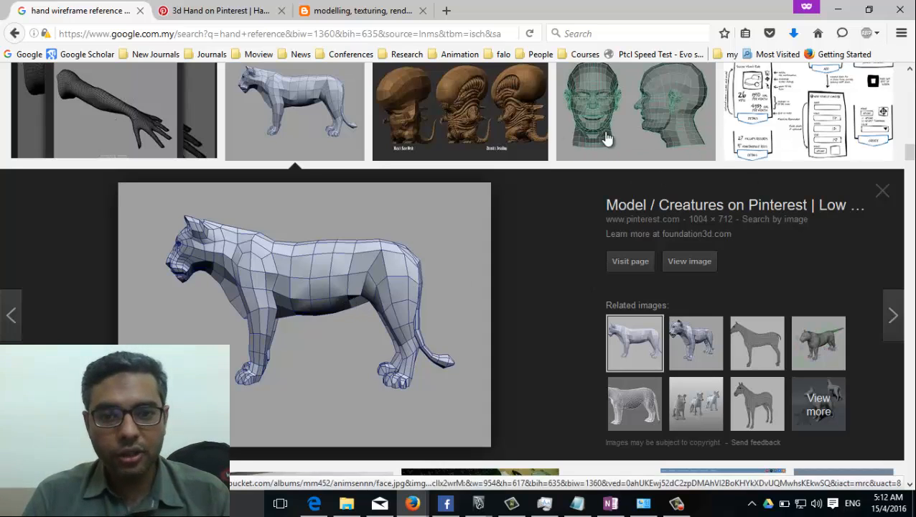
left_click(883, 190)
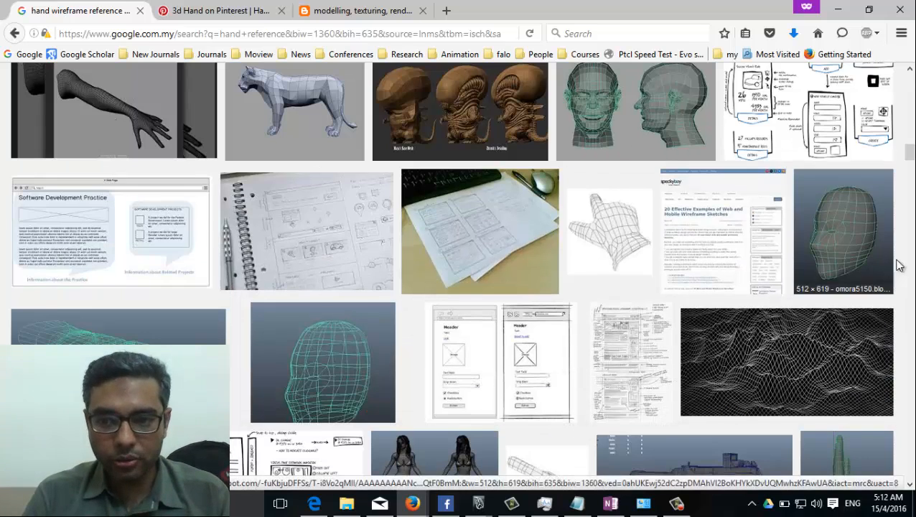
scroll(697, 343, "down", 3)
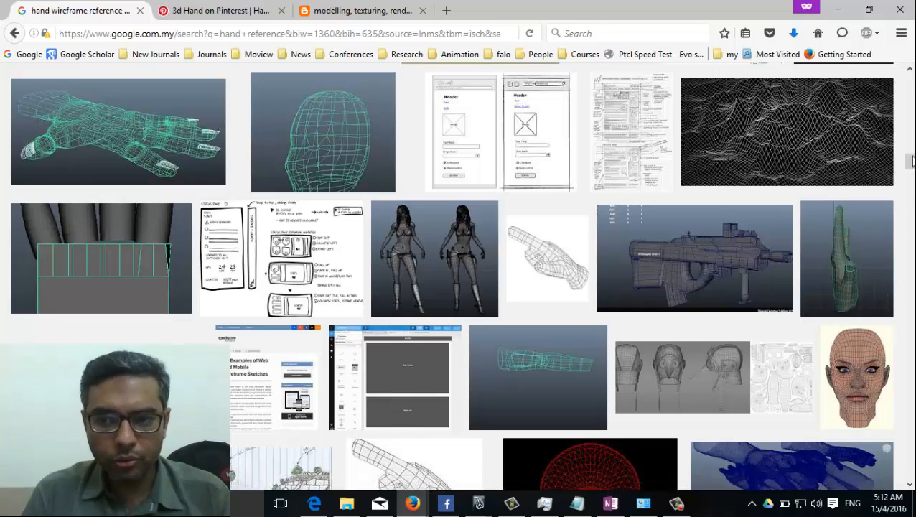
scroll(714, 351, "down", 5)
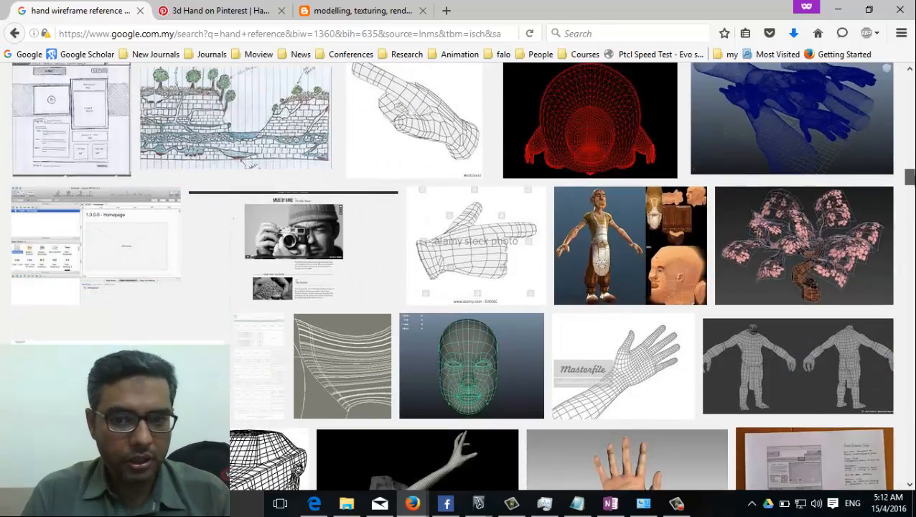
scroll(459, 287, "up", 10)
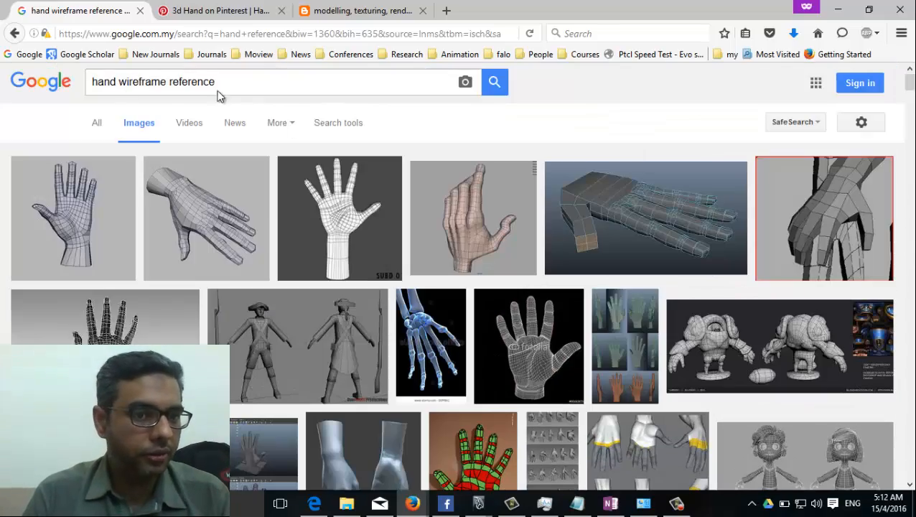
scroll(131, 299, "down", 9)
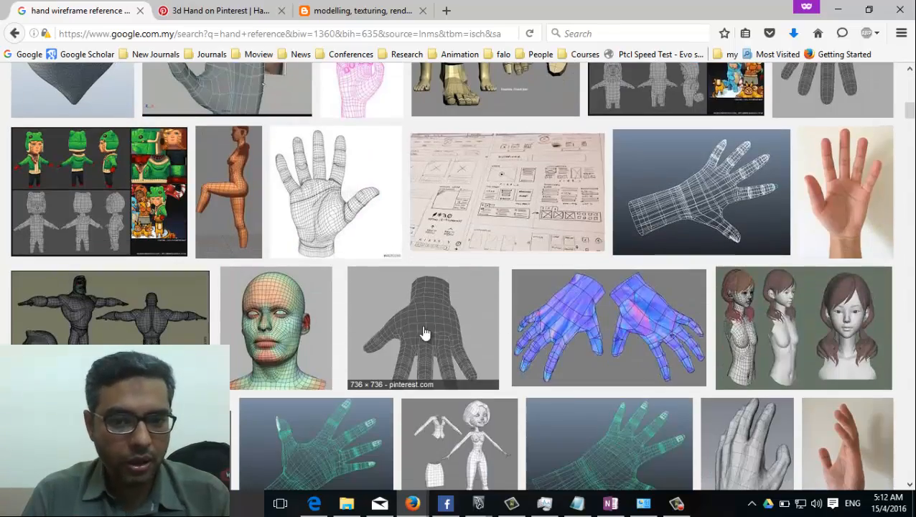
scroll(131, 299, "down", 15)
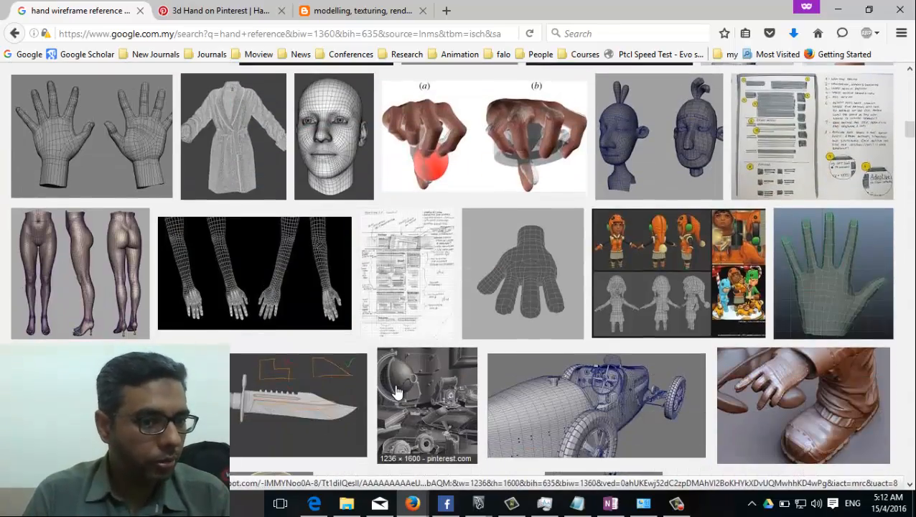
scroll(397, 391, "down", 6)
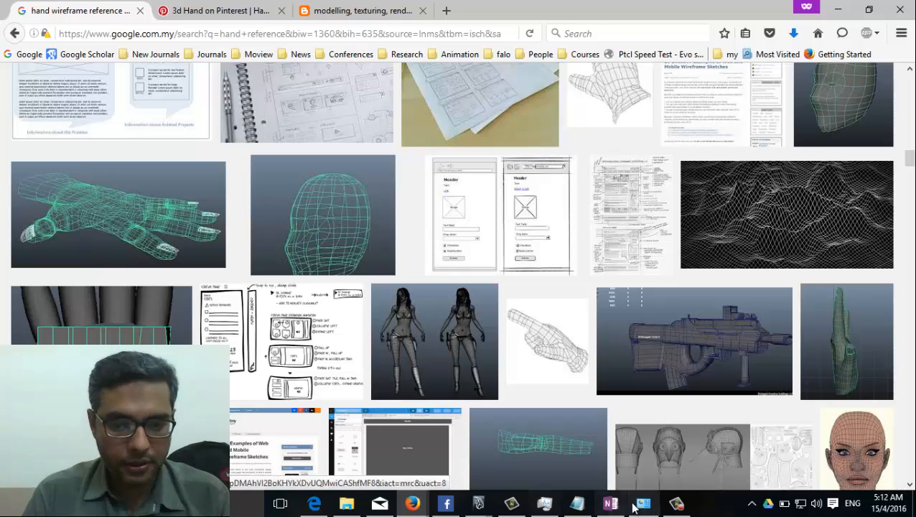
scroll(461, 367, "down", 8)
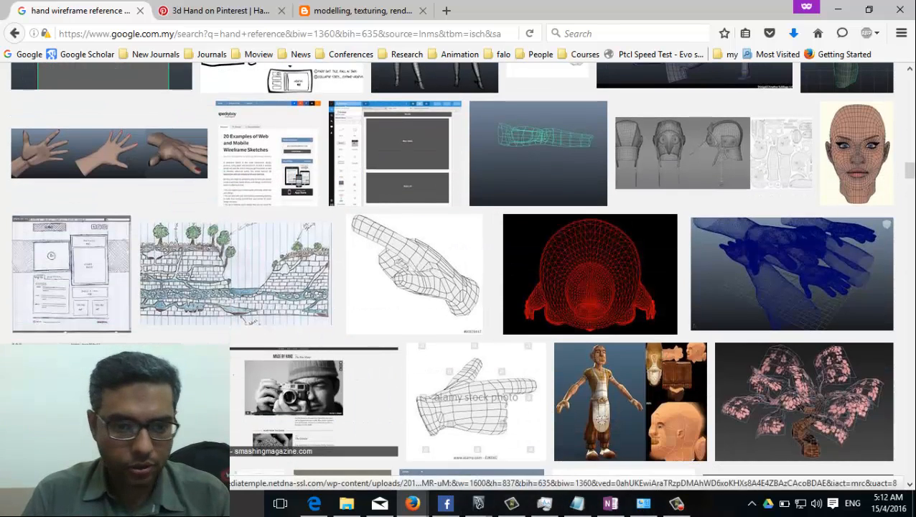
mouse_move(478, 503)
left_click(542, 459)
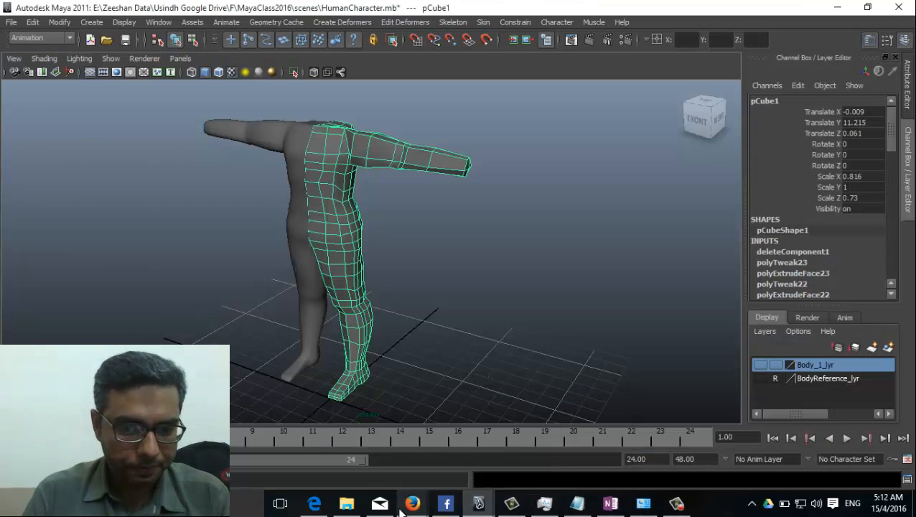
Step: Open hand-topology from Usindh Google Drive > F > MayaClass2016 > sourceimages in Paint for editing
left_click(346, 503)
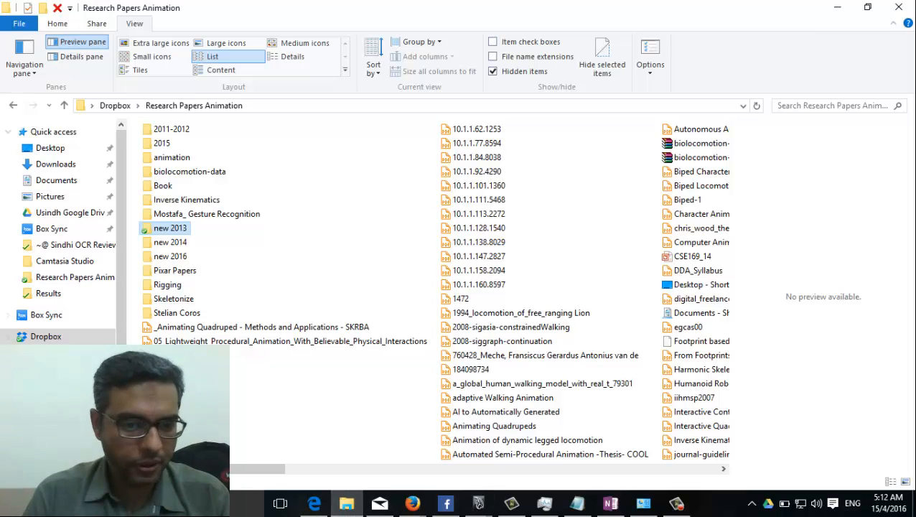
left_click(61, 213)
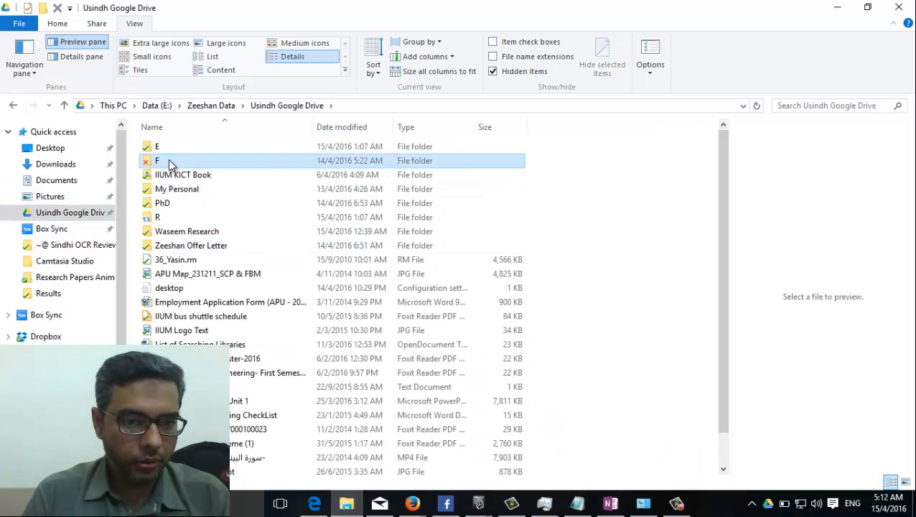
double_click(147, 323)
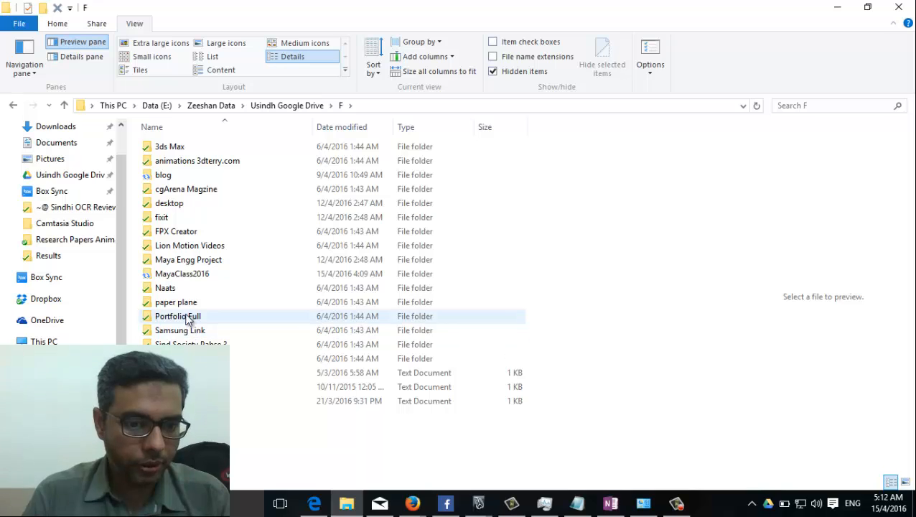
double_click(183, 280)
scroll(260, 389, "down", 2)
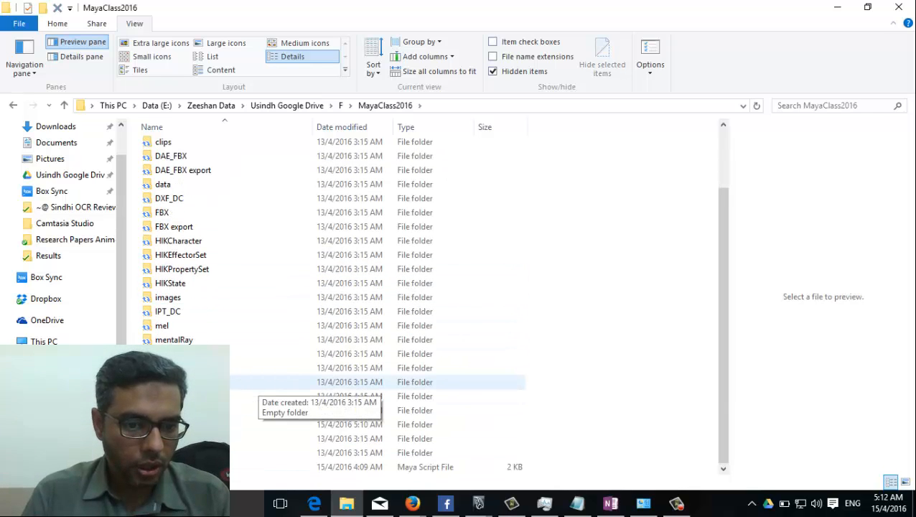
double_click(273, 424)
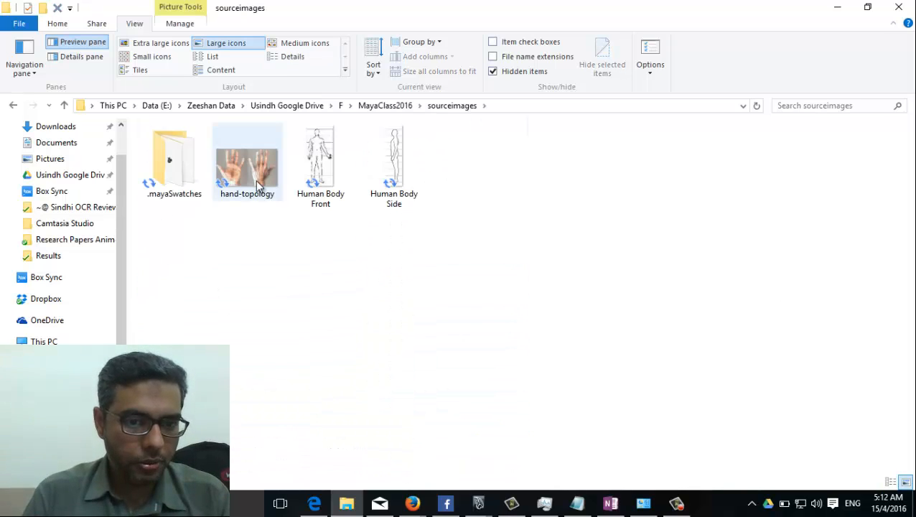
left_click(240, 163)
right_click(239, 163)
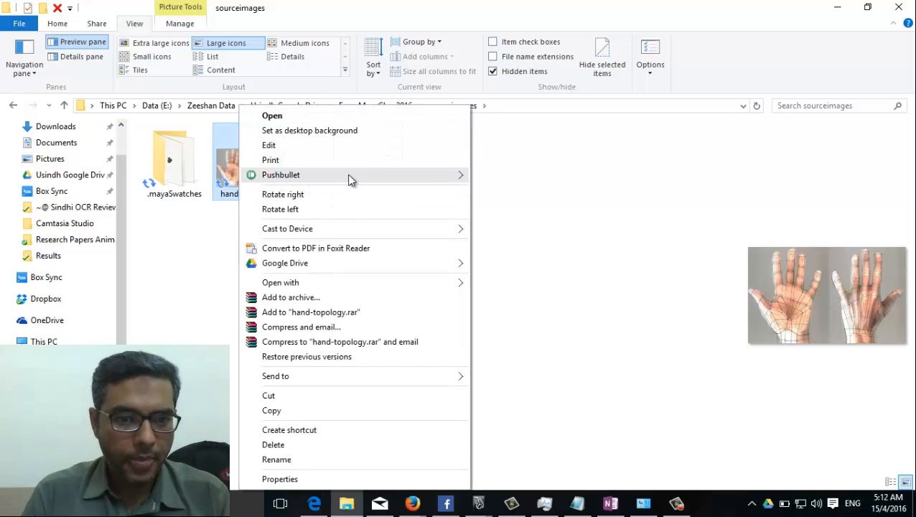
left_click(338, 148)
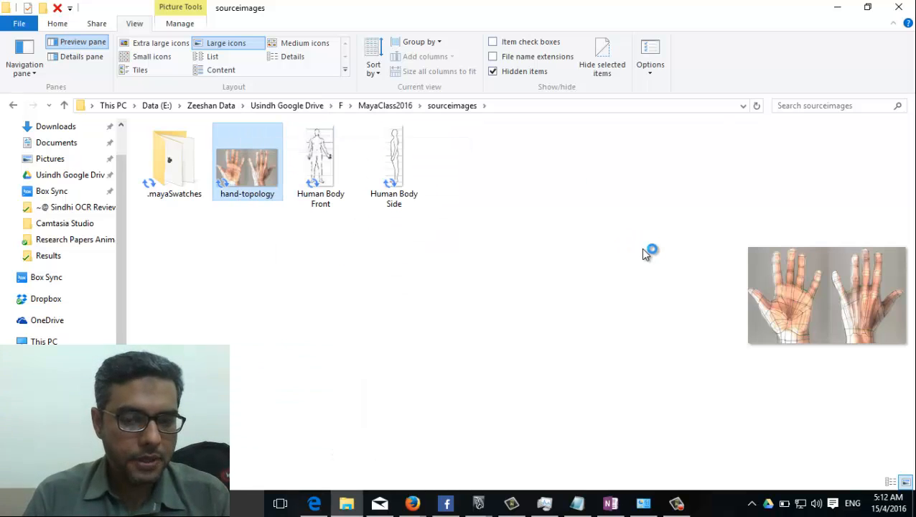
Step: Crop the reference down to the single back-of-hand picture on the right
scroll(341, 336, "down", 1, "ctrl")
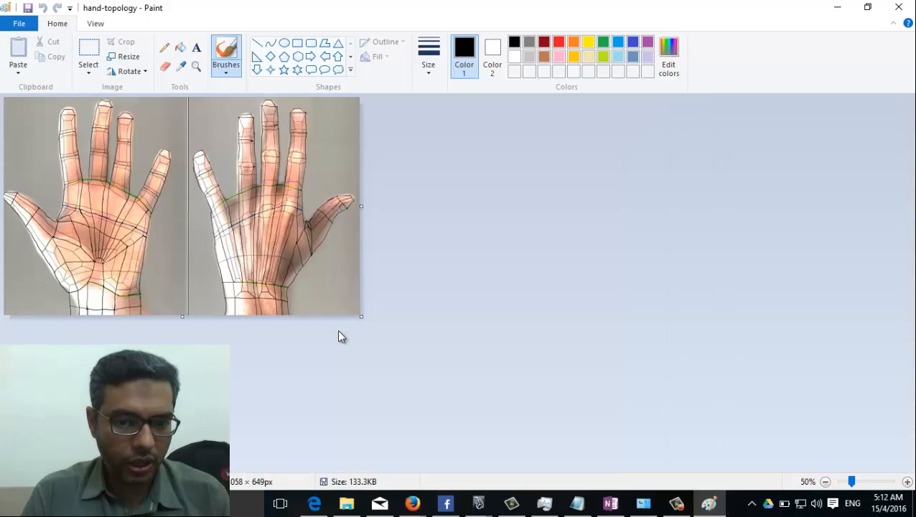
key("ctrl+a")
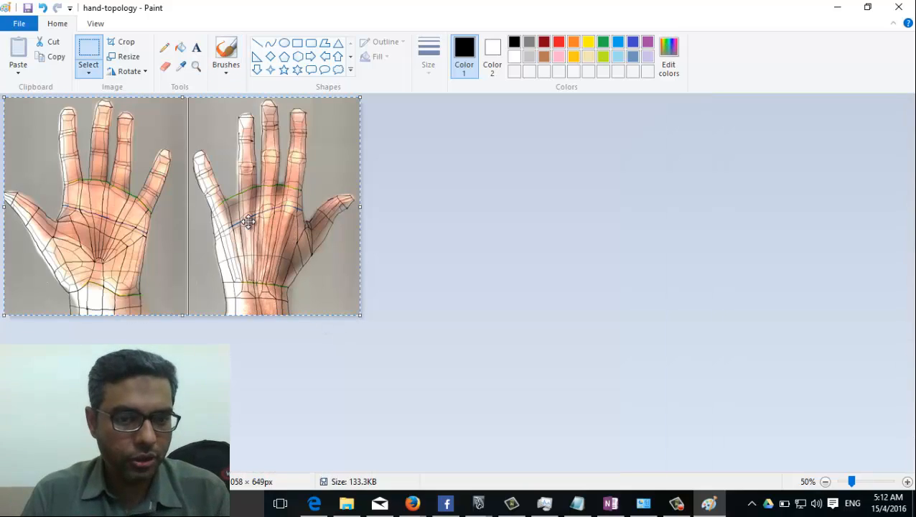
left_click(187, 97)
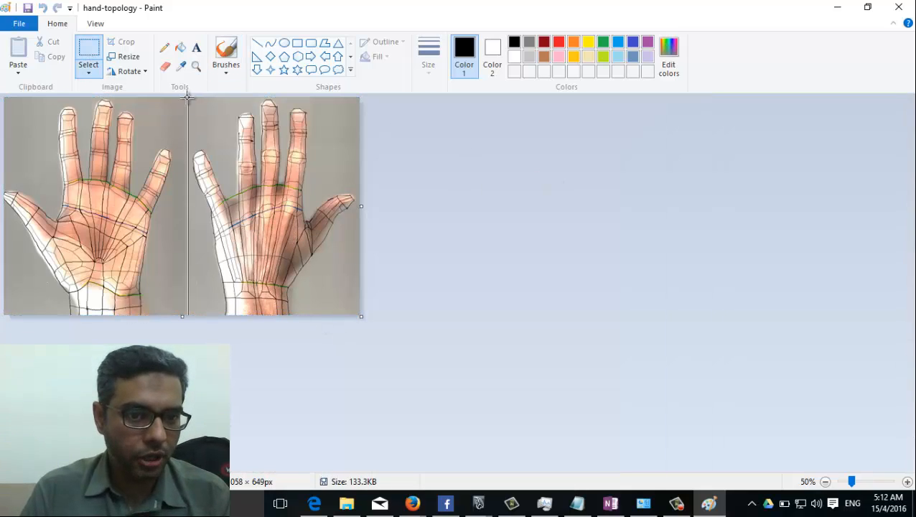
left_click_drag(365, 360, 365, 360)
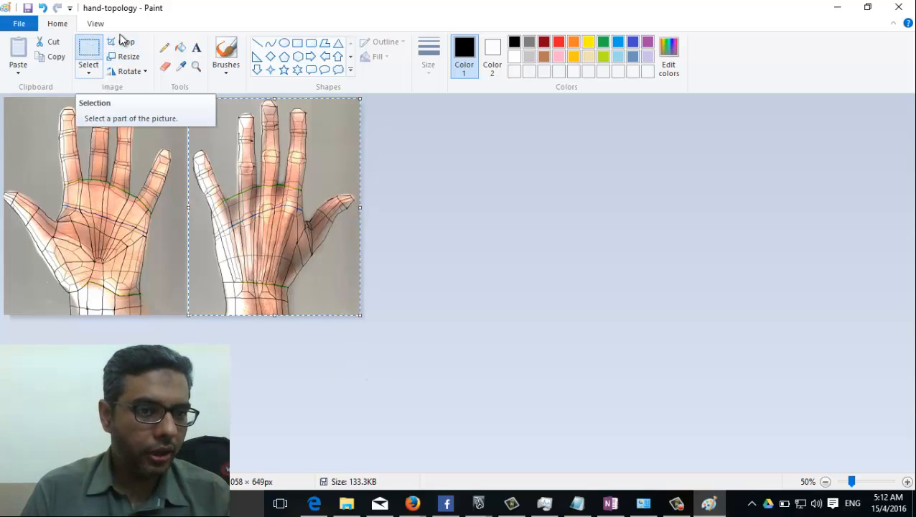
left_click(122, 41)
Step: Save the cropped image under the new name Hand Top
left_click(19, 24)
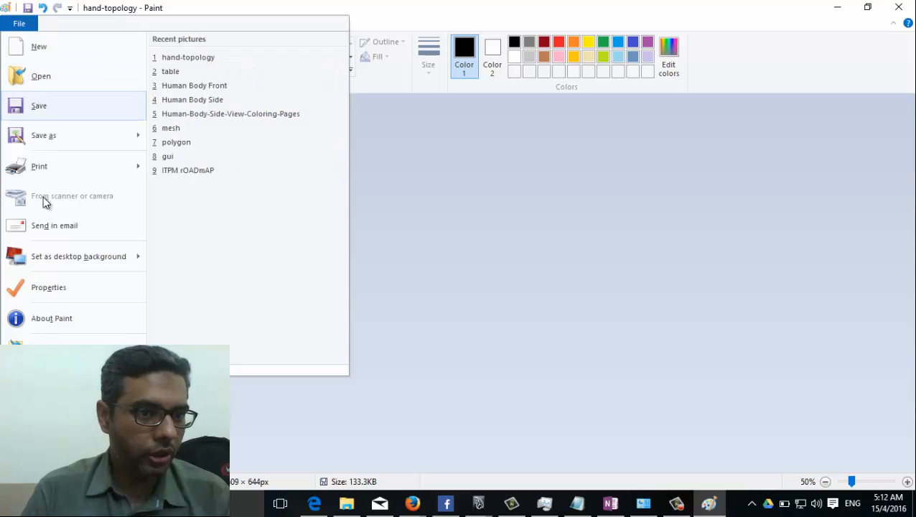
left_click(77, 143)
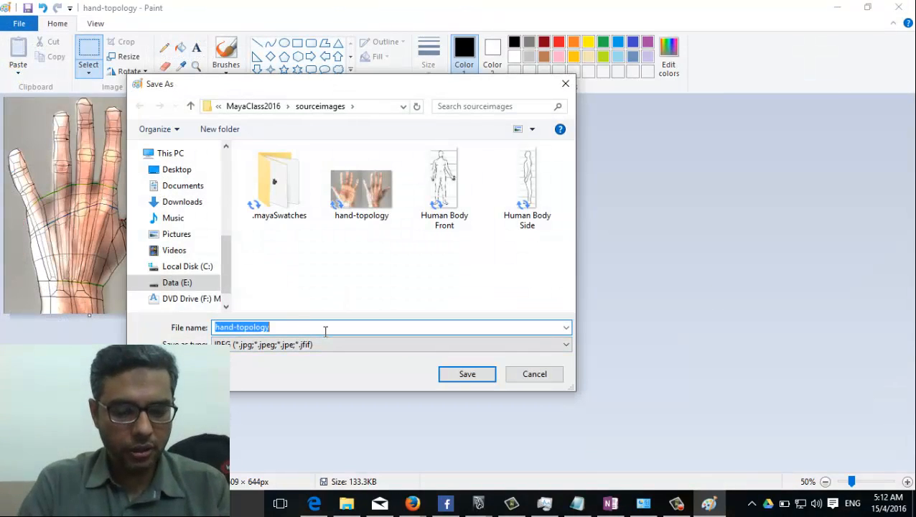
type("Hand Top")
key("Return")
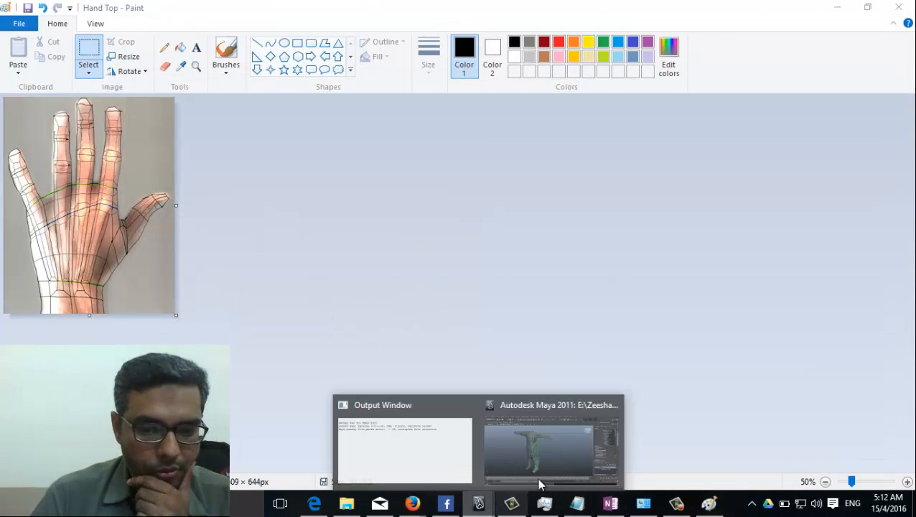
Step: Bring Maya to the front and orbit in closer on the character's shoulder and arm
left_click(547, 454)
left_click_drag(242, 279, 341, 244, "alt")
left_click_drag(284, 247, 430, 267, "alt")
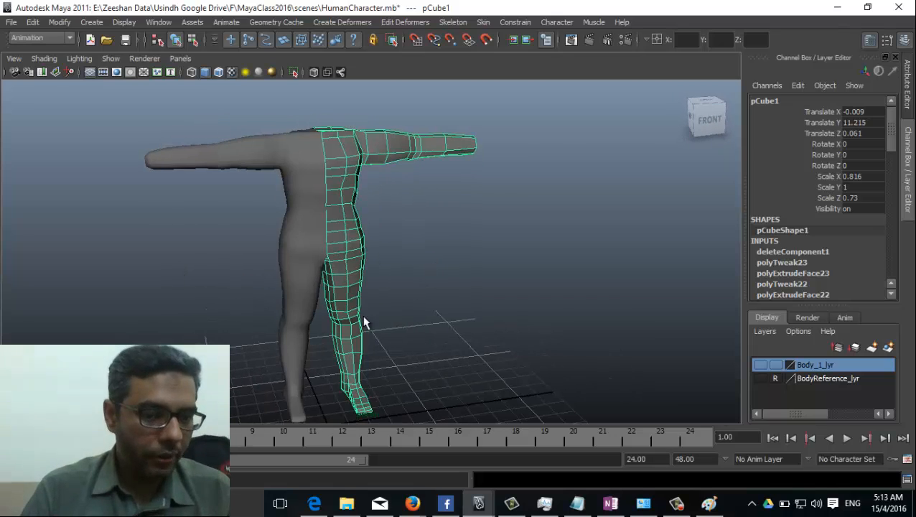
middle_click_drag(472, 191, 471, 254, "alt")
left_click_drag(362, 267, 573, 288, "alt")
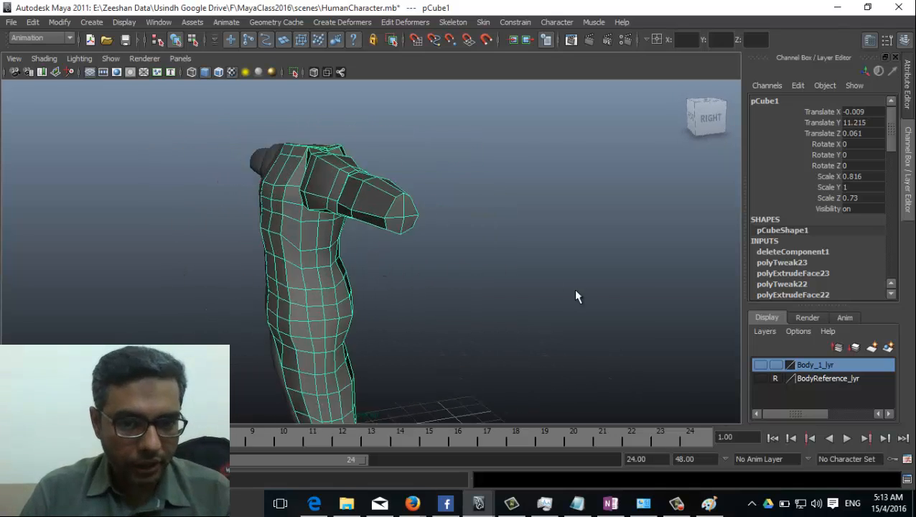
scroll(572, 289, "up", 2)
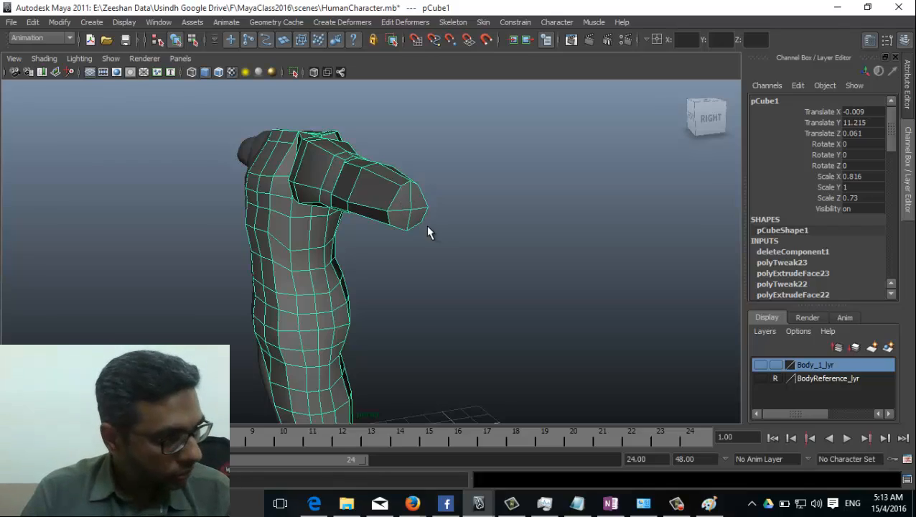
mouse_move(386, 247)
left_mouse_down("alt")
mouse_move(262, 268)
mouse_move(429, 258)
mouse_move(332, 340)
mouse_move(299, 303)
mouse_move(301, 287)
left_mouse_up("alt")
Step: Compare the model against the Hand Top reference in Paint, then reframe the torso and arm
key("alt+Tab")
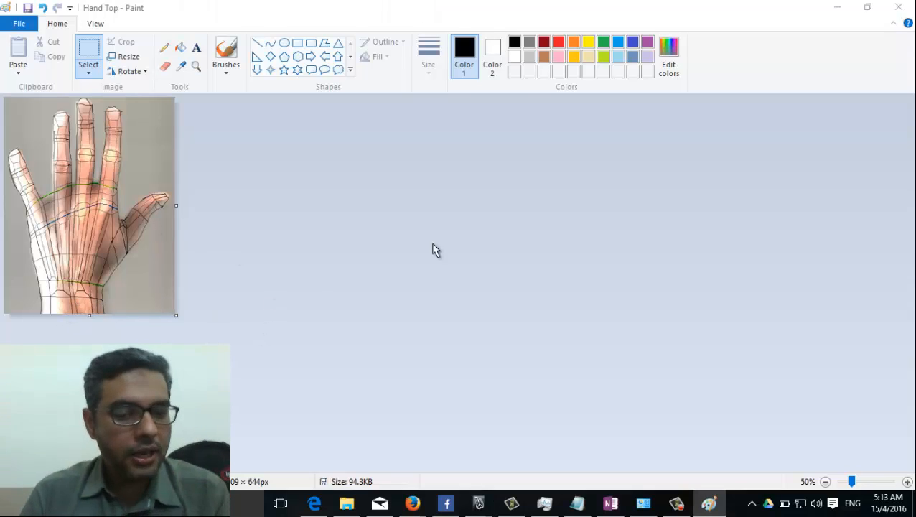
key("alt+Tab")
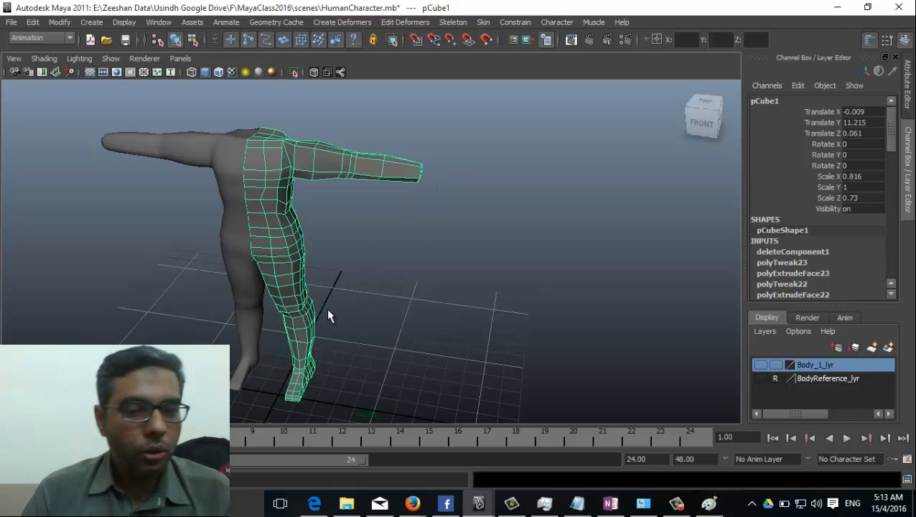
left_click_drag(329, 314, 366, 309, "alt")
key("alt+Tab")
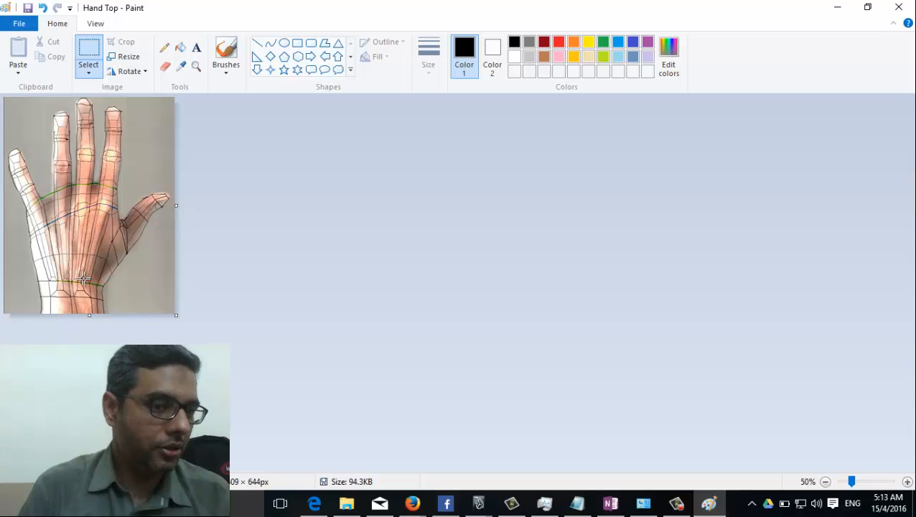
key("alt+Tab")
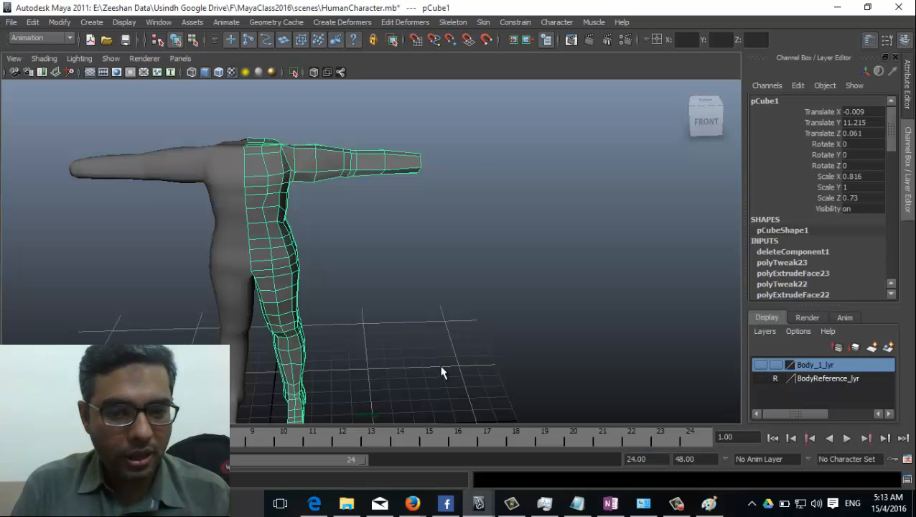
mouse_move(444, 369)
middle_mouse_down("alt")
mouse_move(296, 333)
mouse_move(350, 351)
middle_mouse_up("alt")
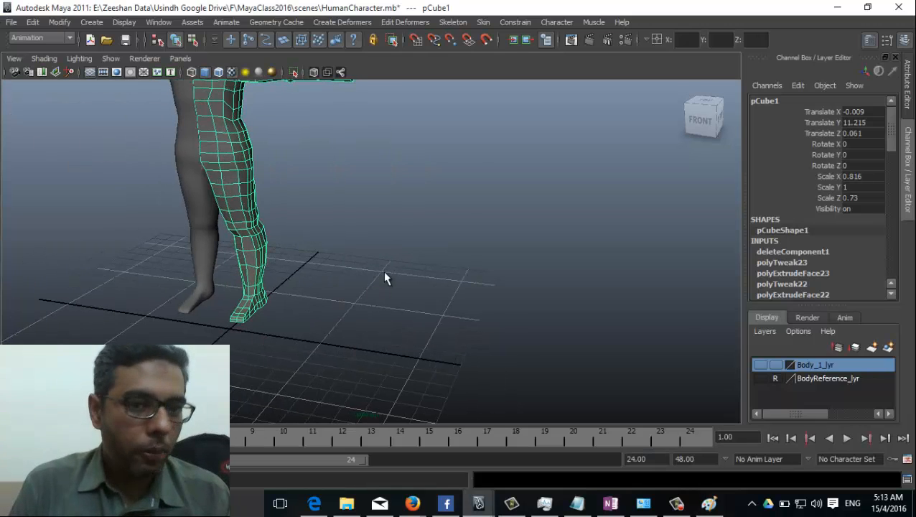
left_click_drag(384, 274, 339, 209, "alt")
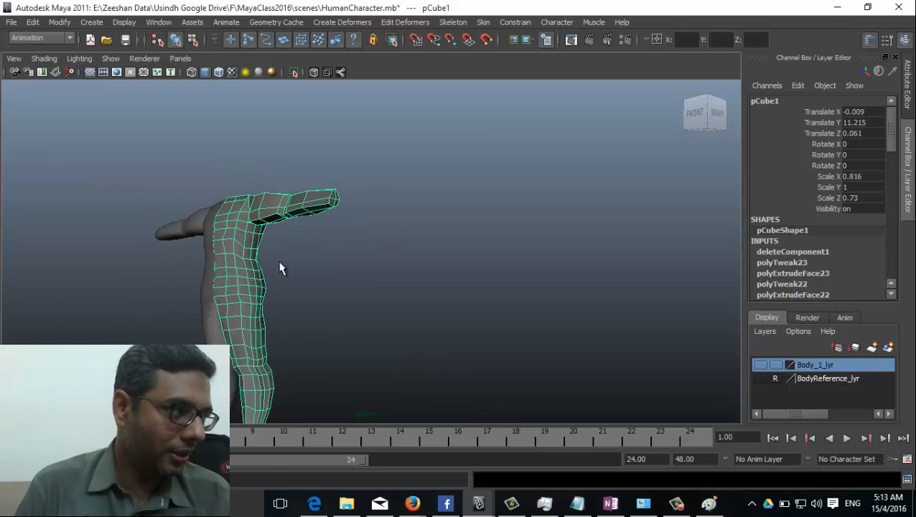
left_click_drag(275, 265, 300, 392, "alt")
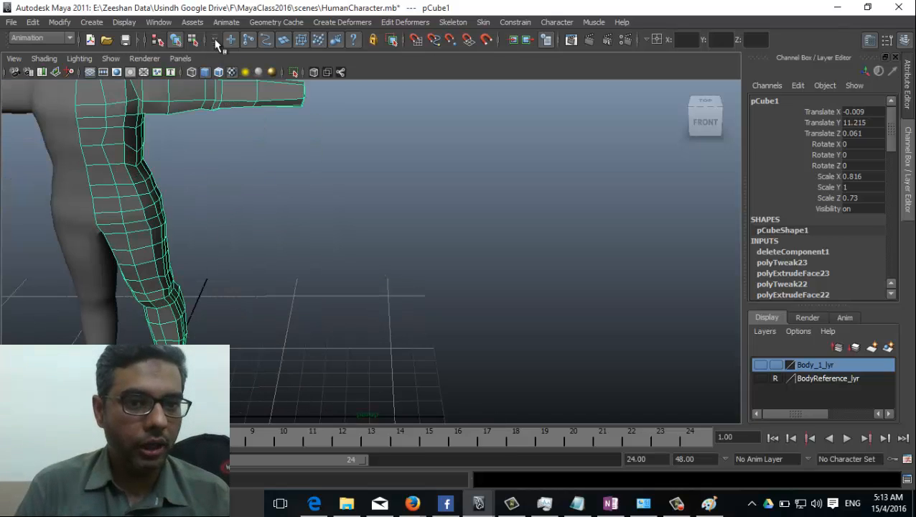
Step: Create a polygon plane, pPlane3, by drawing it out on the floor grid
left_click(89, 23)
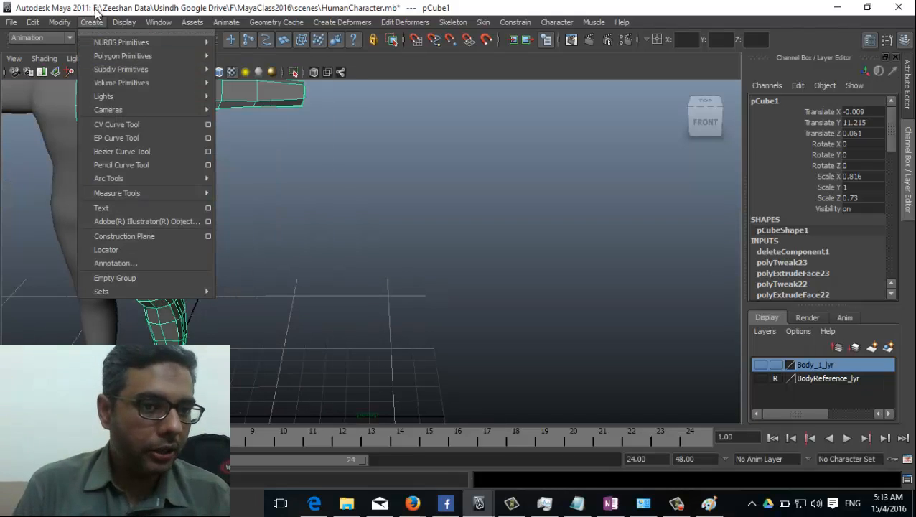
mouse_move(129, 55)
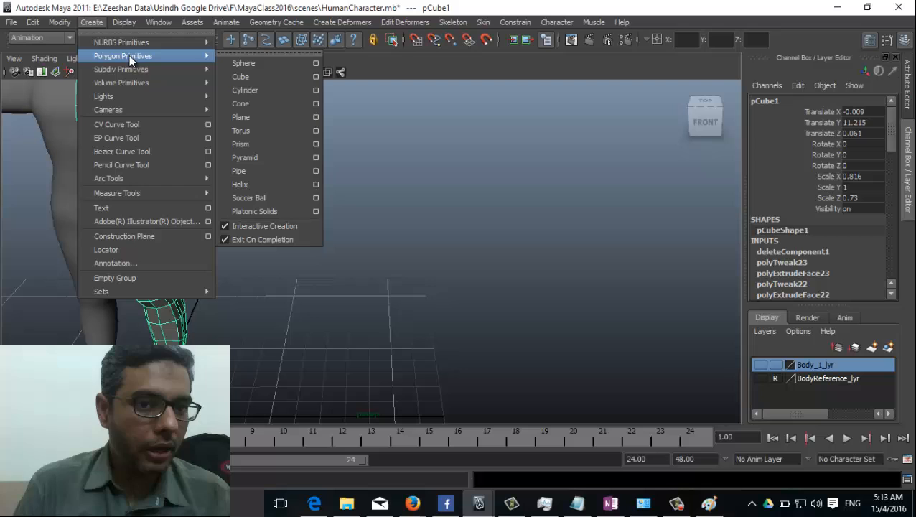
left_click(271, 119)
left_click_drag(361, 372, 349, 290, "alt")
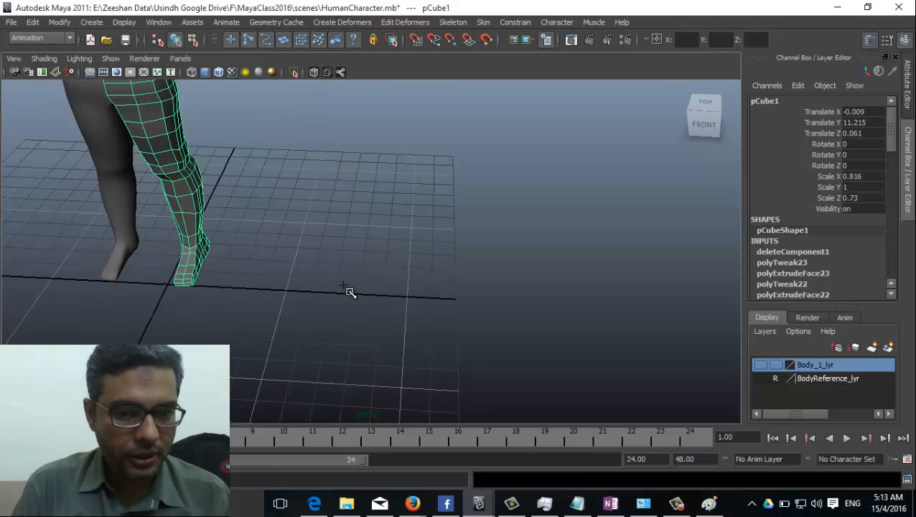
left_click_drag(317, 255, 458, 347)
left_click_drag(407, 364, 287, 301, "alt")
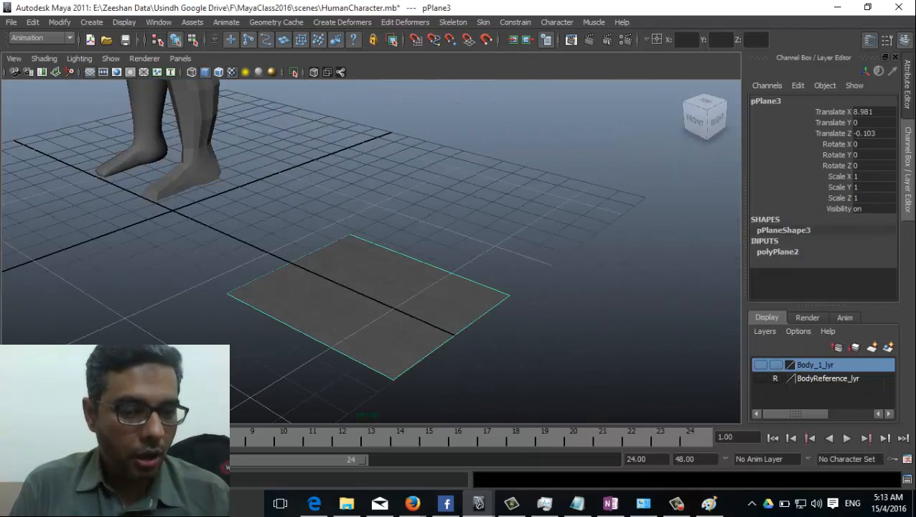
Step: Hide the time slider and range slider bars from the Maya interface
right_click(3, 277)
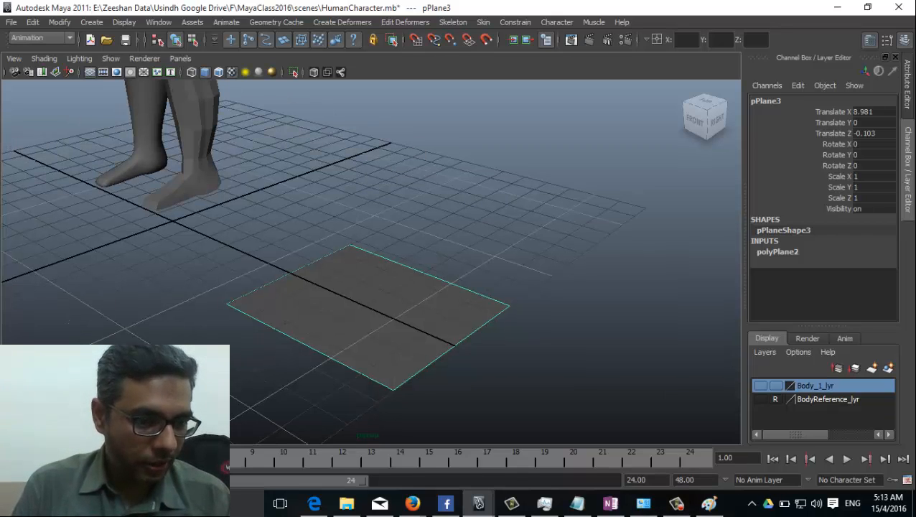
left_click(44, 381)
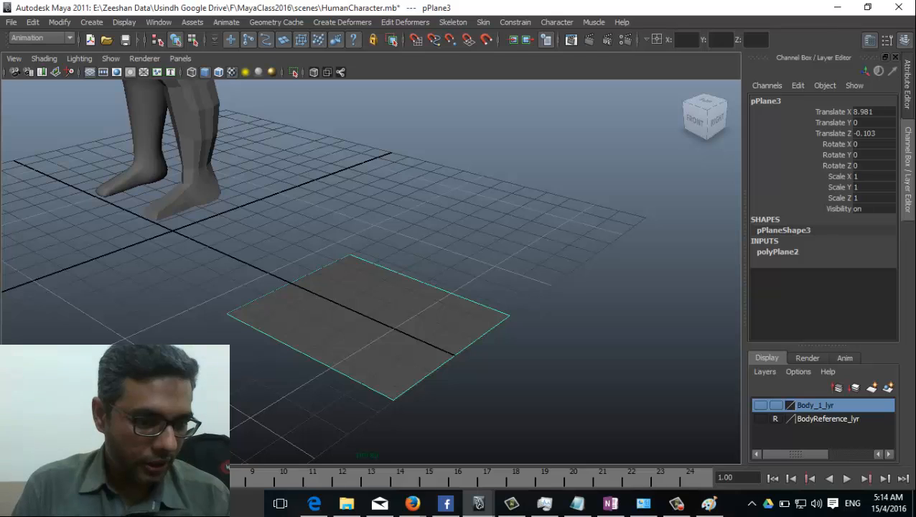
right_click(8, 477)
right_click(9, 478)
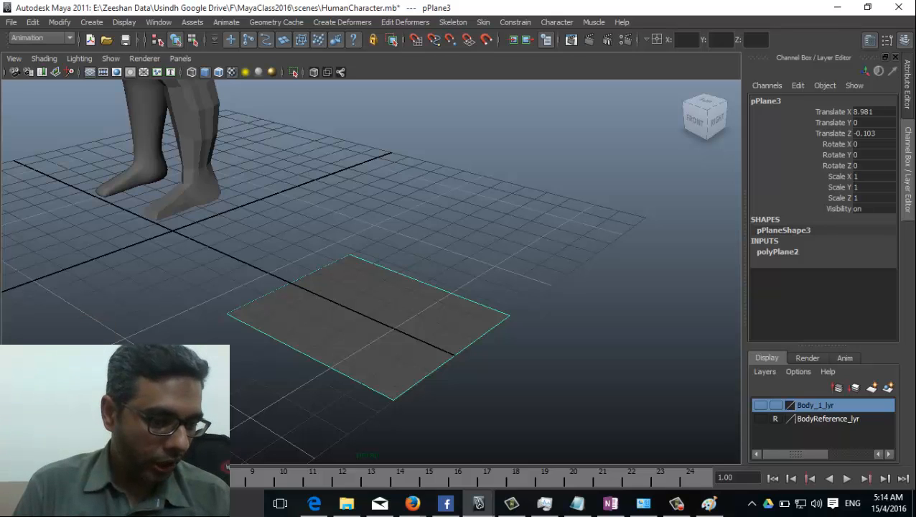
left_click(43, 424)
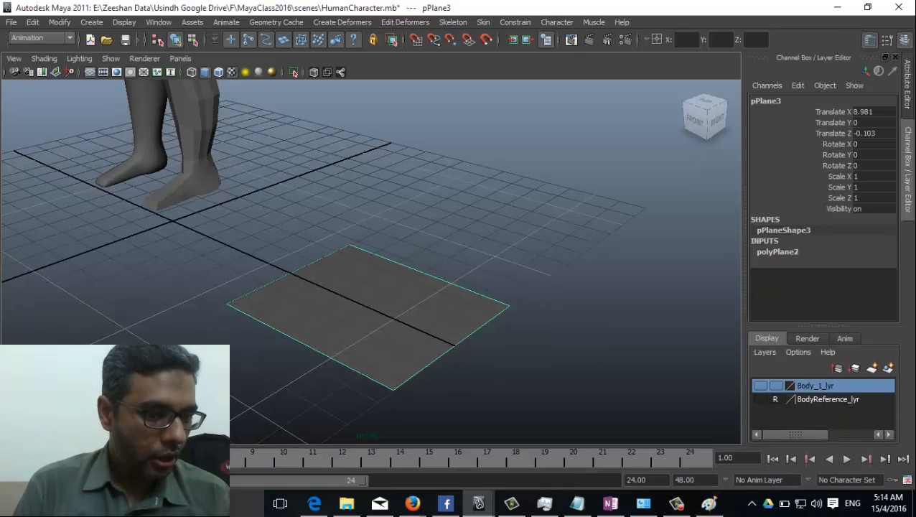
left_click(43, 398)
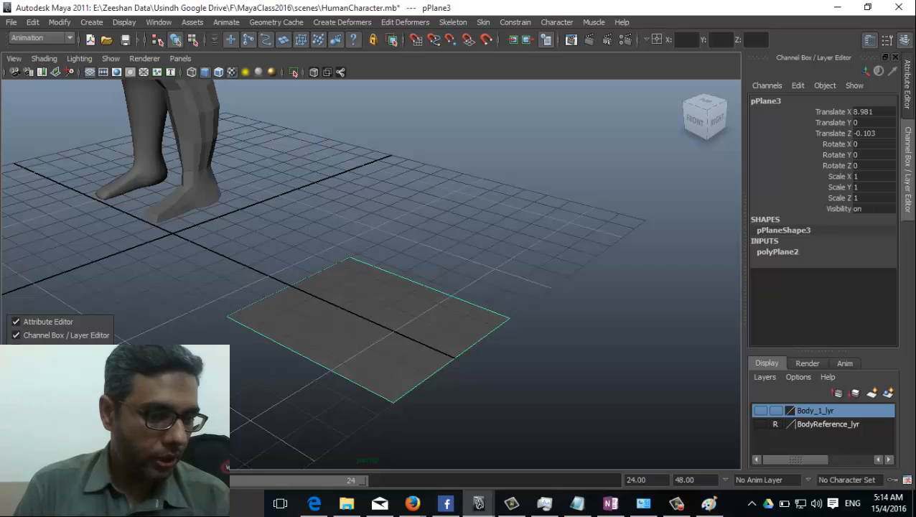
left_click(44, 426)
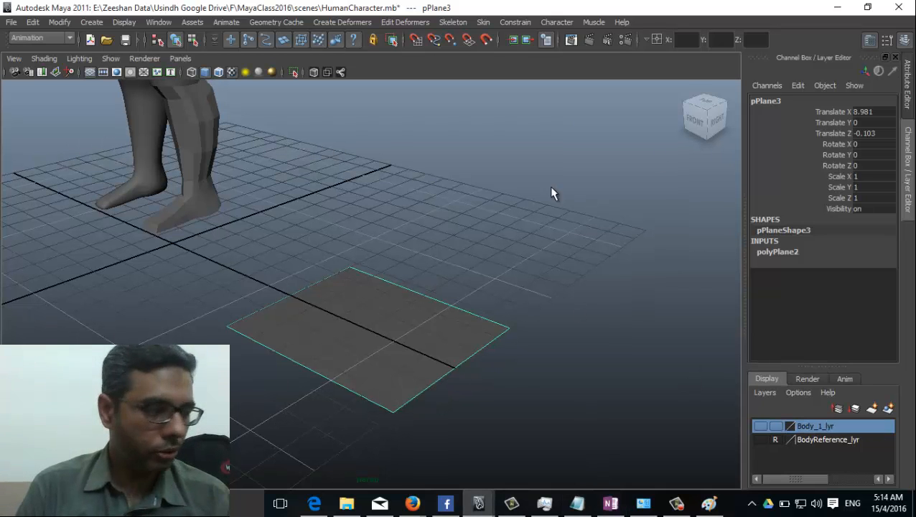
Step: Open the Assign New Material chooser for the plane and move it beside the plane
left_click_drag(364, 292, 271, 296, "alt")
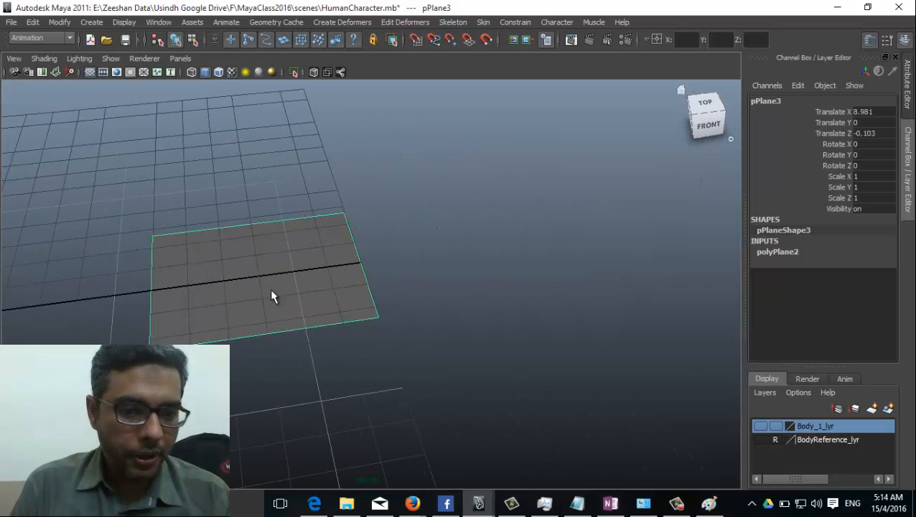
right_click_drag(265, 260, 261, 452)
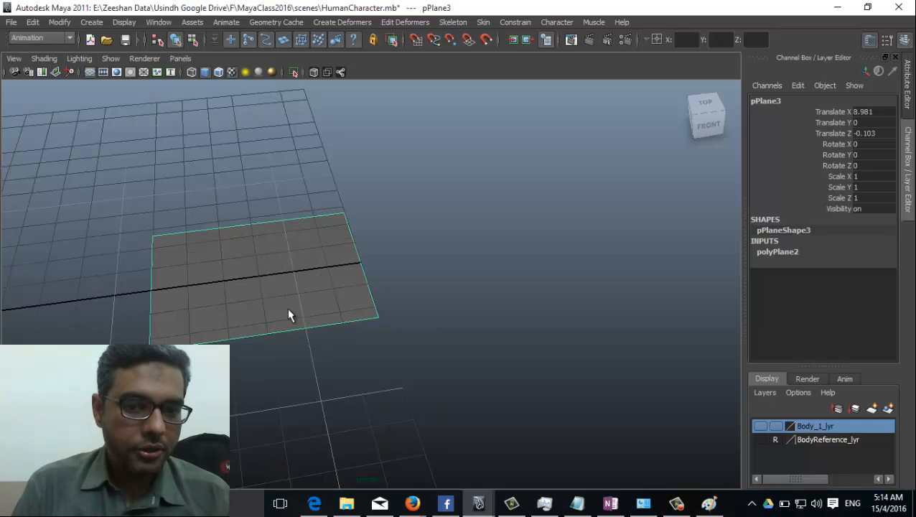
left_click_drag(321, 180, 467, 68)
Step: Give the plane a new Lambert material, lambert4, and start mapping its colour
left_click_drag(528, 100, 570, 99)
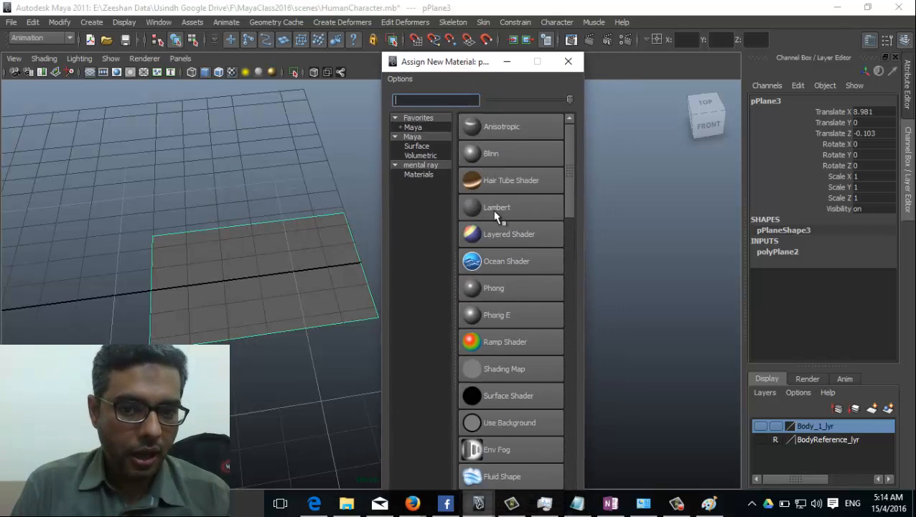
left_click(503, 207)
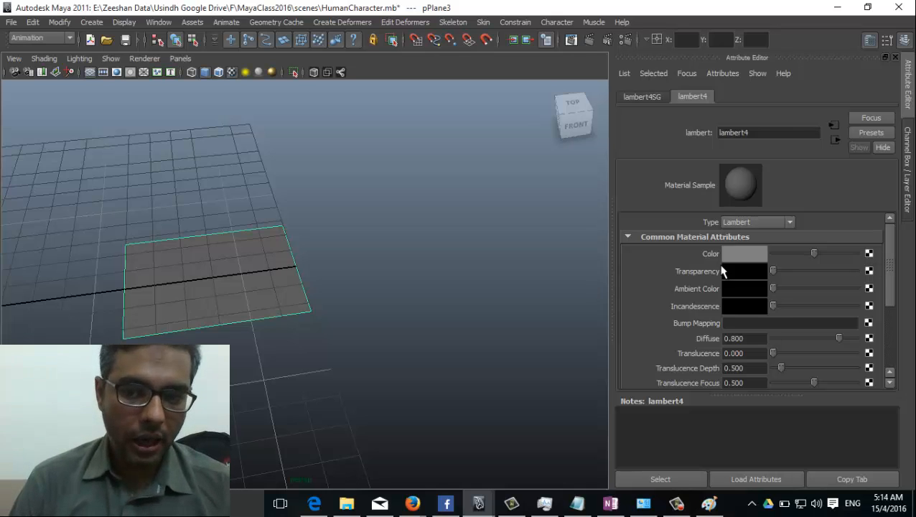
left_click(867, 255)
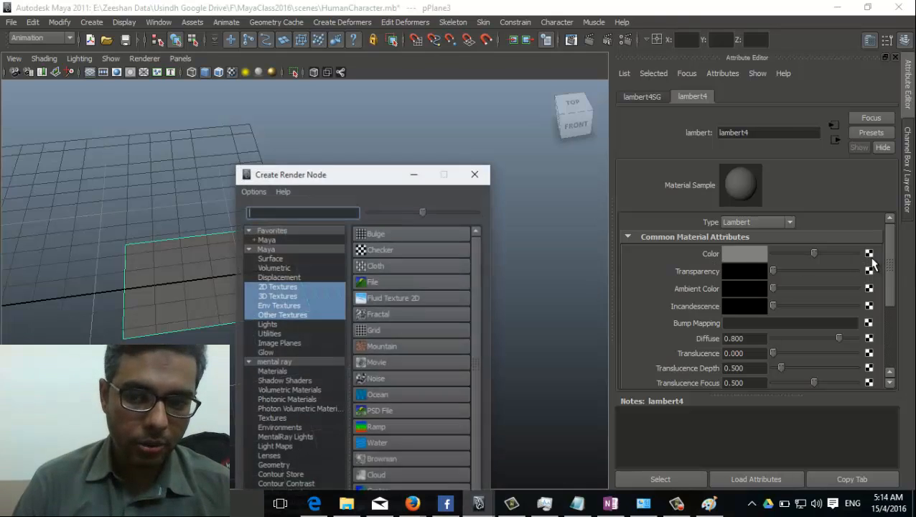
left_click_drag(359, 179, 406, 32)
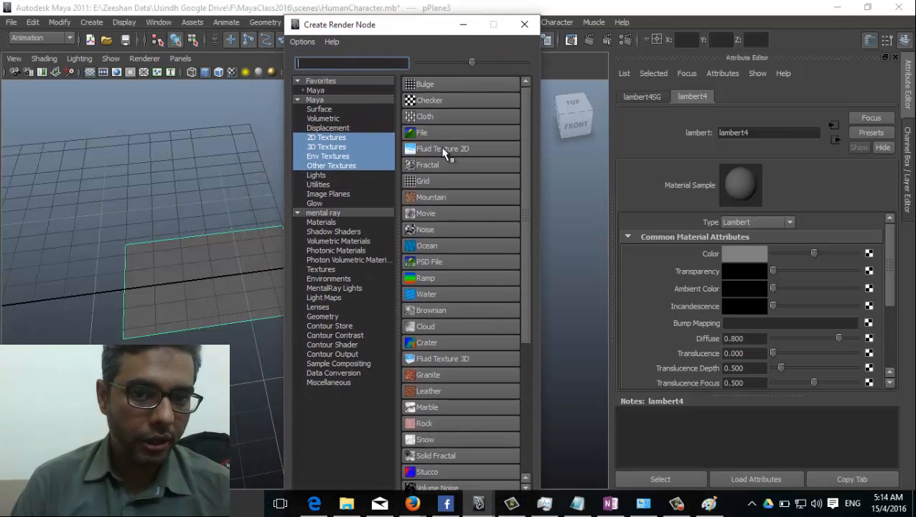
Step: Load Hand Top.jpg as a file texture on the colour and view the textured plane
left_click(421, 132)
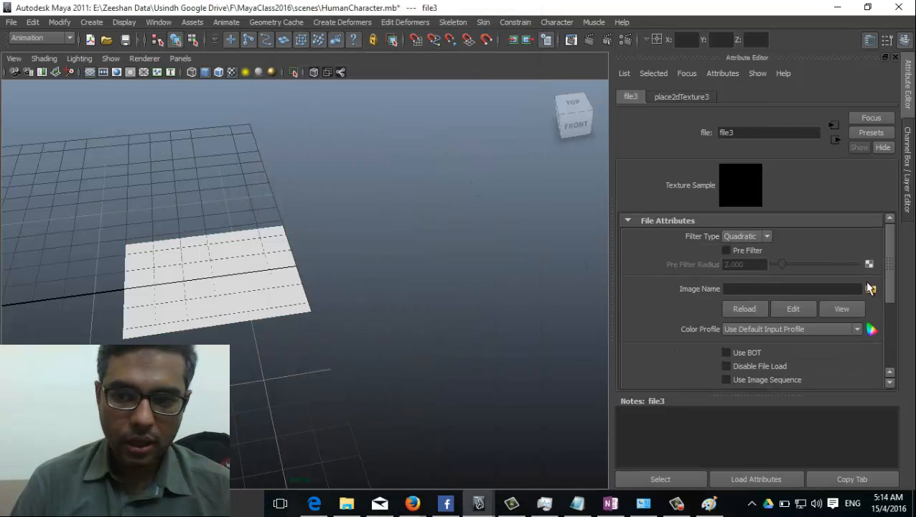
left_click(871, 289)
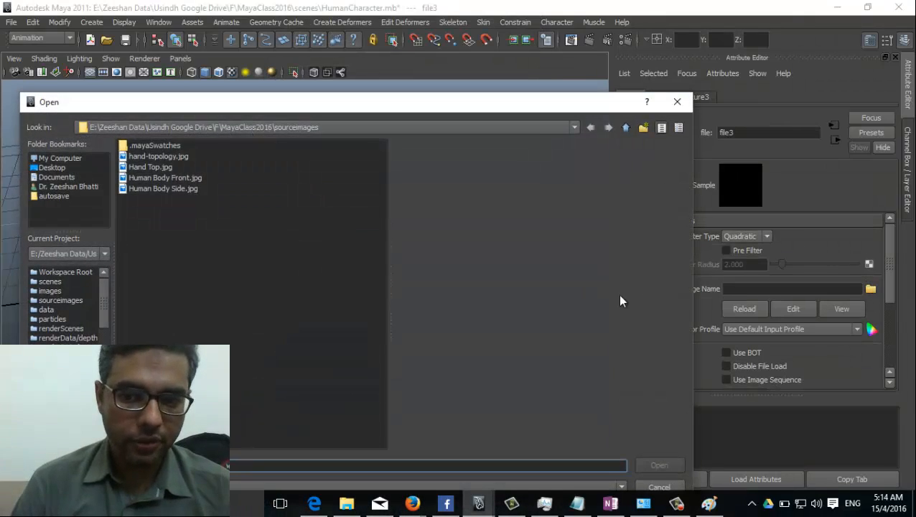
left_click(156, 167)
left_click(658, 465)
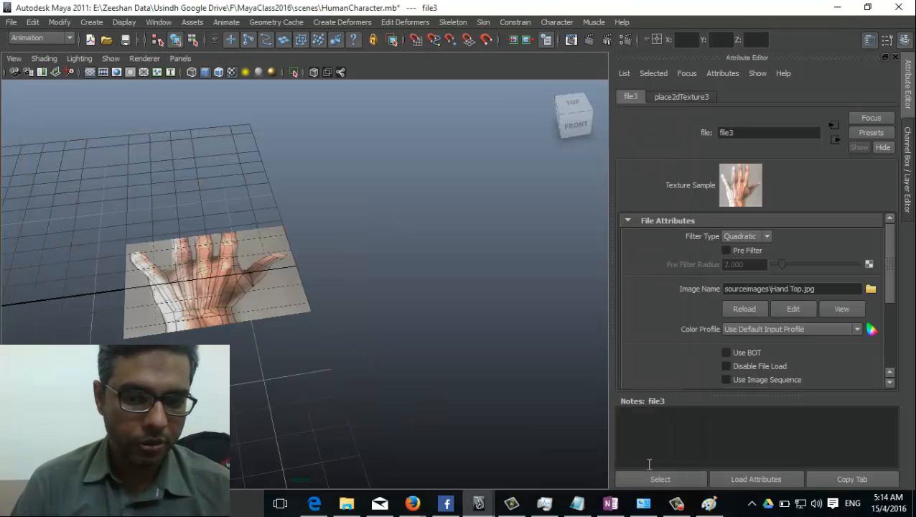
left_click_drag(223, 409, 229, 373, "alt")
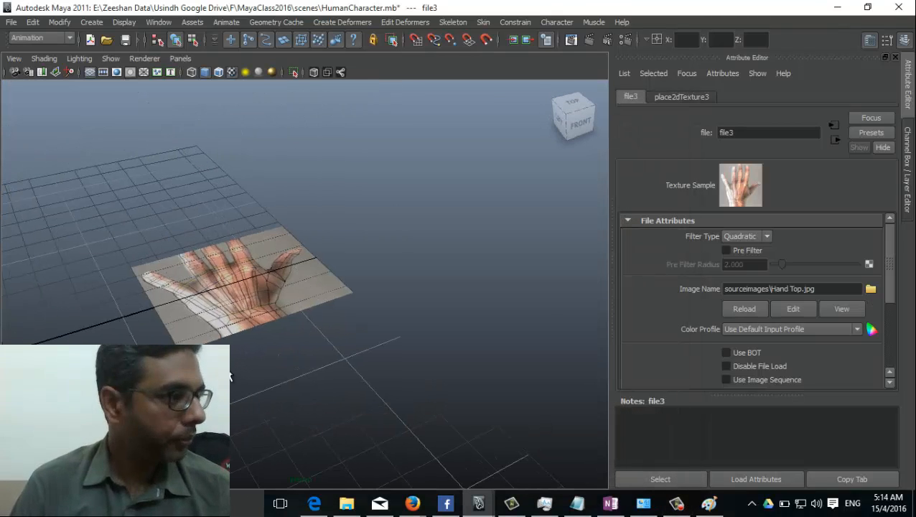
left_click_drag(287, 347, 364, 300, "alt")
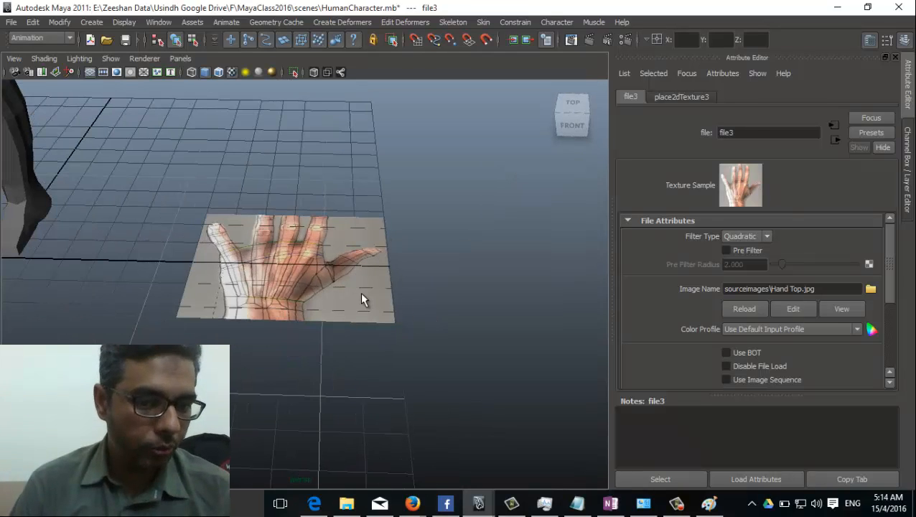
left_click(362, 300)
right_click_drag(362, 262, 335, 281)
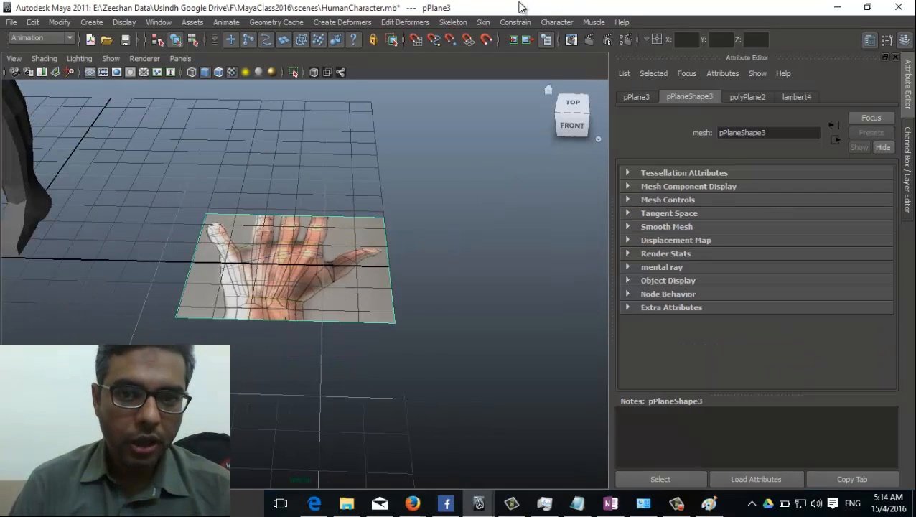
Step: Switch to the Polygons menu set and open the Planar Mapping options
key("XF86MonBrightnessUp")
key("XF86MonBrightnessUp")
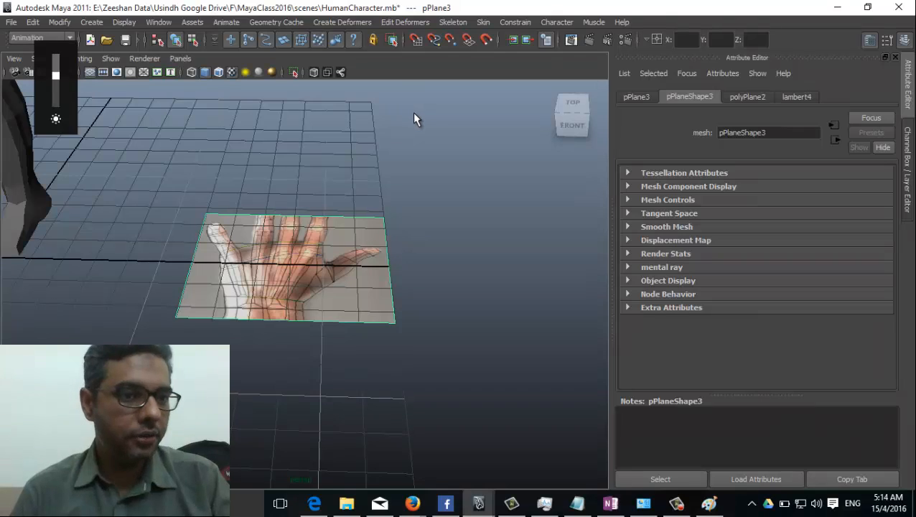
key("F3")
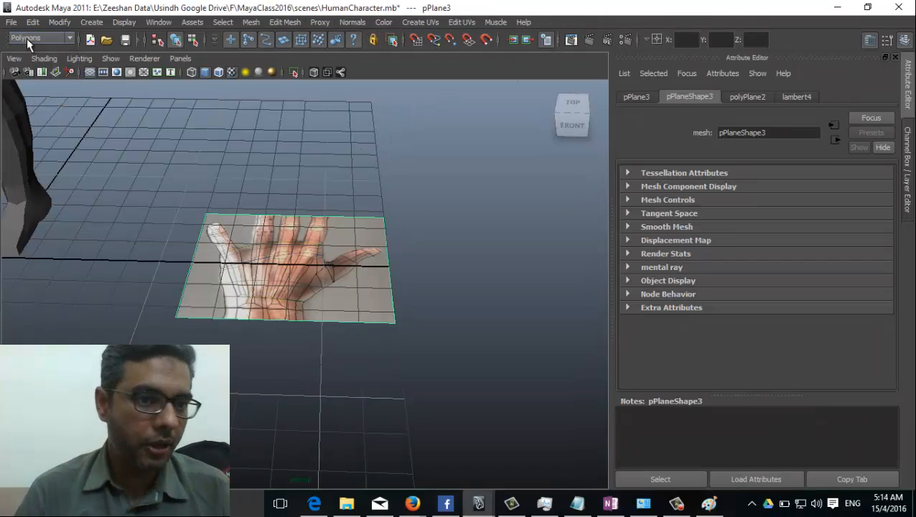
left_click(70, 37)
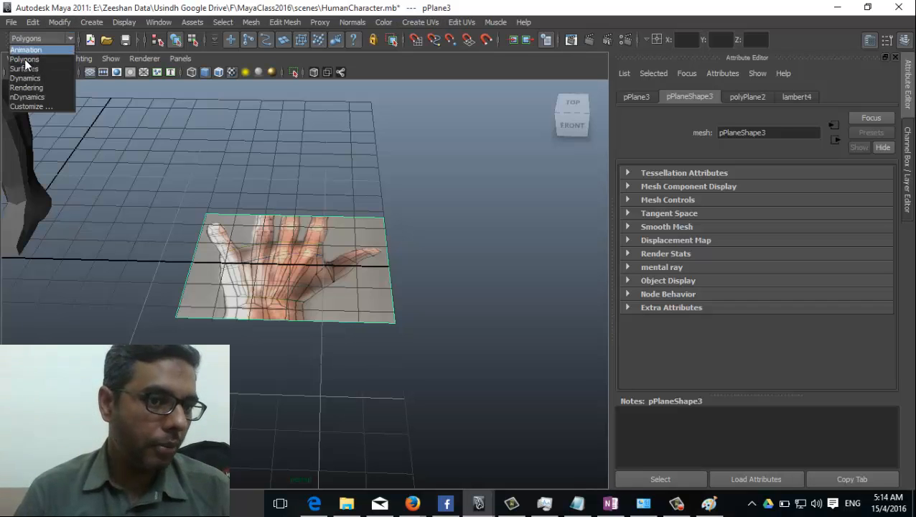
left_click(38, 61)
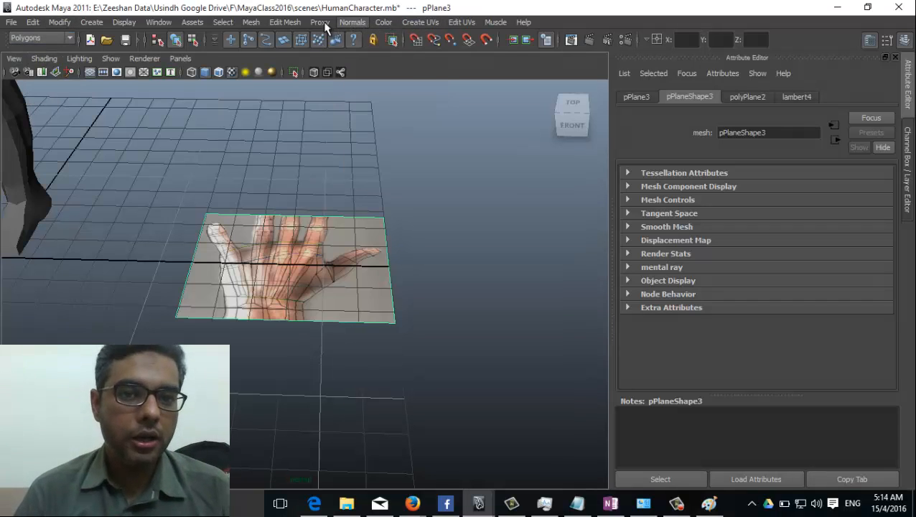
left_click(413, 23)
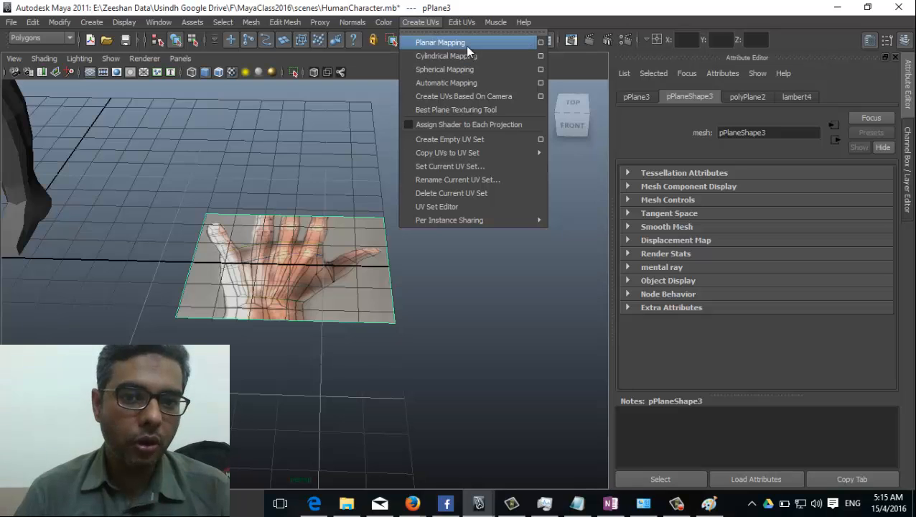
left_click(541, 43)
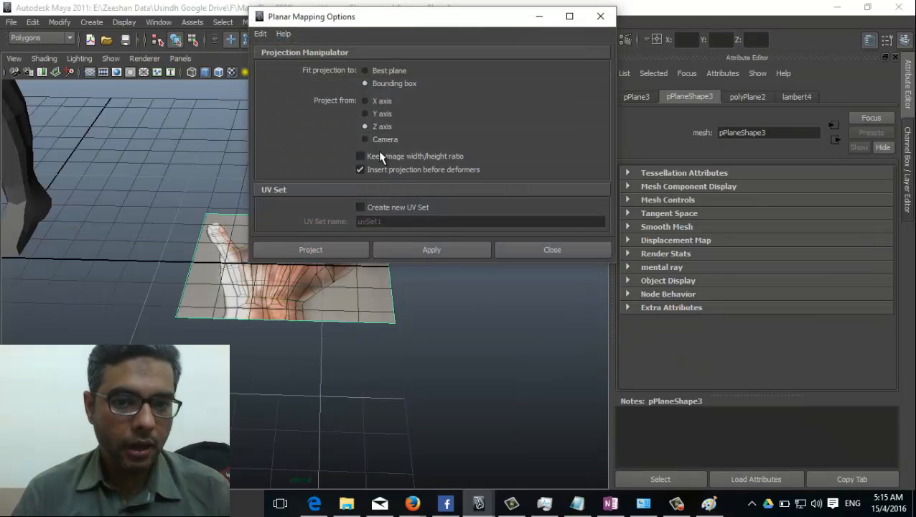
left_click_drag(400, 27, 645, 94)
left_click_drag(301, 345, 223, 256, "alt")
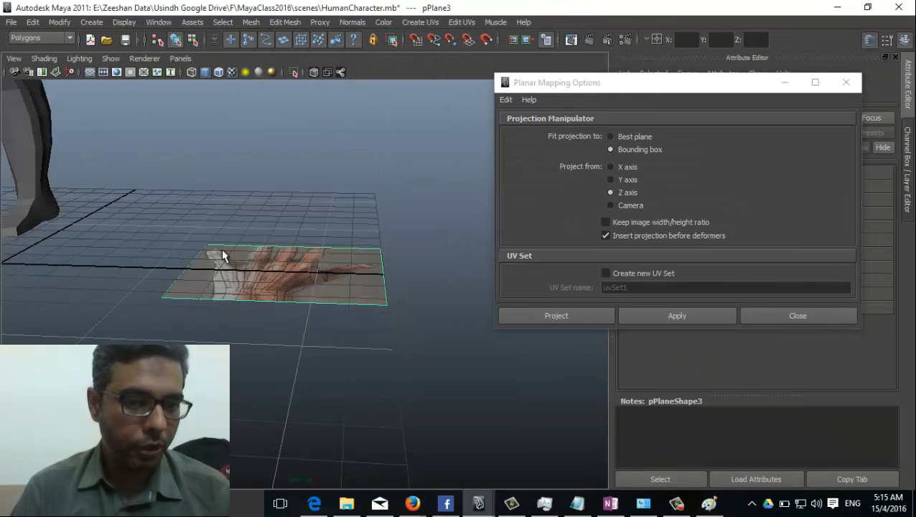
Step: Project the planar mapping from the Y axis and apply it to the hand plane
left_click_drag(255, 367, 258, 402, "alt")
left_click(626, 180)
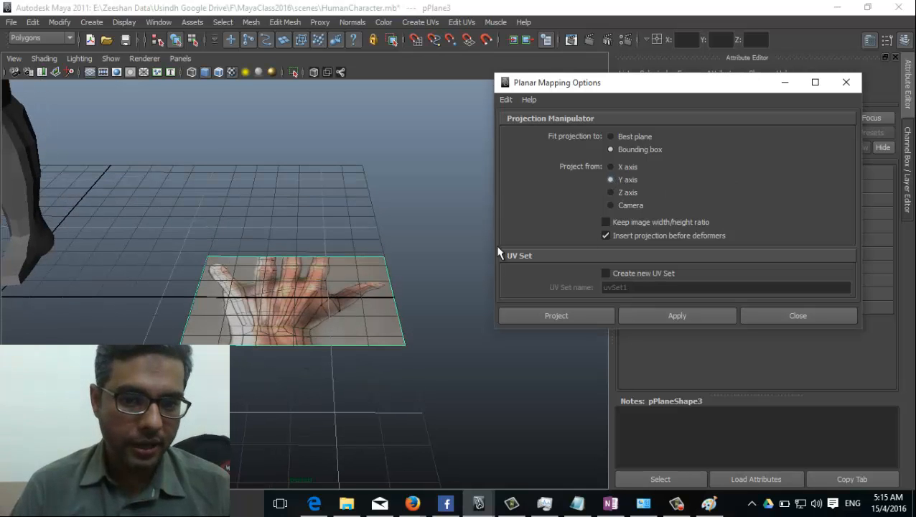
left_click(653, 317)
scroll(310, 320, "up", 2)
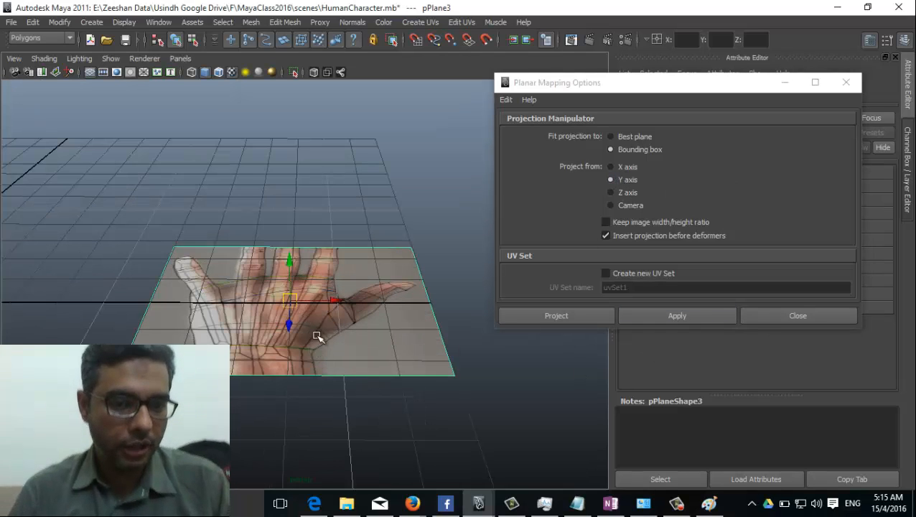
left_click_drag(244, 338, 310, 221, "alt")
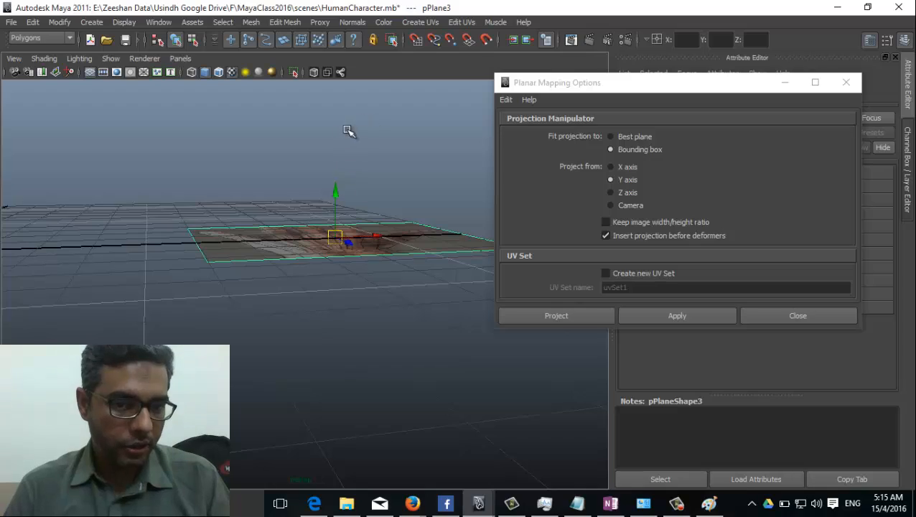
left_click_drag(337, 256, 327, 165, "alt")
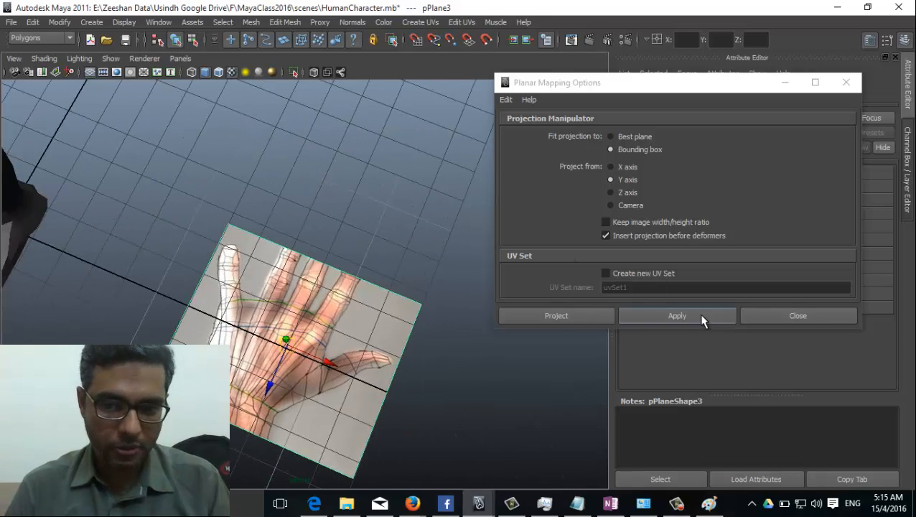
left_click(702, 317)
left_click_drag(517, 383, 345, 366, "alt")
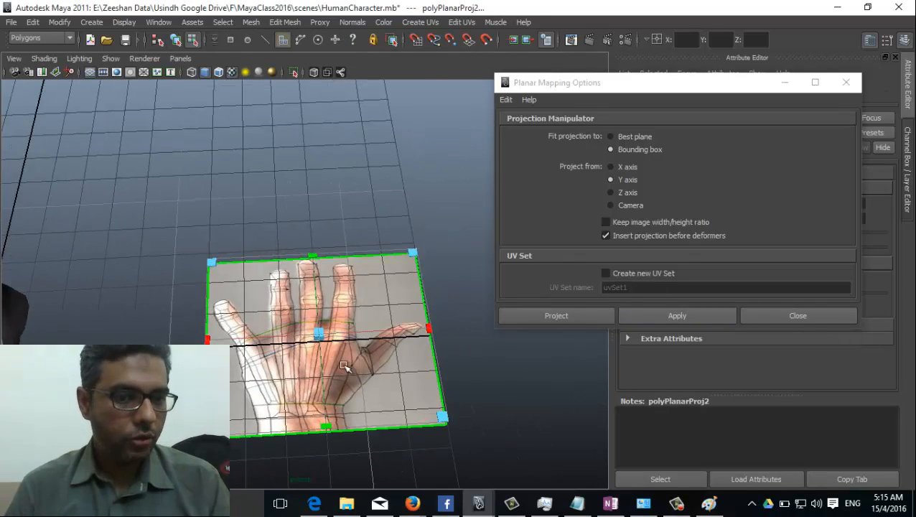
right_click_drag(378, 262, 436, 244)
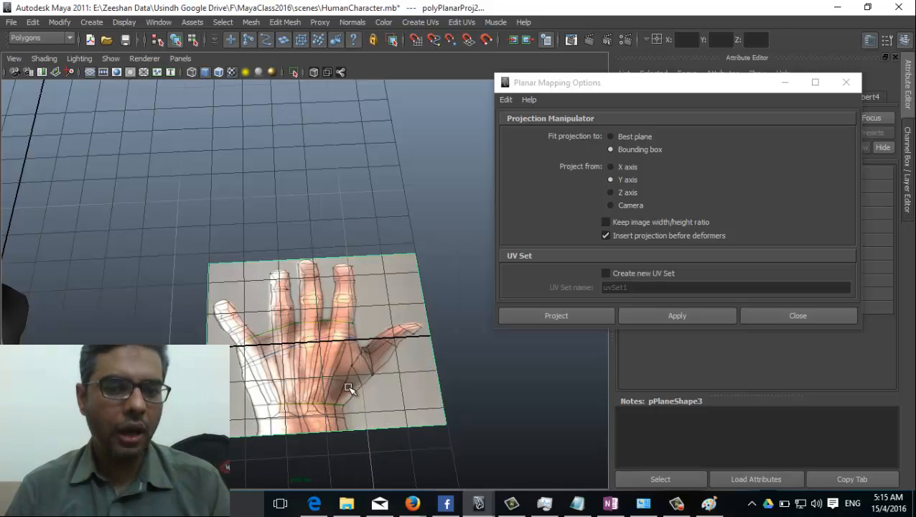
Step: Close the planar mapping options and bring up the projection manipulator on the hand plane
left_click(791, 316)
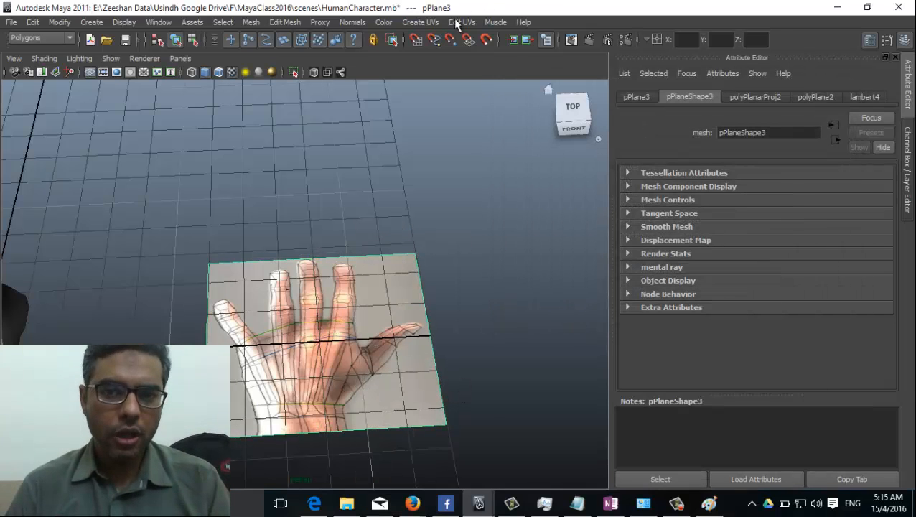
left_click(410, 24)
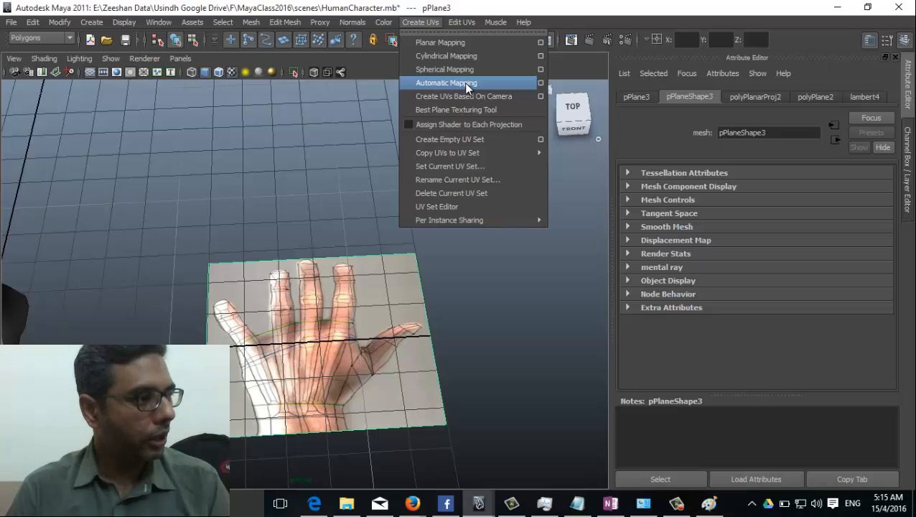
left_click_drag(380, 337, 357, 322, "alt")
key("t")
left_click_drag(364, 388, 337, 387, "alt")
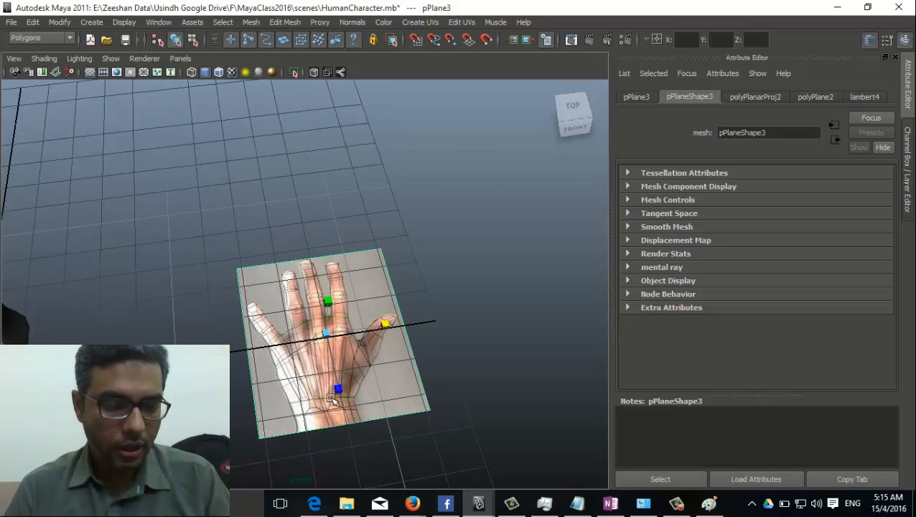
scroll(337, 386, "up", 6)
scroll(334, 337, "down", 4)
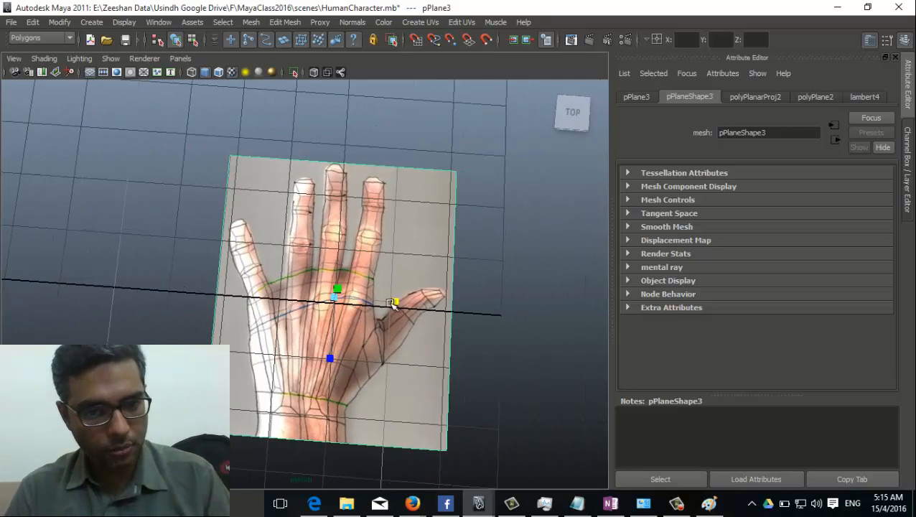
Step: Scale the hand projection shorter and narrower so the photo looks less stretched
left_click(393, 302)
left_click_drag(331, 360, 341, 344)
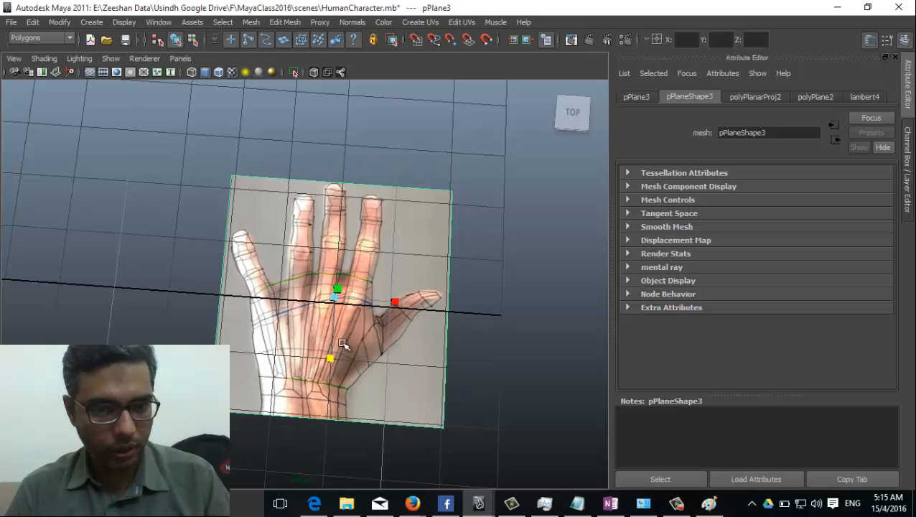
left_click_drag(399, 305, 388, 304)
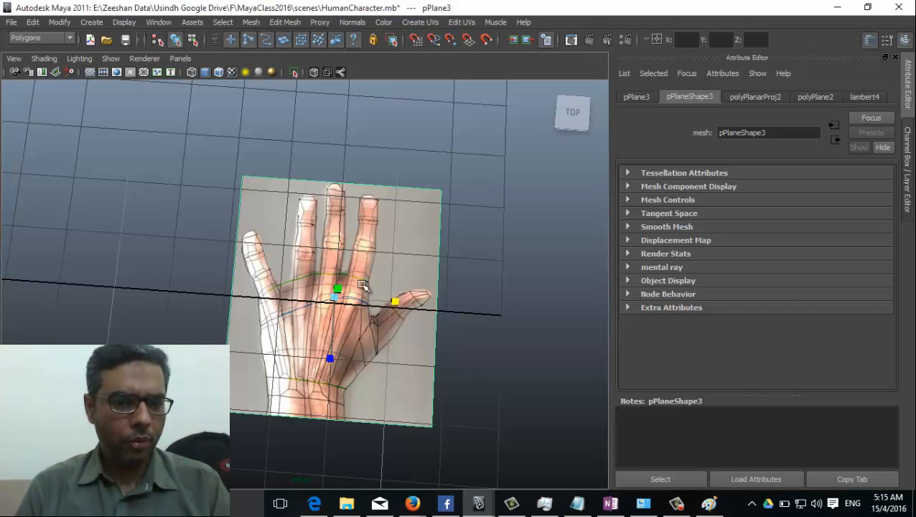
right_click_drag(362, 285, 102, 292, "alt")
left_click_drag(102, 292, 257, 137, "alt")
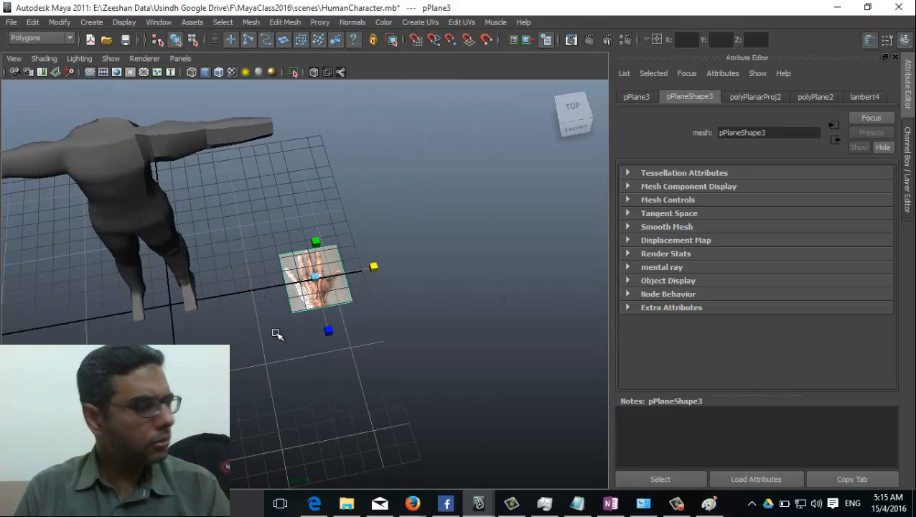
right_click_drag(306, 341, 165, 134, "alt")
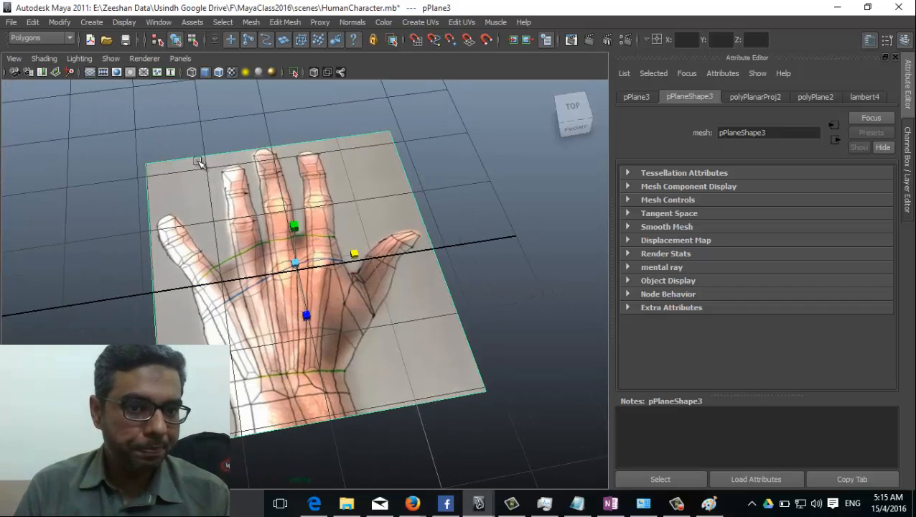
Step: Draw a box over the palm of the hand and slide it right along X
left_click_drag(272, 331, 316, 360, "alt")
left_click_drag(316, 325, 327, 327)
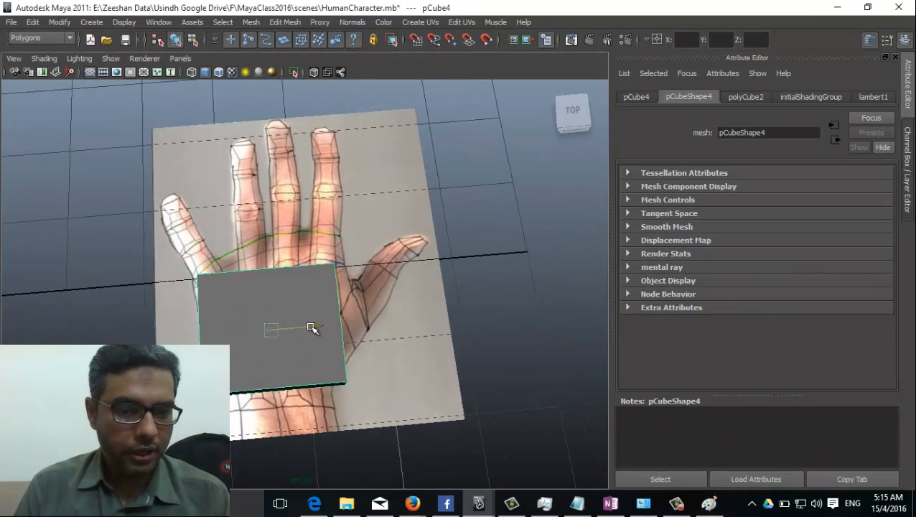
key("space")
left_click_drag(368, 369, 495, 230, "alt")
Step: Set the box's height subdivisions to 2 in the Channel Box
left_click(905, 151)
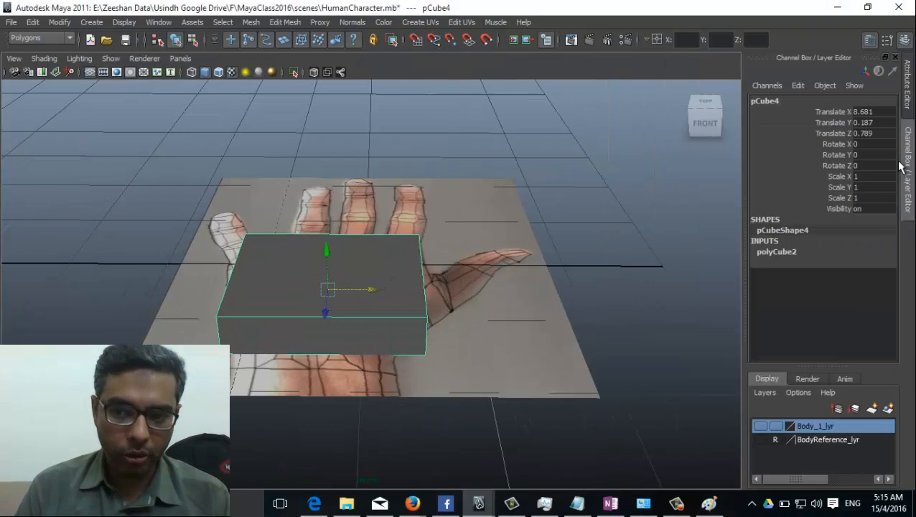
left_click(787, 253)
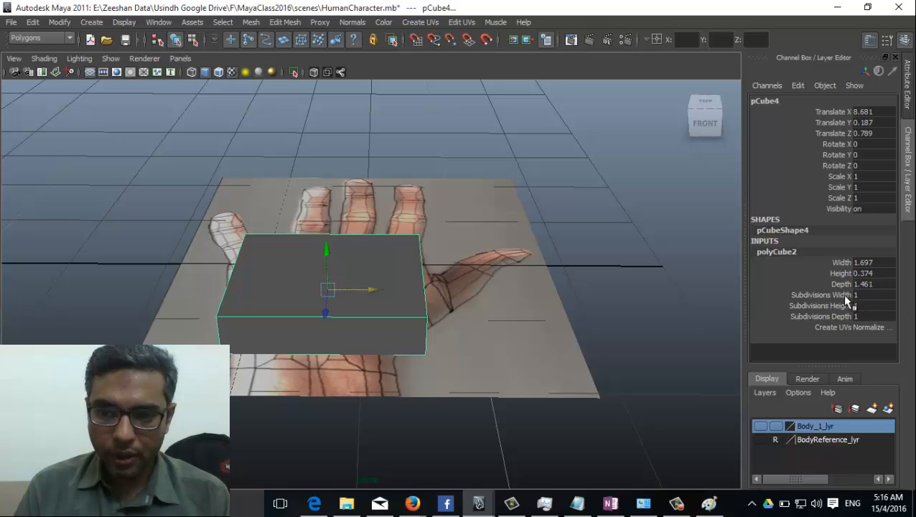
left_click(825, 305)
middle_click_drag(394, 290, 417, 276)
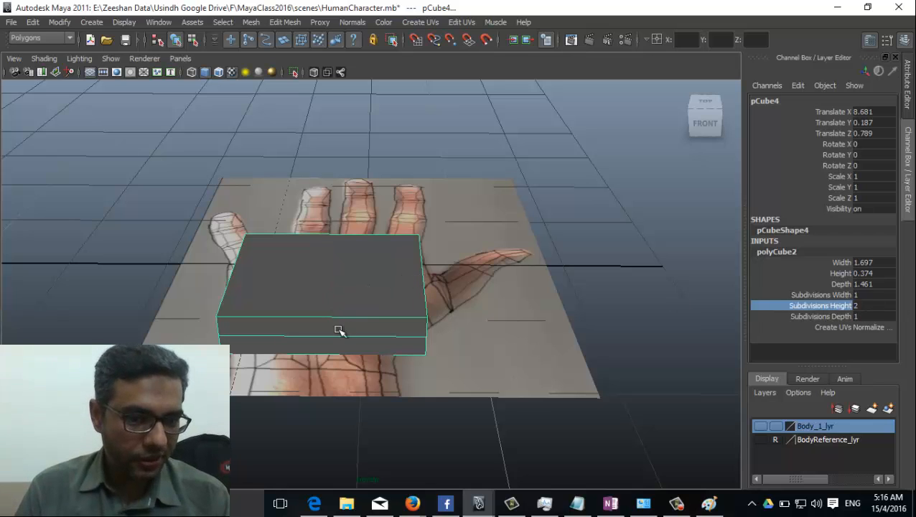
Step: In top view, set the box's width and depth subdivisions to 4
key("space")
left_click_drag(358, 304, 289, 305)
middle_click_drag(302, 449, 259, 318, "alt")
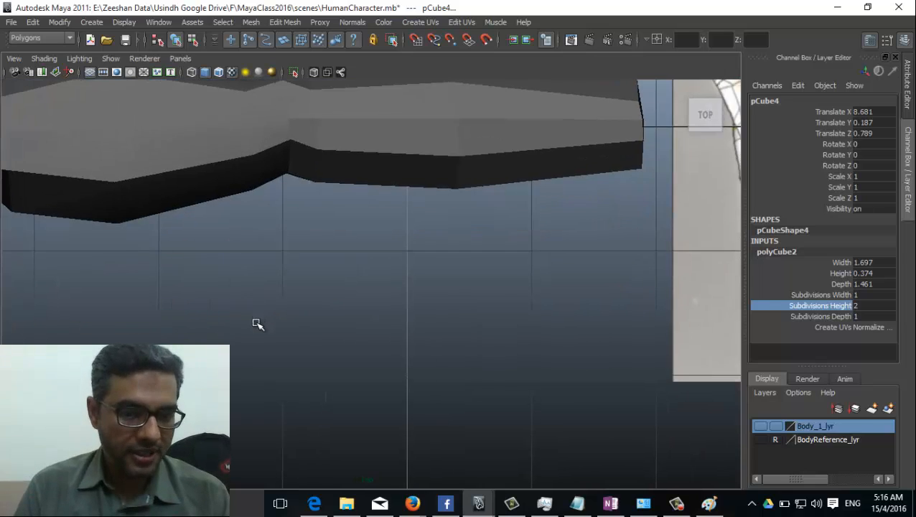
right_click_drag(258, 325, 485, 384, "alt")
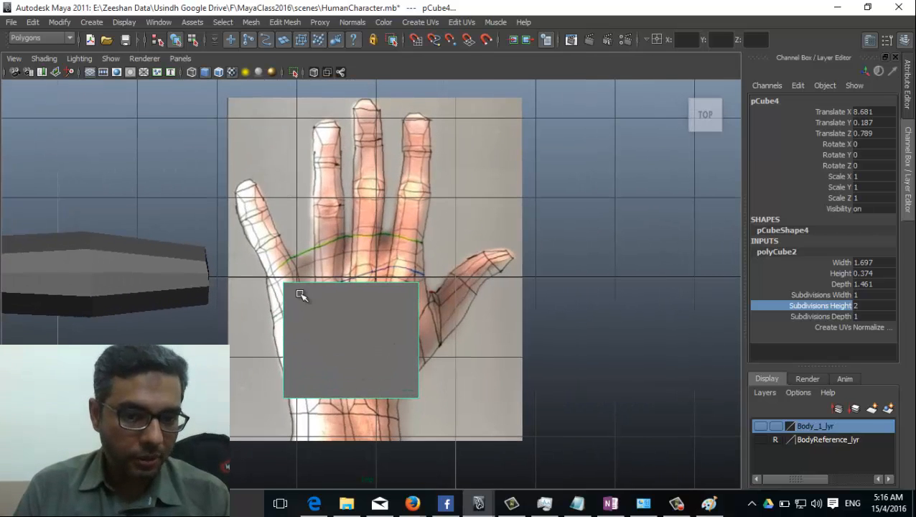
left_click(839, 295)
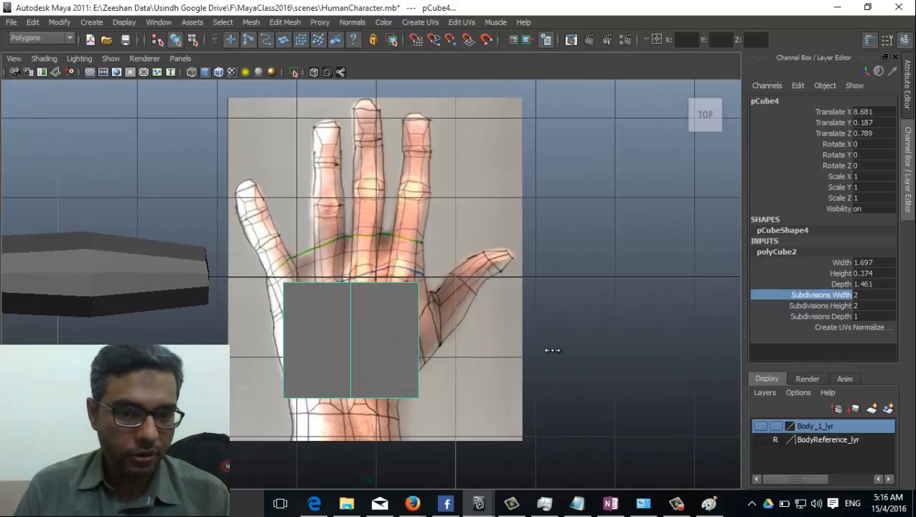
middle_click_drag(557, 350, 580, 352)
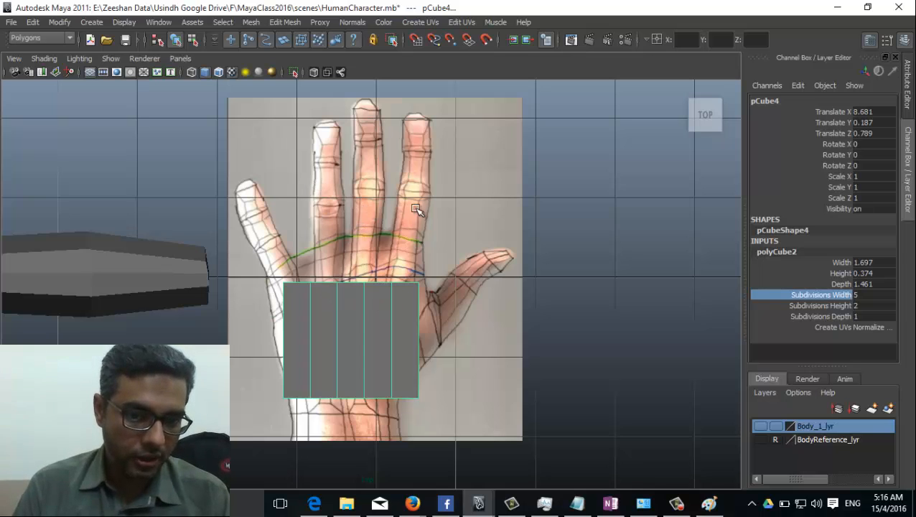
middle_click_drag(628, 277, 619, 276)
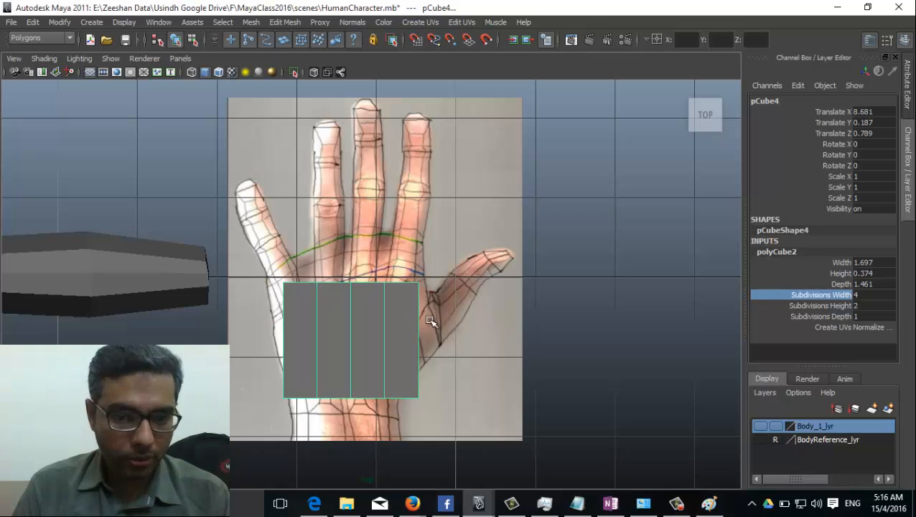
left_click(837, 316)
middle_click_drag(553, 331, 574, 328)
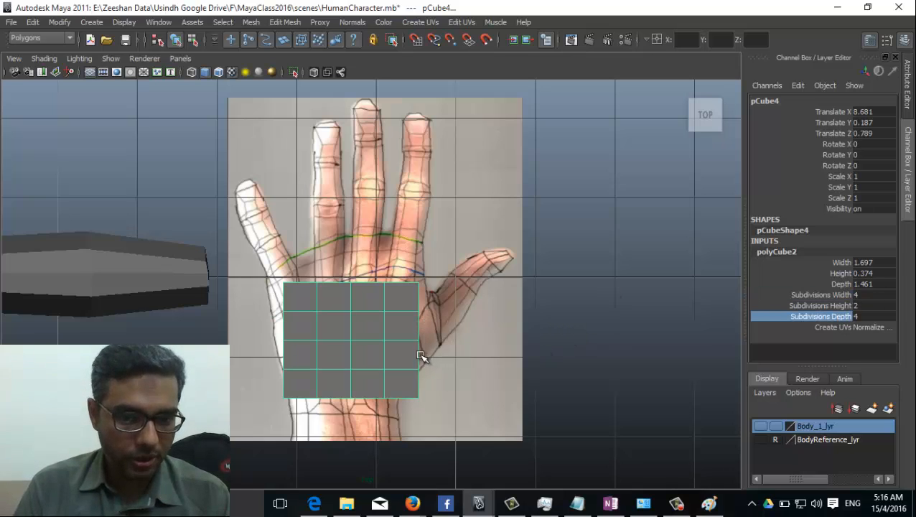
Step: Move the box up so it sits over the palm
left_click(359, 358)
key("w")
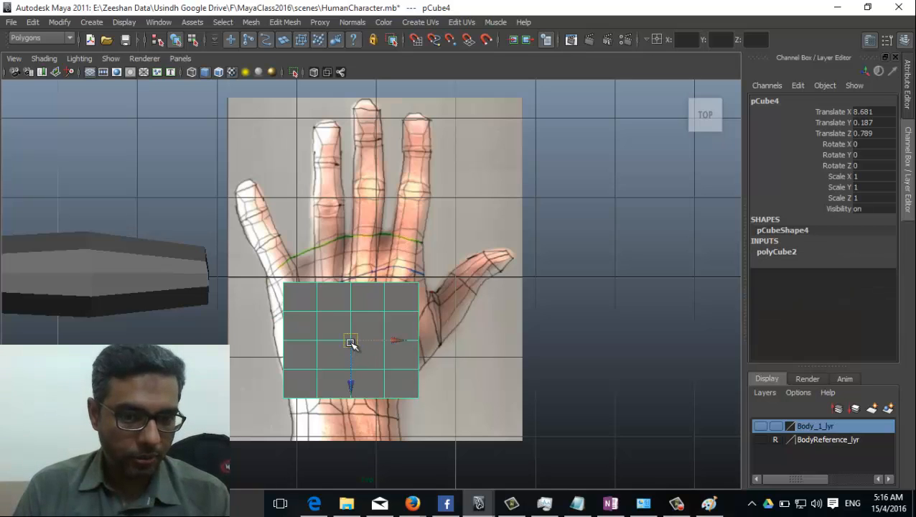
left_click_drag(351, 341, 356, 327)
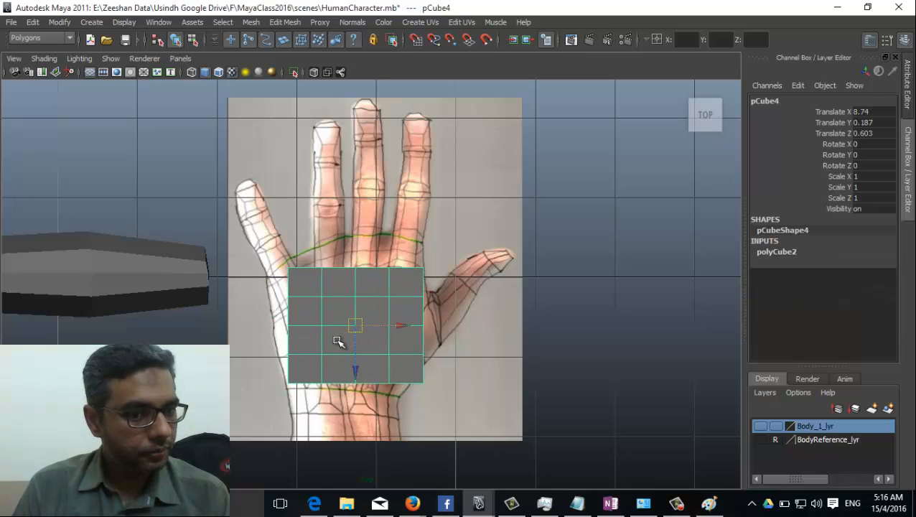
Step: In vertex mode, pull the top-left corner out and raise the top-edge vertices to the knuckle line
scroll(341, 337, "up", 1)
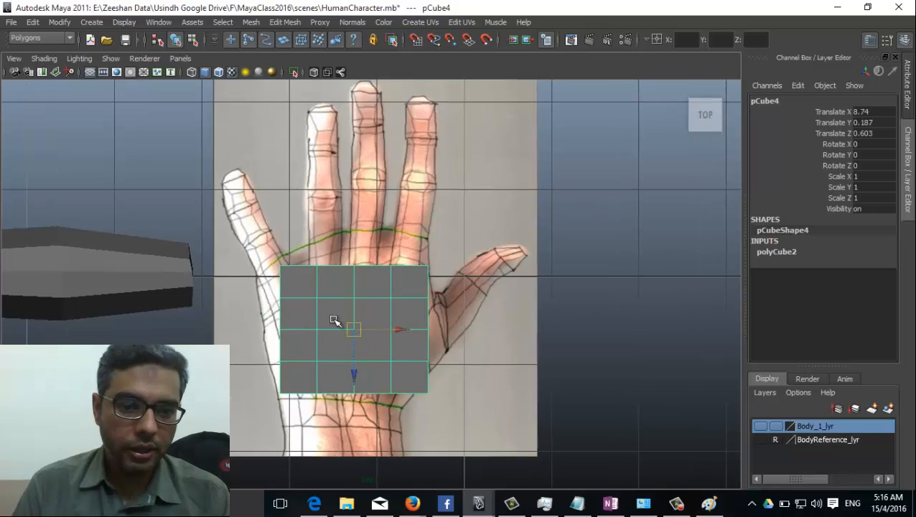
right_click_drag(316, 259, 263, 260)
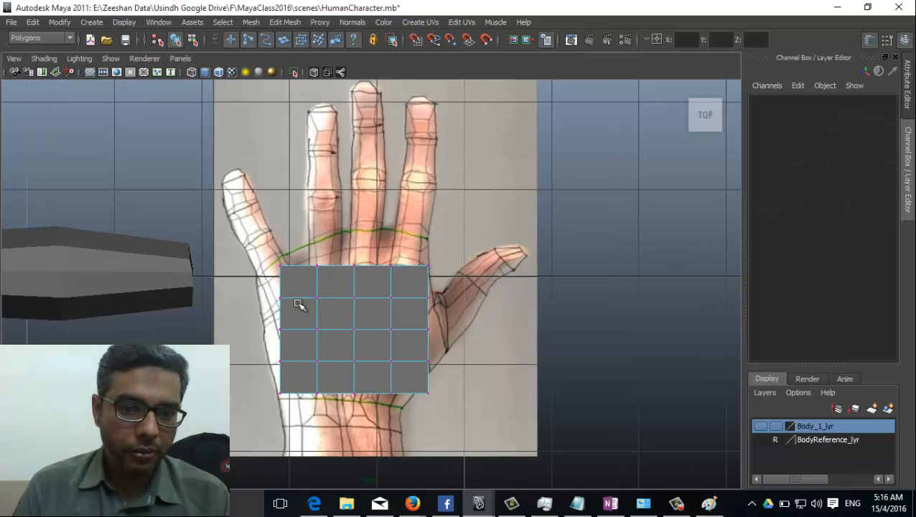
left_click(280, 265)
left_click_drag(279, 265, 251, 289)
scroll(316, 288, "up", 1)
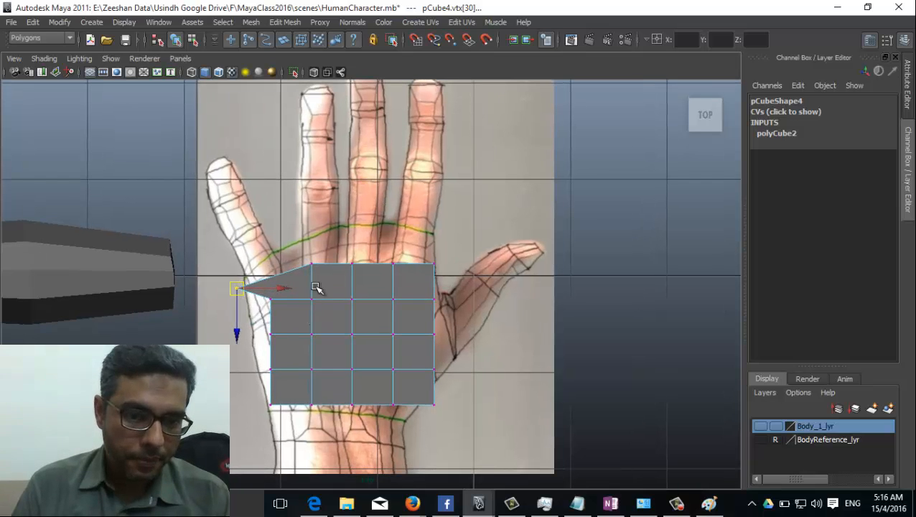
left_click(314, 265)
left_click_drag(314, 265, 346, 245)
left_click(351, 264)
left_click(393, 263)
left_click(359, 246)
left_click(313, 253)
left_click(343, 249)
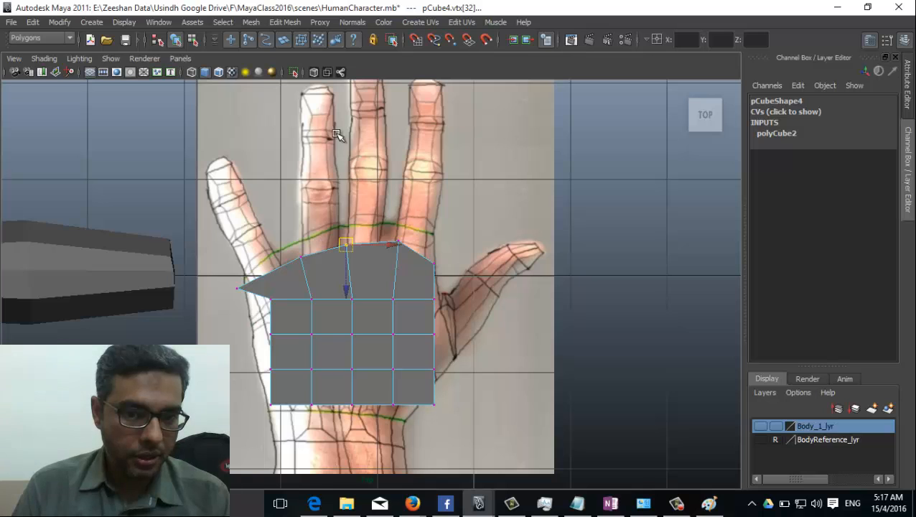
left_click(397, 244)
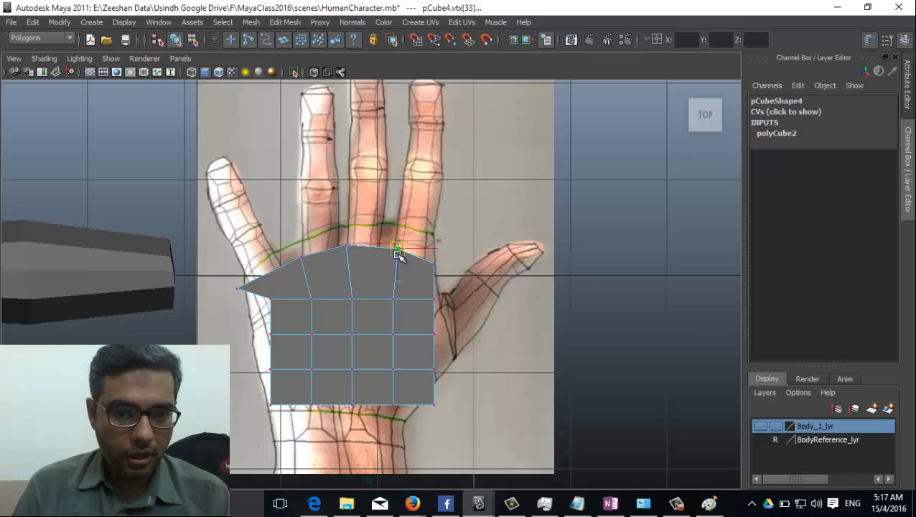
left_click_drag(396, 244, 393, 242)
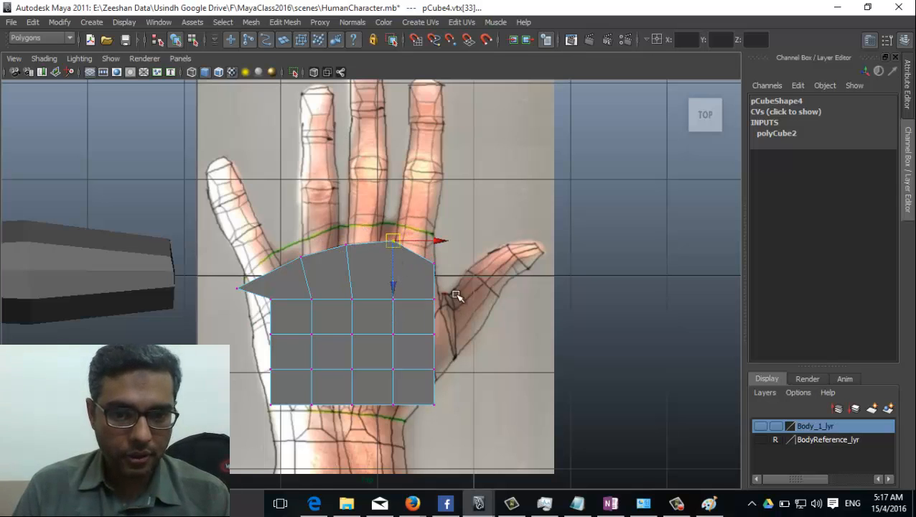
Step: Push the right-side vertices out toward the thumb and pull the bottom-right corner inward
left_click(436, 263)
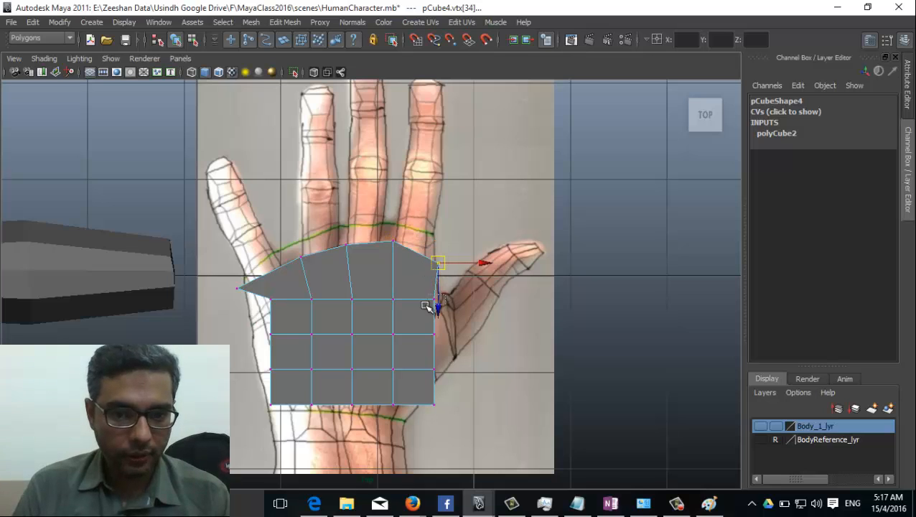
left_click(431, 301)
left_click_drag(431, 302, 447, 328)
left_click(435, 334)
left_click(435, 369)
left_click_drag(435, 369, 454, 357)
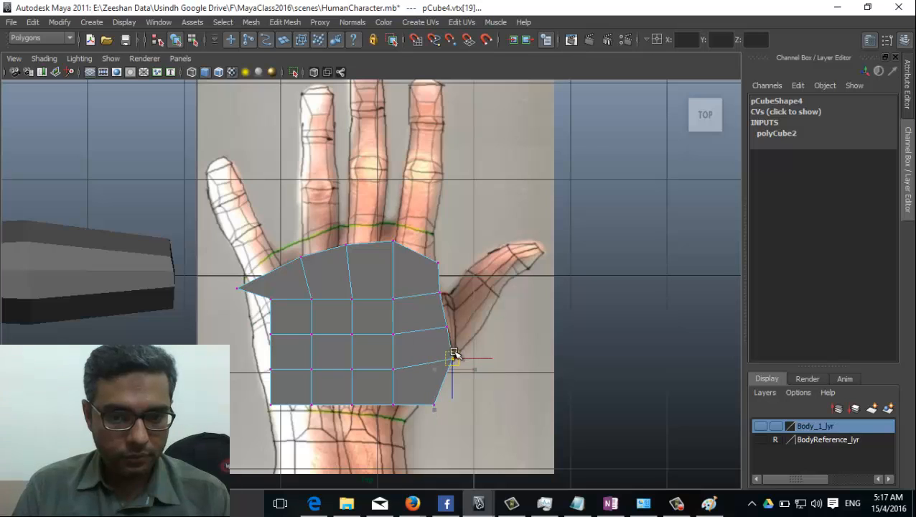
left_click(431, 404)
left_click_drag(431, 404, 412, 402)
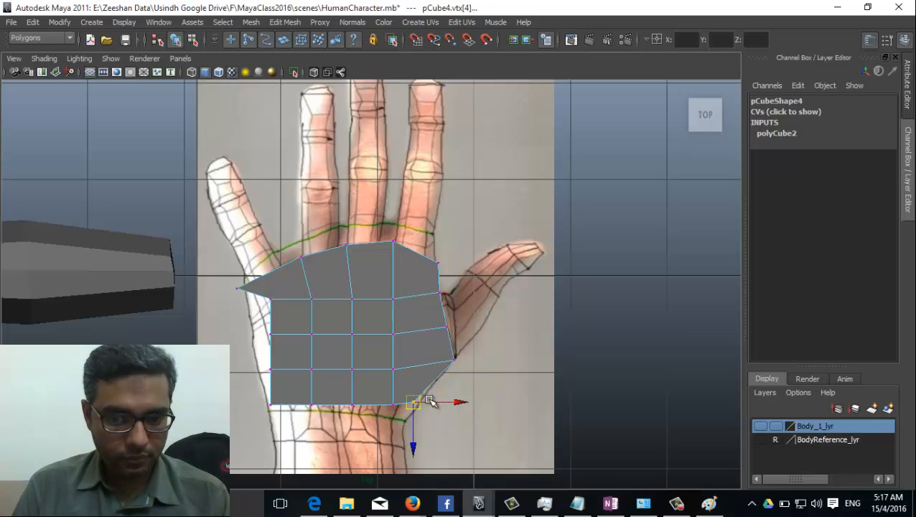
Step: Move the bottom-edge vertices down toward the wrist line
left_click(270, 405)
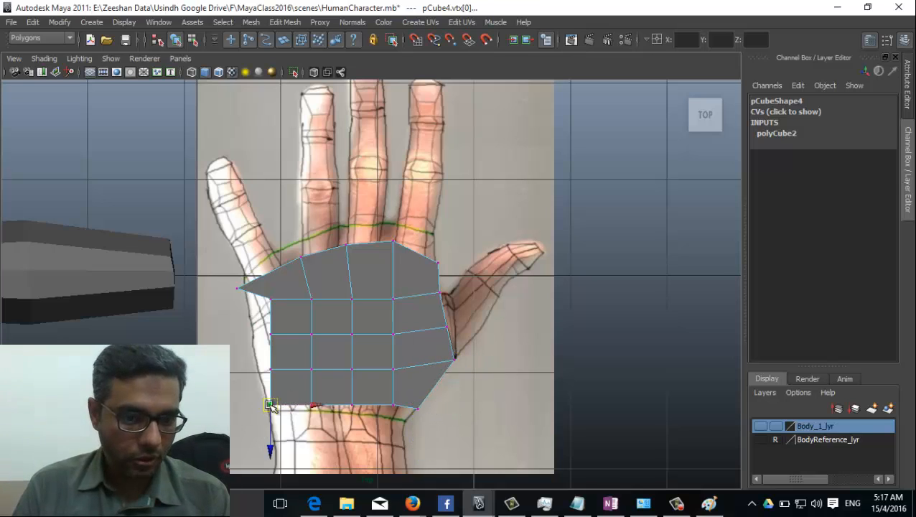
left_click_drag(270, 405, 311, 412)
left_click(310, 406)
left_click(352, 406)
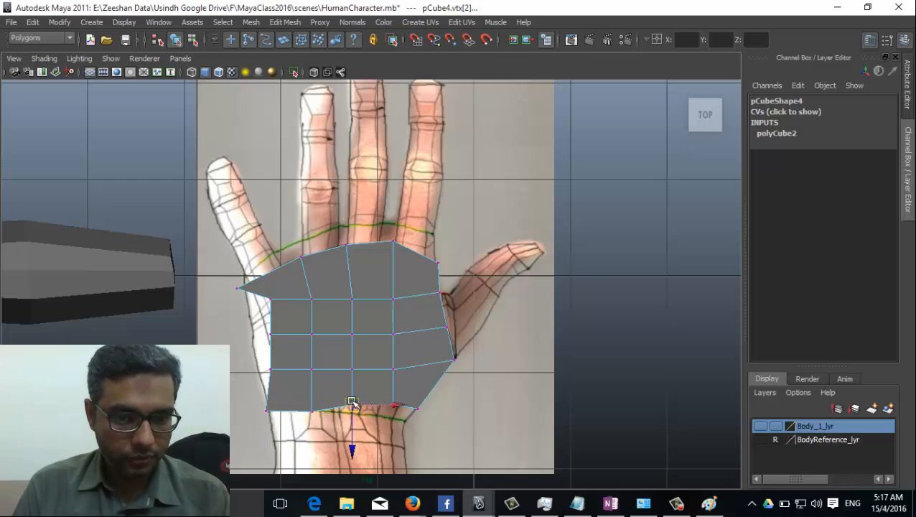
left_click(393, 405)
left_click_drag(384, 409, 407, 422)
left_click(415, 409)
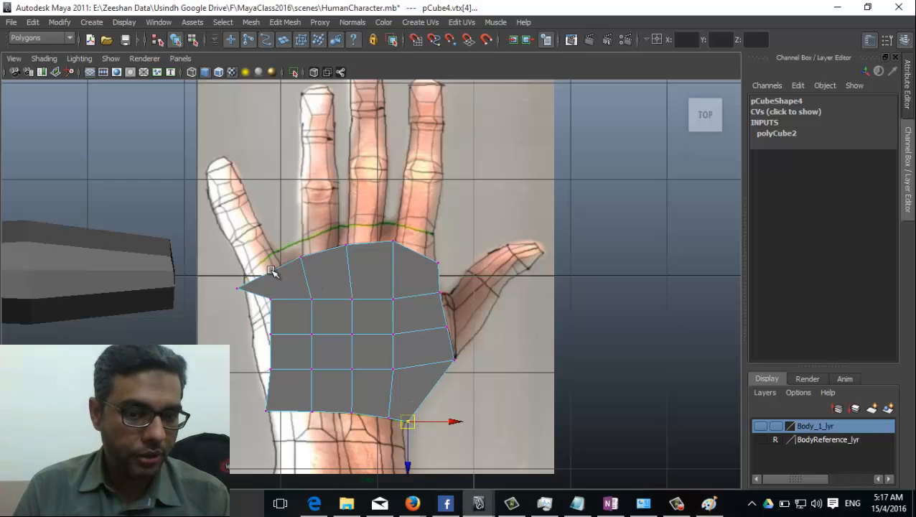
Step: Pull the left-edge vertices onto the palm outline and align the top-left vertices with the knuckles
left_click(270, 297)
left_click_drag(269, 297, 262, 321)
left_click(237, 288)
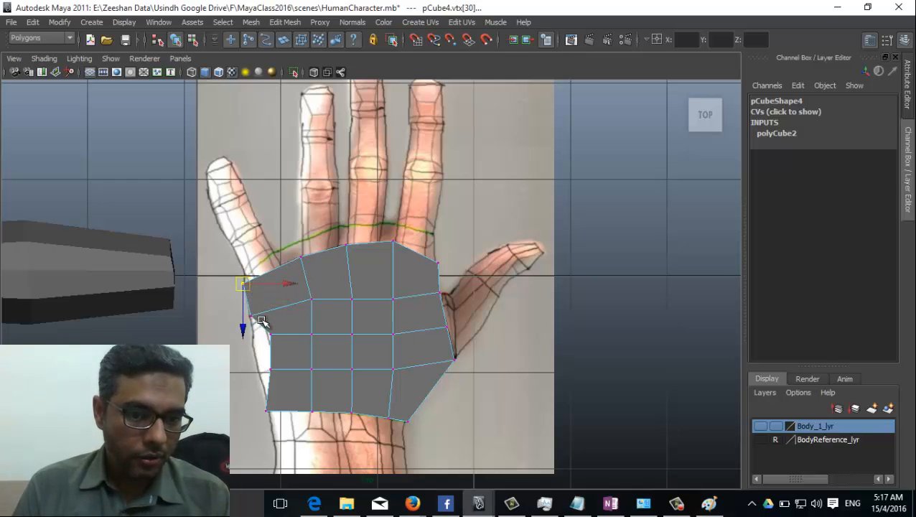
left_click(269, 369)
left_click_drag(270, 370, 253, 333)
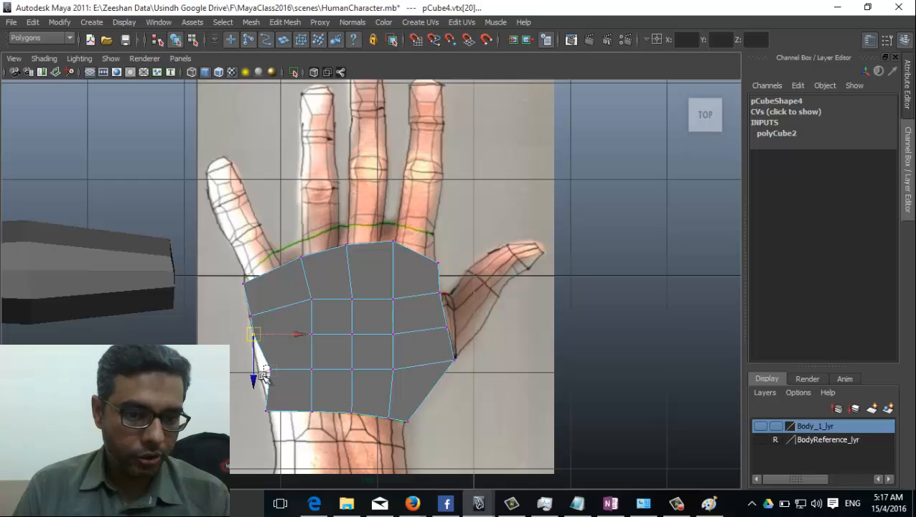
left_click(265, 373)
left_click_drag(265, 372, 259, 371)
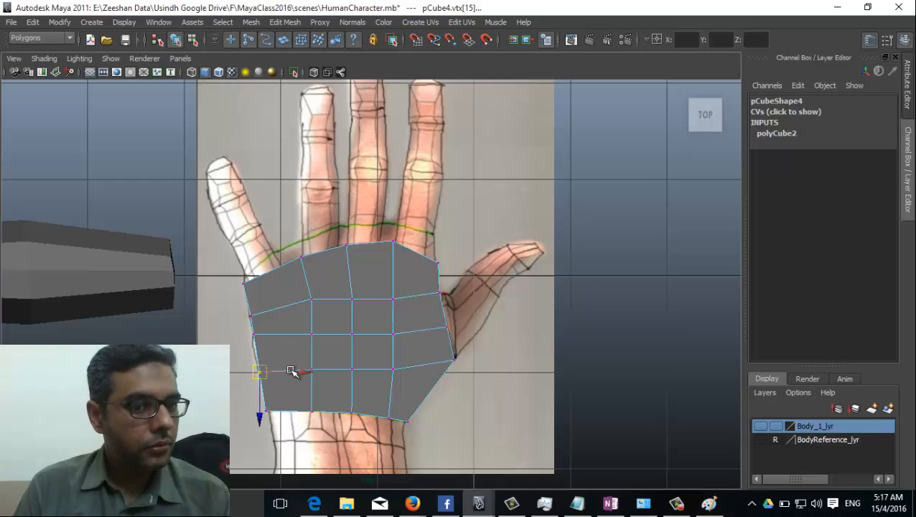
left_click(300, 256)
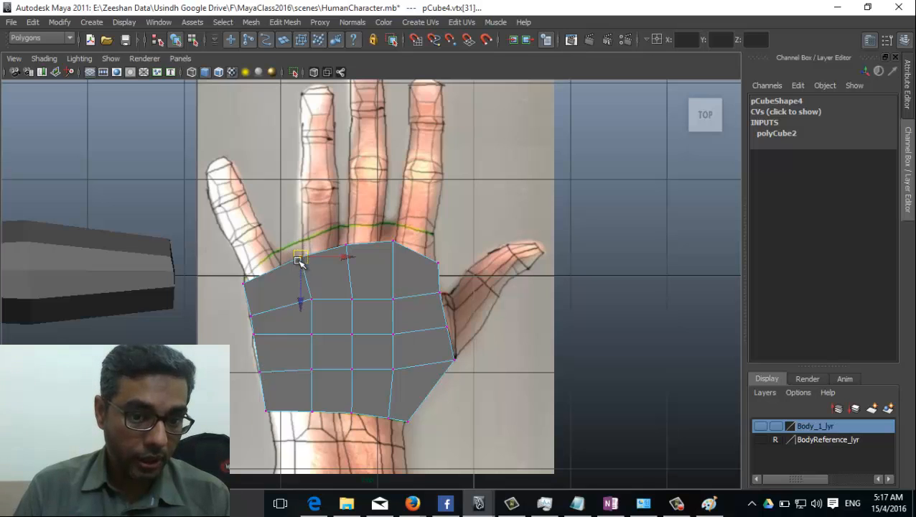
left_click_drag(301, 256, 280, 264)
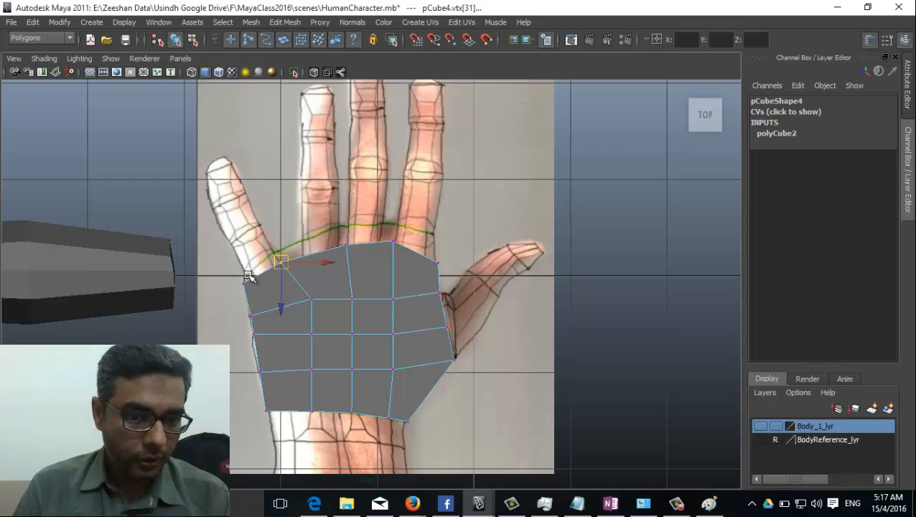
mouse_move(247, 278)
left_mouse_down()
mouse_move(243, 302)
mouse_move(265, 297)
mouse_move(247, 288)
mouse_move(259, 300)
mouse_move(252, 284)
left_mouse_up()
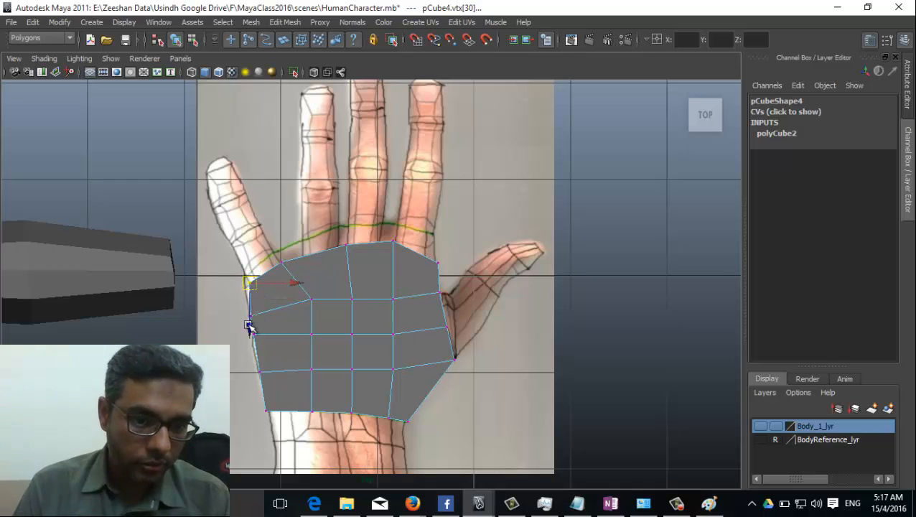
mouse_move(247, 325)
left_mouse_down()
mouse_move(272, 316)
mouse_move(248, 308)
left_mouse_up()
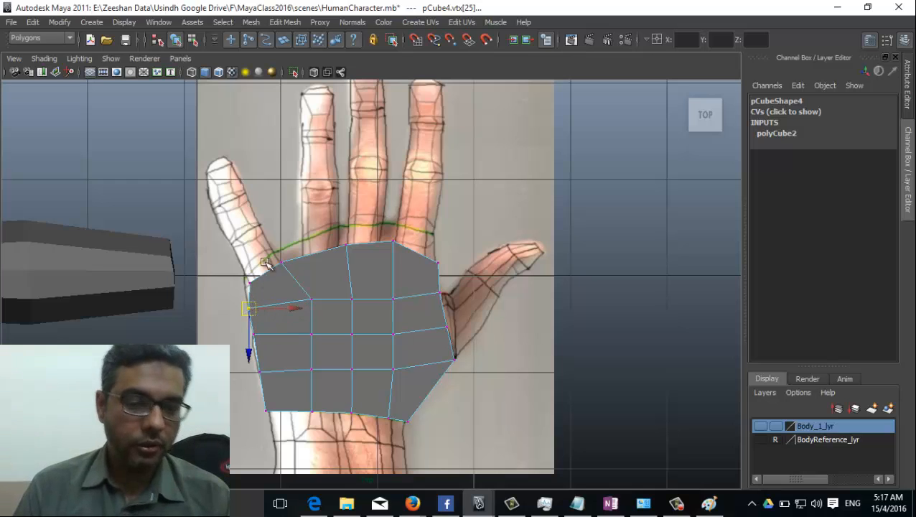
Step: Shift the interior column of vertices left to space the palm grid evenly
left_click(310, 300)
left_click_drag(312, 301, 298, 302)
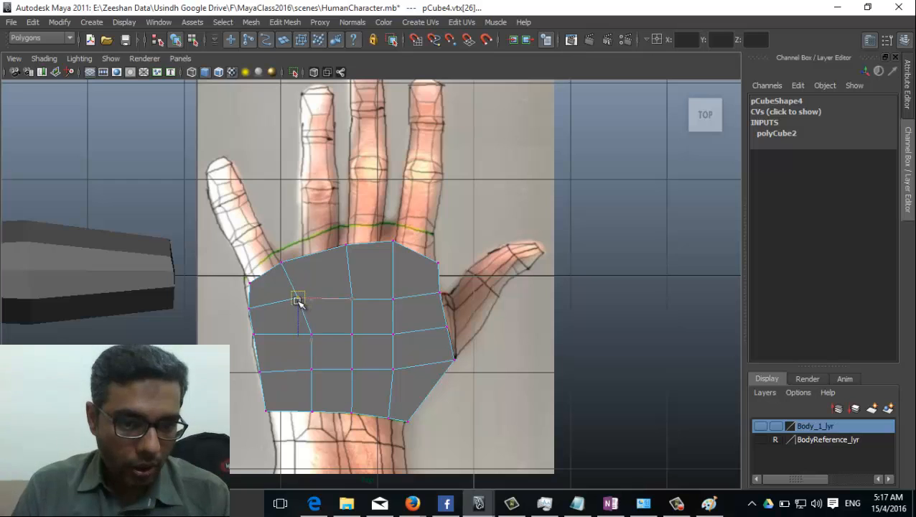
left_click(310, 333)
left_click_drag(308, 336, 294, 339)
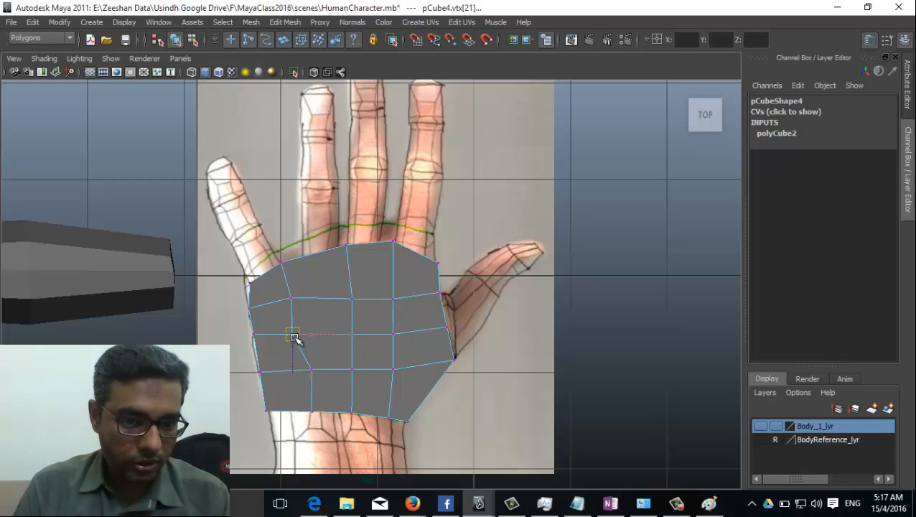
left_click(311, 371)
left_click_drag(309, 373, 297, 374)
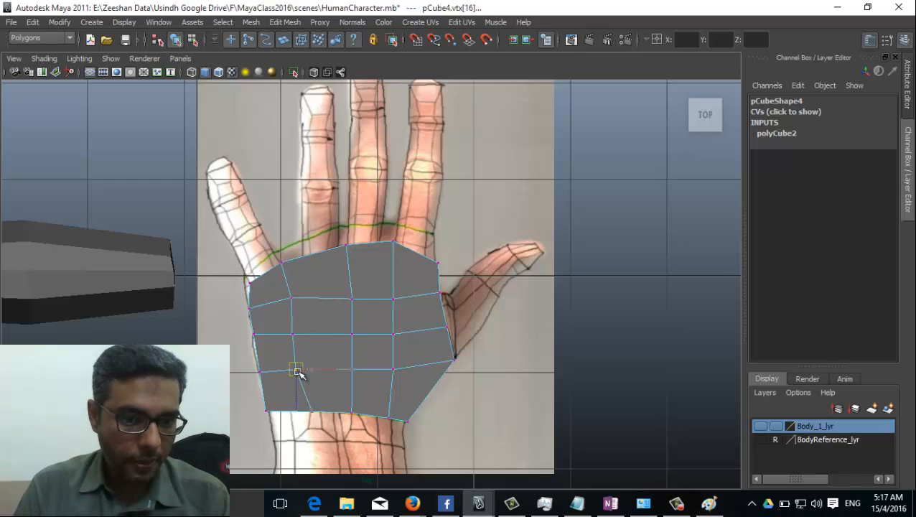
left_click(312, 412)
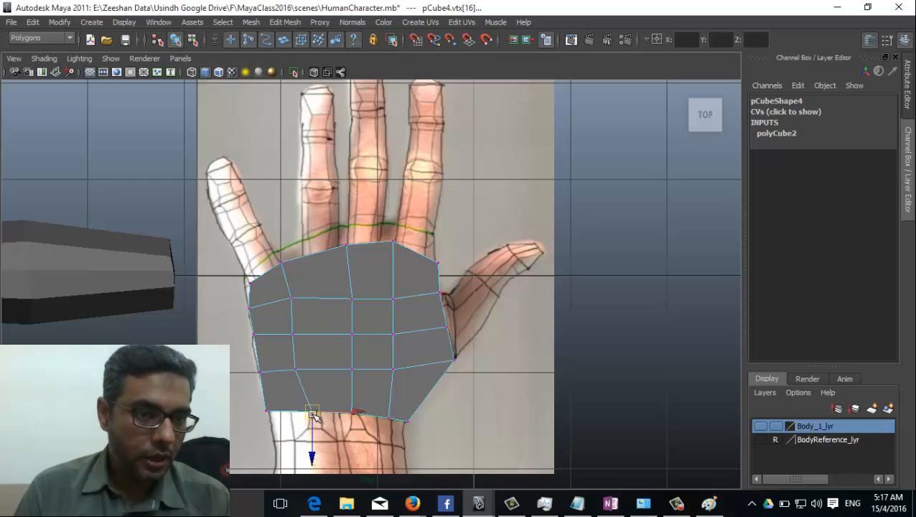
Step: Move the bottom wrist vertex left and turn on X-Ray shading
left_click_drag(313, 414, 292, 413)
left_click(44, 58)
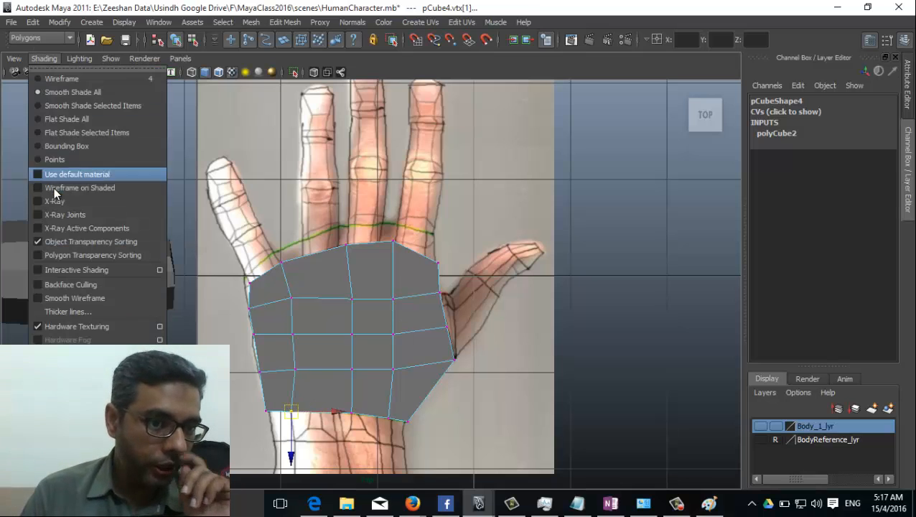
left_click(52, 200)
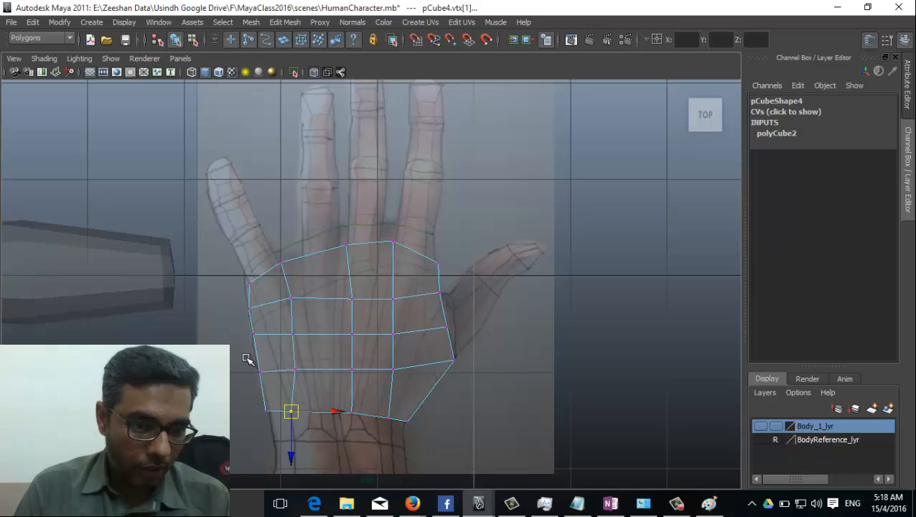
scroll(255, 359, "up", 5)
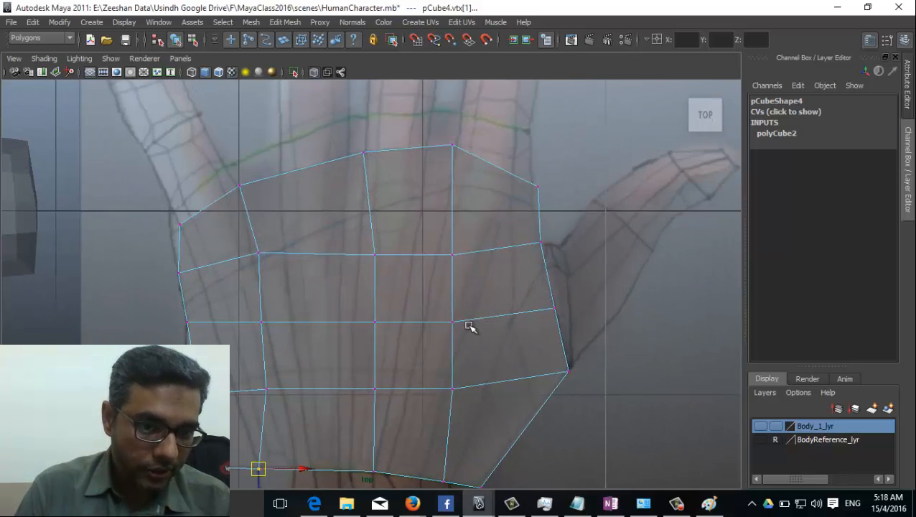
Step: Nudge the top, middle-left and lower palm vertices to trace the reference hand outline
left_click(300, 206)
left_click_drag(299, 206, 290, 201)
left_click(304, 275)
left_click_drag(304, 275, 308, 276)
left_click(309, 341)
left_click_drag(307, 343, 318, 330)
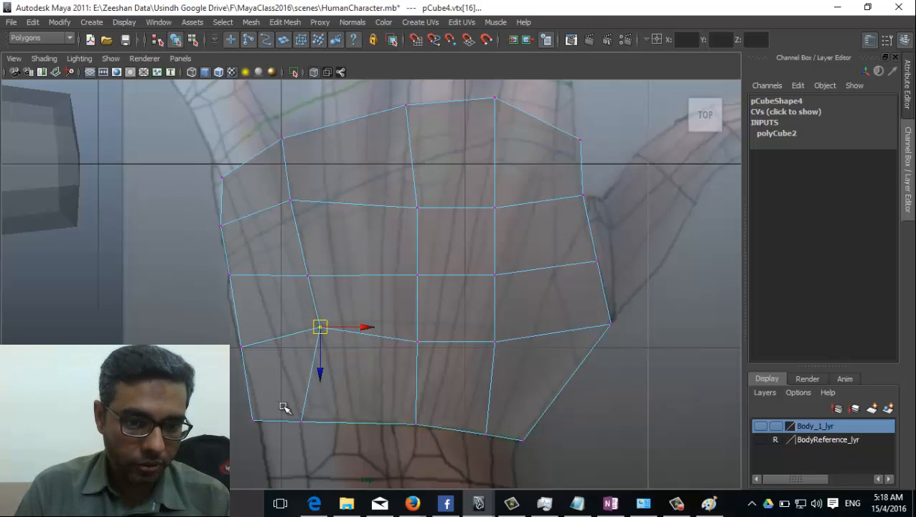
left_click(301, 422)
middle_click_drag(343, 223, 305, 361, "alt")
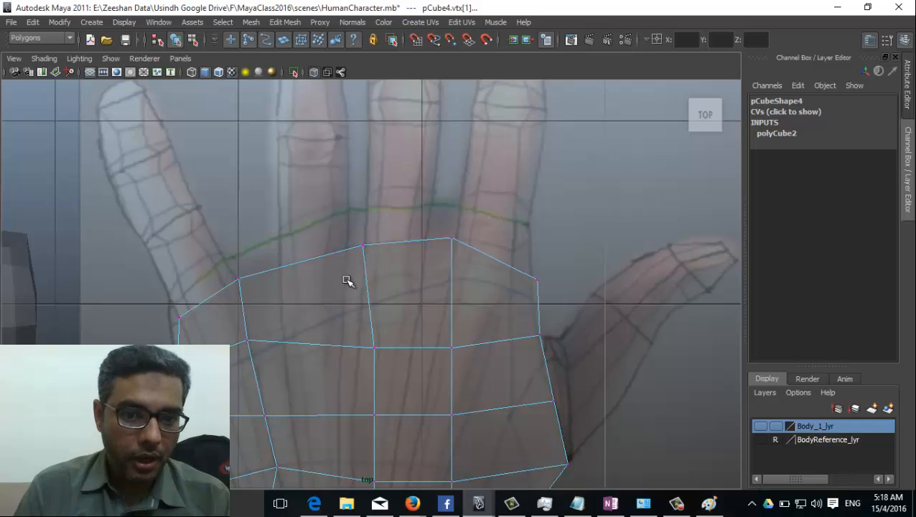
scroll(347, 281, "down", 5)
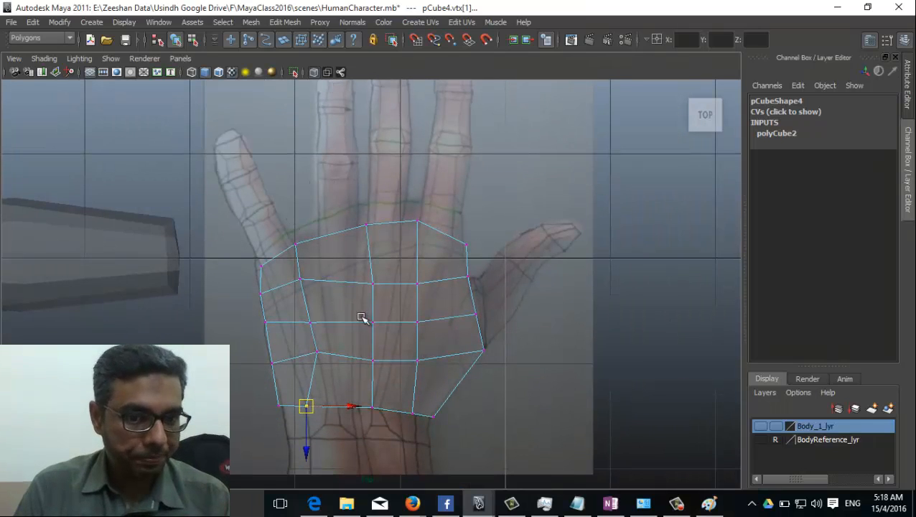
left_click(285, 23)
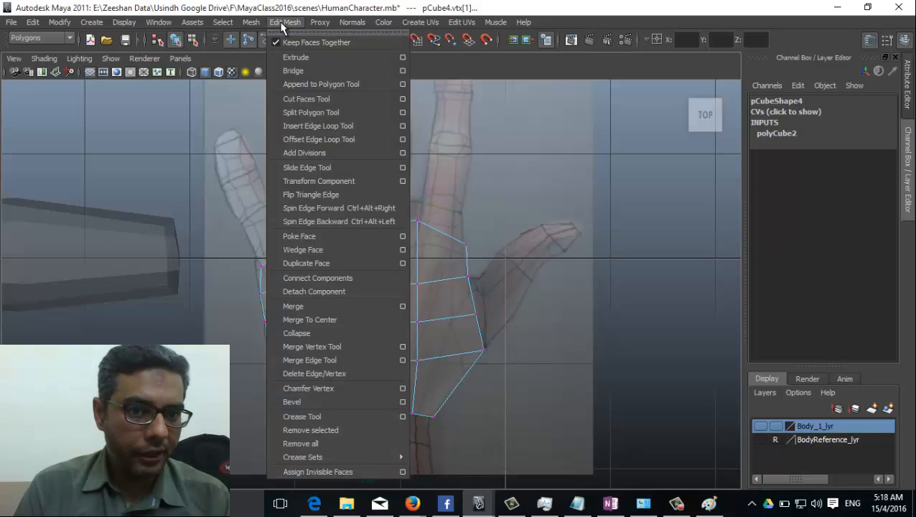
Step: Insert lengthwise edge loops across the palm with the Insert Edge Loop Tool
left_click(341, 125)
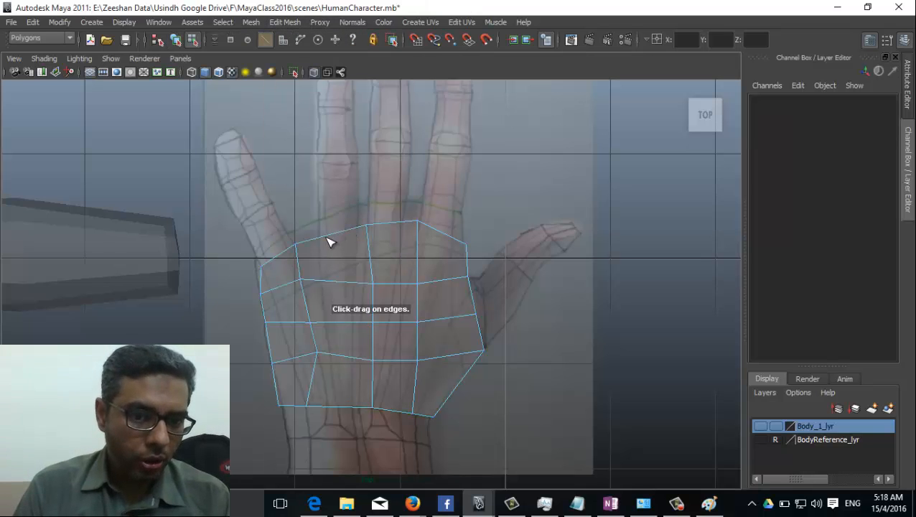
left_click_drag(328, 242, 405, 223)
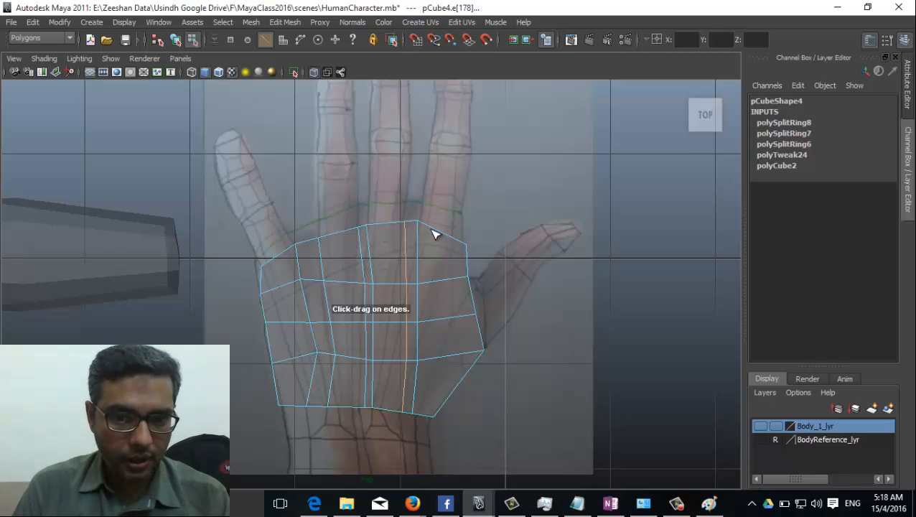
left_click_drag(462, 248, 458, 256)
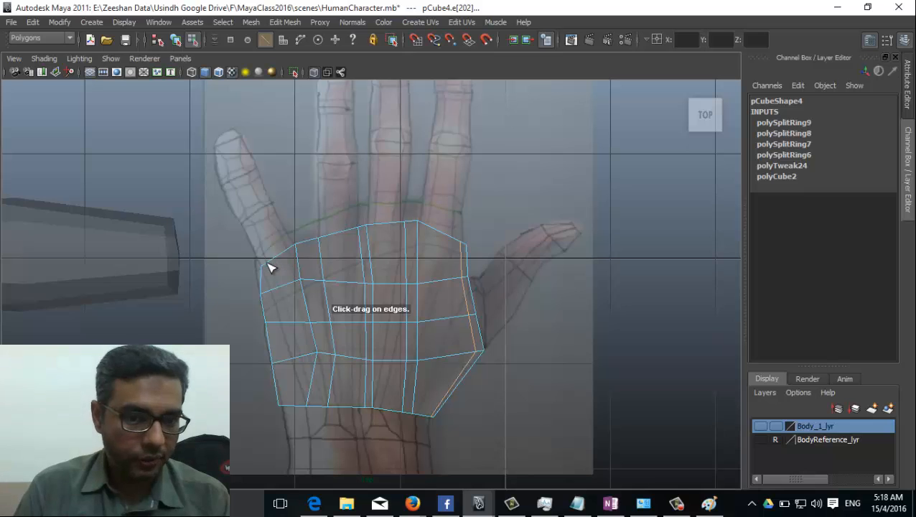
middle_click_drag(327, 297, 334, 307, "alt")
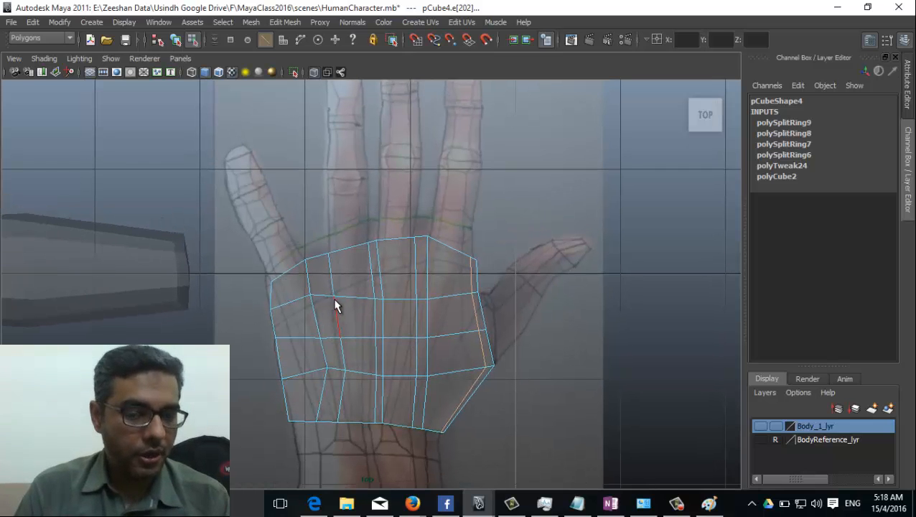
scroll(327, 293, "up", 3)
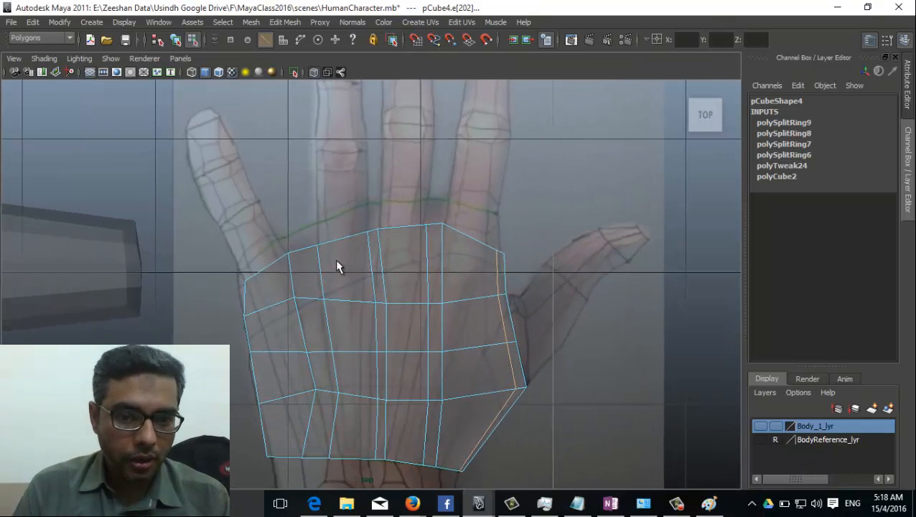
Step: Switch to vertex mode with F9 and select vertices on the new loop and top edge
key("F9")
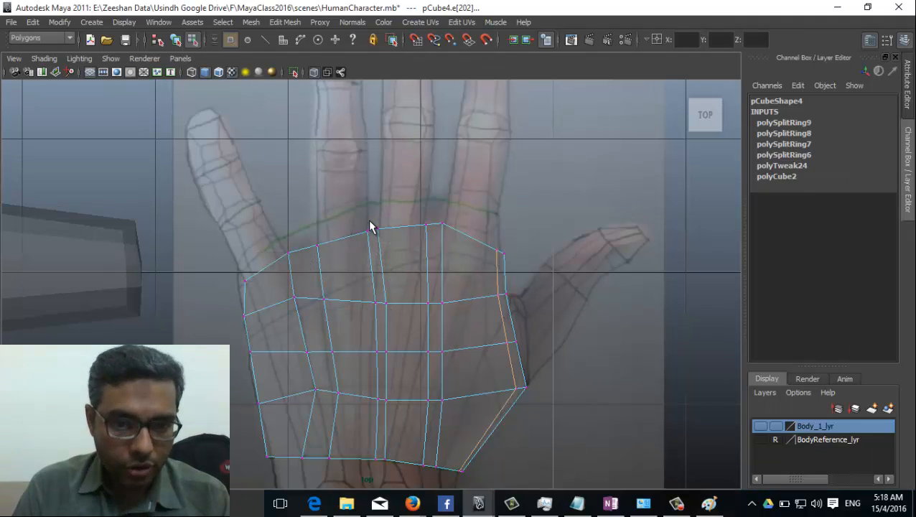
left_click(388, 302)
left_click(428, 225)
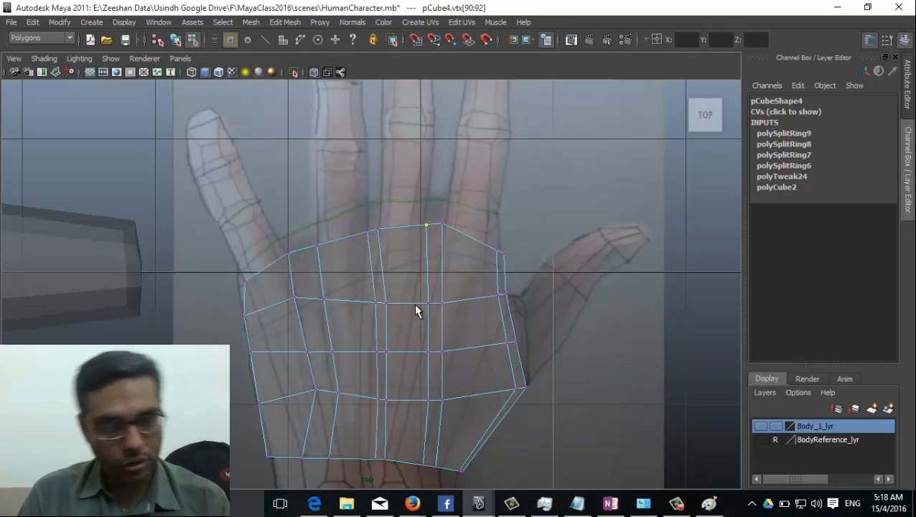
Step: Switch to the perspective camera and turn X-Ray off so the palm appears solid
key("space")
left_click_drag(415, 310, 405, 215)
left_click_drag(400, 331, 342, 344, "alt")
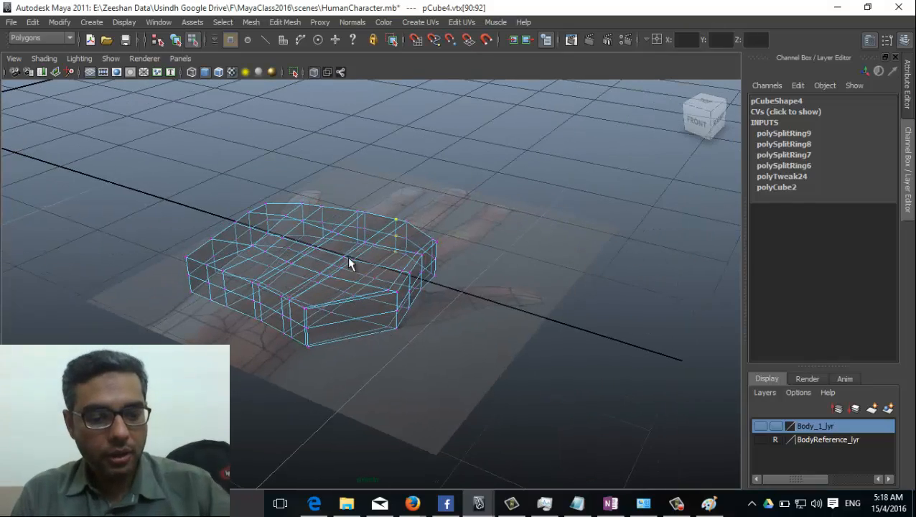
left_click(75, 58)
left_click(96, 214)
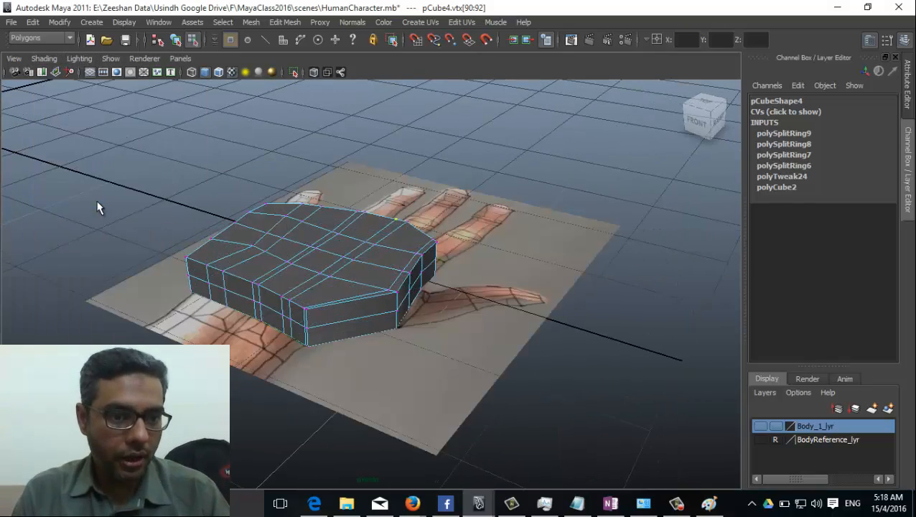
left_click_drag(417, 371, 358, 294, "alt")
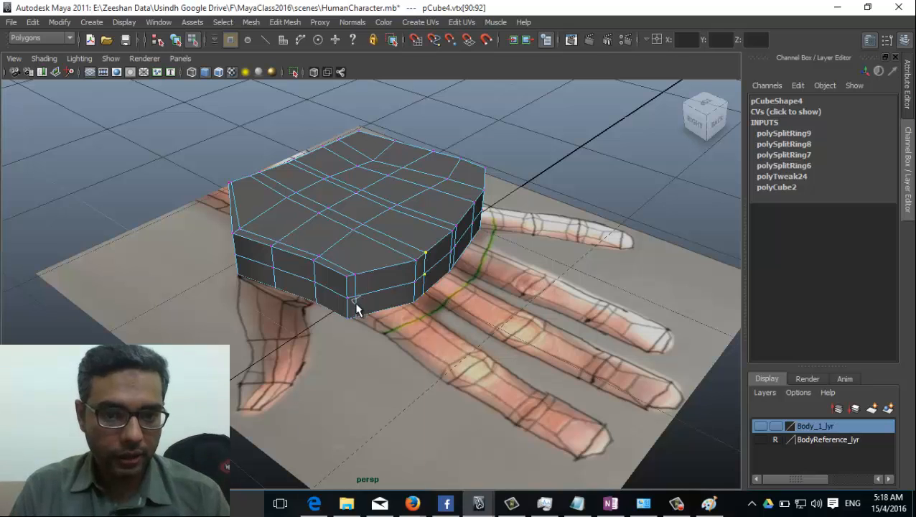
Step: Select the side faces at the finger bases along the palm's front edge
right_click_drag(358, 293, 357, 292)
left_click(393, 278)
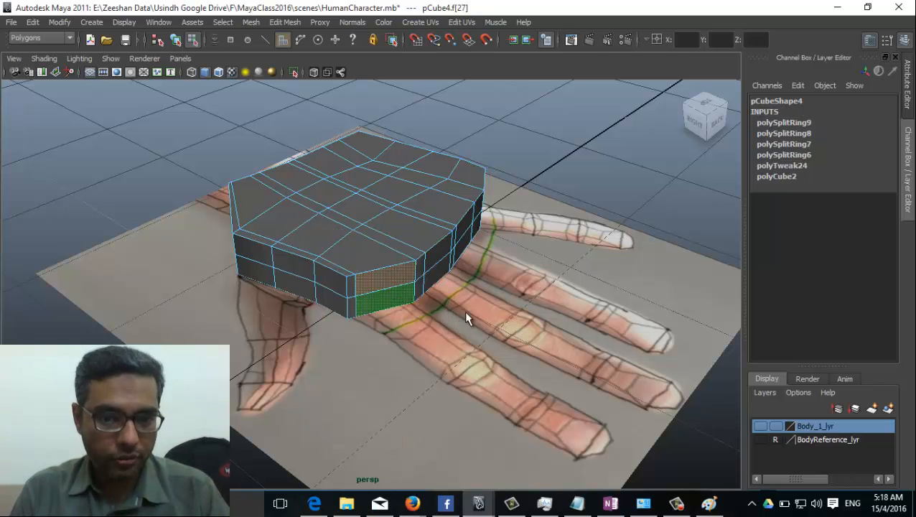
left_click_drag(465, 313, 406, 308, "alt")
left_click(399, 282, "shift")
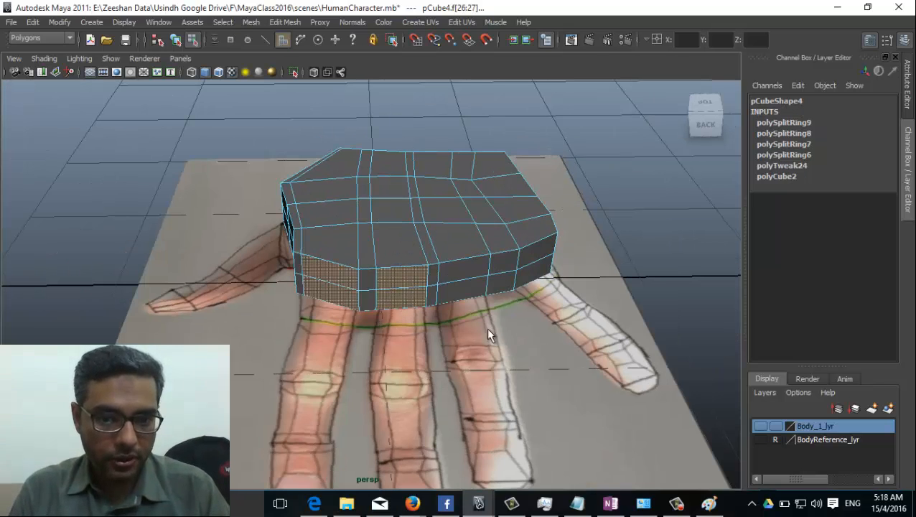
left_click_drag(486, 327, 422, 300, "alt")
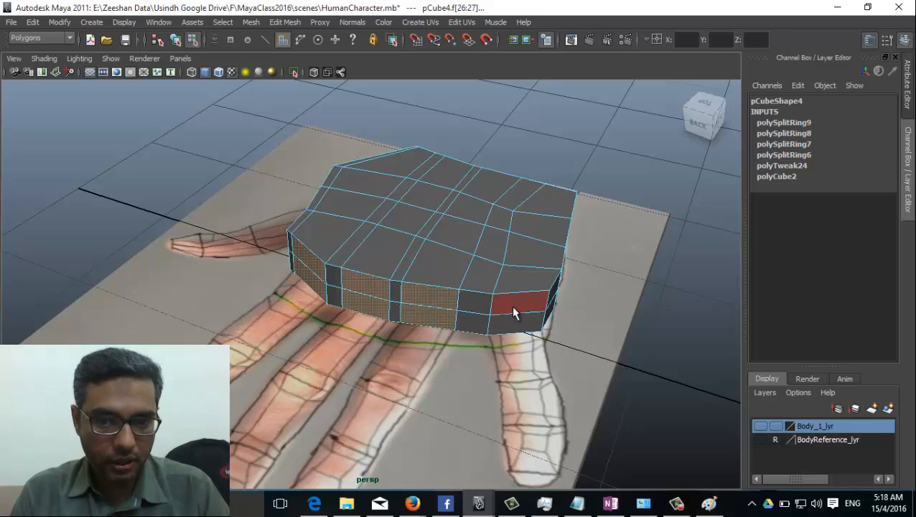
Step: Extrude the finger-base faces into short stubs reaching the knuckles (local translate Z 0.213)
left_click_drag(285, 335, 386, 341, "alt")
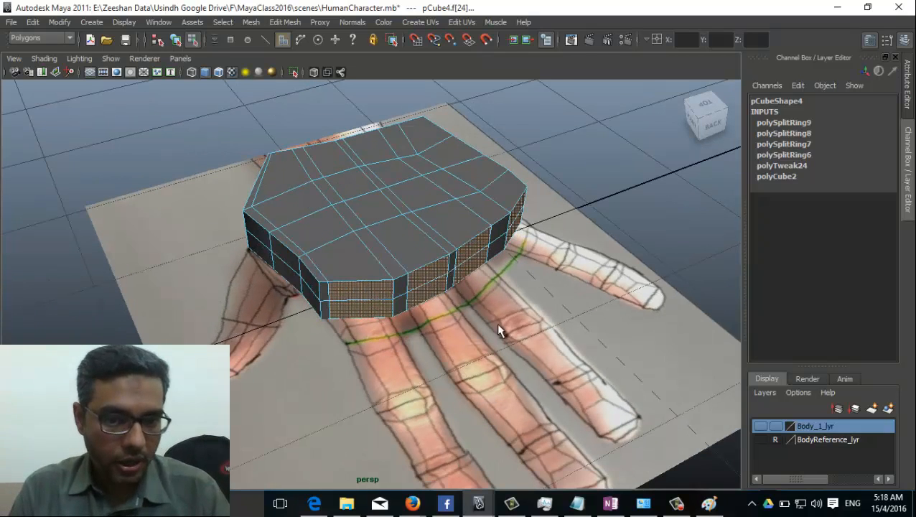
left_click_drag(589, 316, 417, 264, "alt")
left_click(285, 21)
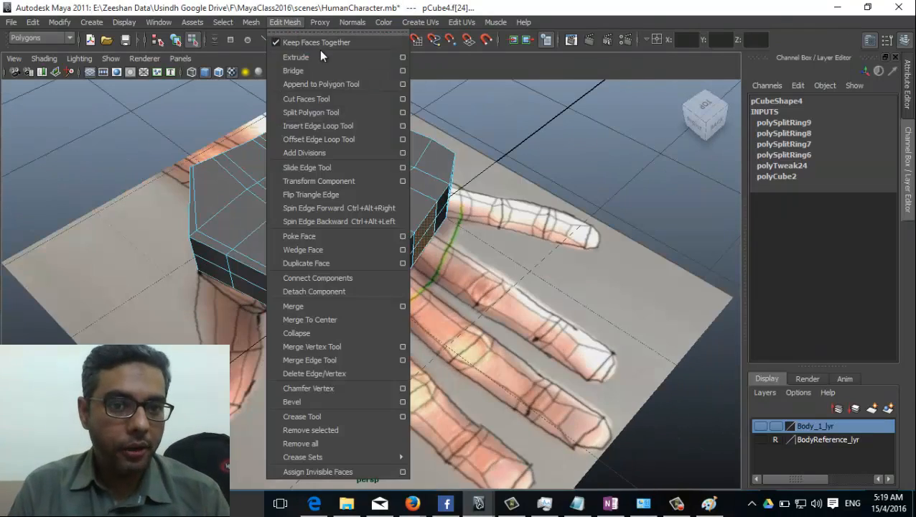
left_click(321, 208)
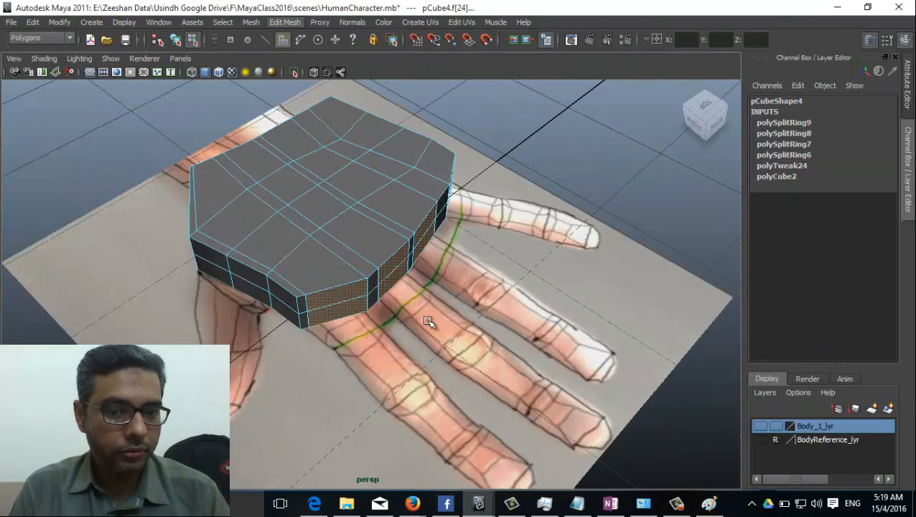
key("ctrl+e")
mouse_move(429, 321)
left_mouse_down("alt")
mouse_move(338, 137)
mouse_move(379, 150)
mouse_move(378, 311)
mouse_move(282, 266)
mouse_move(326, 340)
mouse_move(420, 315)
left_mouse_up("alt")
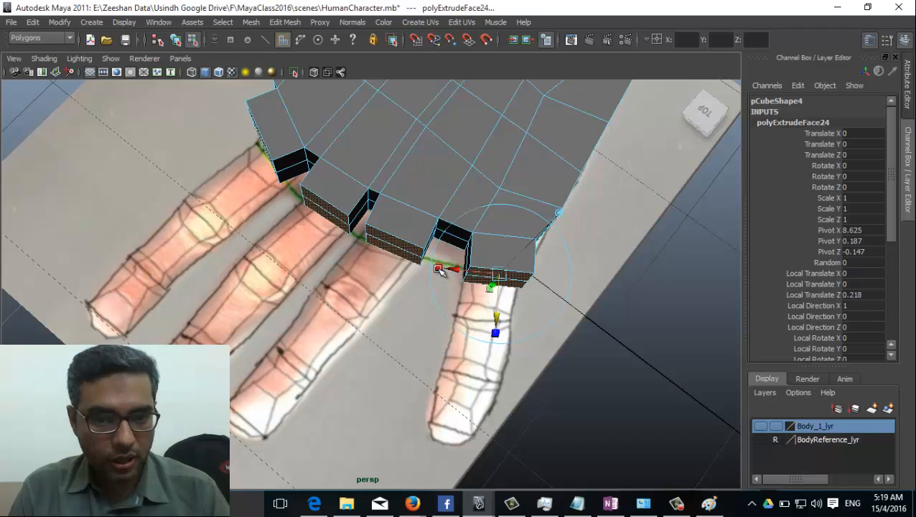
left_click_drag(384, 302, 481, 253, "alt")
left_click_drag(358, 311, 403, 302, "alt")
Step: Switch the viewport to the top view
key("space")
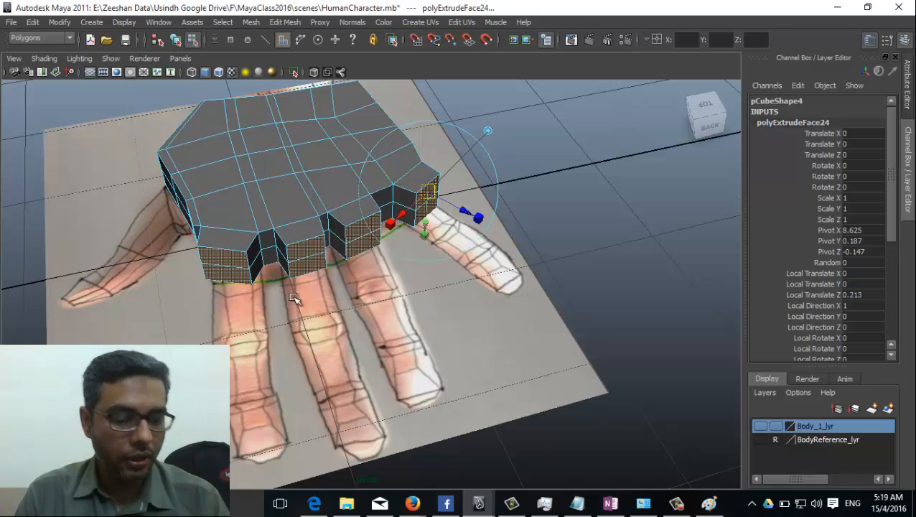
key("space")
left_click_drag(363, 282, 306, 282)
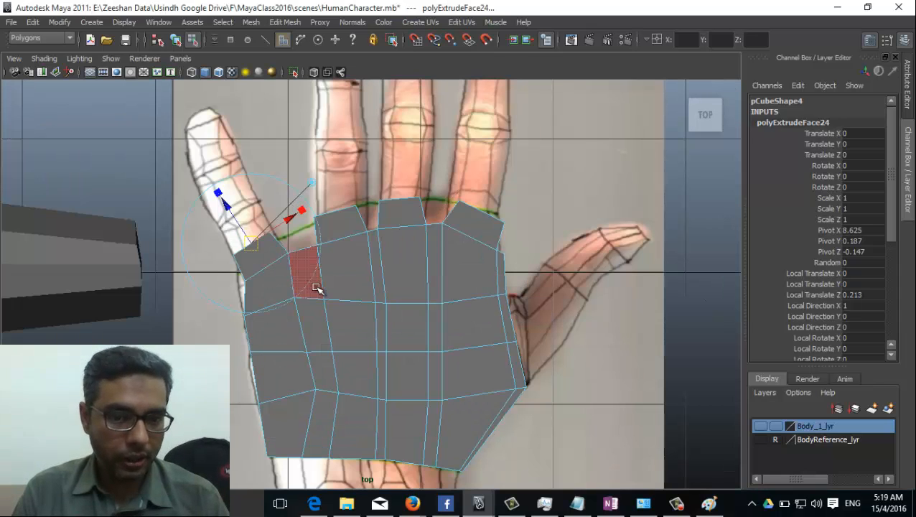
Step: Try extruding the fingers further, then undo and trim the stubs to local translate Z 0.192
middle_click_drag(380, 215, 378, 276, "alt")
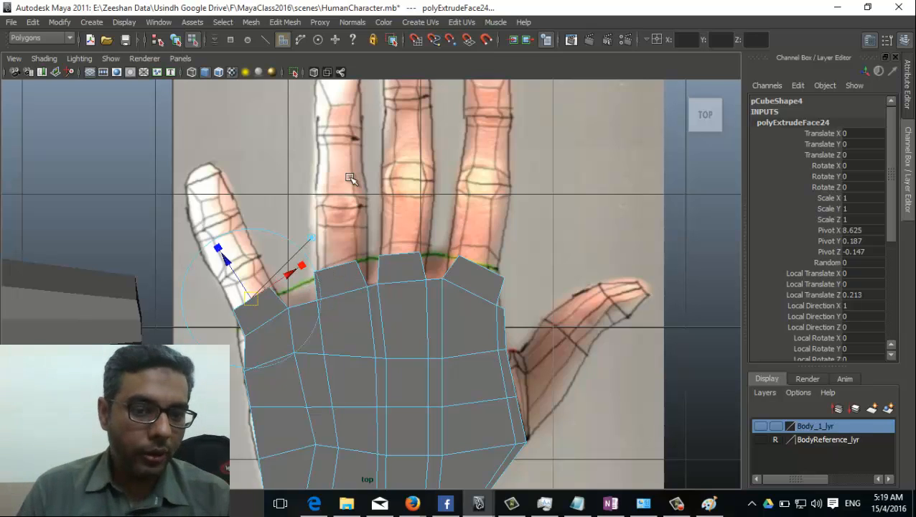
left_click(320, 22)
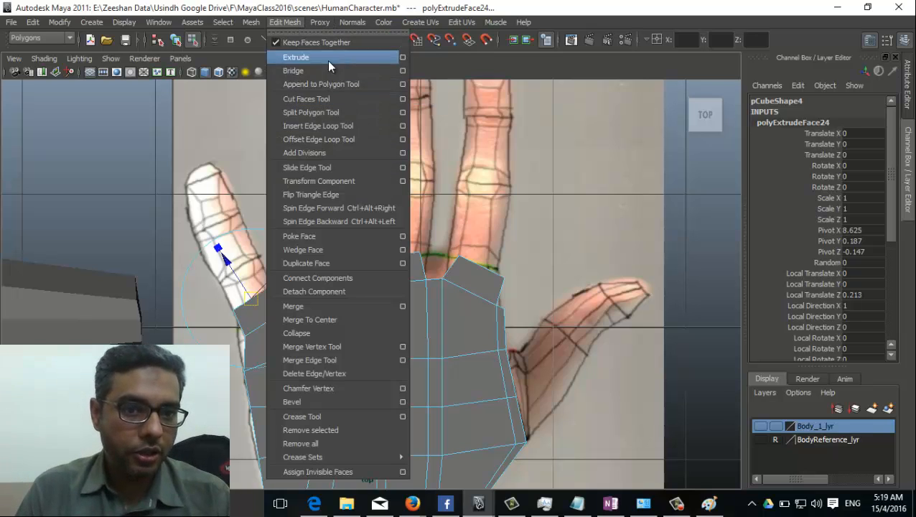
left_click(322, 69)
middle_click_drag(301, 316, 354, 280)
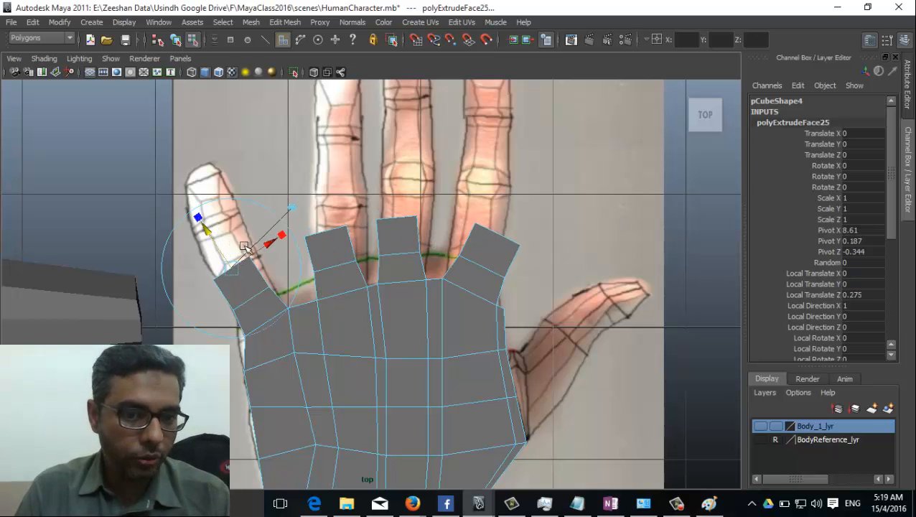
left_click_drag(270, 243, 274, 190)
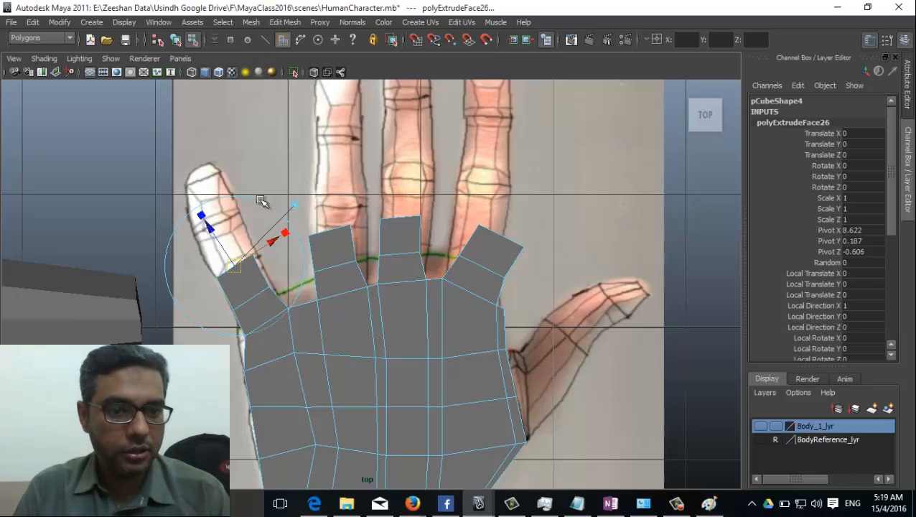
key("ctrl+e")
left_click_drag(218, 239, 192, 198)
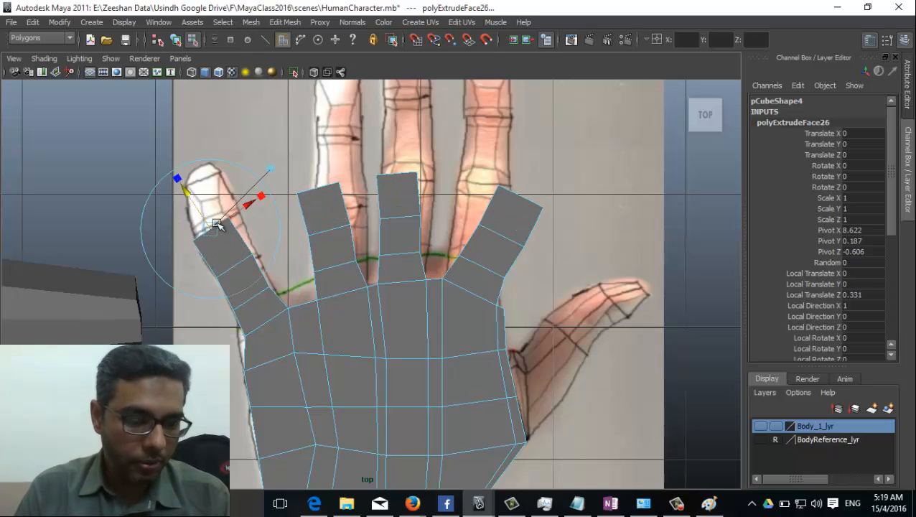
left_click_drag(186, 191, 158, 149)
middle_click_drag(325, 216, 346, 308, "alt")
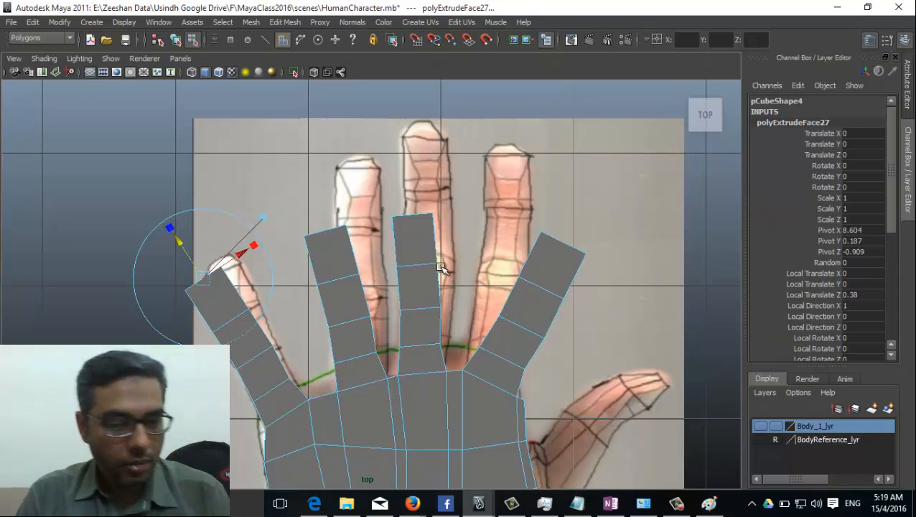
key("ctrl+z")
key("ctrl+z")
key("ctrl+z")
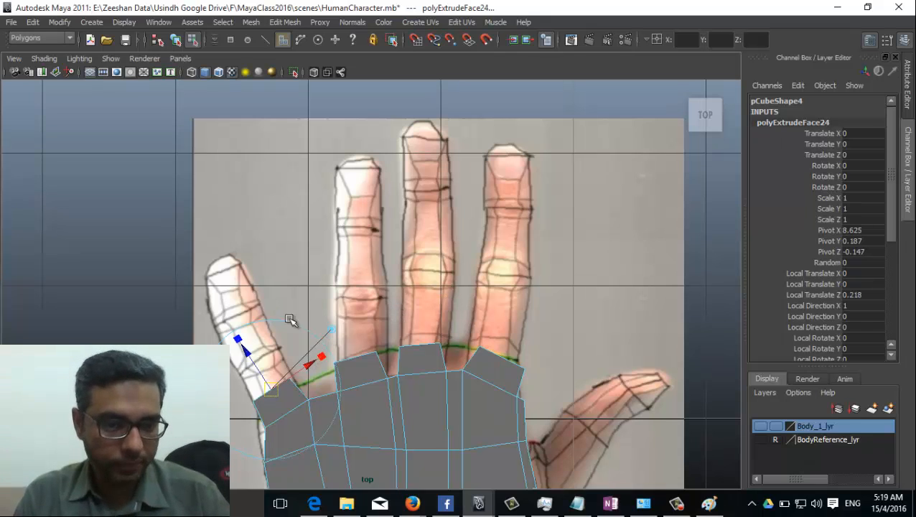
mouse_move(247, 353)
left_mouse_down()
mouse_move(233, 323)
mouse_move(264, 349)
left_mouse_up()
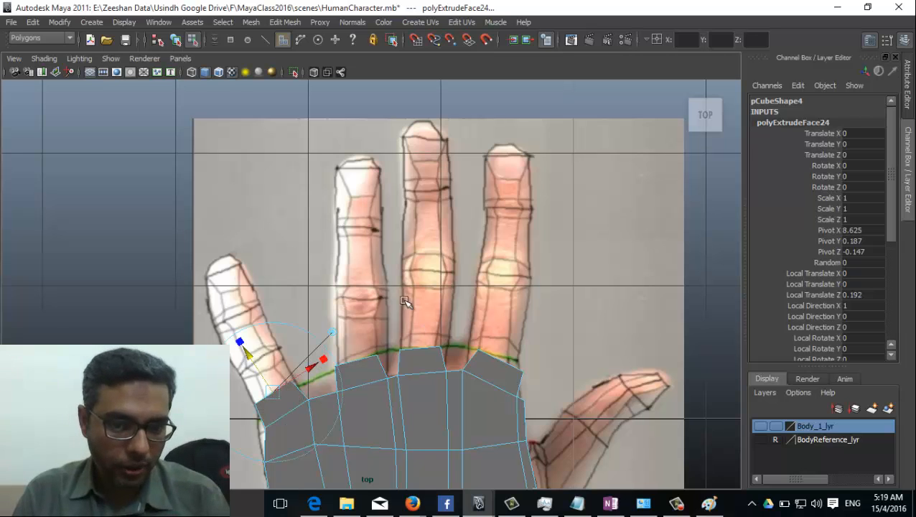
Step: In perspective view, select the face at the little finger's base
left_click(426, 302)
key("space")
left_click_drag(429, 277, 422, 334)
left_click_drag(370, 347, 460, 213, "alt")
left_click(462, 209)
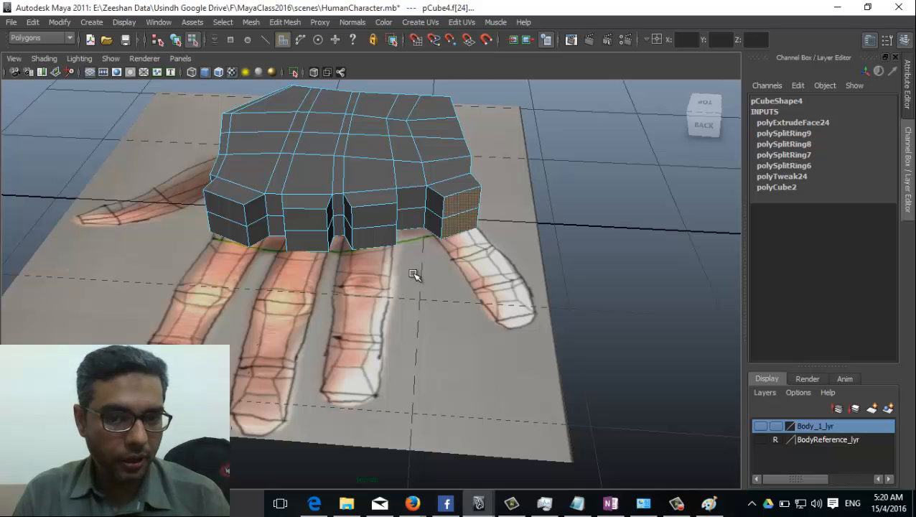
Step: In top view, extrude the little finger's base face into its first segment along the reference
key("space")
left_click_drag(387, 249, 374, 268)
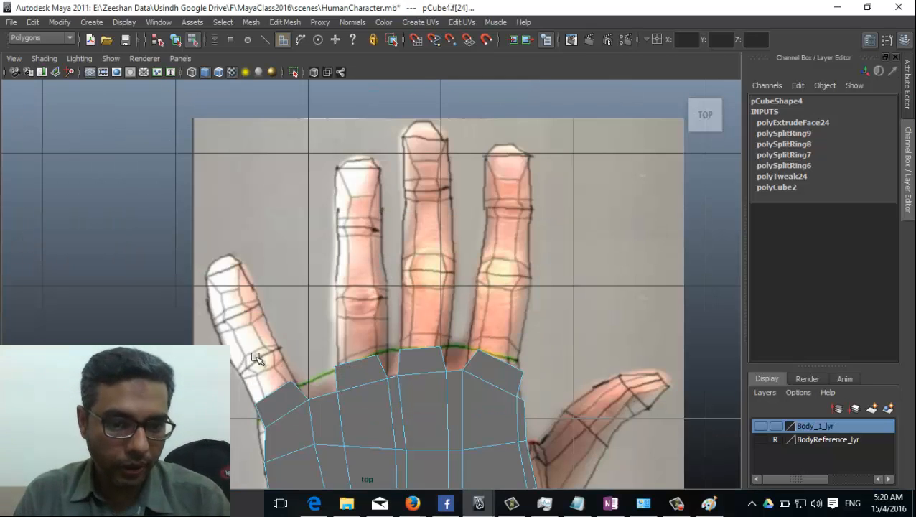
middle_click_drag(256, 358, 306, 316, "alt")
left_click(285, 22)
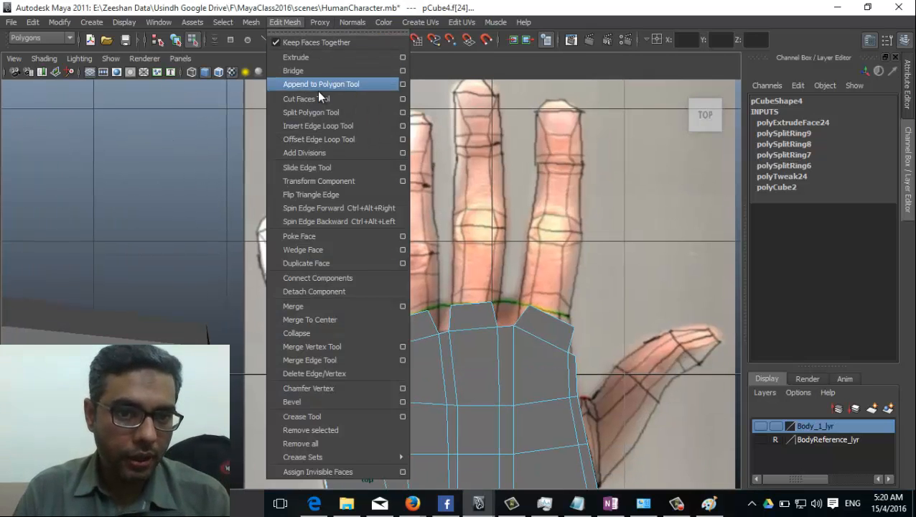
left_click(326, 39)
left_click_drag(297, 311, 279, 281)
right_click_drag(325, 333, 437, 293, "alt")
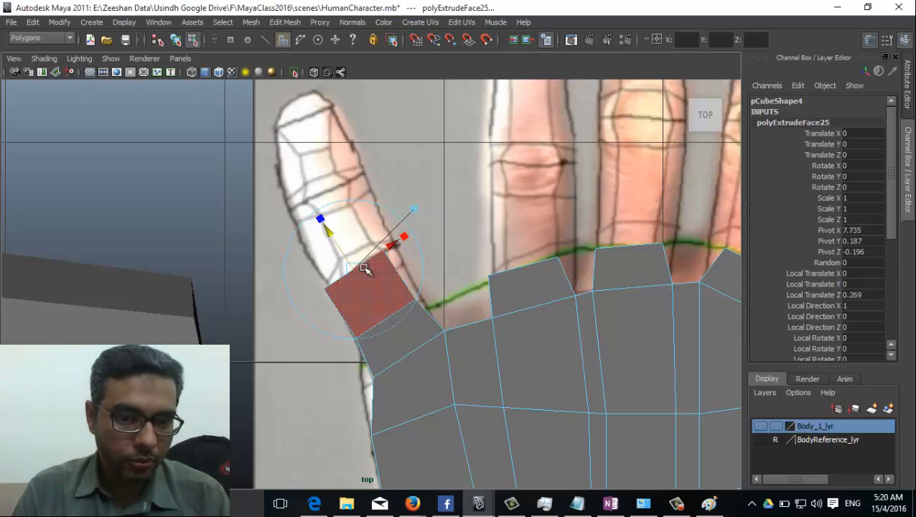
Step: Extrude two more little-finger segments further up the finger with Ctrl+E
key("ctrl+e")
left_click_drag(351, 260, 352, 189)
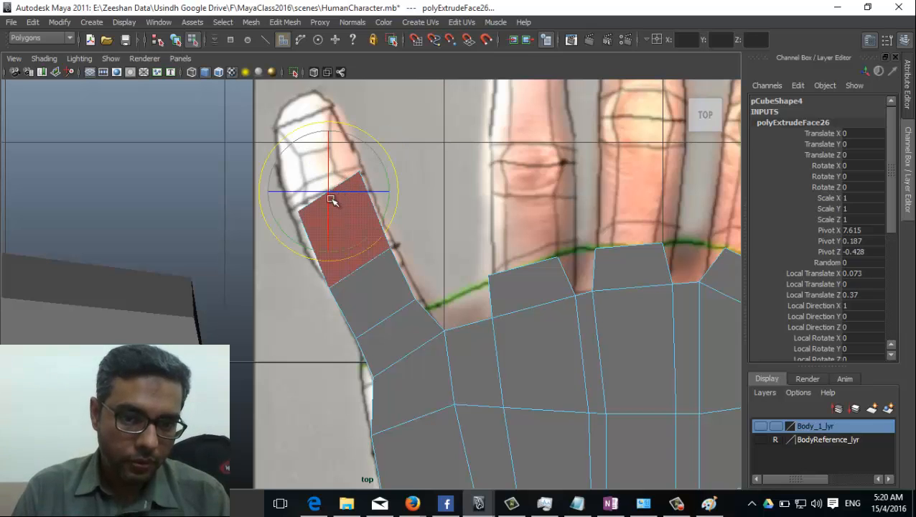
key("w")
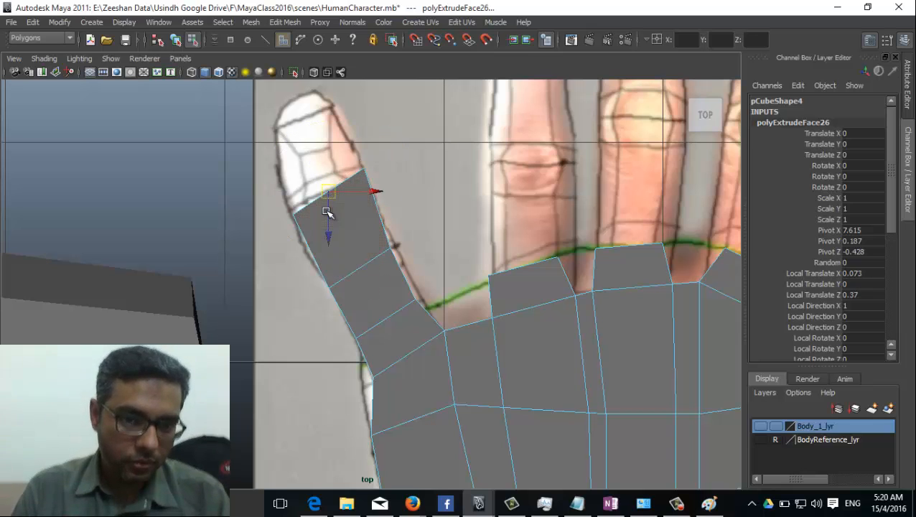
key("ctrl+e")
left_click_drag(333, 198, 304, 115)
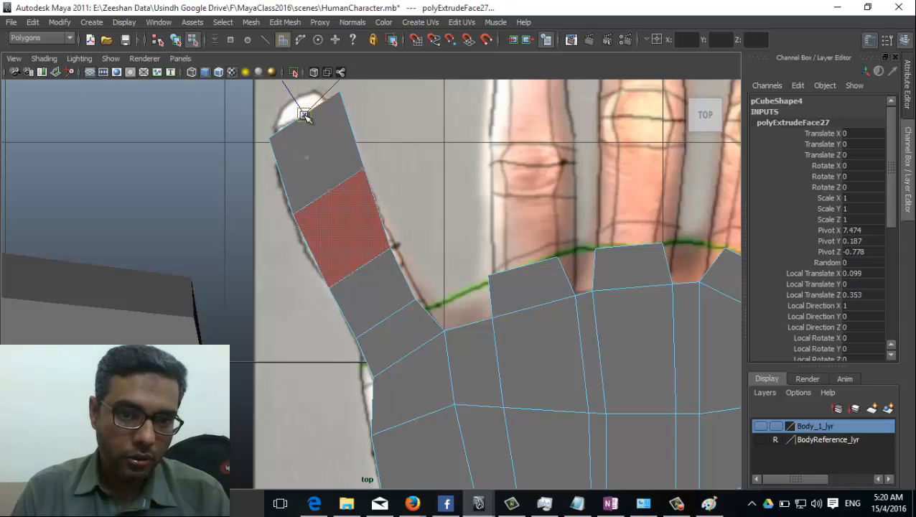
middle_click_drag(303, 115, 329, 247, "alt")
left_click(329, 247)
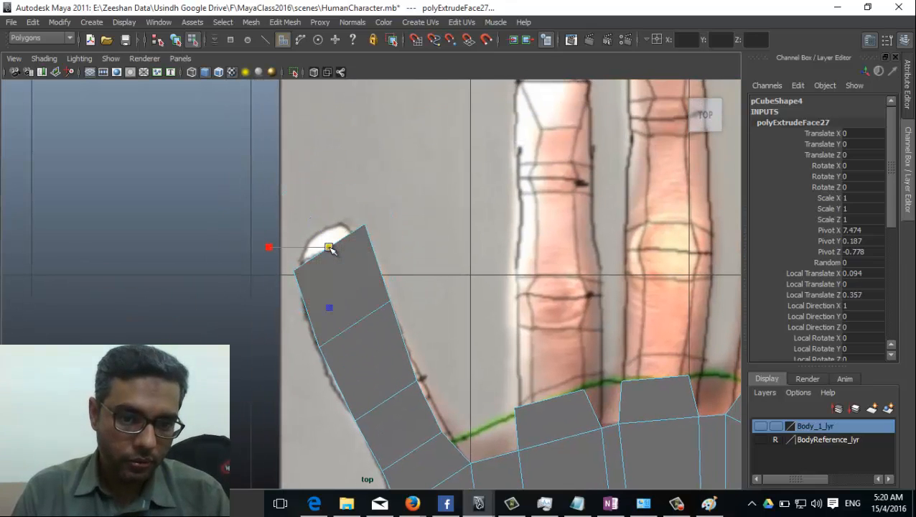
Step: Extrude the final little-finger segment and stretch it to the fingertip outline
key("ctrl+e")
left_click_drag(335, 259, 324, 237)
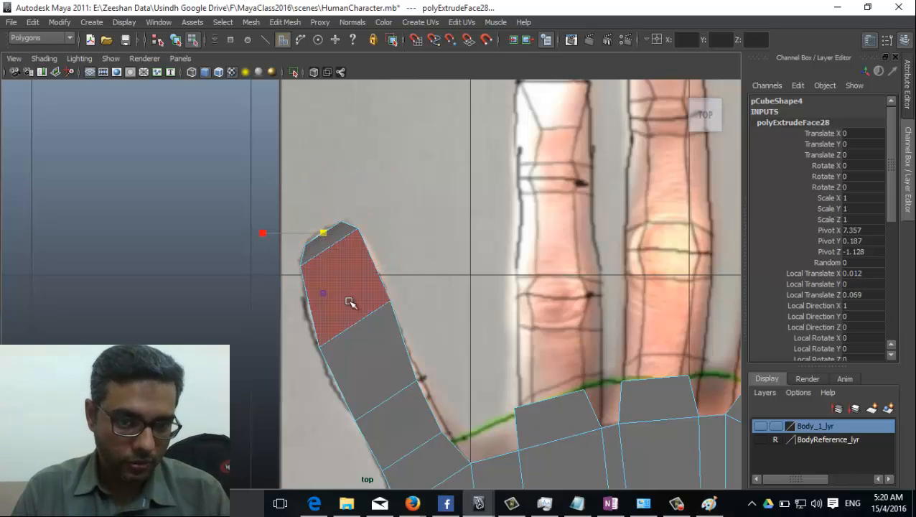
middle_click_drag(352, 302, 358, 262, "alt")
middle_click_drag(506, 302, 450, 349, "alt")
key("space")
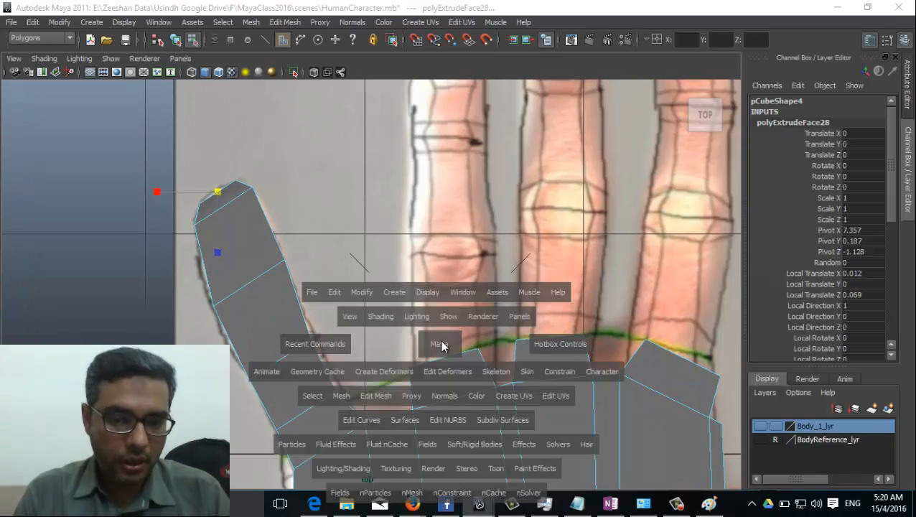
left_click_drag(439, 343, 431, 302)
Step: In top view, lower a corner vertex of the ring-finger base face to the knuckle line
left_click(356, 226)
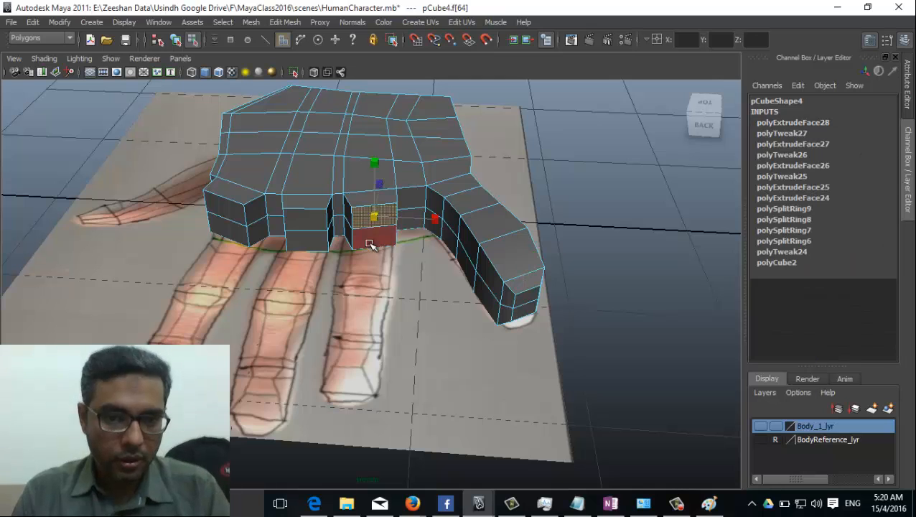
left_click_drag(362, 248, 370, 289, "alt")
key("space")
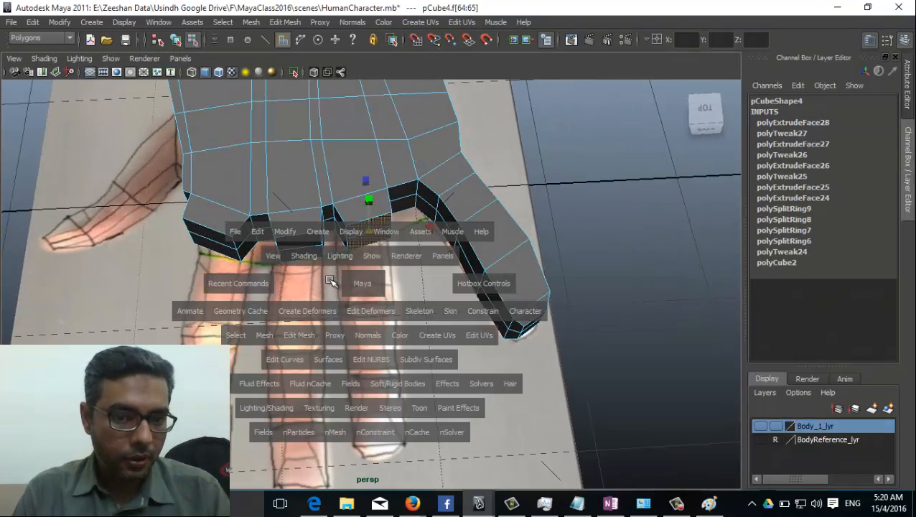
left_click(357, 286)
left_click(368, 229)
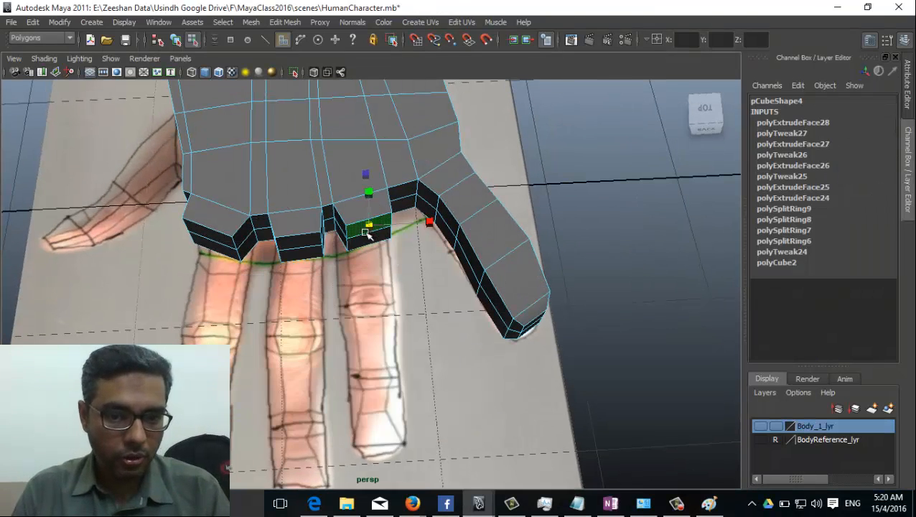
key("space")
left_click_drag(375, 310, 344, 309)
scroll(339, 286, "up", 3)
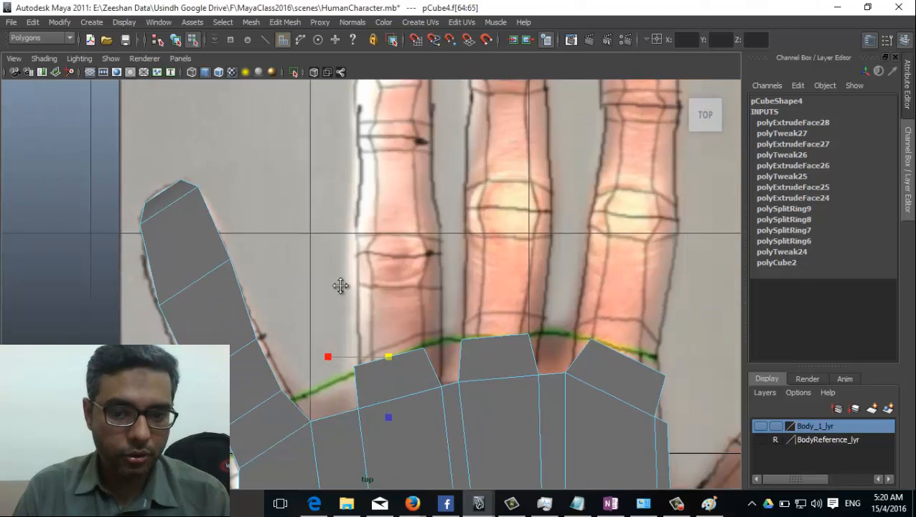
left_click(316, 362)
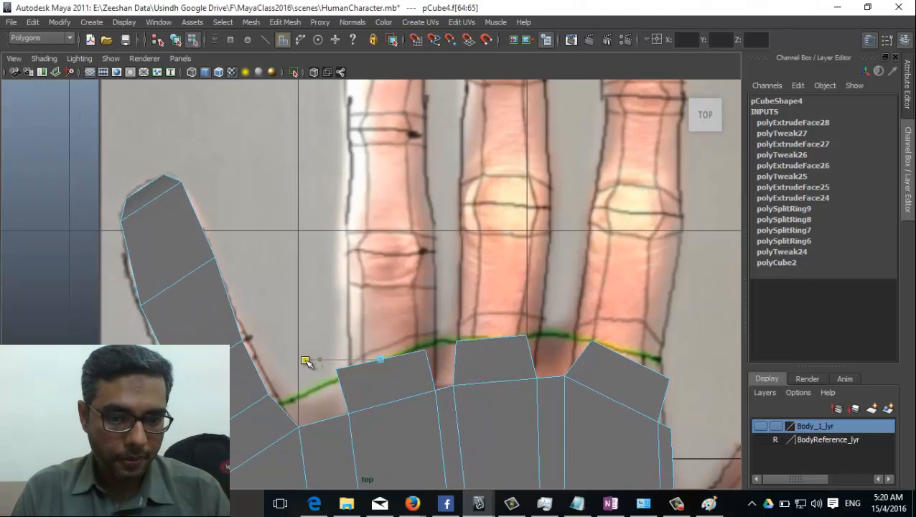
left_click(395, 364)
left_click(394, 352)
left_click_drag(394, 351, 394, 356)
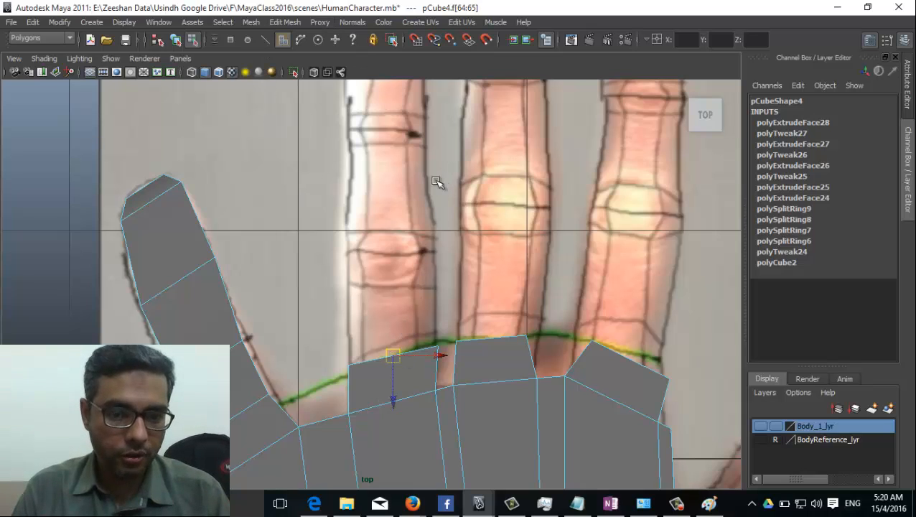
Step: Extrude the ring finger's first segment upward and level its top edge
left_click(320, 23)
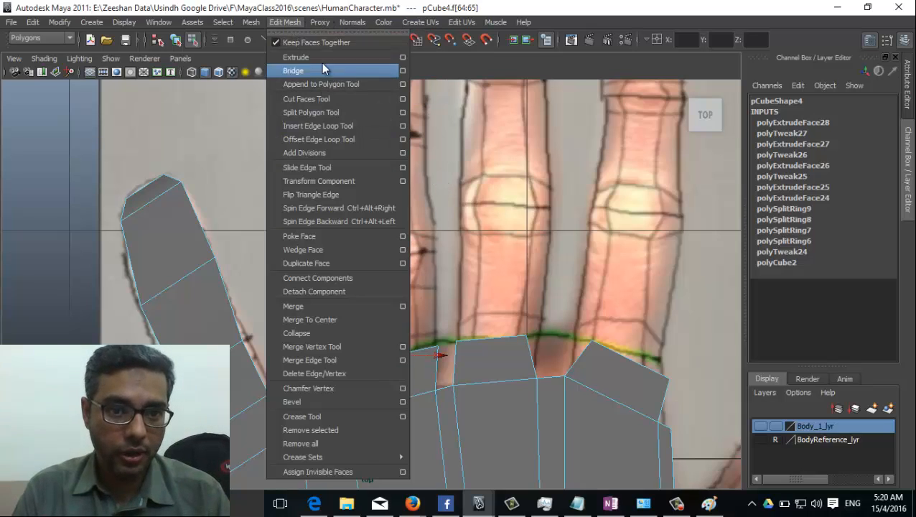
left_click(320, 56)
left_click_drag(401, 357, 421, 248)
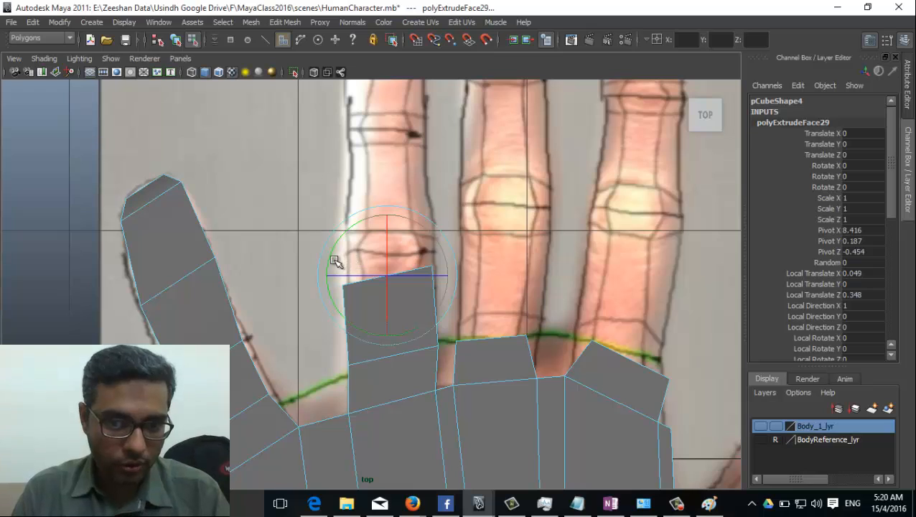
left_click_drag(335, 261, 327, 256)
key("w")
left_click_drag(395, 288, 391, 249)
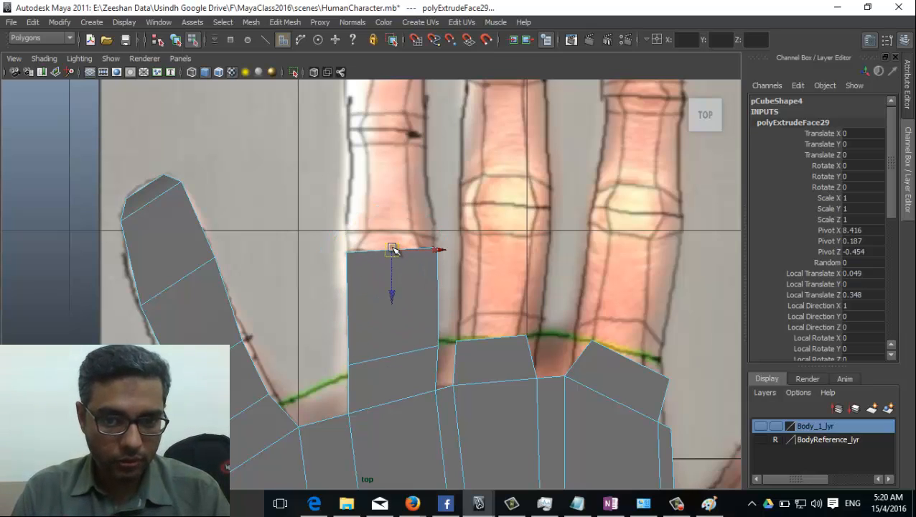
middle_click_drag(392, 248, 415, 321, "alt")
Step: Extrude two more ring-finger segments toward the fingertip
key("ctrl+e")
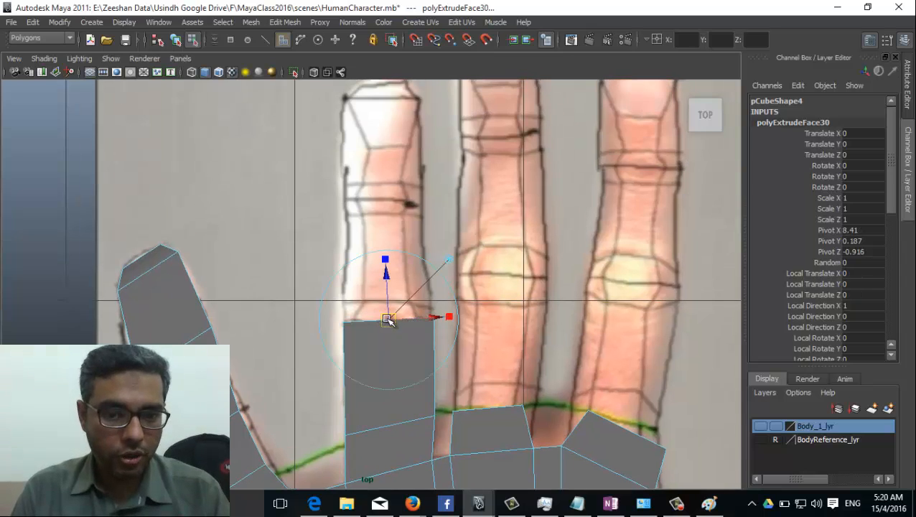
left_click_drag(388, 320, 384, 201)
middle_click_drag(419, 255, 390, 304, "alt")
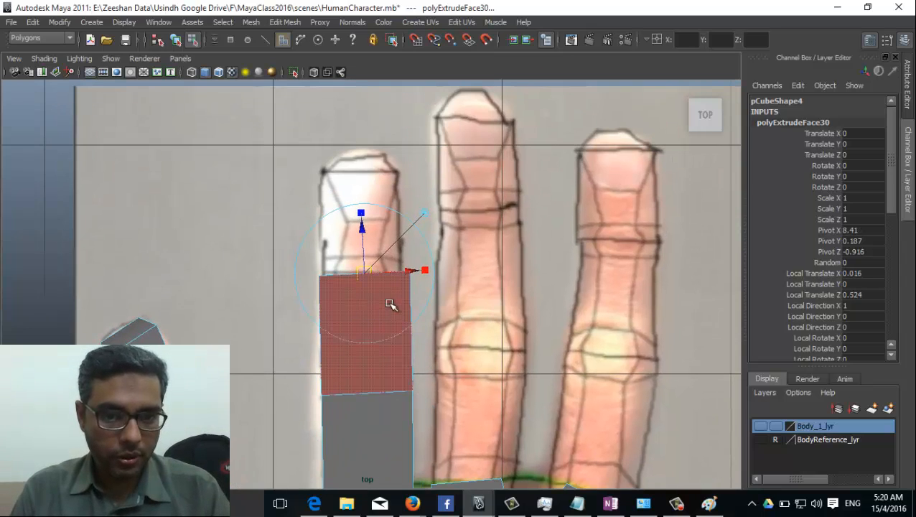
key("ctrl+e")
left_click_drag(384, 279, 364, 168)
middle_click_drag(429, 296, 406, 300, "alt")
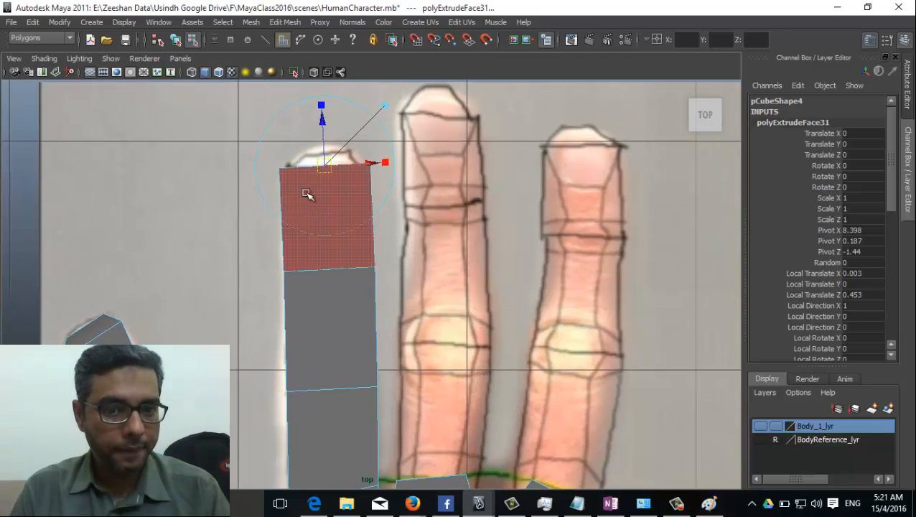
Step: Extrude the last ring-finger segment to the fingertip outline and narrow the tip face
key("g")
left_click_drag(326, 167, 287, 148)
key("r")
middle_click_drag(459, 241, 390, 127, "alt")
key("space")
left_click_drag(396, 344, 400, 311)
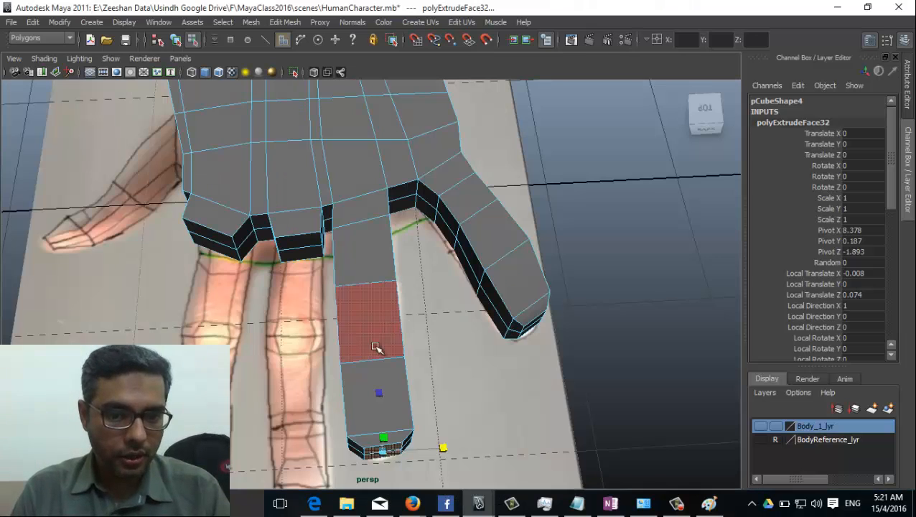
left_click(298, 246)
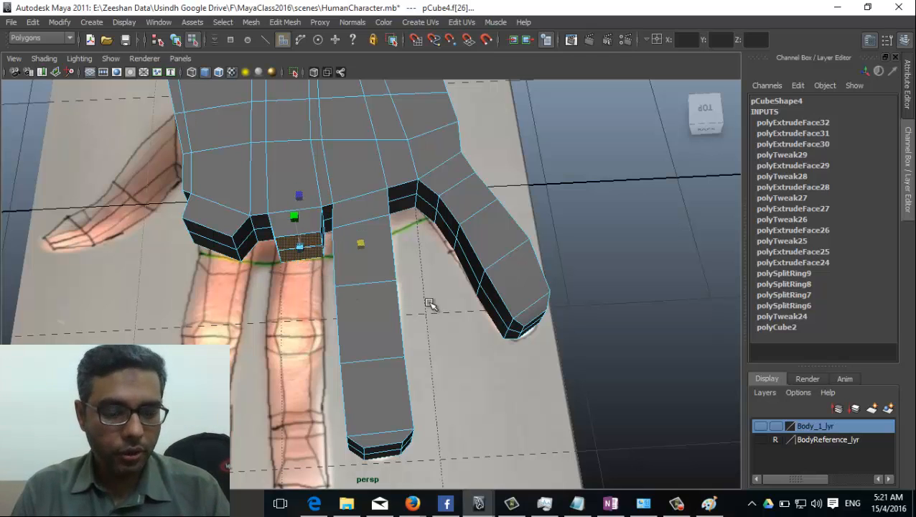
Step: In top view, extrude the middle finger's first segment and fit its width to the finger
key("space")
left_click_drag(415, 299, 362, 297)
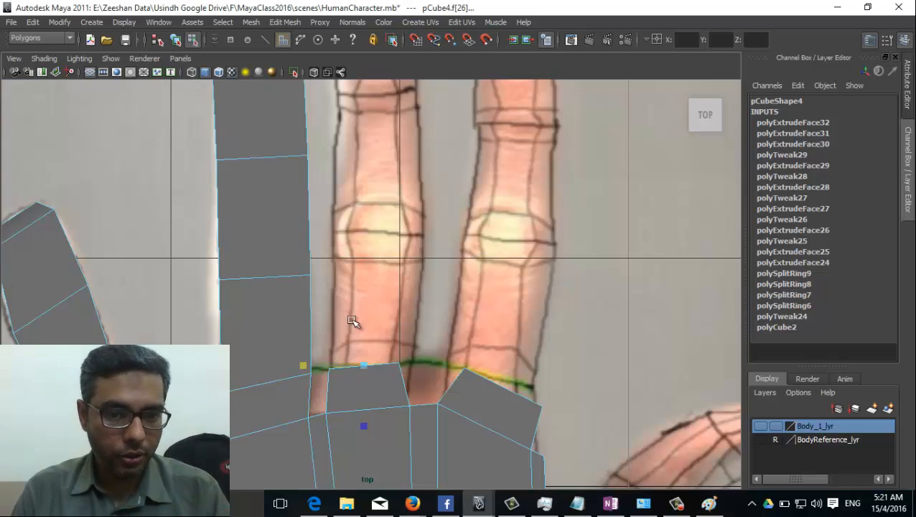
left_click(285, 21)
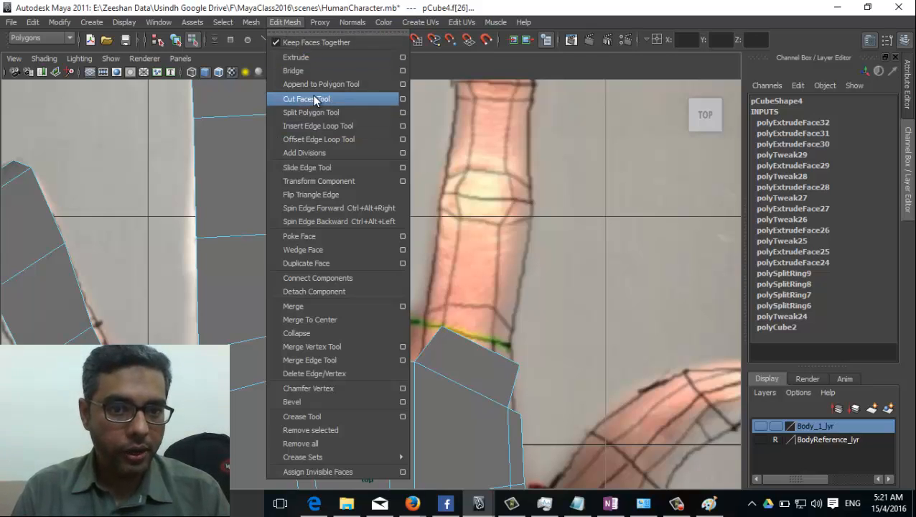
left_click(305, 58)
left_click_drag(347, 323, 425, 186)
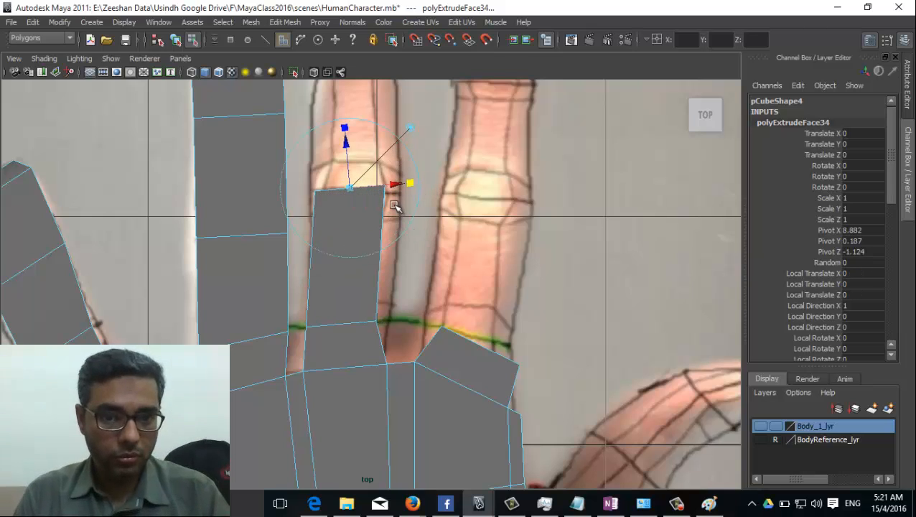
key("r")
left_click_drag(351, 188, 354, 135)
key("w")
middle_click_drag(372, 214, 382, 337, "alt")
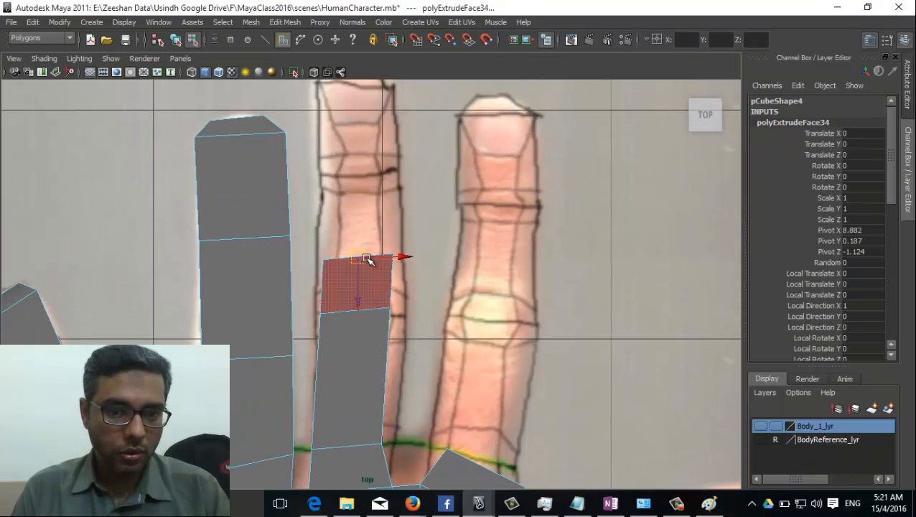
left_click_drag(366, 258, 376, 179)
middle_click_drag(369, 231, 370, 297, "alt")
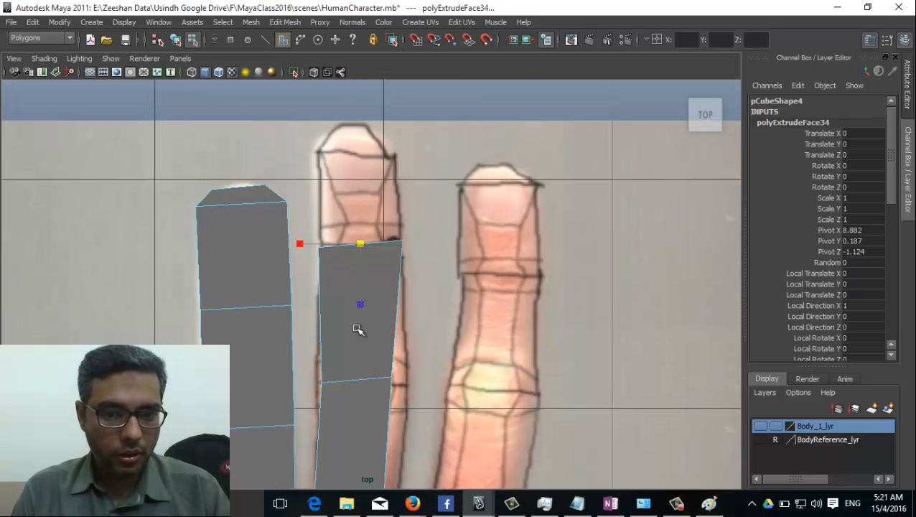
middle_click_drag(358, 329, 360, 356, "alt")
Step: Extrude two more middle-finger segments to the fingertip and narrow the tip face
key("ctrl+e")
left_click_drag(364, 279, 365, 188)
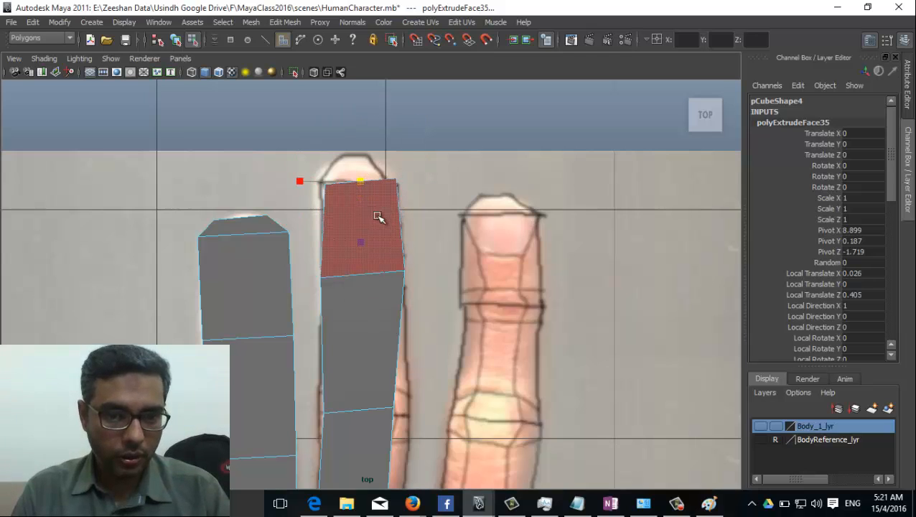
middle_click_drag(376, 218, 383, 237, "alt")
key("ctrl+e")
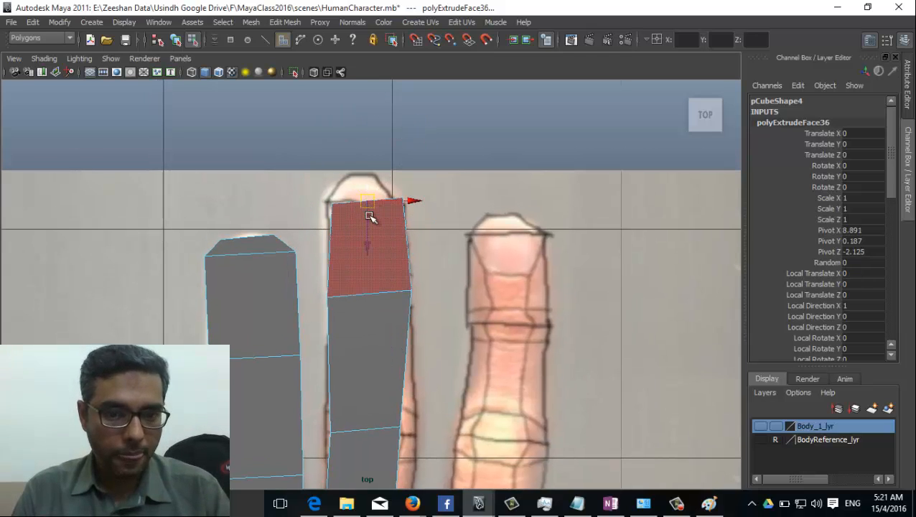
left_click_drag(367, 246, 368, 219)
key("r")
left_click_drag(368, 177, 360, 182)
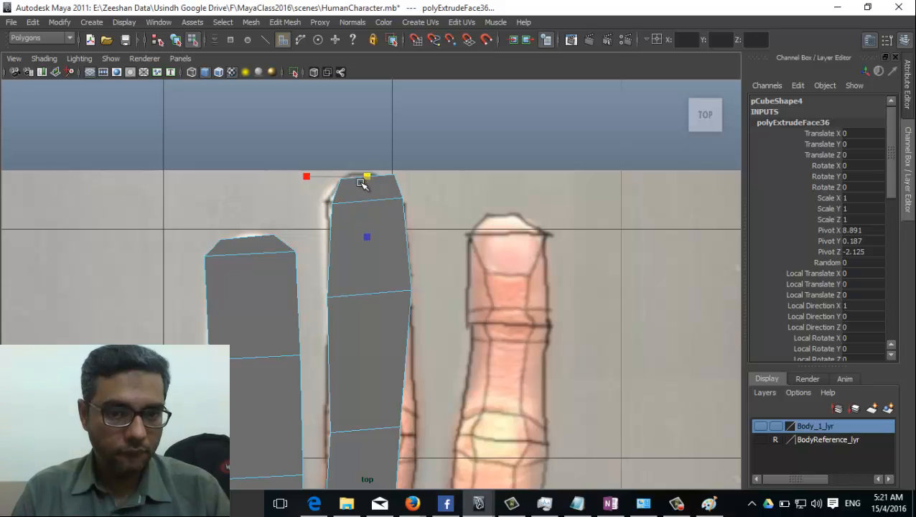
middle_click_drag(489, 363, 435, 235, "alt")
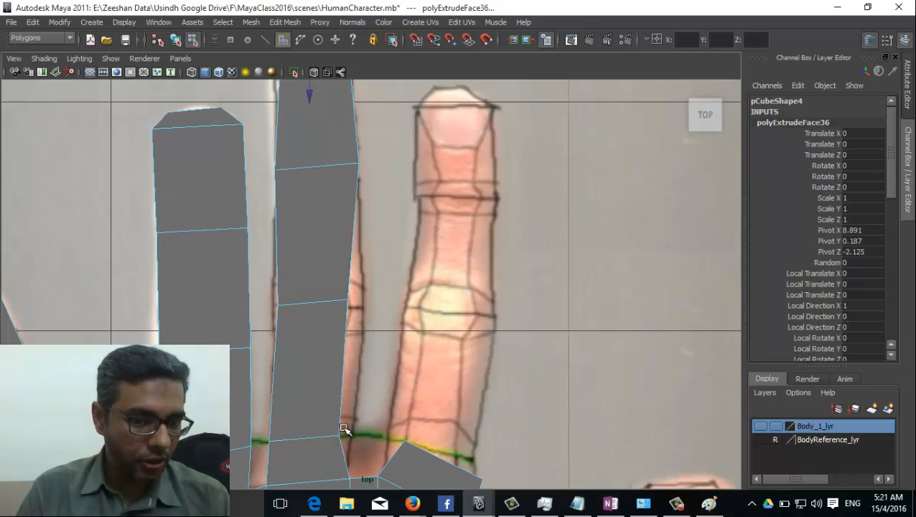
Step: Select the index finger's base face, move it up and tilt it to the finger's angle
middle_click_drag(411, 275, 323, 164, "alt")
key("space")
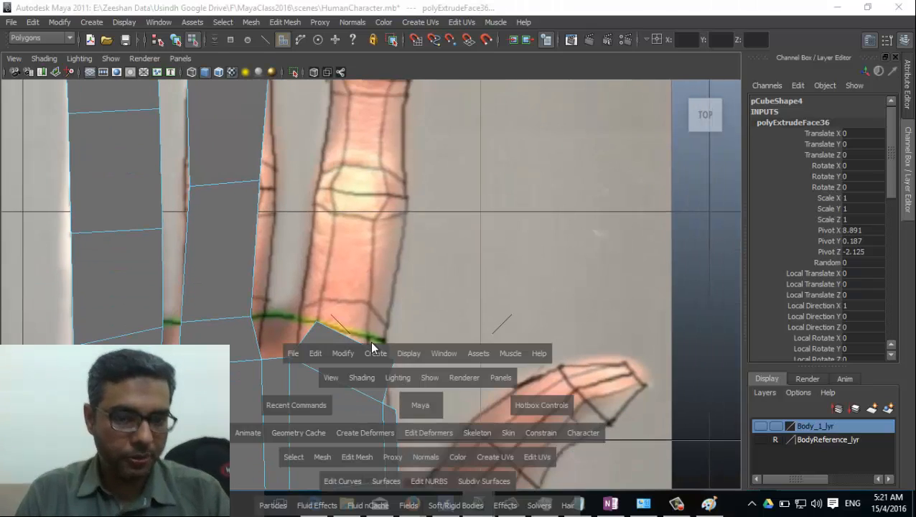
left_click_drag(423, 394, 302, 287)
left_click(212, 249)
key("space")
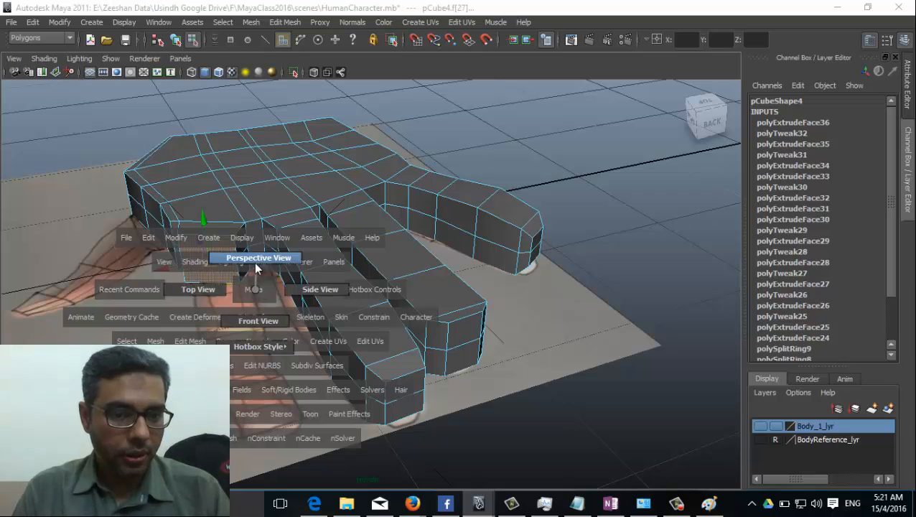
left_click_drag(289, 349, 548, 261, "alt")
key("space")
left_click_drag(419, 292, 397, 302)
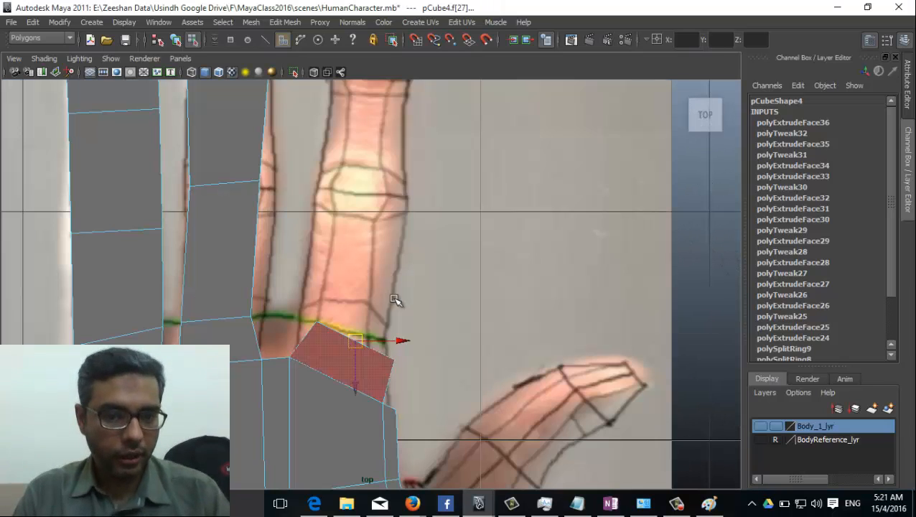
left_click_drag(351, 350, 352, 329)
key("e")
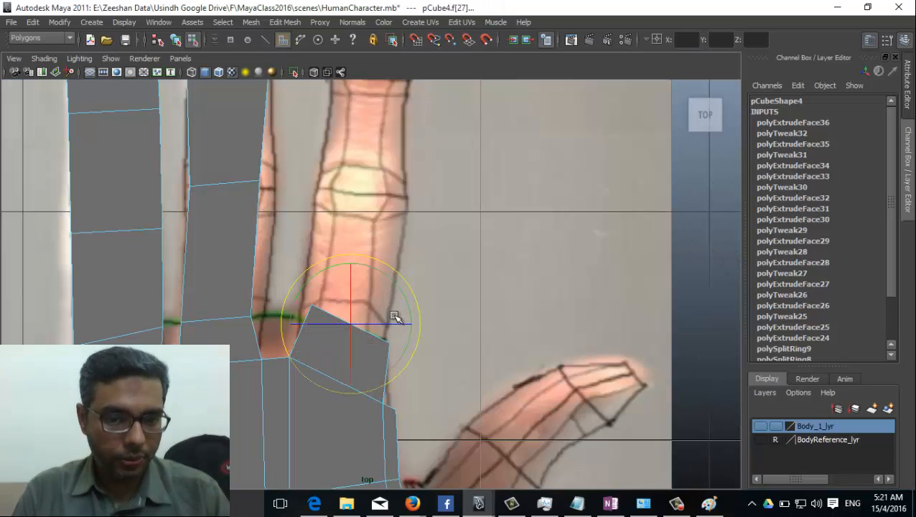
left_click_drag(410, 310, 405, 291)
key("q")
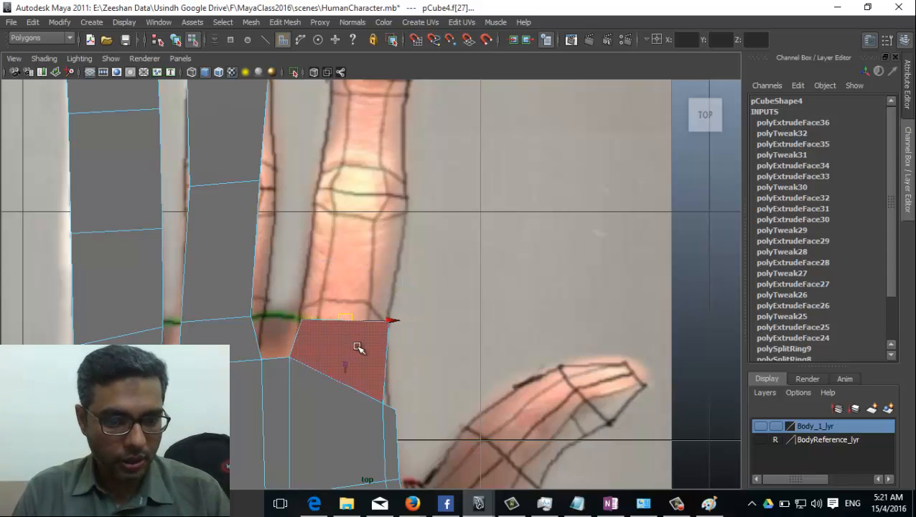
Step: Extrude the index finger's first two segments up to the knuckle
left_click(284, 22)
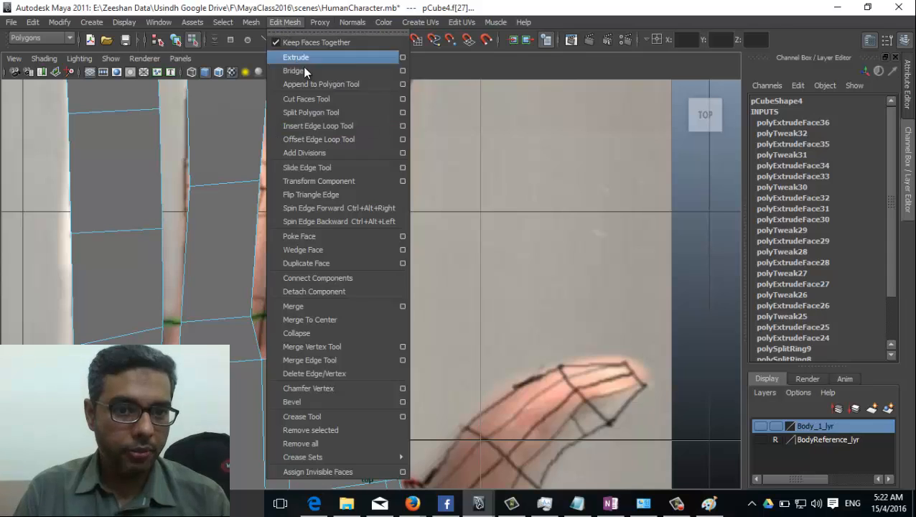
left_click(297, 59)
left_click_drag(347, 319, 359, 199)
middle_click_drag(359, 198, 376, 345, "alt")
key("ctrl+e")
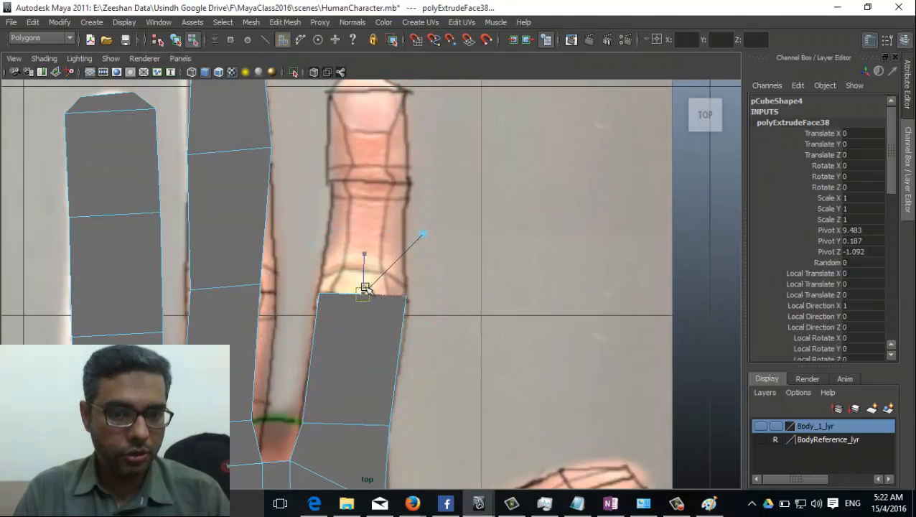
left_click_drag(366, 294, 376, 184)
middle_click_drag(376, 183, 378, 271, "alt")
scroll(381, 295, "up", 2)
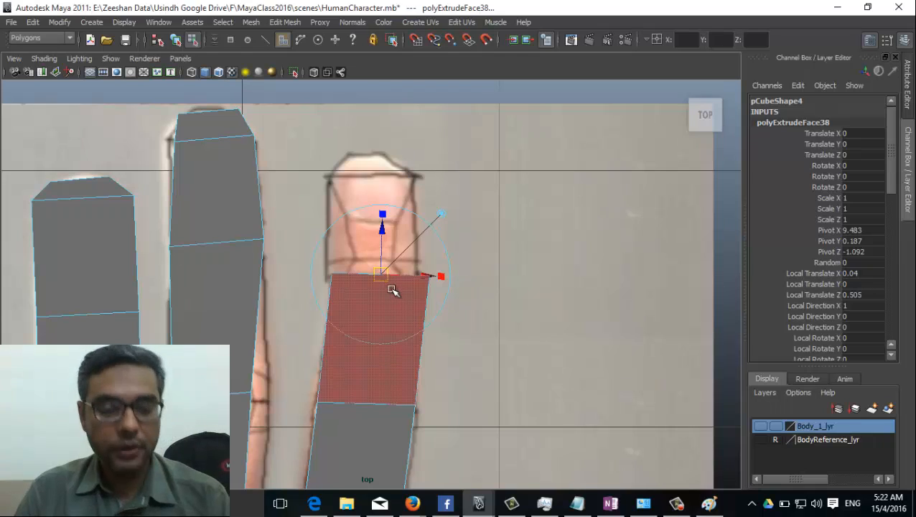
Step: Extrude two more segments to the index fingertip, narrowing the face to the finger's width
key("ctrl+e")
left_click_drag(382, 275, 372, 185)
left_click_drag(310, 177, 323, 177)
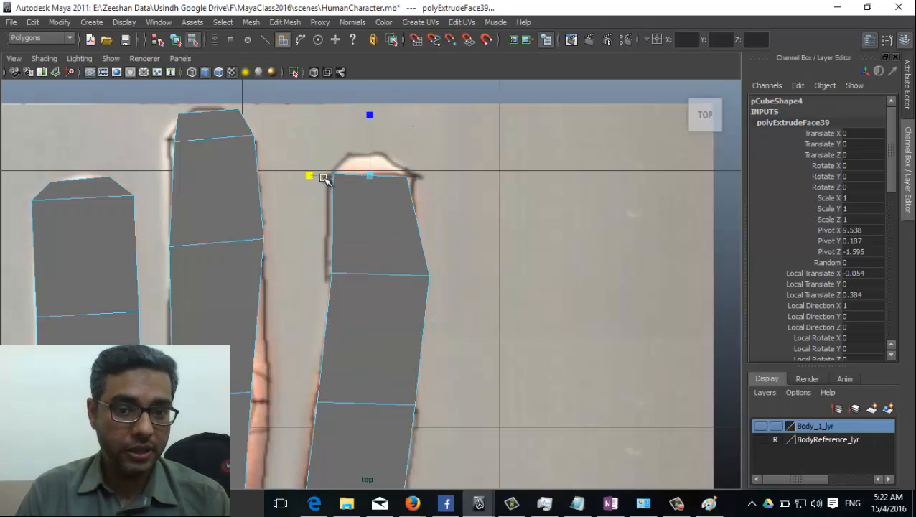
key("ctrl+e")
left_click_drag(371, 163, 364, 162)
middle_click_drag(401, 262, 412, 234, "alt")
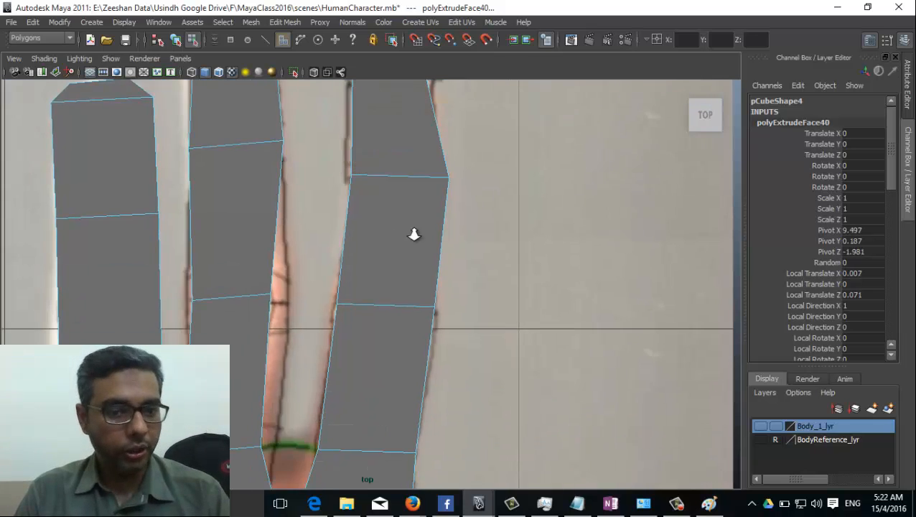
scroll(316, 311, "down", 5)
scroll(554, 384, "up", 1)
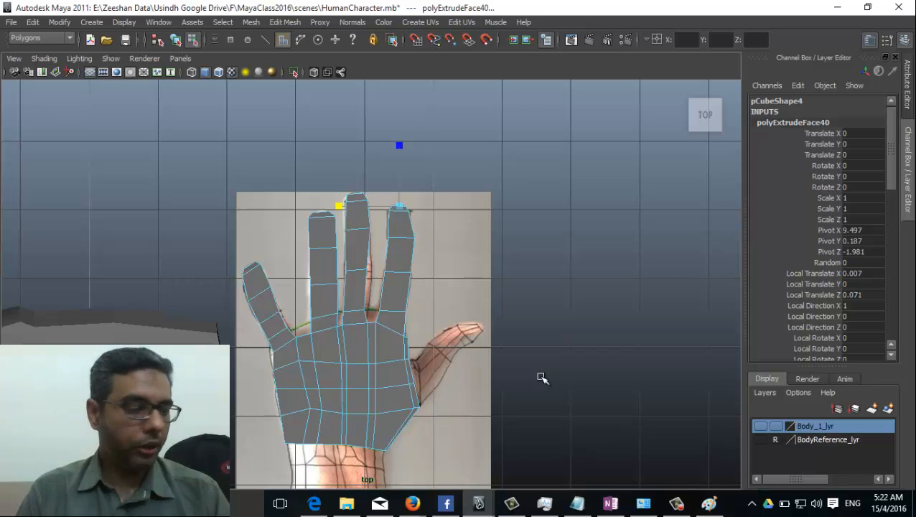
Step: Switch the hand to Object Mode and turn on Shading > X-Ray to reveal the reference photo
scroll(459, 330, "up", 3)
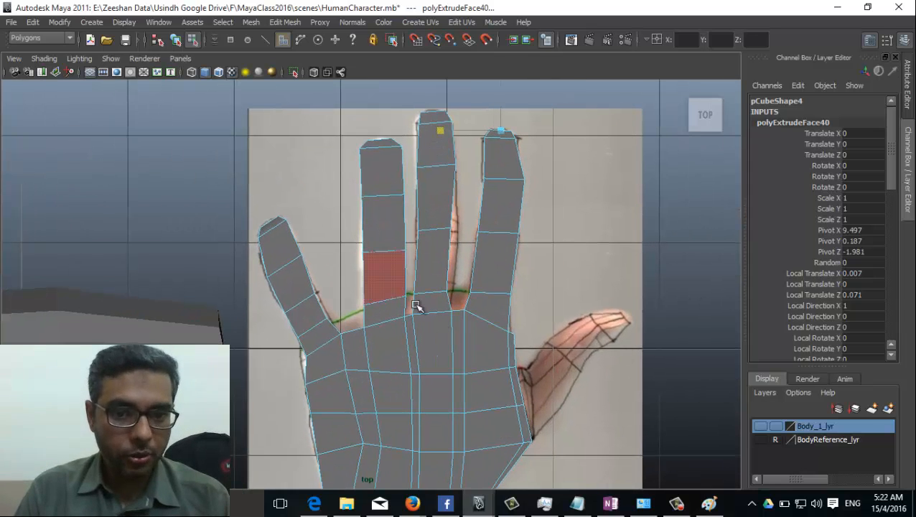
right_click_drag(391, 228, 445, 194)
left_click(41, 38)
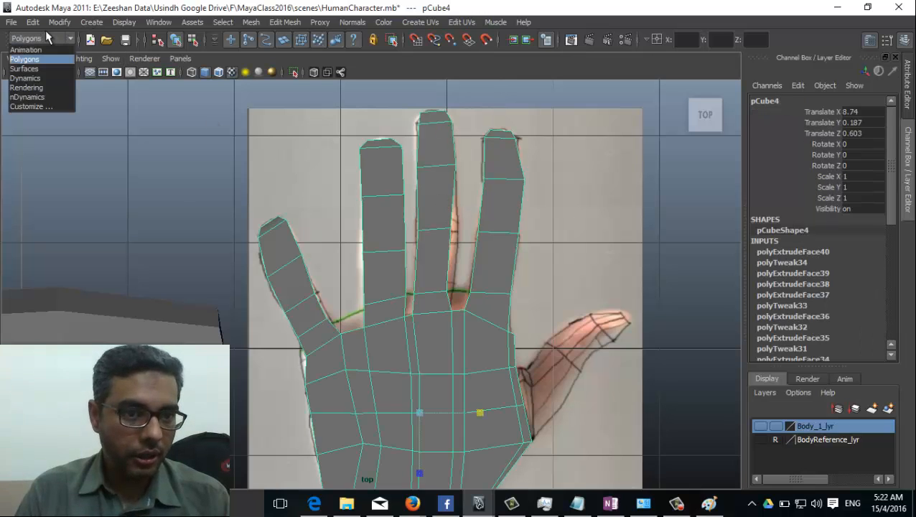
left_click(59, 22)
left_click(192, 23)
left_click(44, 59)
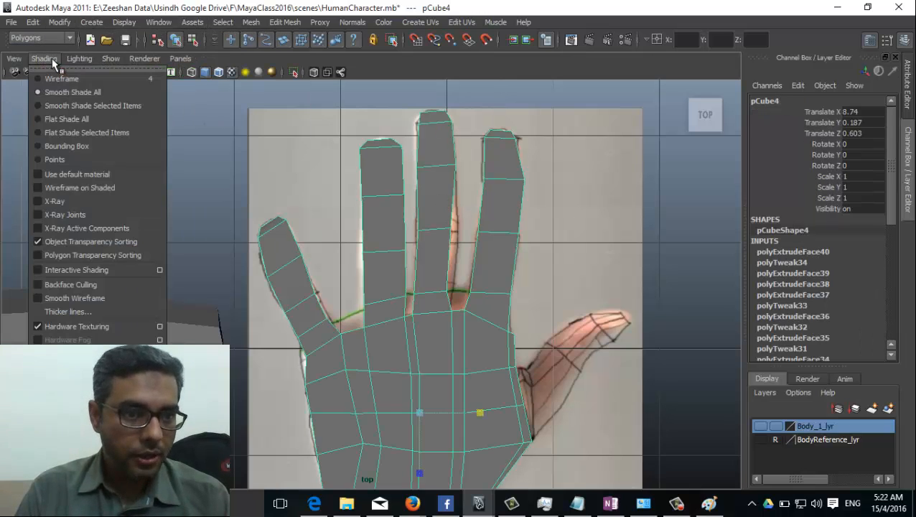
left_click(92, 208)
scroll(492, 371, "up", 2)
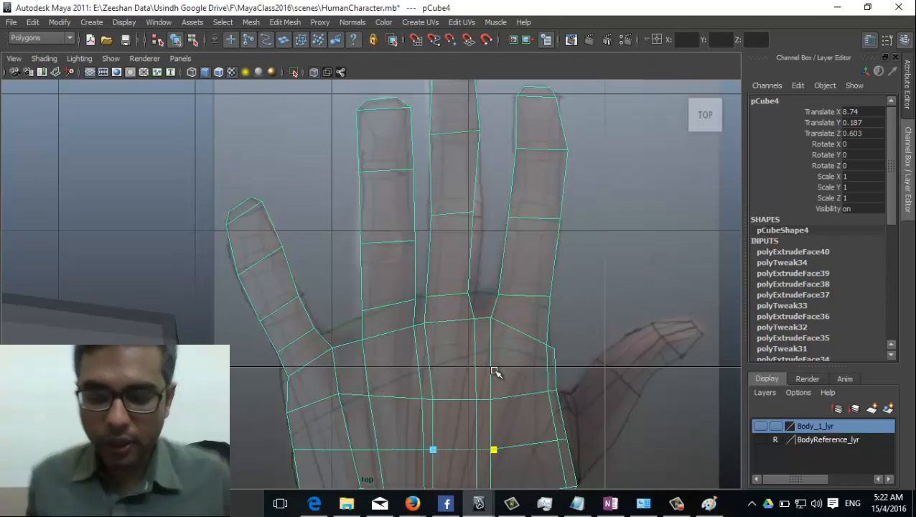
scroll(436, 292, "up", 3)
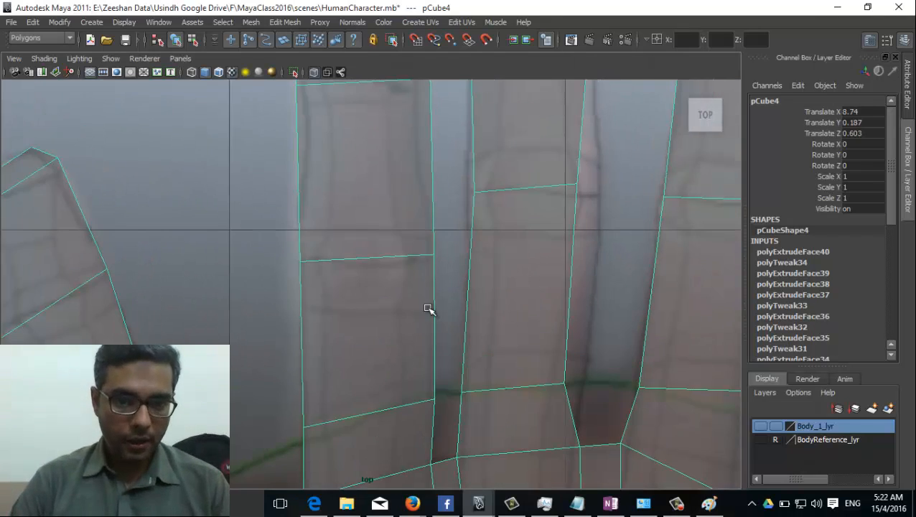
Step: In vertex mode, align the first finger's side and base vertices to the reference outline
right_click_drag(384, 269, 337, 260)
left_click(300, 261)
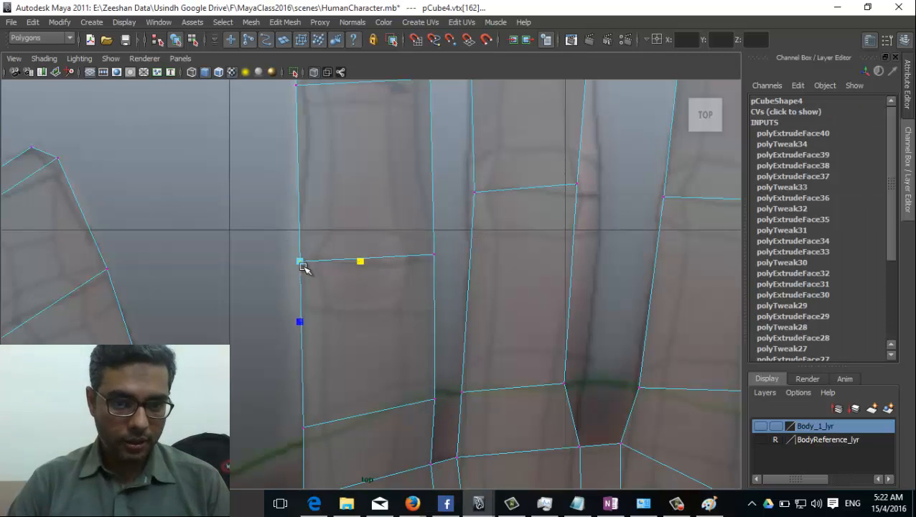
left_click_drag(300, 262, 306, 262)
left_click_drag(440, 242, 429, 263)
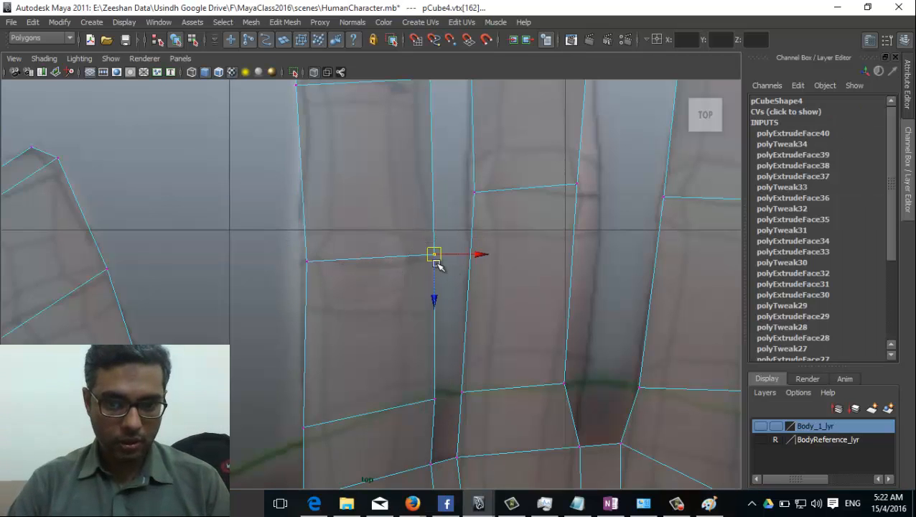
left_click(432, 397)
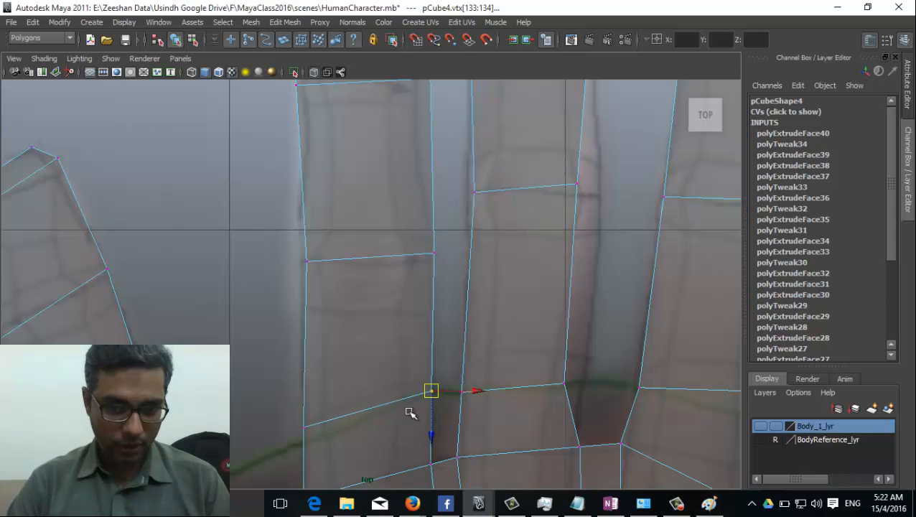
middle_click_drag(409, 413, 390, 317, "alt")
left_click(361, 335)
left_click_drag(365, 336, 361, 352)
Step: Straighten the next finger's knuckle edge so its end vertices sit on the outline
middle_click_drag(362, 351, 351, 233, "alt")
left_click_drag(310, 204, 318, 201)
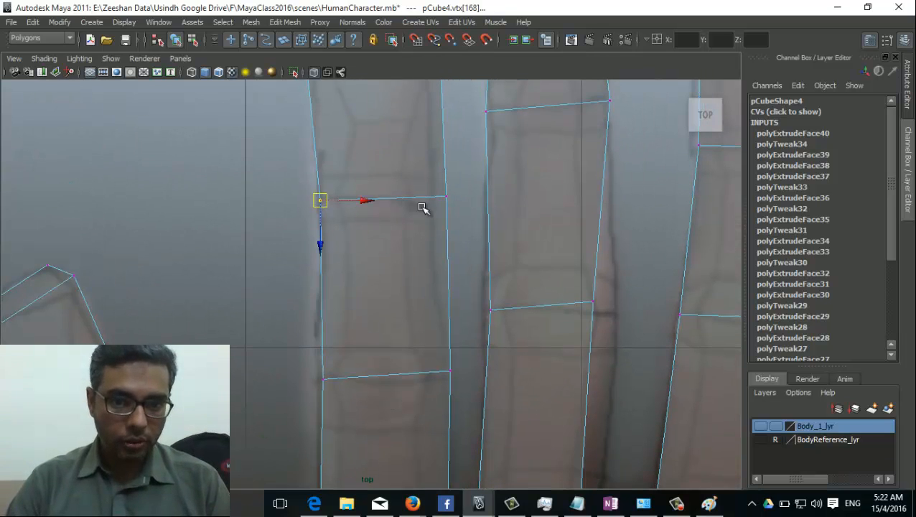
left_click(445, 197)
left_click_drag(446, 198, 434, 200)
middle_click_drag(445, 345, 442, 355, "alt")
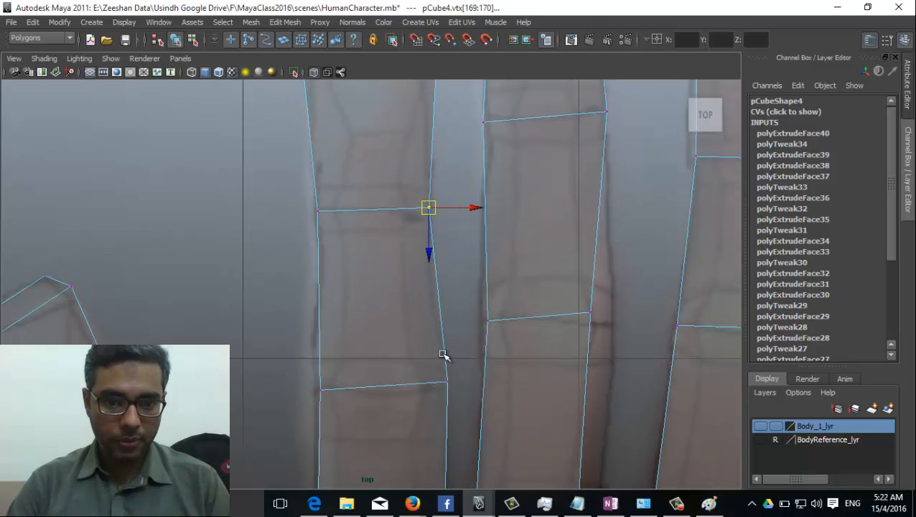
Step: Reshape the left fingertip cap's corner vertices to fit the reference tip
middle_click_drag(413, 145, 386, 273, "alt")
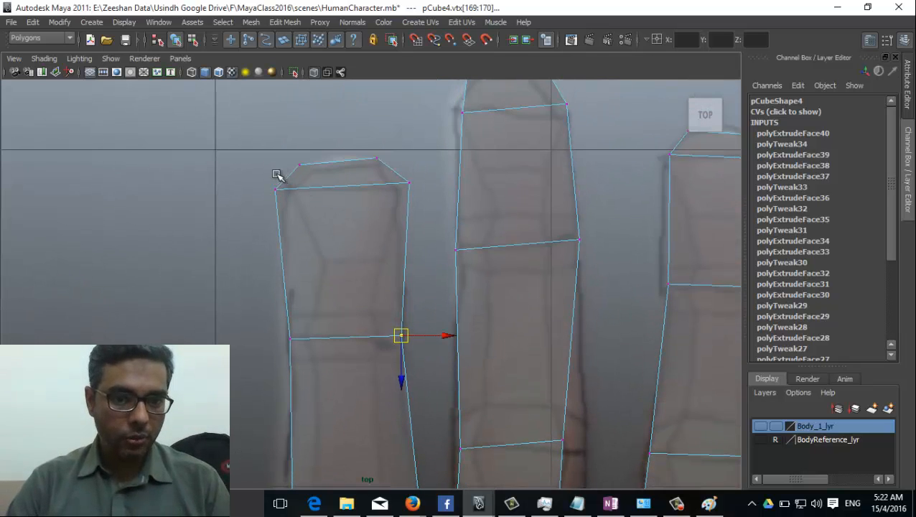
left_click(275, 188)
mouse_move(276, 189)
left_mouse_down()
mouse_move(291, 190)
mouse_move(270, 192)
left_mouse_up()
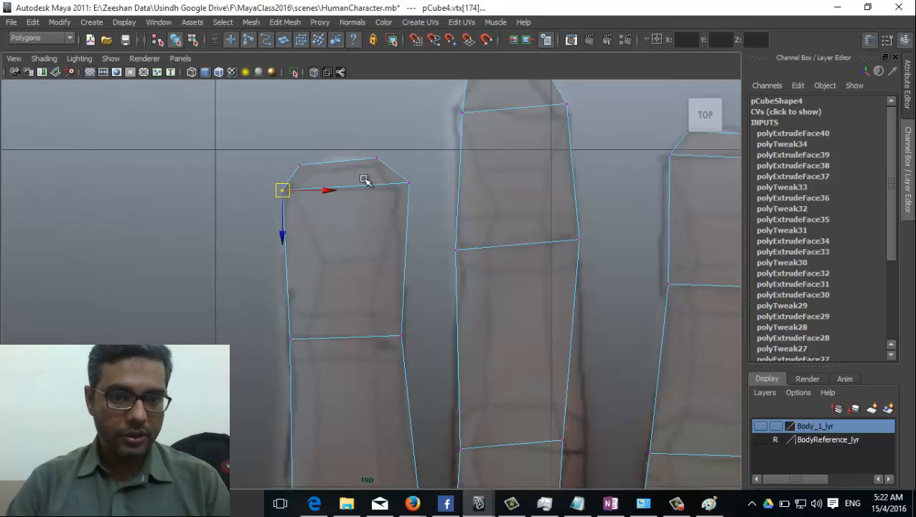
left_click(410, 185)
left_click_drag(409, 185, 383, 166)
left_click(375, 157)
left_click(300, 164)
left_click_drag(300, 166, 307, 167)
Step: Fit the neighbouring fingertip cap's vertices to its reference edge
middle_click_drag(523, 183, 483, 278, "alt")
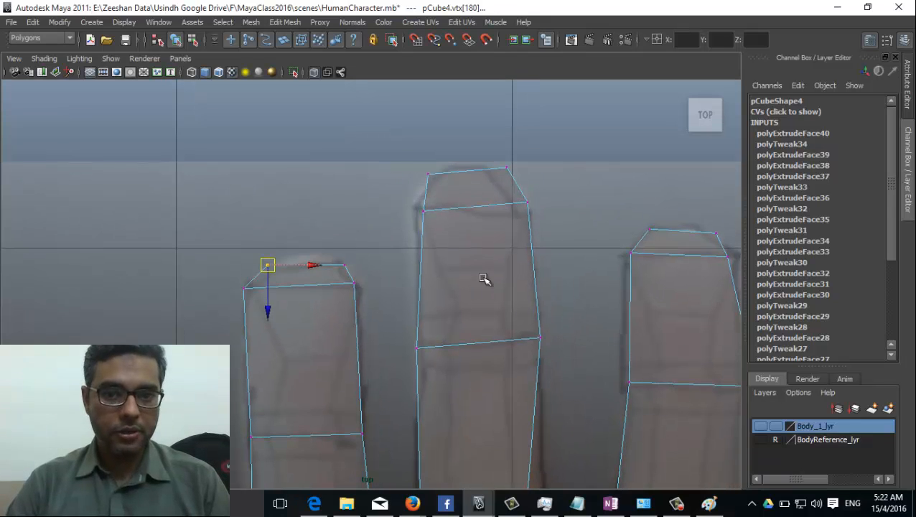
left_click(424, 209)
left_click_drag(430, 213, 419, 209)
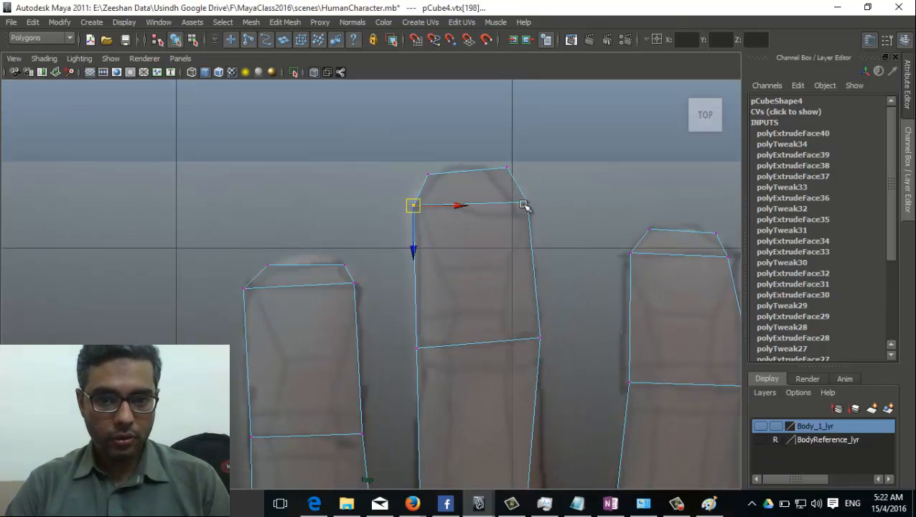
left_click_drag(525, 207, 531, 221)
left_click_drag(513, 170, 492, 167)
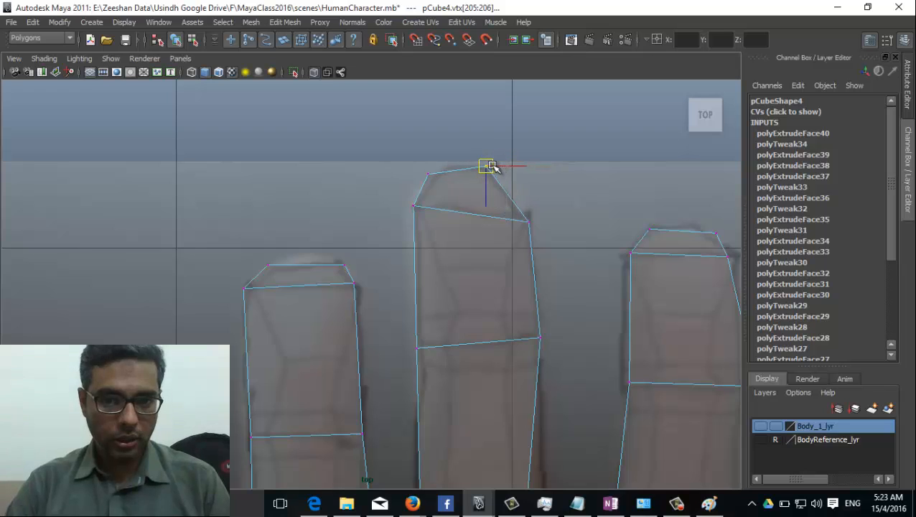
left_click(428, 174)
left_click_drag(428, 174, 435, 174)
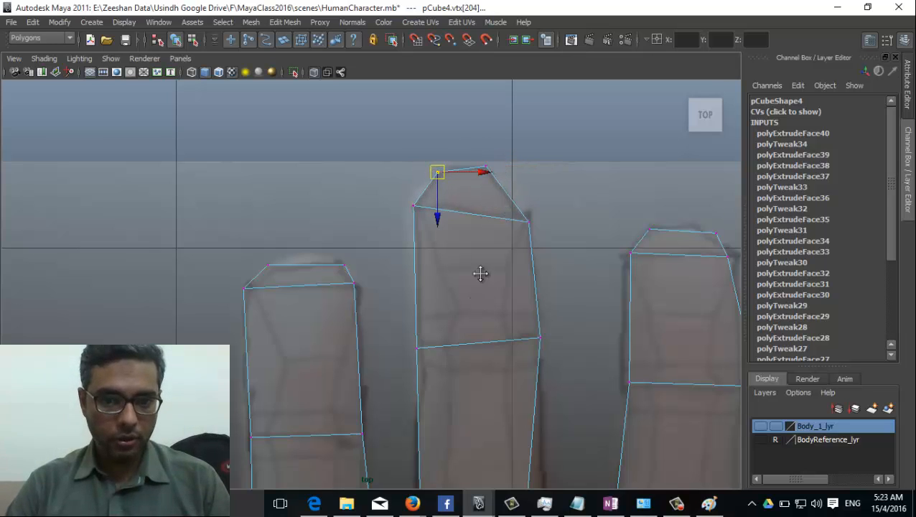
Step: Nudge that finger's left and right knuckle-joint vertices onto the knuckle crease
middle_click_drag(480, 273, 469, 143, "alt")
left_click(531, 206)
left_click_drag(531, 206, 527, 204)
left_click(408, 218)
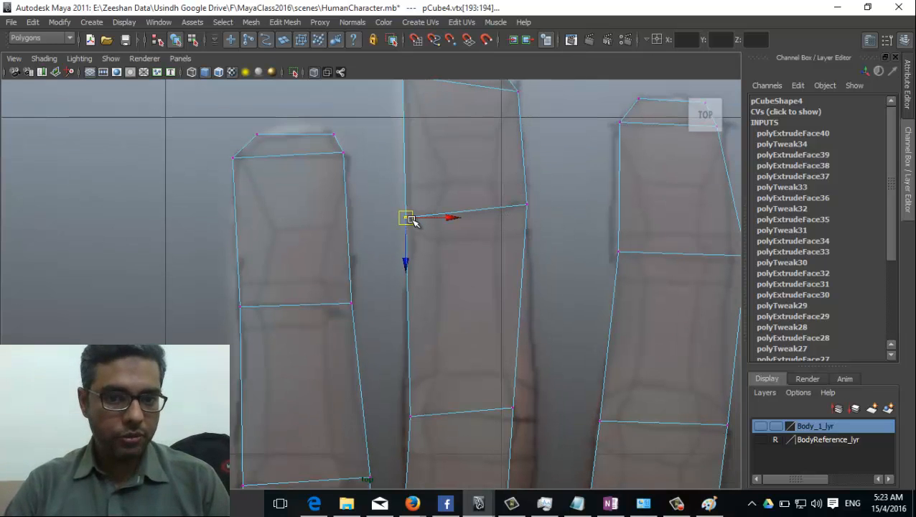
left_click_drag(411, 219, 413, 213)
Step: Shift the joint vertices near the finger bases, then reselect the whole hand mesh
middle_click_drag(418, 376, 463, 261, "alt")
left_click_drag(439, 317, 437, 318)
left_click_drag(456, 300, 450, 298)
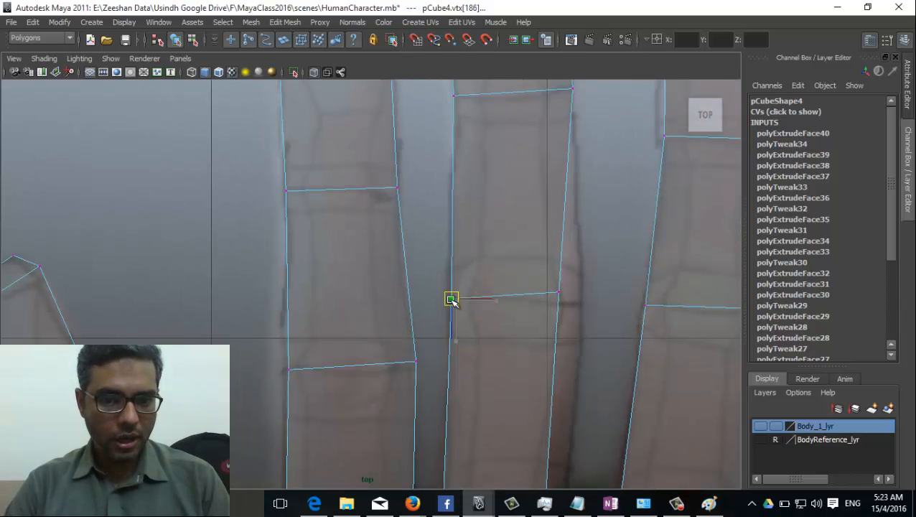
left_click_drag(549, 278, 581, 306)
middle_click_drag(519, 400, 521, 221, "alt")
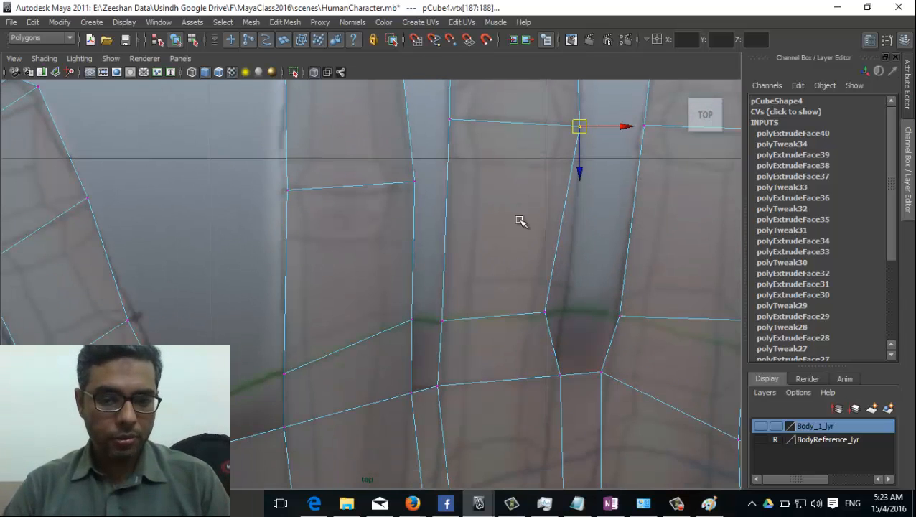
left_click_drag(553, 309, 553, 309)
left_click(533, 298)
left_click(547, 307)
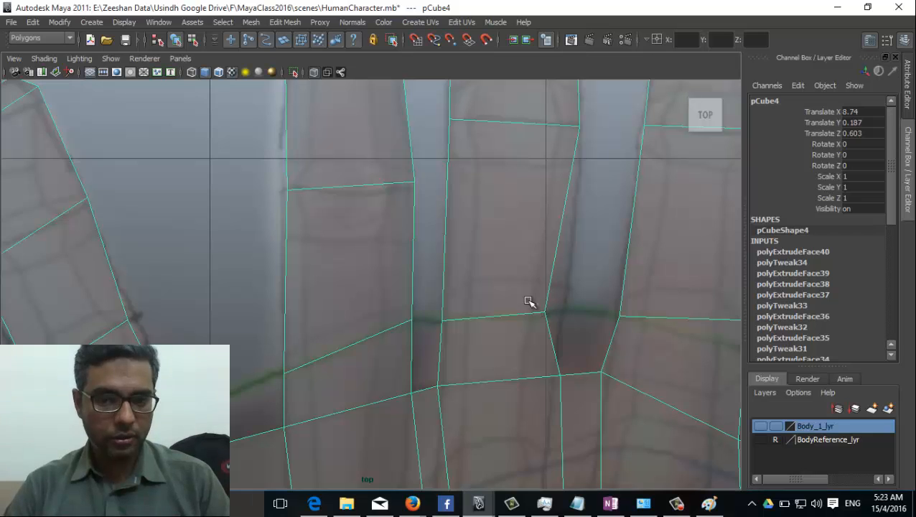
Step: In vertex mode, nudge a finger vertex left to match the reference outline
right_click_drag(530, 302, 482, 260)
left_click_drag(568, 320, 562, 310)
middle_click_drag(496, 350, 493, 277, "alt")
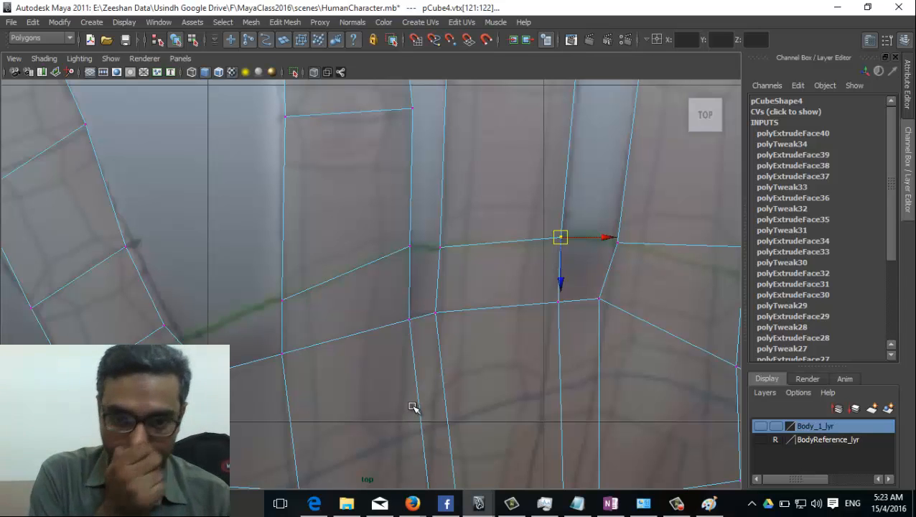
right_click_drag(463, 384, 351, 353, "alt")
right_click_drag(227, 255, 697, 327, "alt")
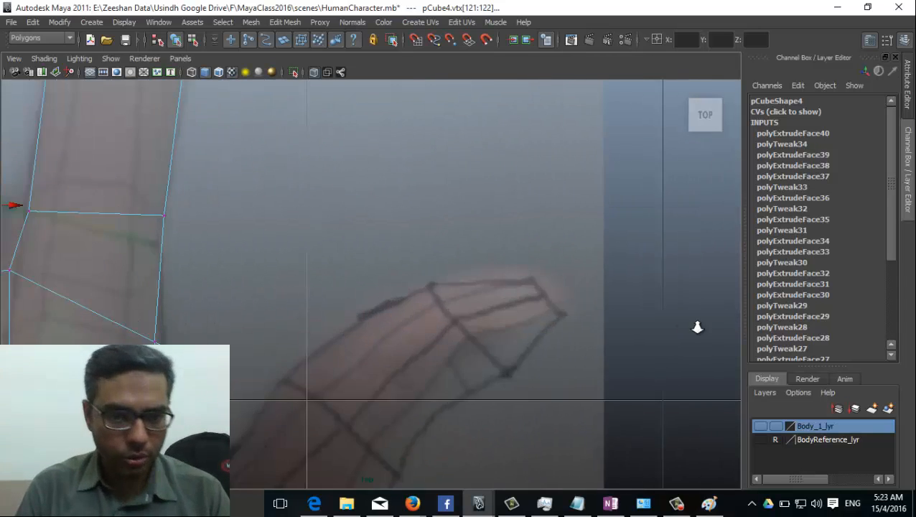
middle_click_drag(397, 221, 569, 248, "alt")
Step: Realign the index finger's knuckle and segment corner vertices, moving the right corner down
left_click(200, 240)
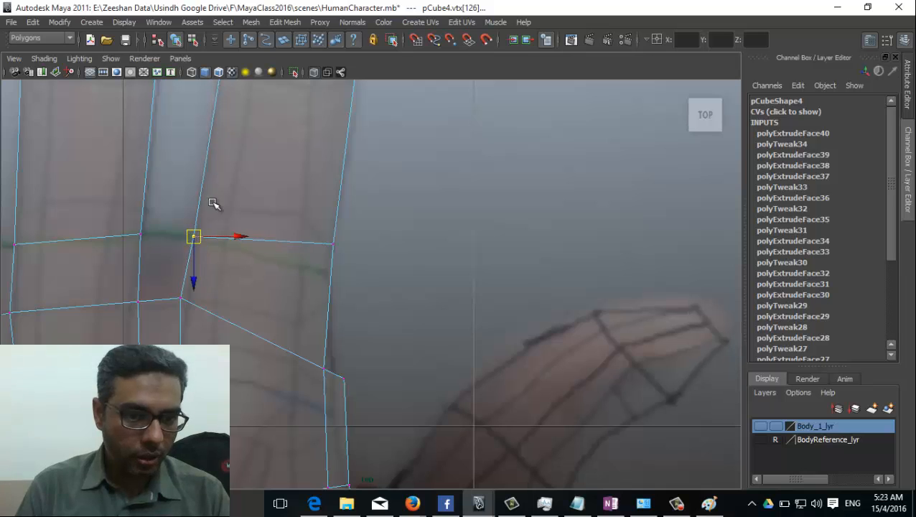
middle_click_drag(267, 160, 278, 245, "alt")
left_click(241, 128)
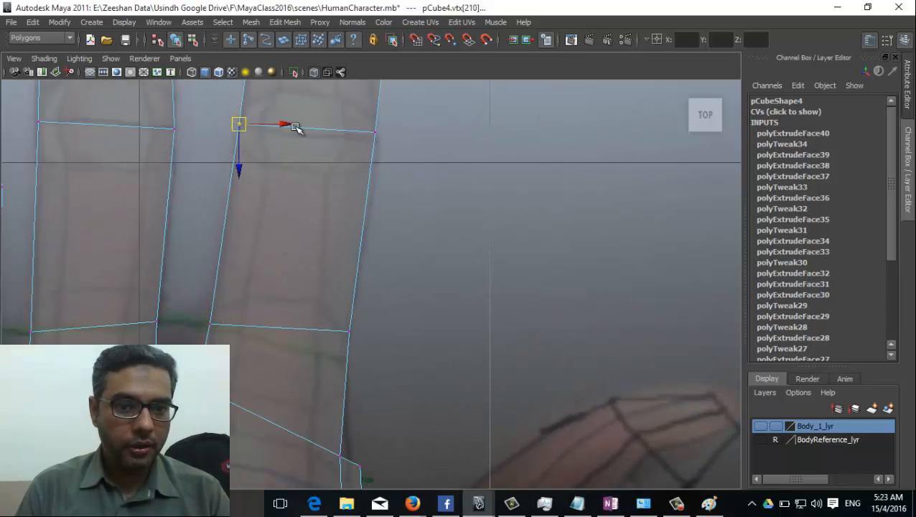
middle_click_drag(298, 128, 352, 196, "alt")
mouse_move(399, 224)
left_mouse_down()
mouse_move(376, 192)
mouse_move(393, 213)
left_mouse_up()
left_click(376, 192)
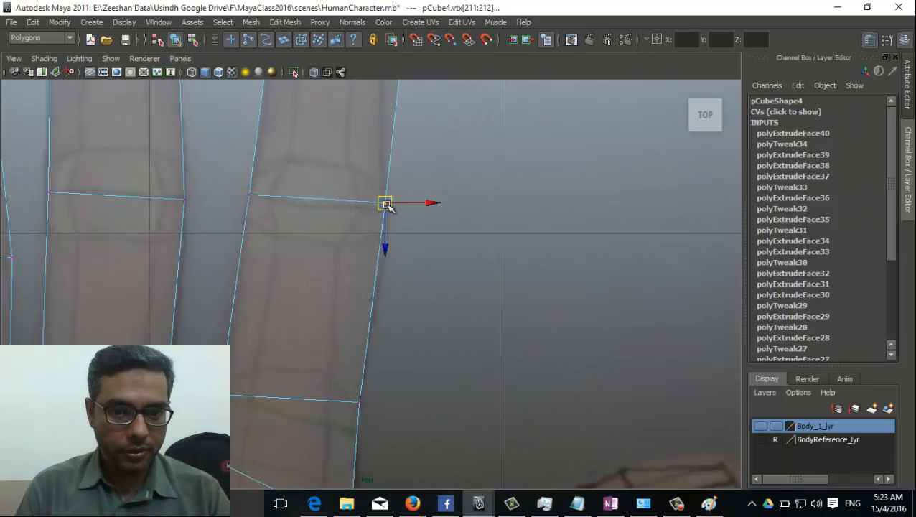
left_click_drag(384, 244, 384, 255)
Step: Adjust the index finger's upper quad, pulling its right vertex left and left vertex down
left_click_drag(358, 411, 352, 429)
middle_click_drag(352, 429, 395, 381, "alt")
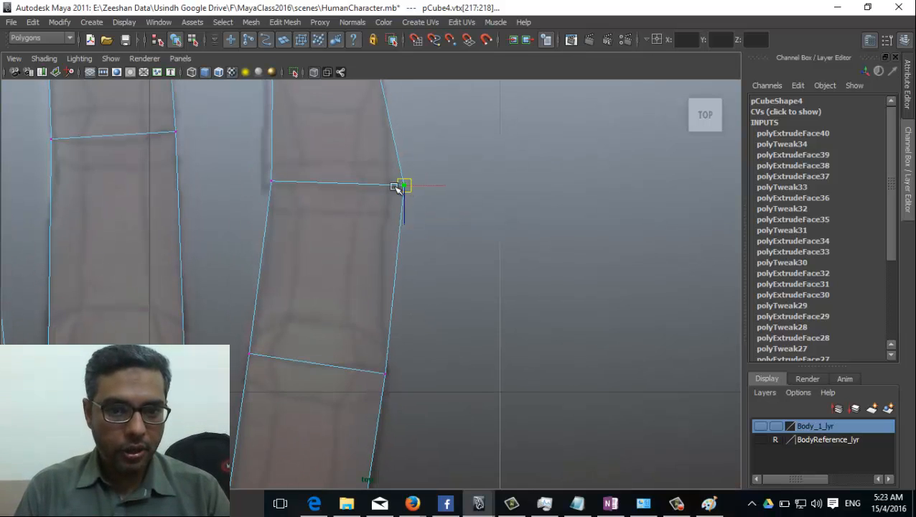
left_click_drag(403, 186, 388, 188)
left_click(271, 182)
left_click_drag(280, 182, 273, 185)
Step: Move the index fingertip cap vertices onto the reference tip outline
middle_click_drag(273, 185, 295, 330, "alt")
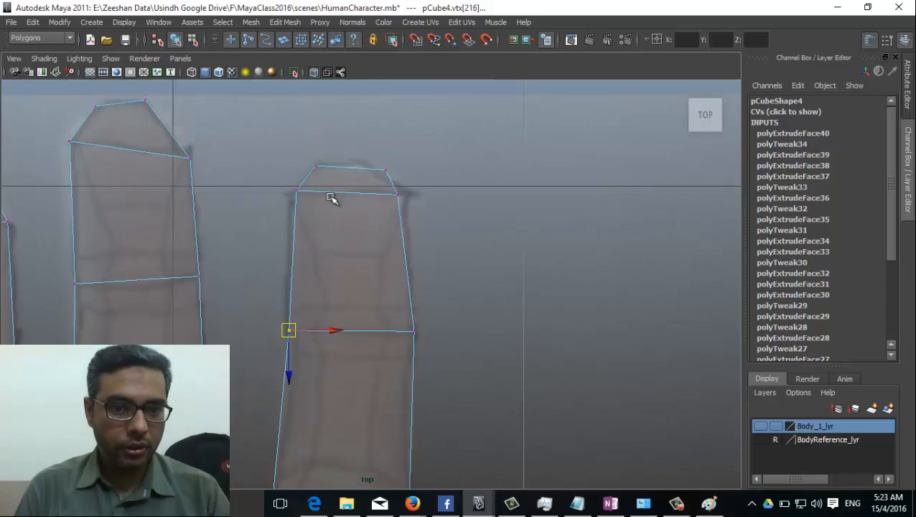
left_click(289, 192)
left_click(398, 195)
left_click_drag(399, 202, 376, 171)
left_click(384, 175)
middle_click_drag(419, 421, 475, 321, "alt")
right_click_drag(475, 321, 502, 332, "alt")
right_click_drag(307, 291, 572, 311, "alt")
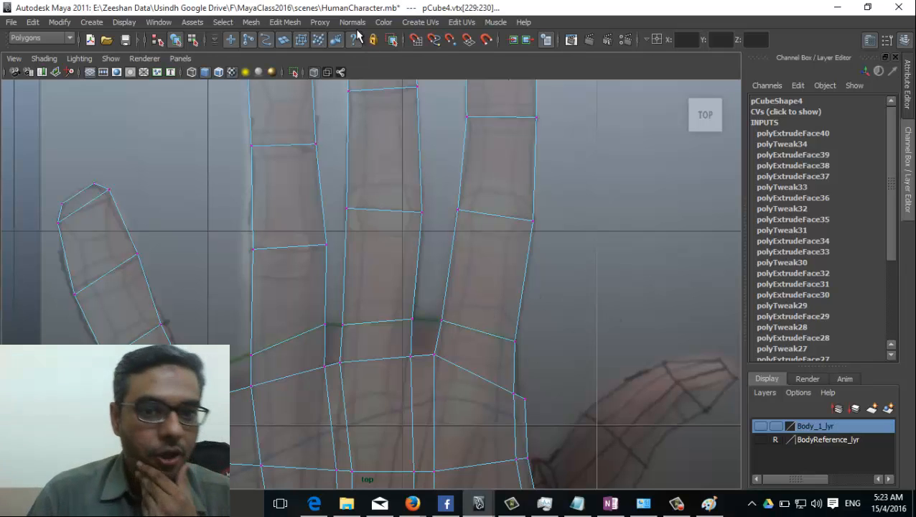
left_click(285, 21)
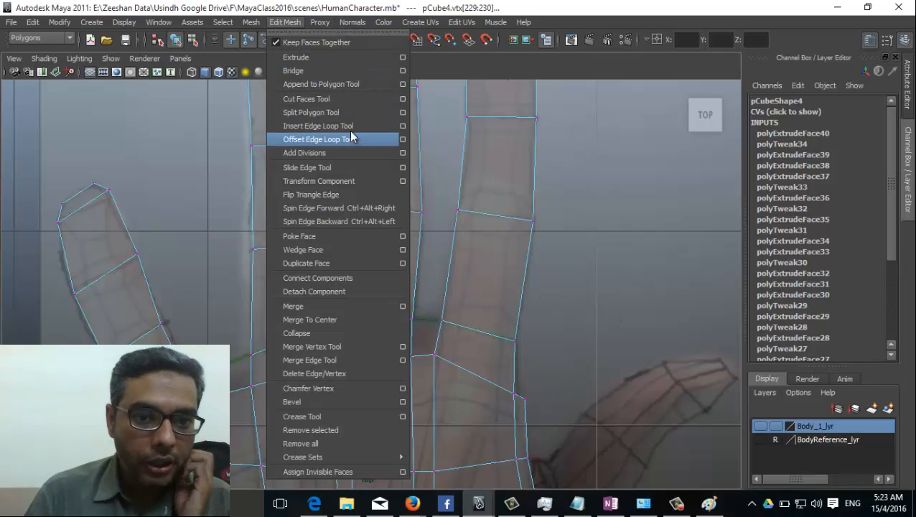
left_click(332, 114)
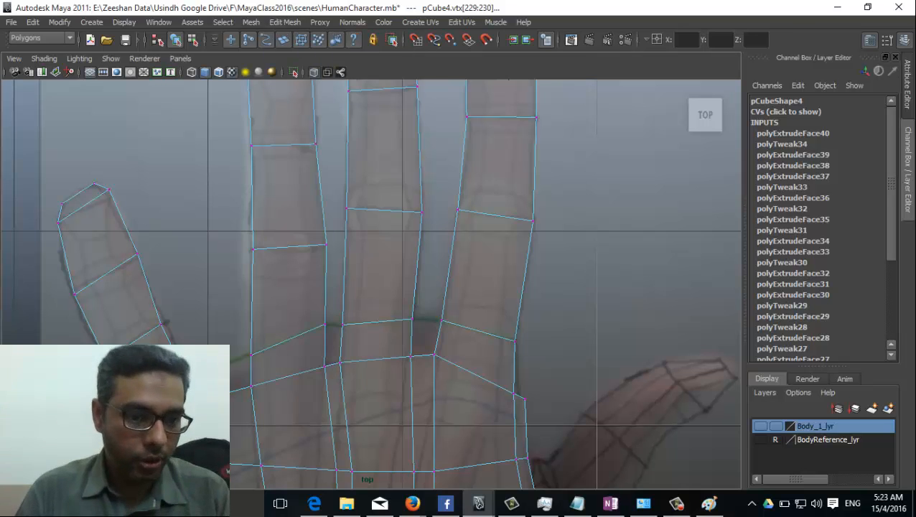
middle_click_drag(178, 324, 238, 318, "alt")
scroll(238, 318, "up", 2)
right_click_drag(254, 264, 221, 282)
left_click(226, 281)
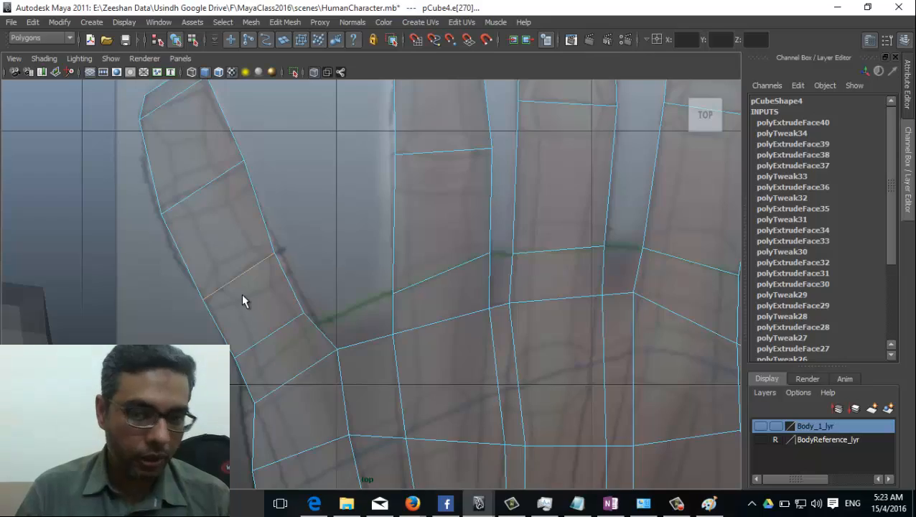
key("space")
left_click_drag(240, 295, 228, 276)
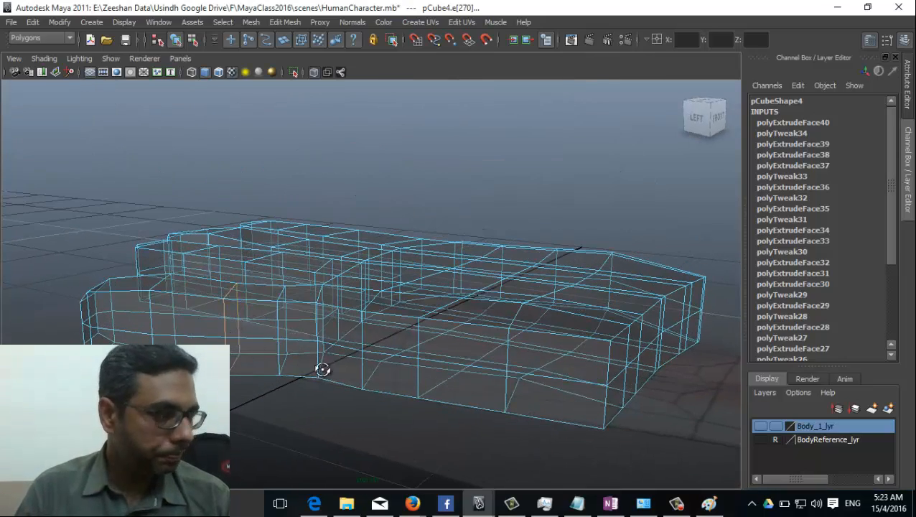
left_click_drag(321, 368, 241, 296, "alt")
key("space")
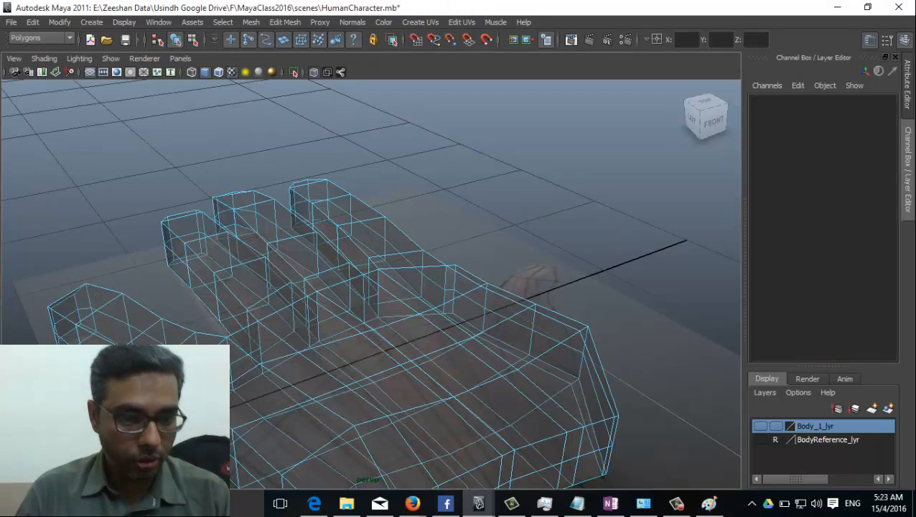
key("space")
left_click_drag(190, 378, 225, 286)
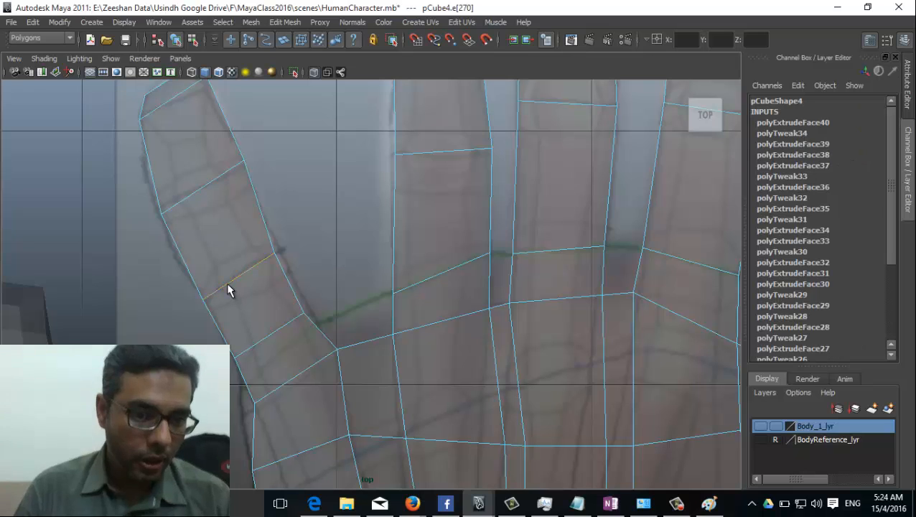
left_click(226, 282)
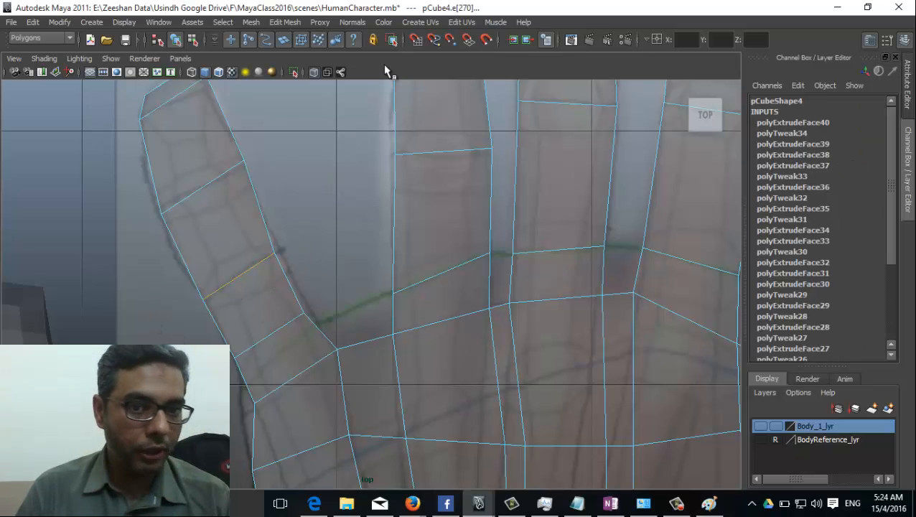
left_click(295, 22)
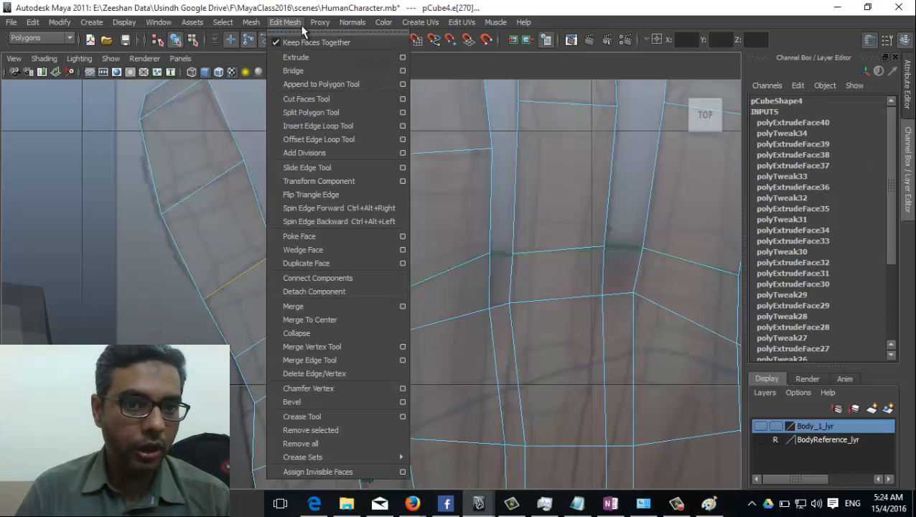
left_click(329, 401)
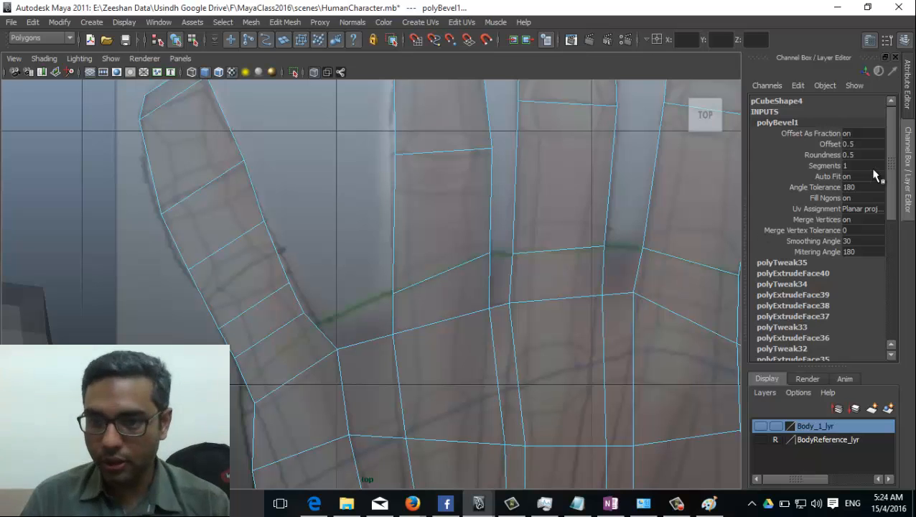
key("ctrl+z")
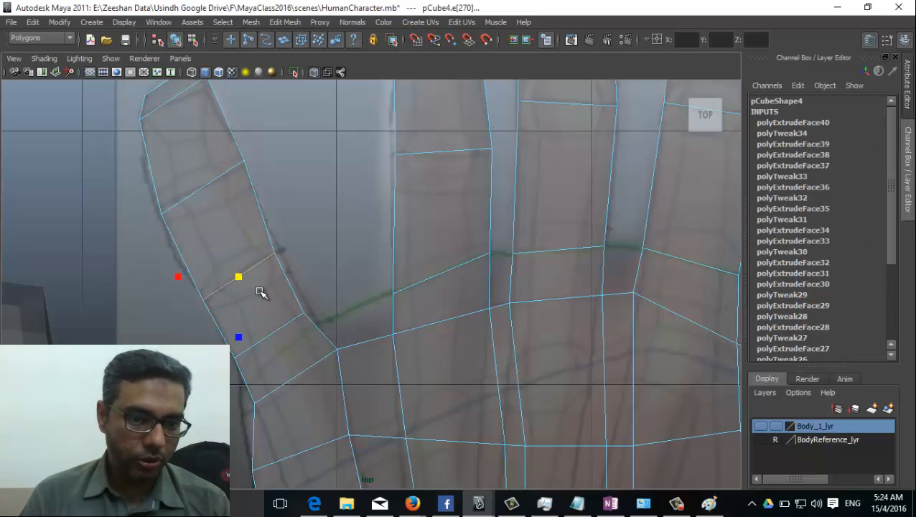
middle_click_drag(270, 307, 295, 330, "alt")
right_click_drag(342, 325, 384, 325, "alt")
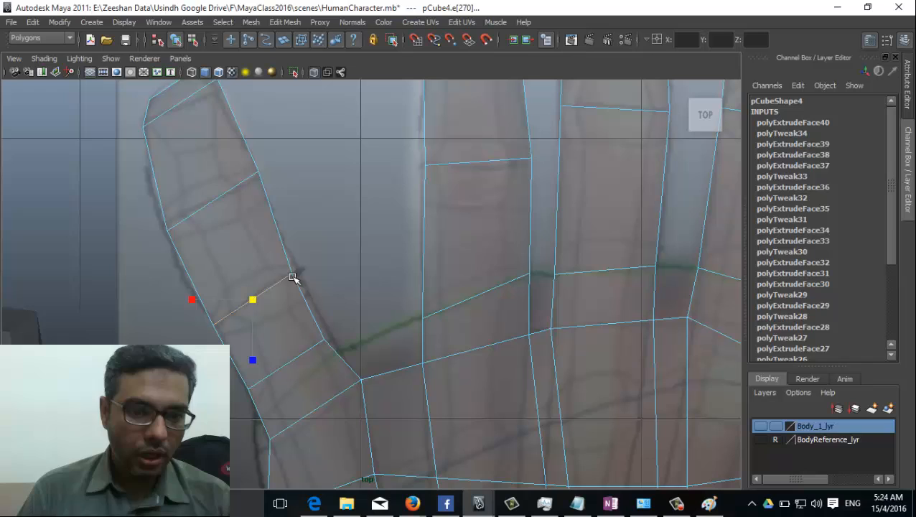
left_click(285, 22)
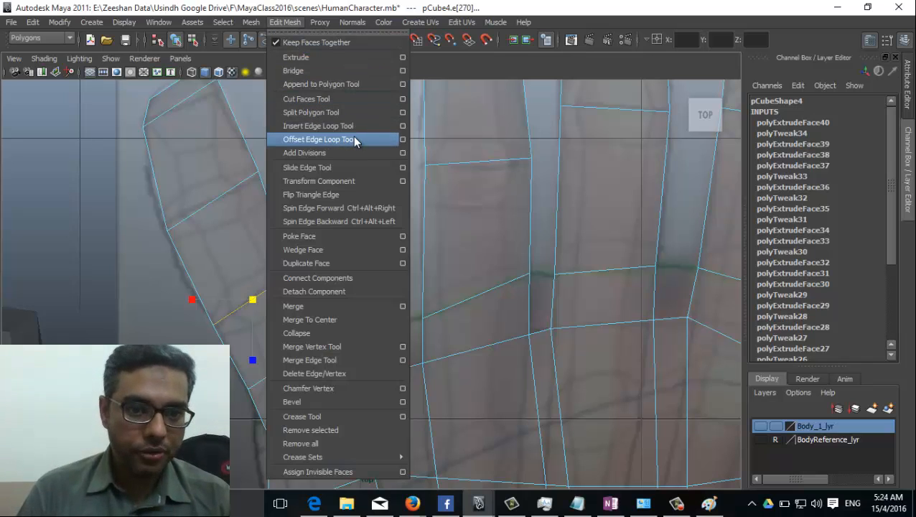
Step: Add offset edge loops around the first knuckle edges, checking them in perspective and top views
left_click(319, 139)
left_click_drag(277, 291, 287, 292)
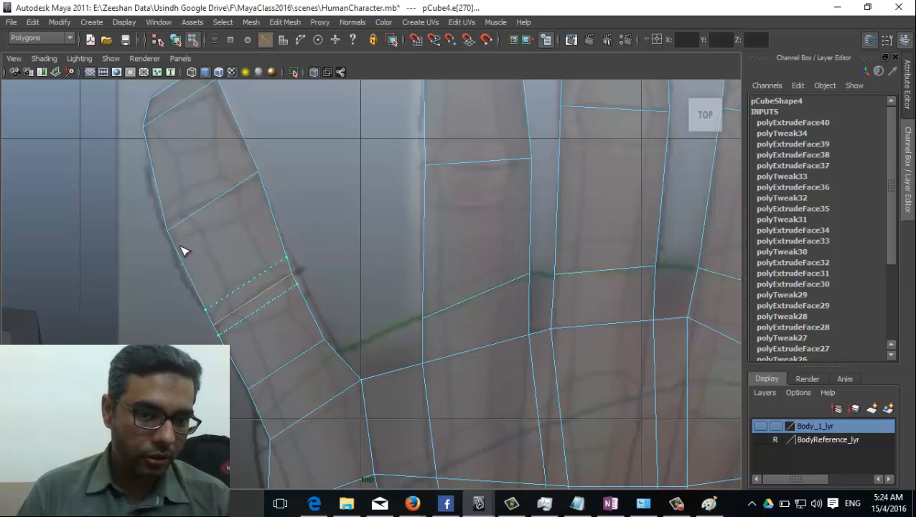
left_click_drag(182, 250, 183, 251)
key("space")
left_click_drag(282, 359, 292, 295)
left_click_drag(285, 346, 256, 363, "alt")
key("space")
key("space")
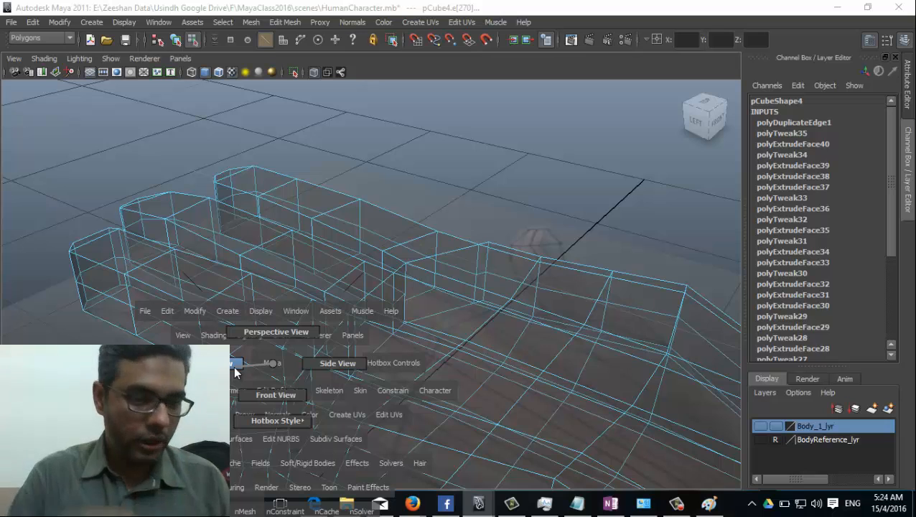
left_click_drag(235, 369, 235, 370)
middle_click_drag(303, 177, 314, 202, "alt")
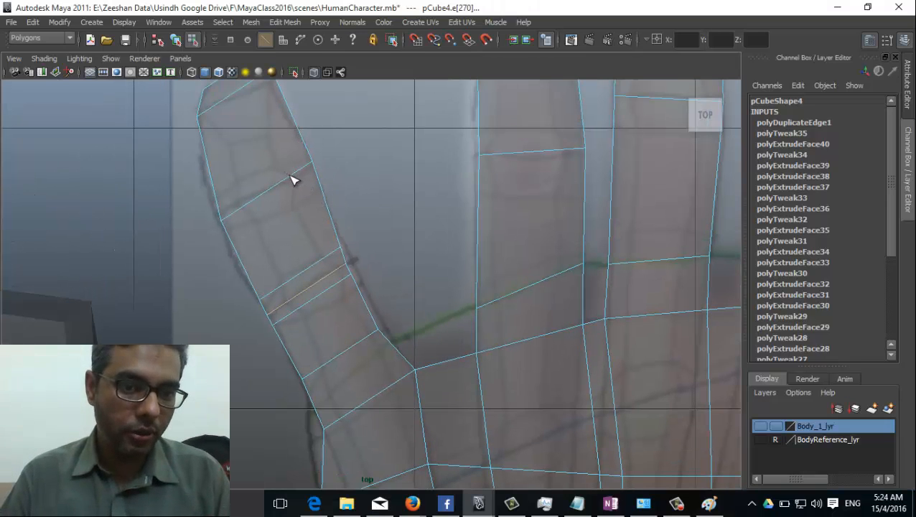
left_click_drag(284, 177, 175, 122)
middle_click_drag(279, 126, 302, 189, "alt")
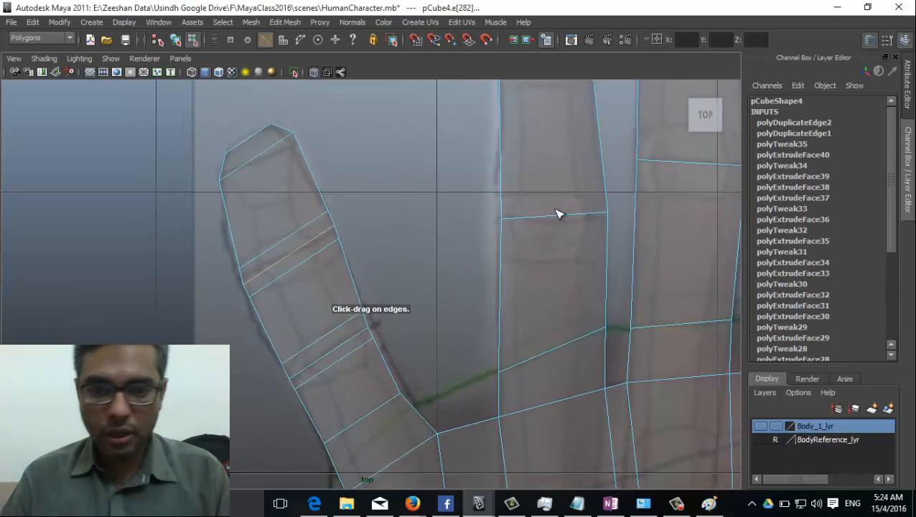
Step: Add offset loops around the next finger's knuckle edges with wider spacing
left_click_drag(559, 214, 569, 218)
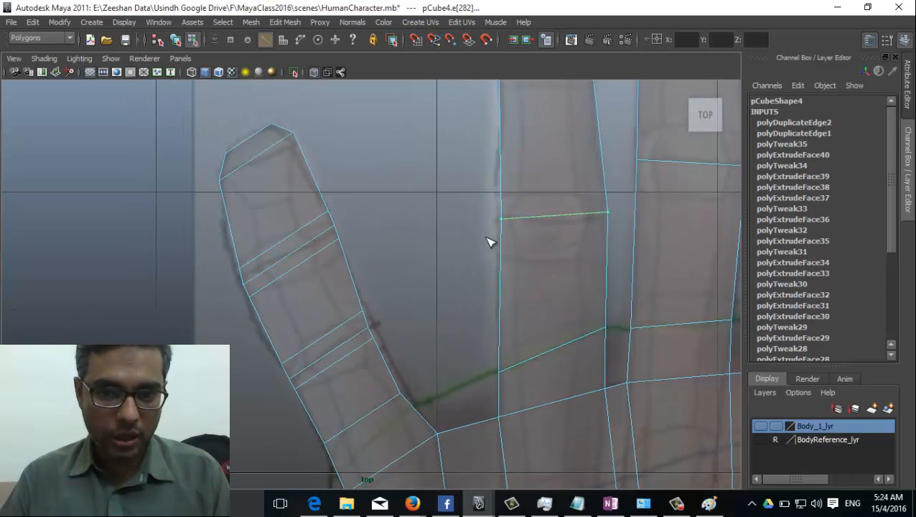
left_click_drag(523, 235, 522, 232)
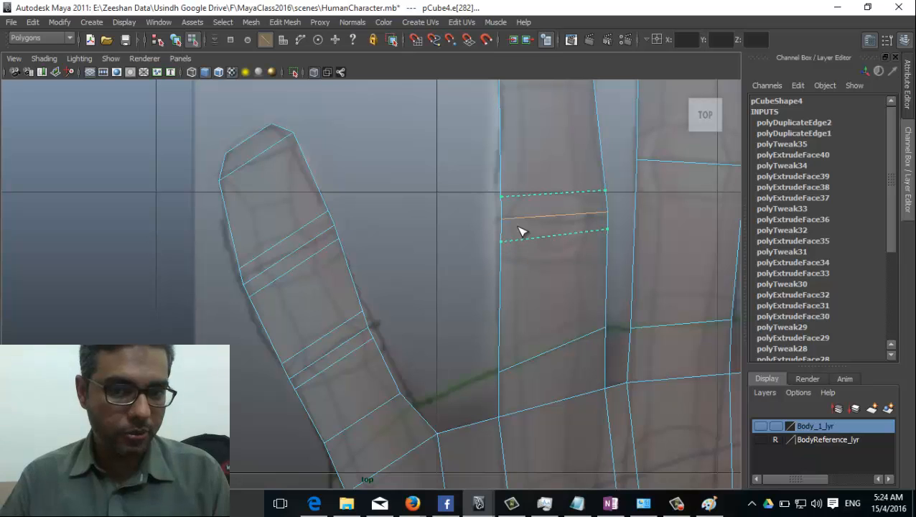
left_click_drag(528, 267, 516, 267)
right_click_drag(516, 267, 545, 307, "alt")
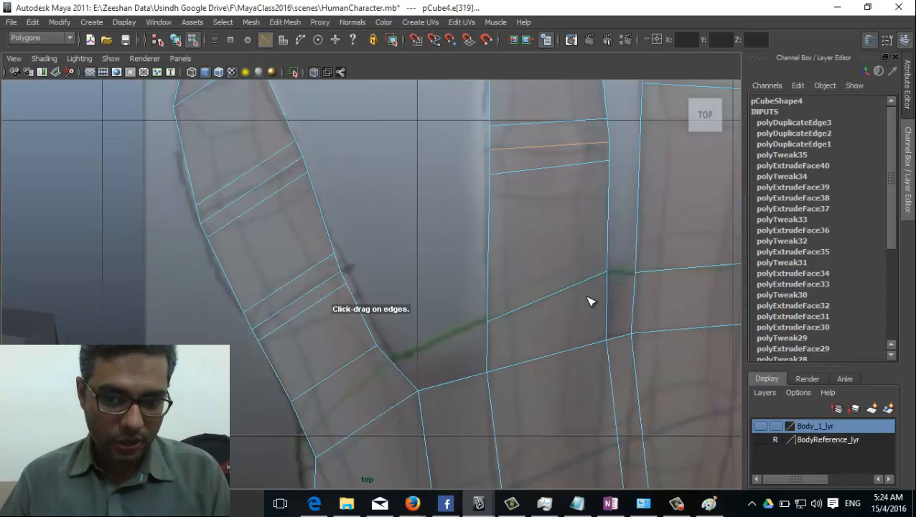
middle_click_drag(587, 301, 521, 398, "alt")
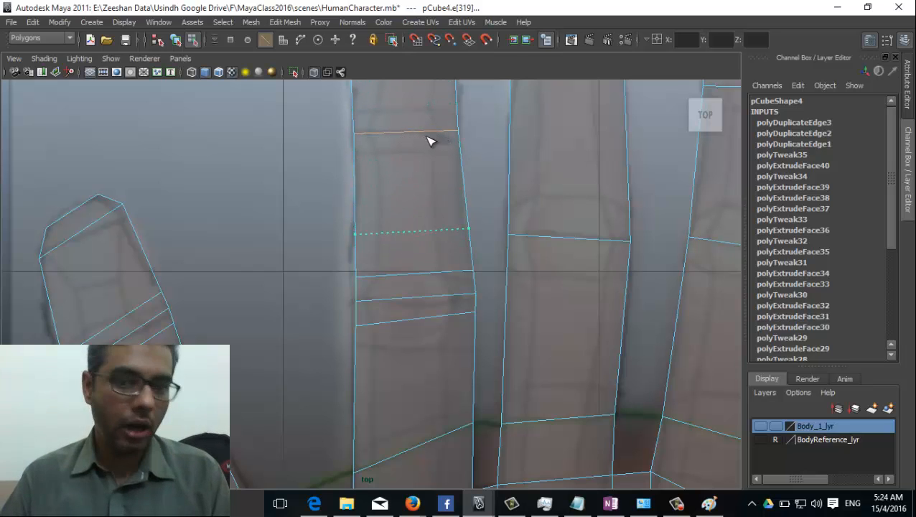
left_click_drag(365, 130, 365, 130)
middle_click_drag(365, 130, 291, 163, "alt")
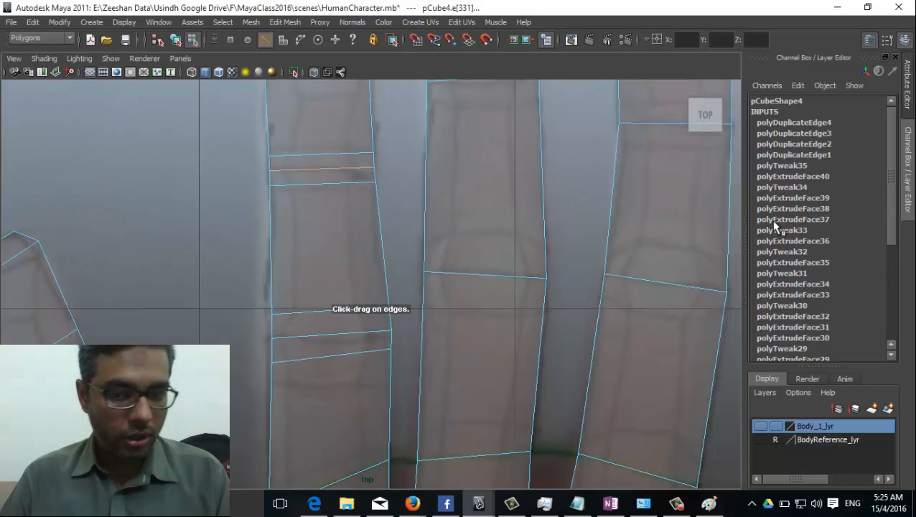
Step: Add offset loops on the remaining knuckle edges, including the rightmost finger's
left_click_drag(524, 281, 520, 268)
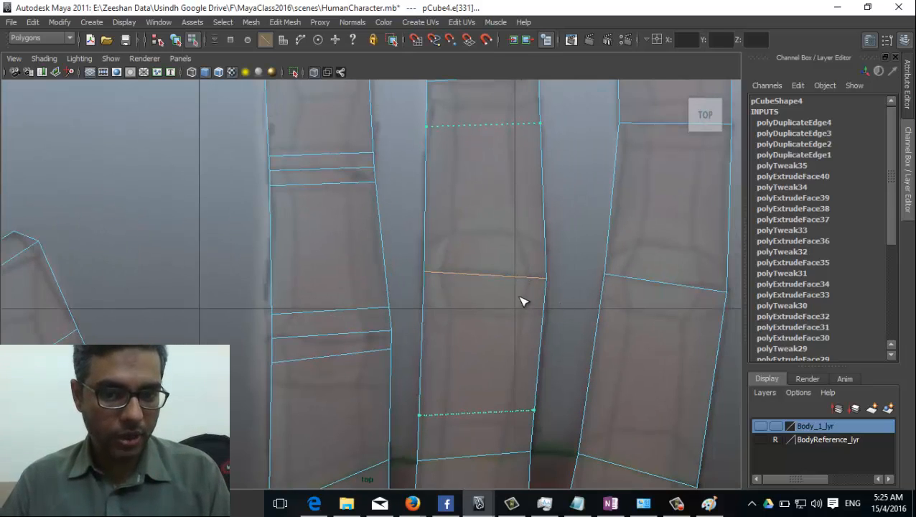
left_click_drag(423, 289, 460, 295)
middle_click_drag(549, 305, 517, 286, "alt")
left_click_drag(511, 284, 492, 282)
middle_click_drag(492, 282, 542, 298, "alt")
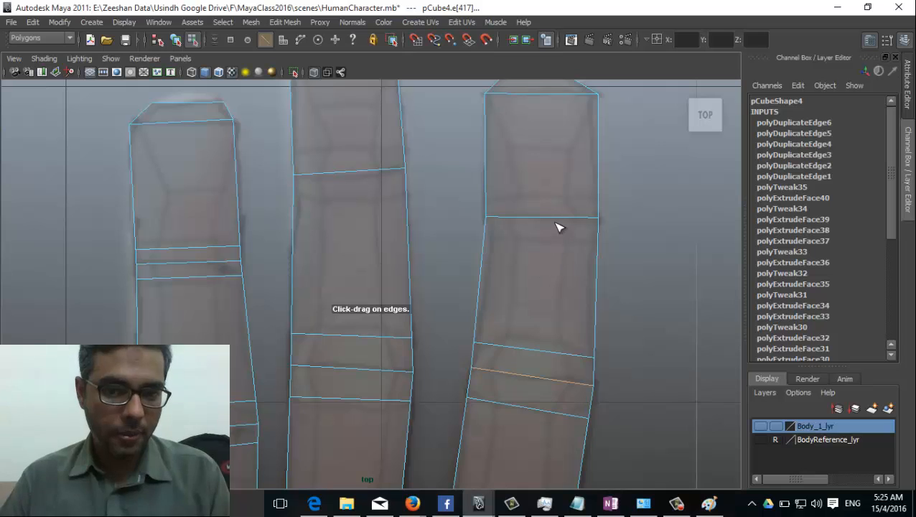
mouse_move(527, 224)
left_mouse_down()
mouse_move(514, 223)
mouse_move(535, 231)
left_mouse_up()
right_click_drag(535, 231, 416, 103, "alt")
left_click(284, 23)
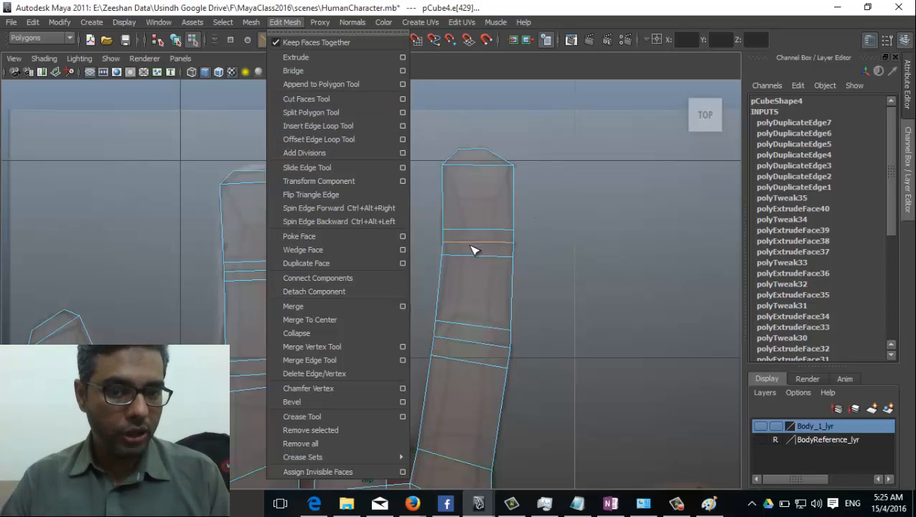
right_click_drag(231, 368, 308, 191, "alt")
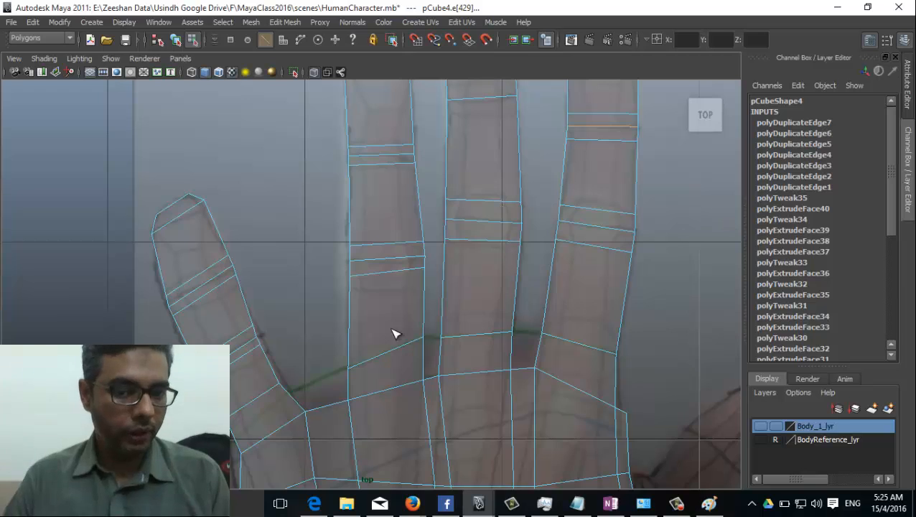
middle_click_drag(394, 333, 467, 210, "alt")
middle_click_drag(341, 278, 343, 246, "alt")
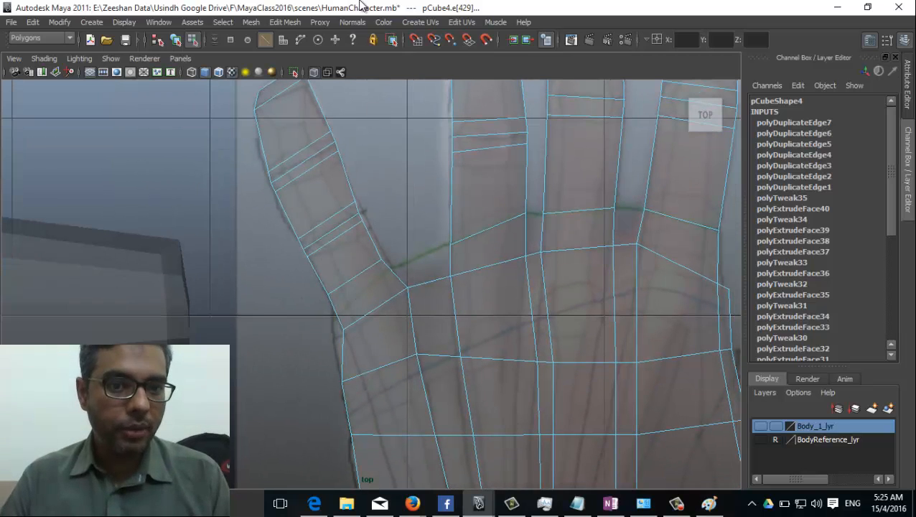
Step: Insert edge loops across the bases of all four fingers where they meet the palm
left_click(284, 22)
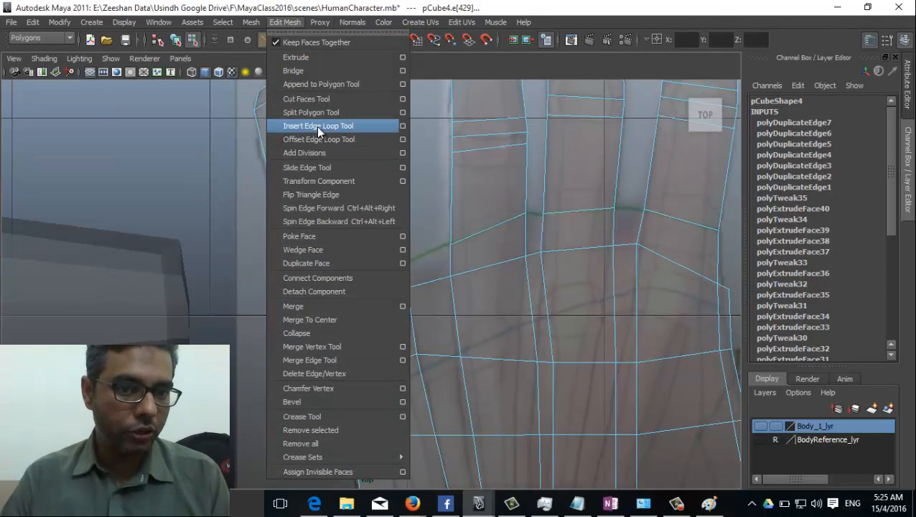
left_click(312, 127)
middle_click_drag(402, 302, 381, 271, "alt")
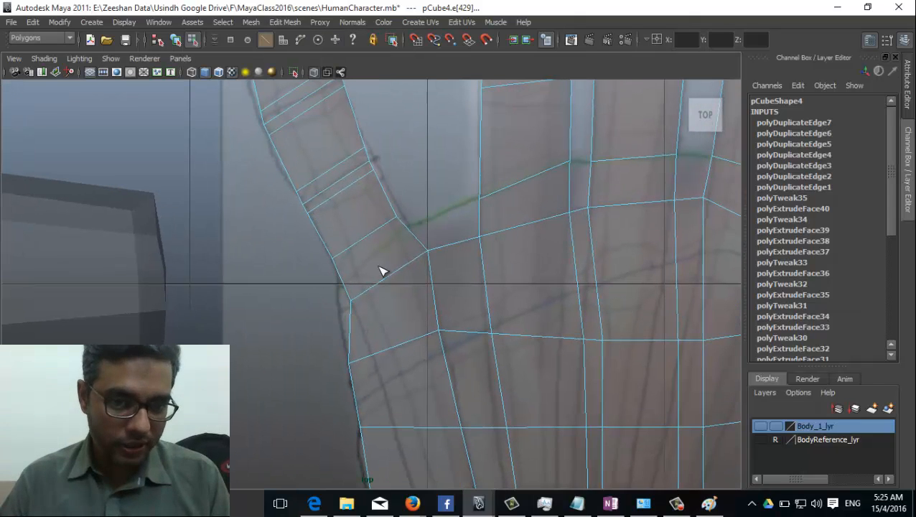
left_click(409, 233)
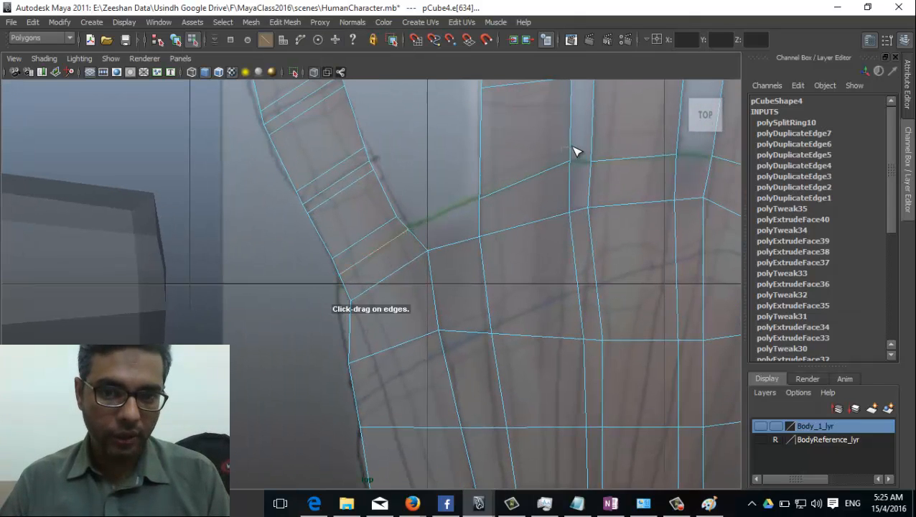
left_click(572, 153)
middle_click_drag(573, 153, 482, 228, "alt")
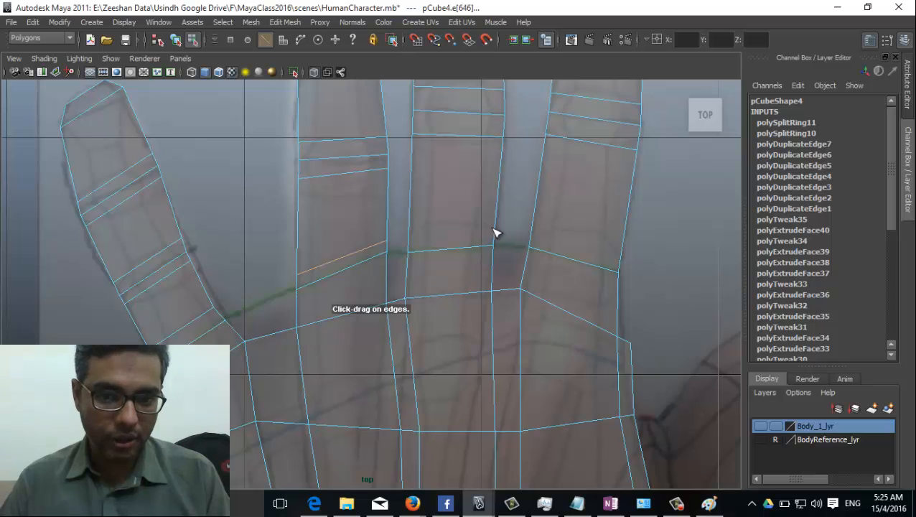
left_click(495, 232)
left_click(538, 233)
mouse_move(538, 233)
middle_mouse_down("alt")
mouse_move(556, 237)
mouse_move(545, 235)
middle_mouse_up("alt")
Step: Frame the hand over the reference image and switch to vertex mode with the Move tool
middle_click_drag(547, 198, 526, 282, "alt")
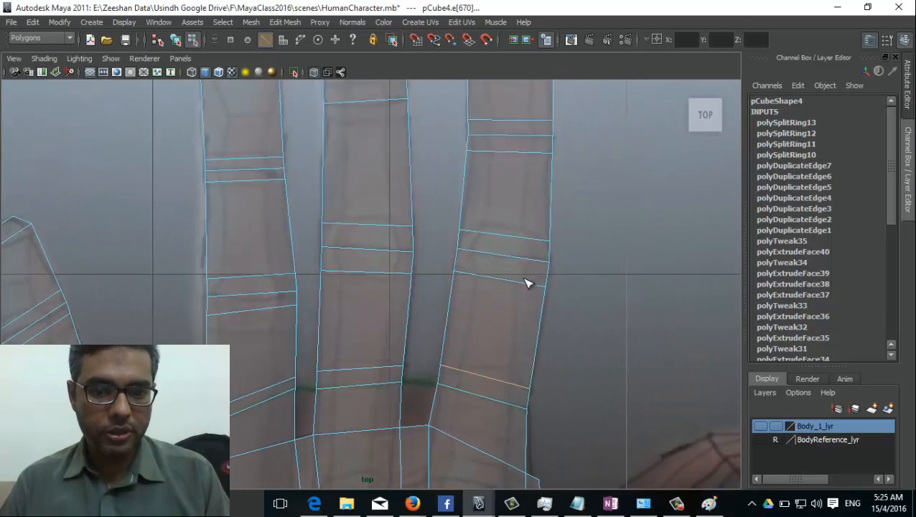
middle_click_drag(449, 351, 517, 378, "alt")
middle_click_drag(507, 208, 504, 371, "alt")
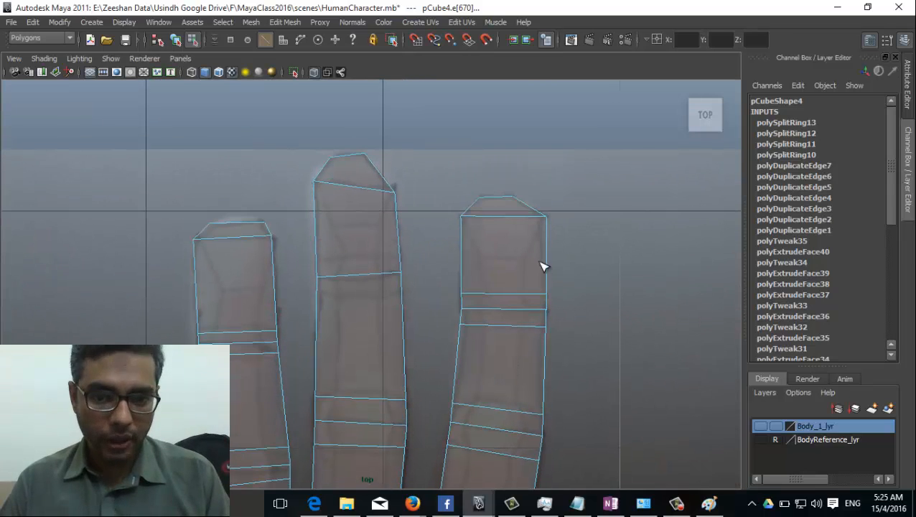
middle_click_drag(249, 351, 401, 306, "alt")
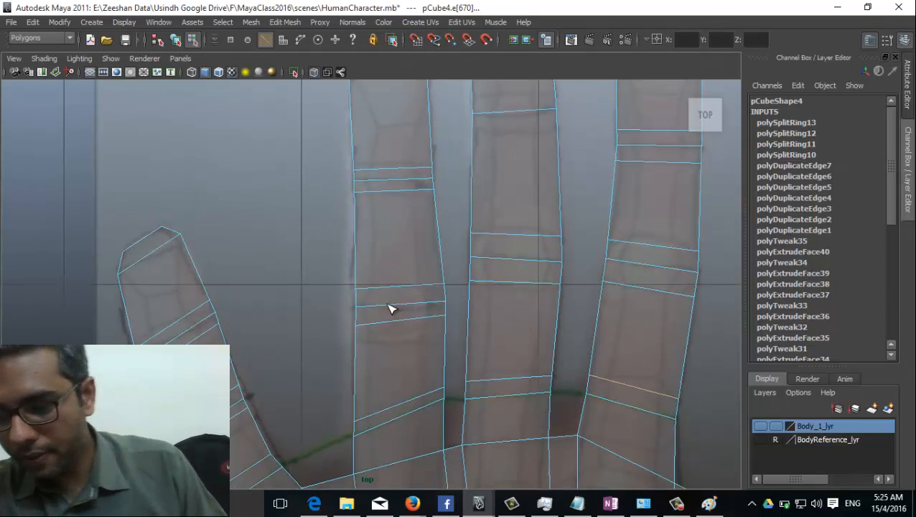
right_click_drag(736, 256, 547, 321, "alt")
right_click_drag(327, 301, 407, 286, "alt")
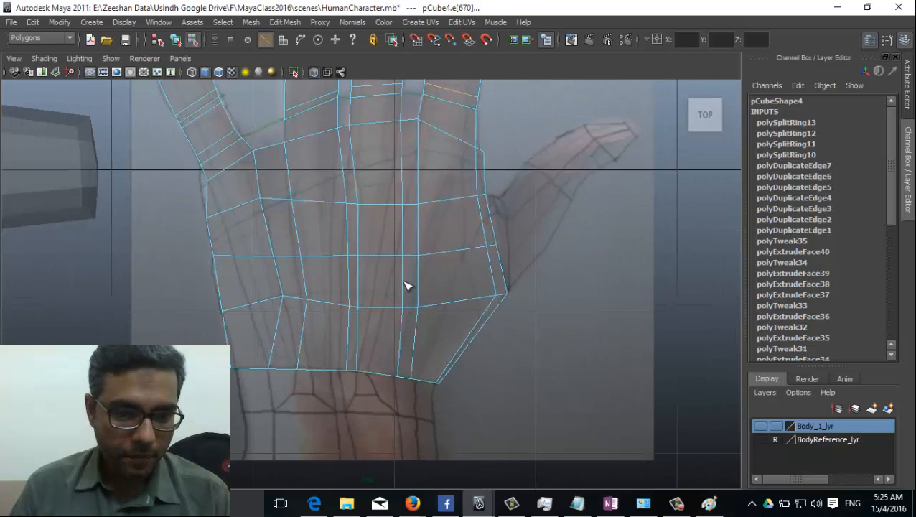
middle_click_drag(406, 286, 419, 325, "alt")
right_click_drag(419, 324, 396, 333, "alt")
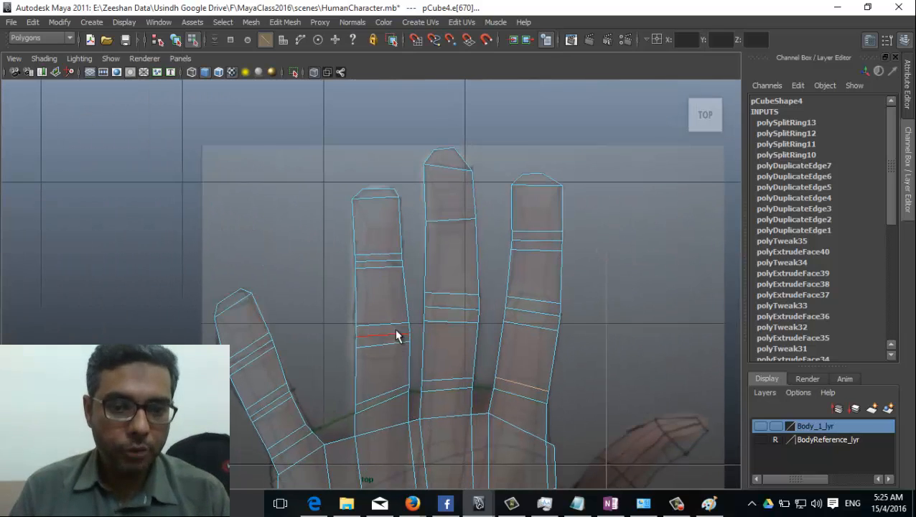
right_click(394, 329)
left_click(342, 259)
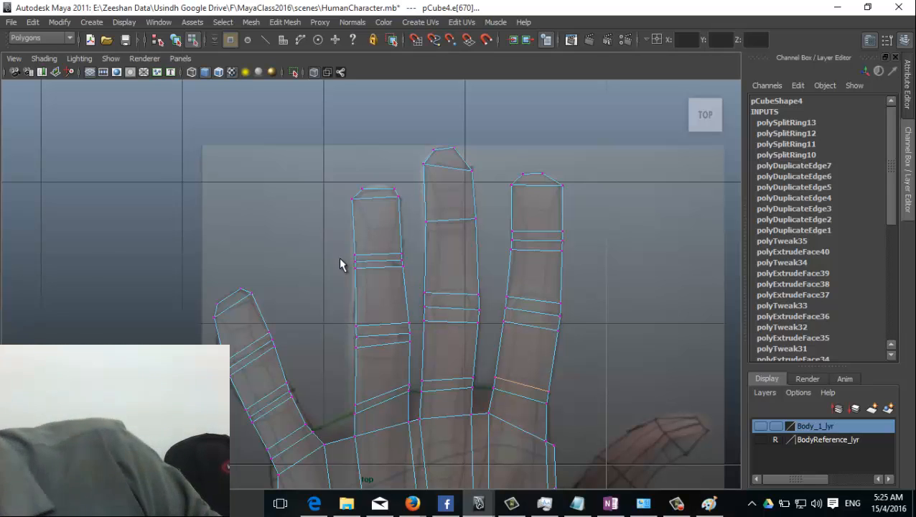
key("w")
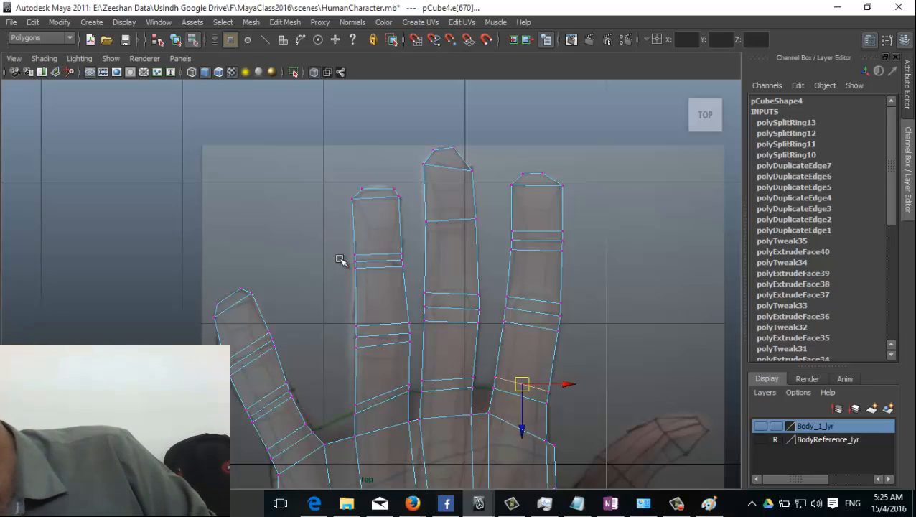
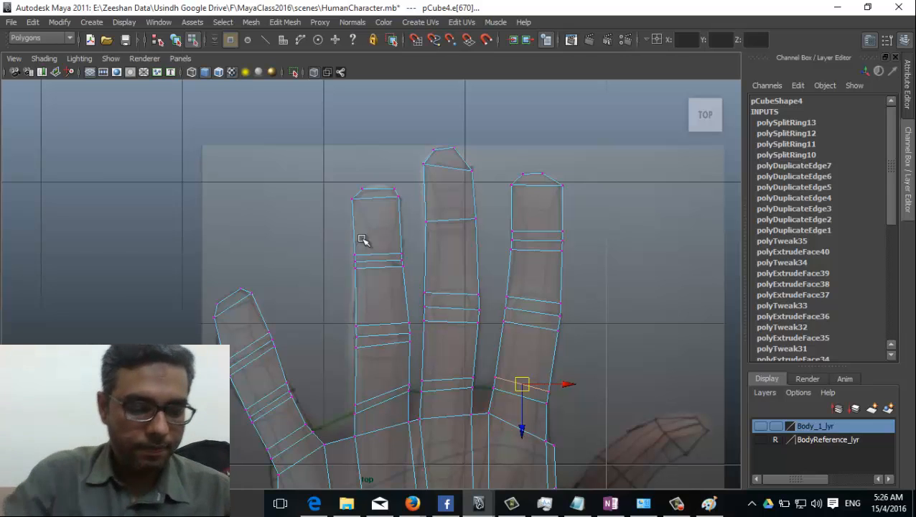
Step: In the top view, lower the overlapping crease vertices on the ring finger slightly
key("XF86MonBrightnessDown")
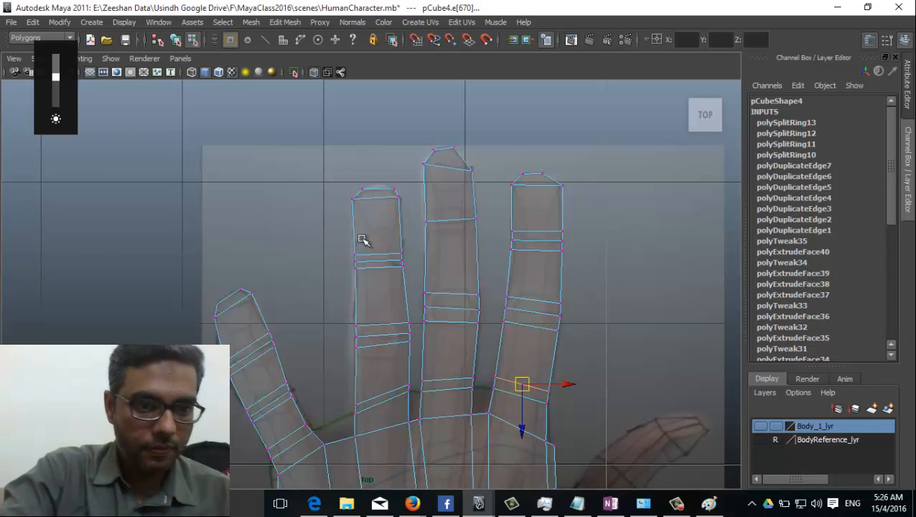
scroll(405, 288, "down", 5)
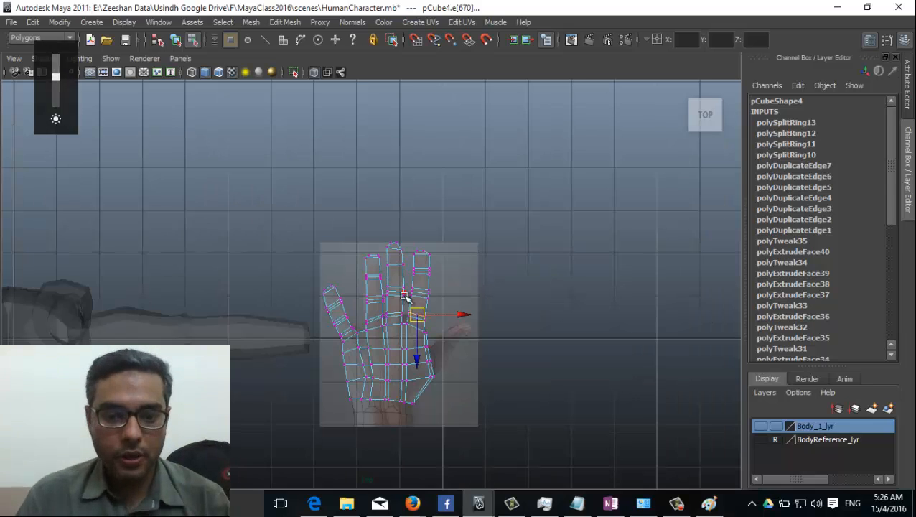
scroll(374, 323, "up", 10)
scroll(393, 362, "up", 5)
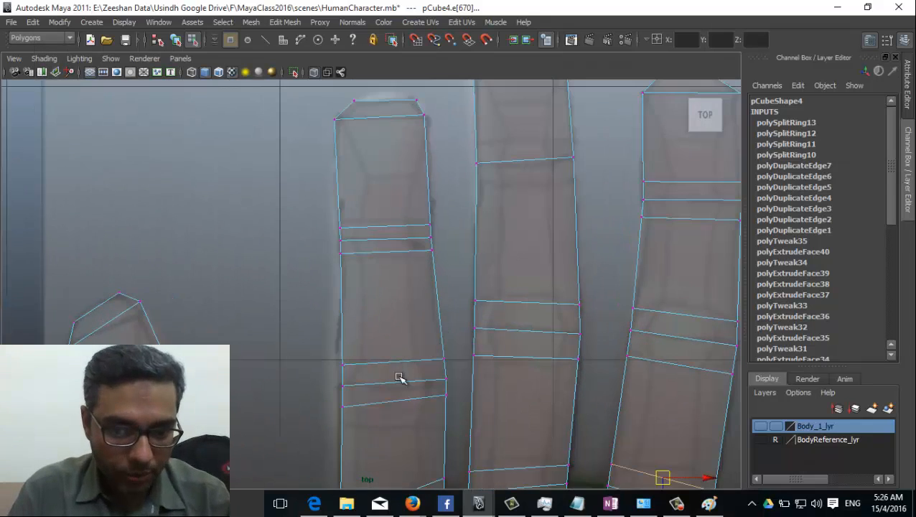
right_click_drag(397, 259, 352, 264)
scroll(391, 298, "up", 1)
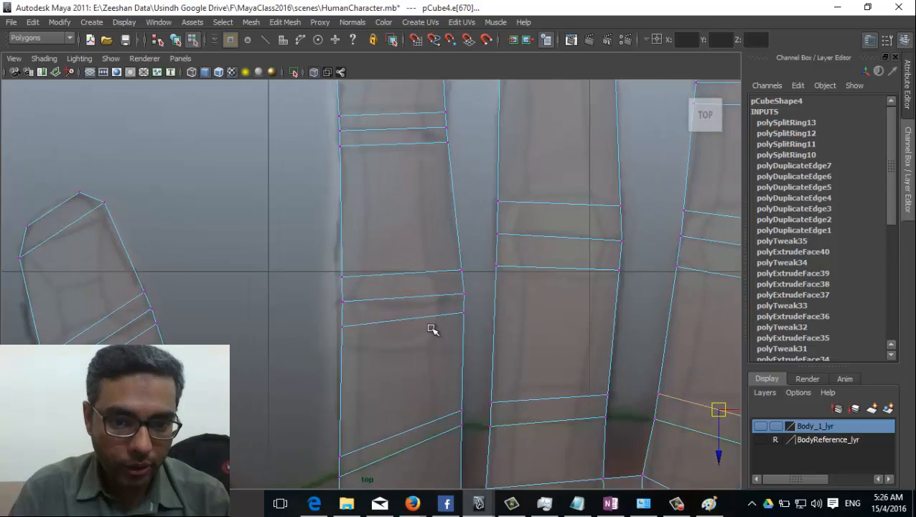
mouse_move(351, 270)
left_mouse_down()
mouse_move(332, 287)
mouse_move(347, 284)
left_mouse_up()
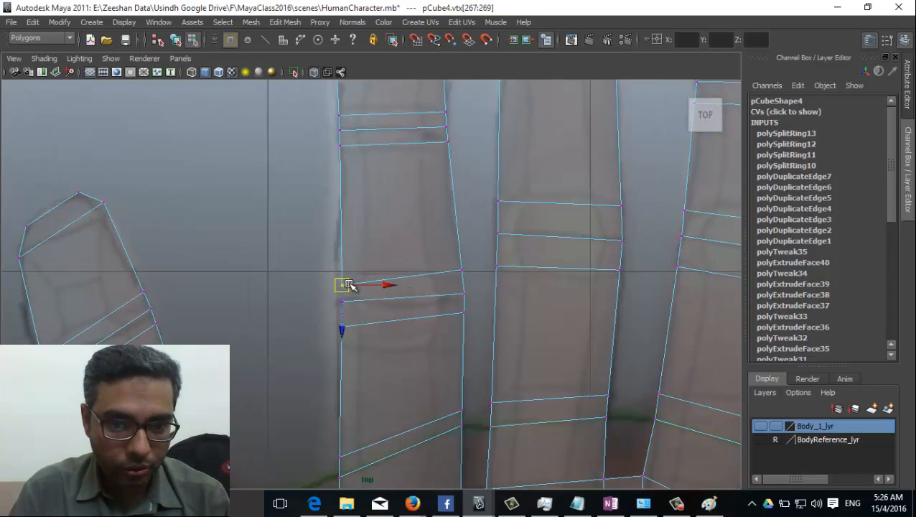
left_click(370, 298)
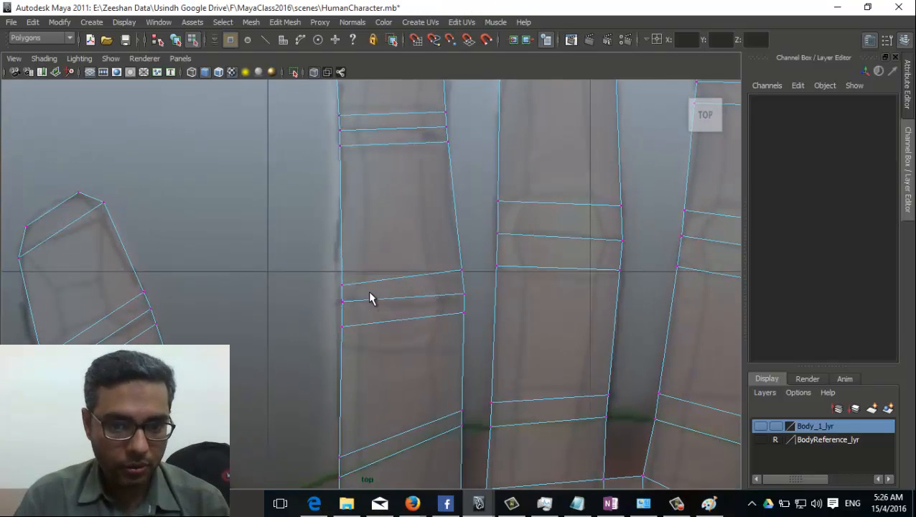
key("ctrl+z")
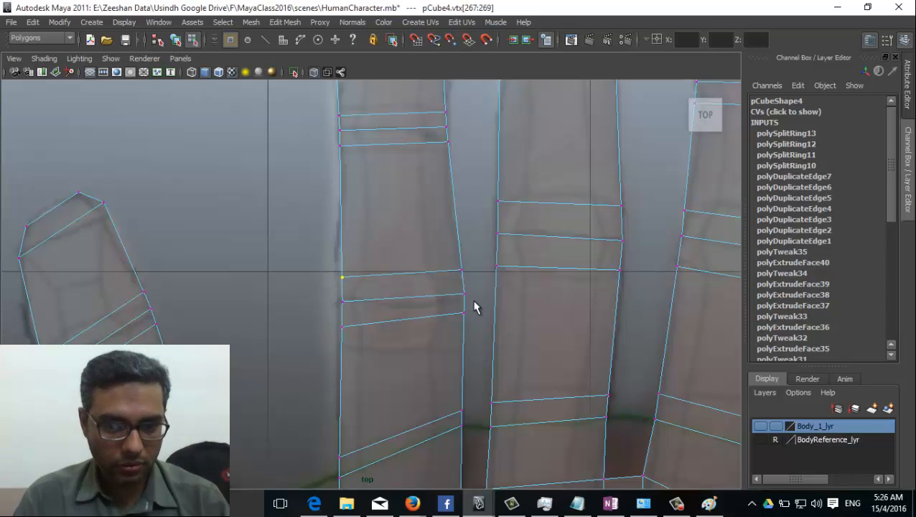
scroll(474, 307, "down", 3)
scroll(380, 266, "up", 2)
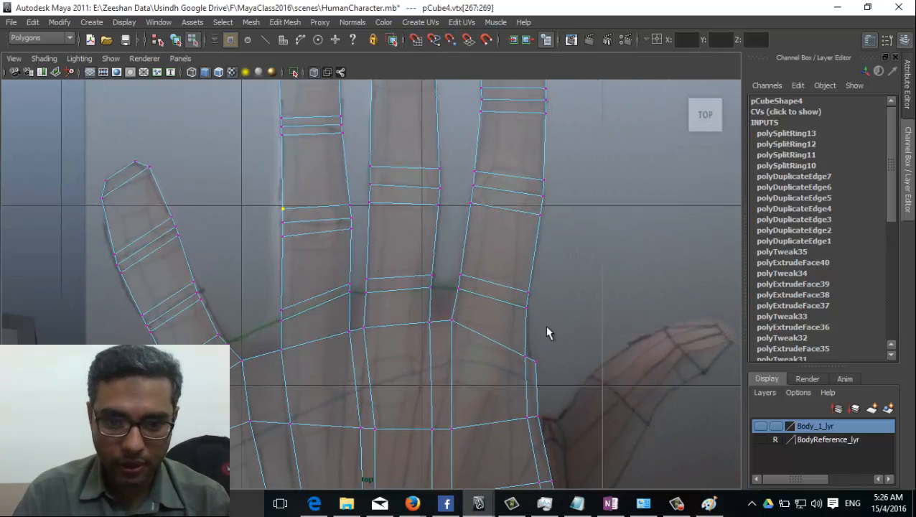
Step: Reframe the fingertips and switch to the perspective view through the hotbox
middle_click_drag(546, 332, 506, 405, "alt")
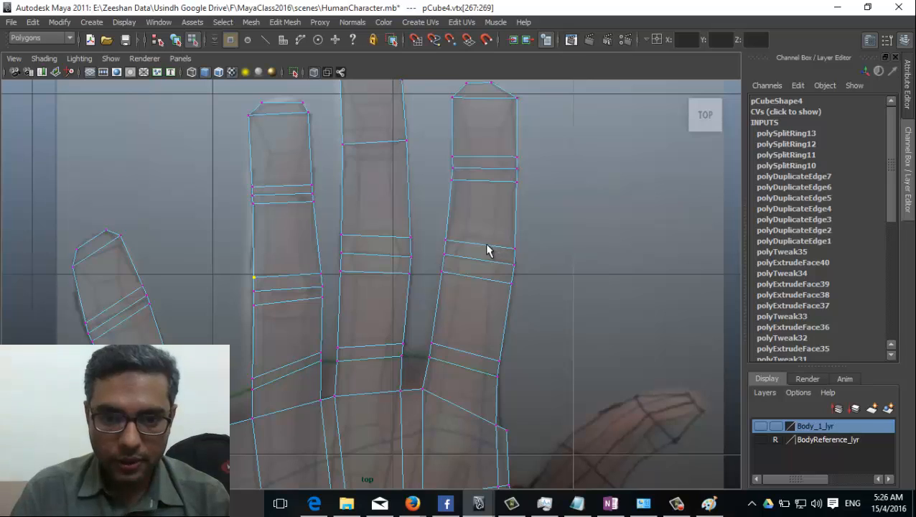
scroll(458, 270, "down", 5)
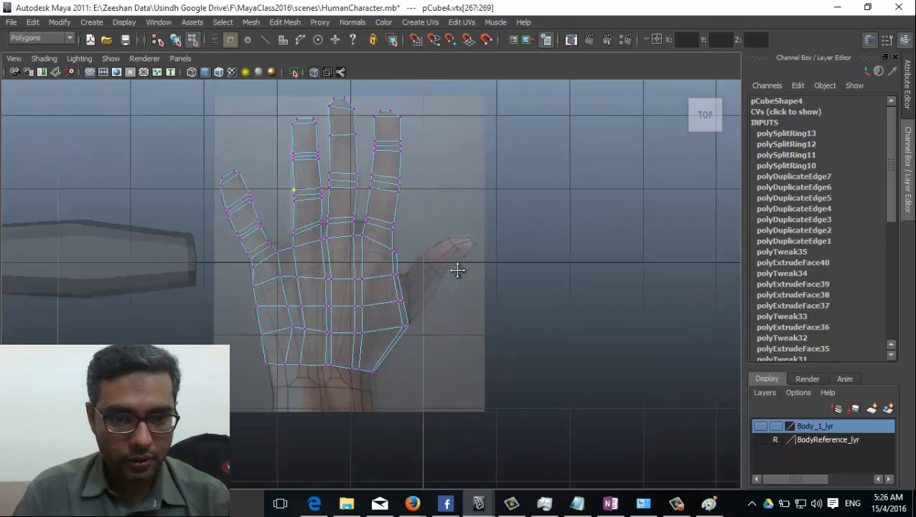
right_click_drag(458, 269, 542, 292, "alt")
key("space")
left_click_drag(350, 273, 350, 241)
Step: Turn off Shading > X-Ray so the hand mesh displays solid
left_click_drag(404, 338, 363, 318, "alt")
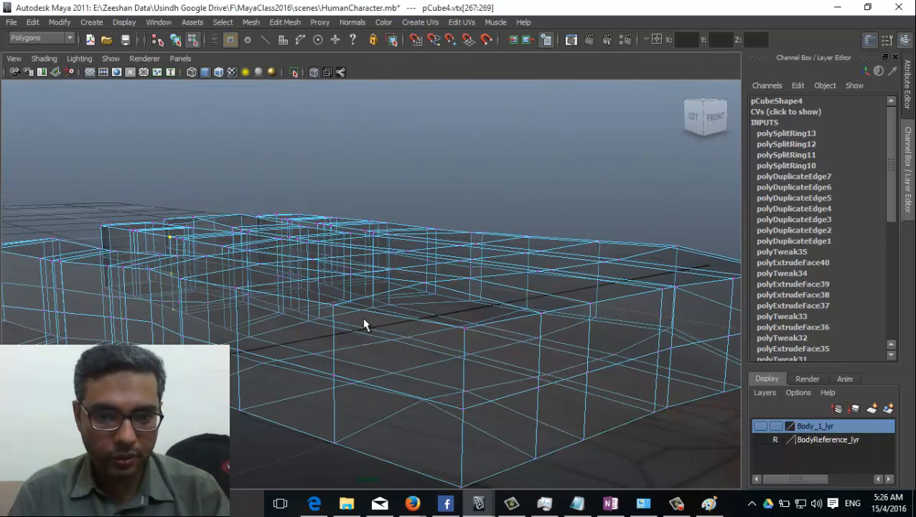
left_click(51, 59)
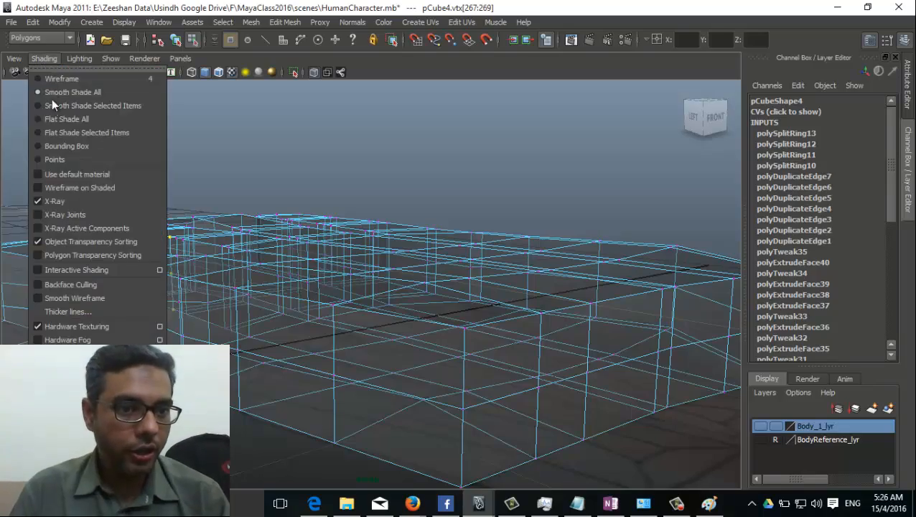
left_click(73, 202)
Step: In Face mode, select the two side faces at the thumb base
mouse_move(502, 302)
left_mouse_down("alt")
mouse_move(583, 421)
mouse_move(407, 382)
mouse_move(665, 362)
mouse_move(518, 328)
mouse_move(219, 336)
mouse_move(333, 374)
mouse_move(364, 479)
mouse_move(417, 401)
mouse_move(272, 377)
mouse_move(291, 390)
mouse_move(323, 370)
mouse_move(369, 359)
mouse_move(382, 376)
mouse_move(352, 355)
left_mouse_up("alt")
right_click_drag(330, 268, 328, 316)
left_click(335, 298)
left_click(265, 353, "shift")
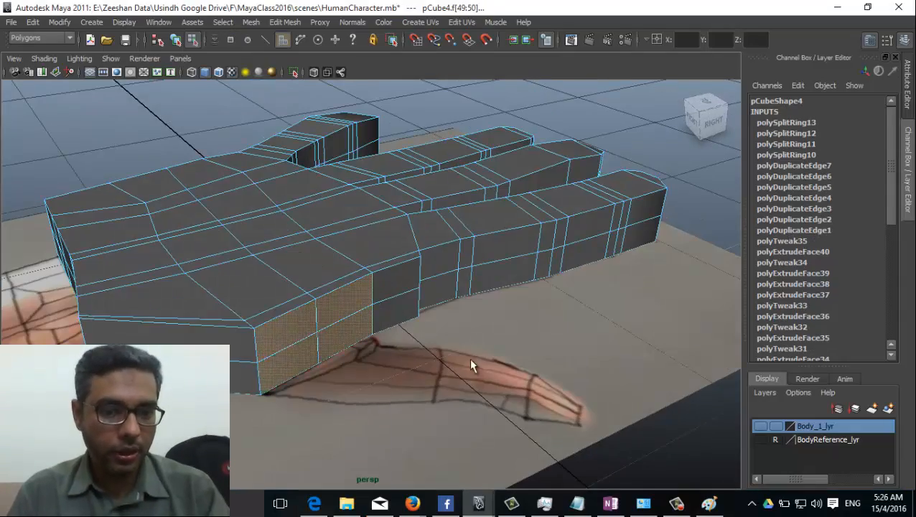
left_click_drag(470, 360, 360, 304, "alt")
Step: Extrude the side faces with Edit Mesh > Extrude, pulling them out and scaling them down
left_click(285, 22)
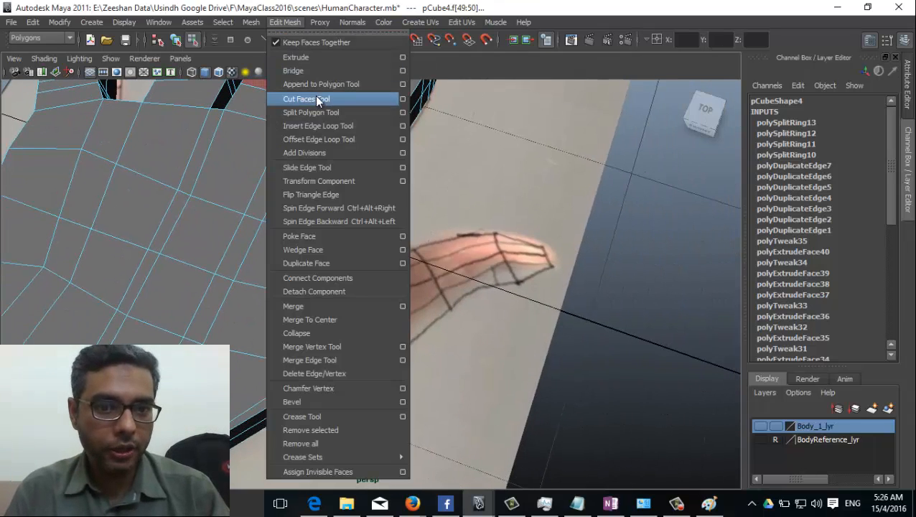
left_click(321, 57)
left_click_drag(386, 302, 403, 307)
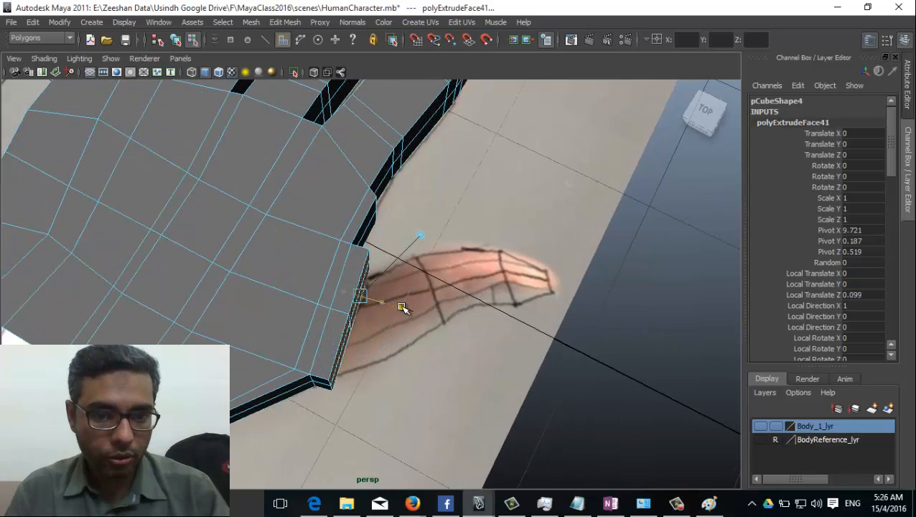
left_click_drag(339, 358, 289, 352, "alt")
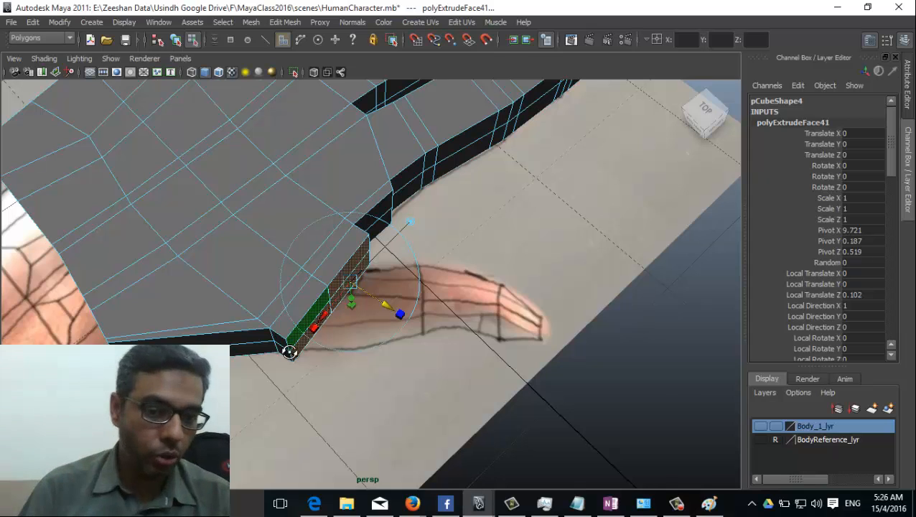
left_click_drag(289, 351, 355, 293, "alt")
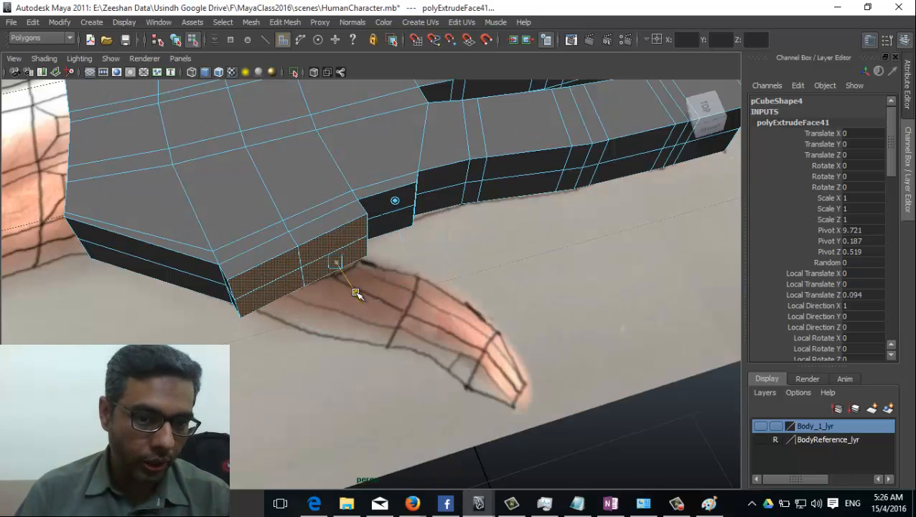
mouse_move(280, 290)
left_mouse_down()
mouse_move(313, 291)
mouse_move(237, 309)
mouse_move(129, 293)
mouse_move(370, 327)
left_mouse_up()
Step: Extrude two more thumb segments, thinning them and rotating them to follow the reference thumb
key("ctrl+e")
left_click_drag(308, 313, 329, 316)
key("ctrl+e")
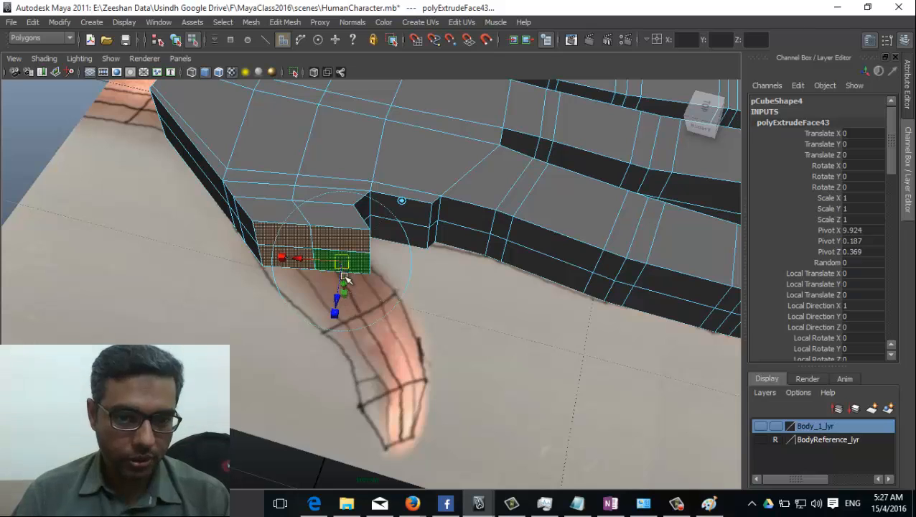
left_click_drag(343, 276, 340, 327)
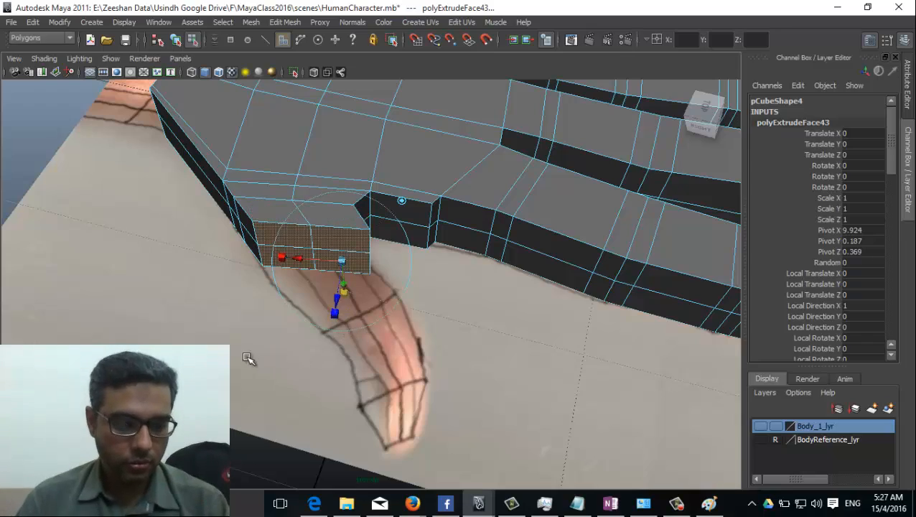
left_click_drag(247, 359, 343, 326, "alt")
left_click_drag(409, 257, 445, 264)
left_click_drag(388, 331, 402, 359)
Step: Reselect the thumb's end faces, ready for the next extrusion
left_click(425, 359)
left_click(415, 323)
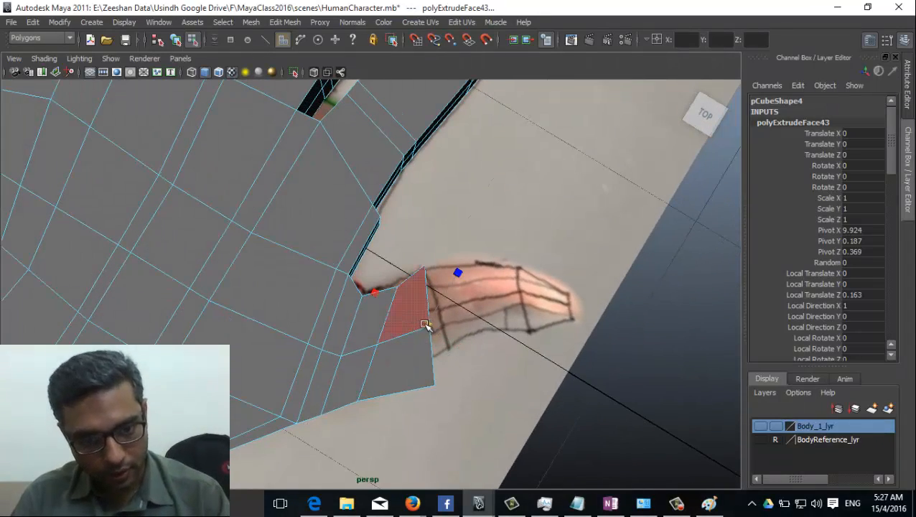
left_click(427, 324)
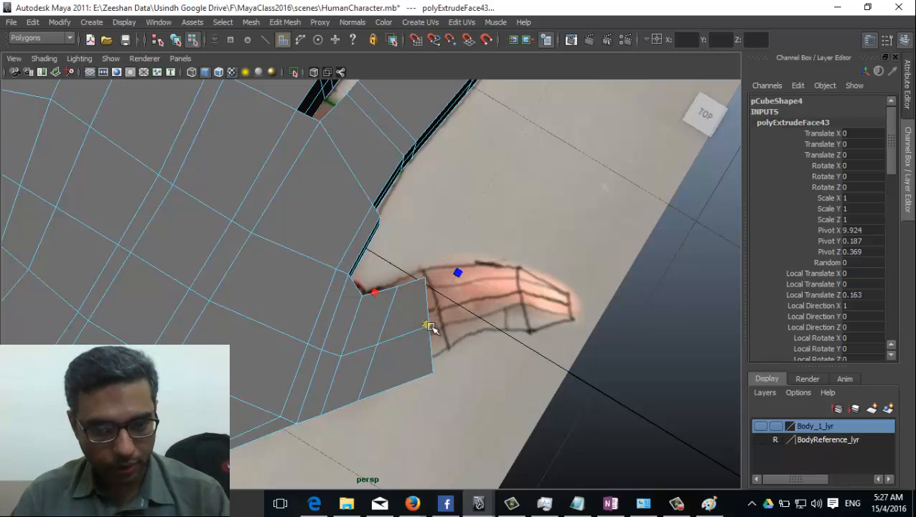
left_click(439, 329)
key("e")
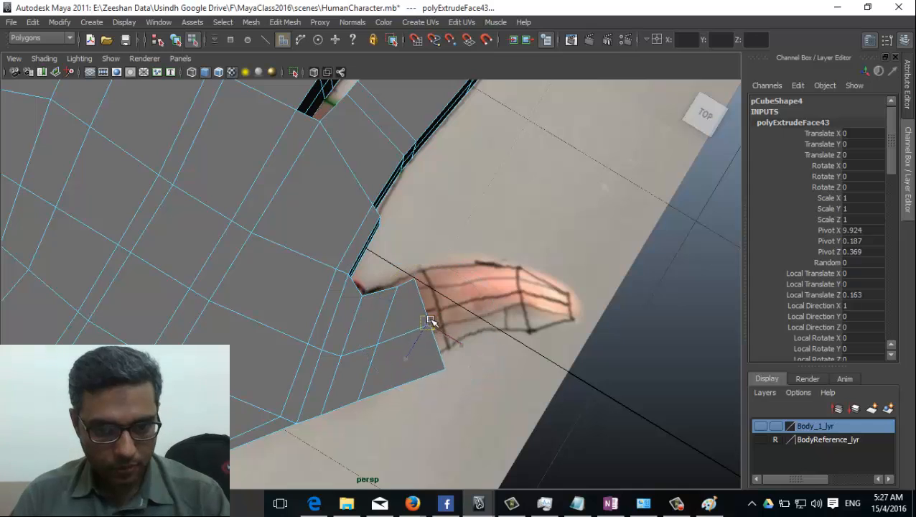
key("w")
left_click_drag(429, 317, 391, 349, "alt")
key("g")
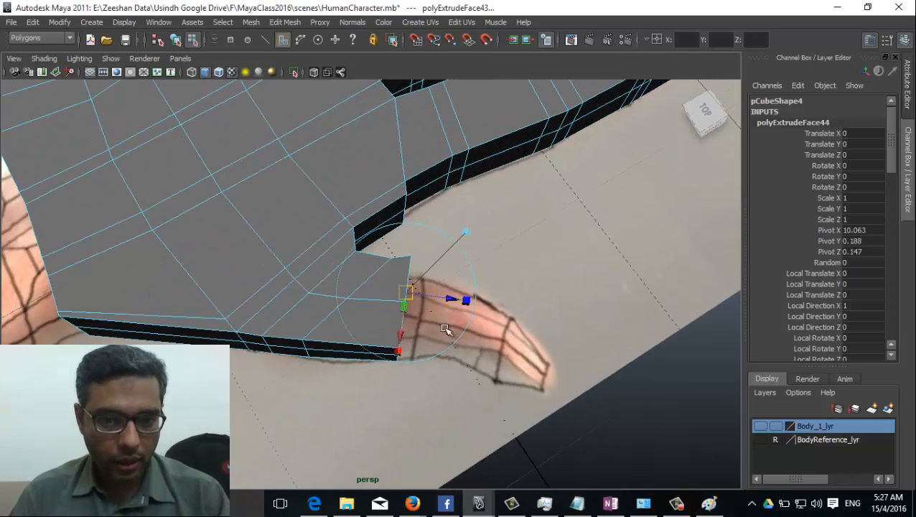
mouse_move(448, 302)
left_mouse_down("alt")
mouse_move(460, 303)
mouse_move(446, 313)
left_mouse_up("alt")
left_click(448, 300)
key("z")
Step: Switch to the top view and zoom in on the extruded thumb
left_click_drag(411, 343, 331, 337, "alt")
key("space")
middle_click_drag(377, 219, 352, 229, "alt")
right_click_drag(351, 229, 459, 337, "alt")
Step: Pull the thumb segment out, then extrude again and lengthen it along the reference
middle_click_drag(331, 307, 290, 342, "alt")
right_click_drag(305, 302, 338, 287, "alt")
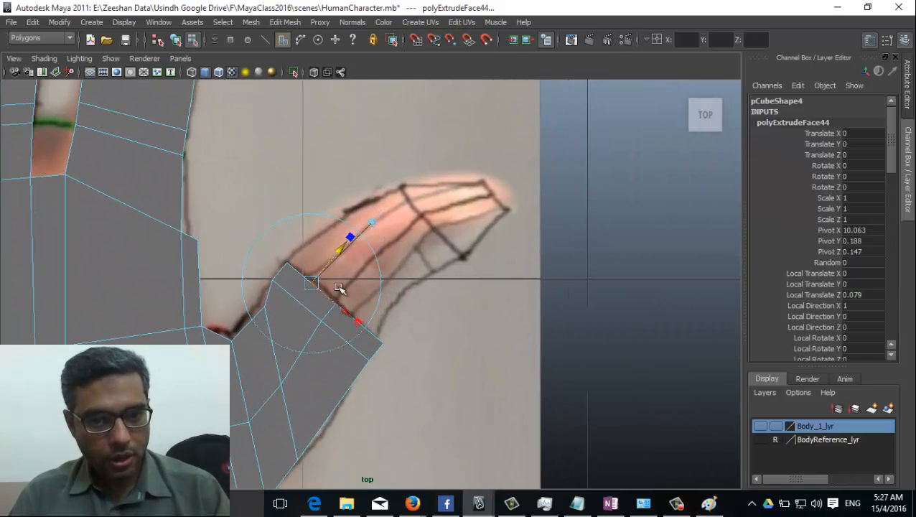
mouse_move(334, 257)
left_mouse_down()
mouse_move(374, 229)
mouse_move(389, 189)
mouse_move(275, 292)
mouse_move(383, 234)
mouse_move(343, 268)
mouse_move(352, 258)
left_mouse_up()
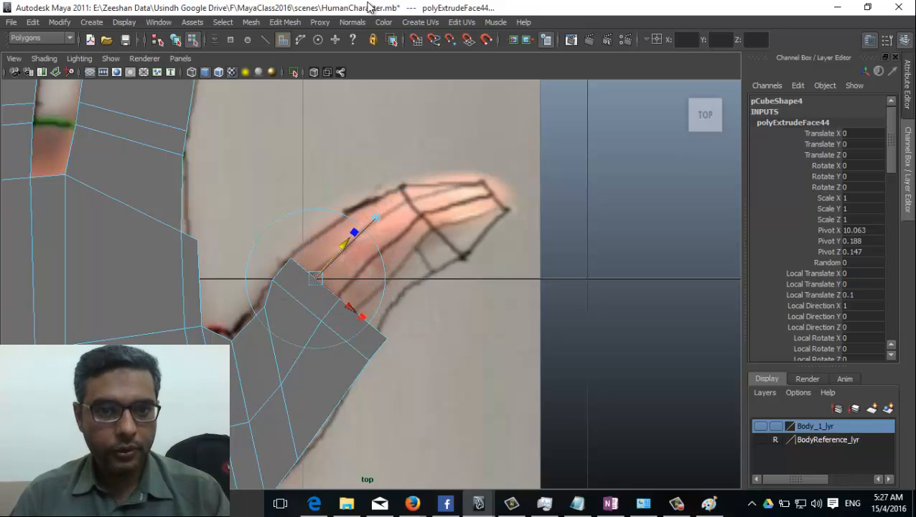
left_click(284, 22)
left_click(301, 56)
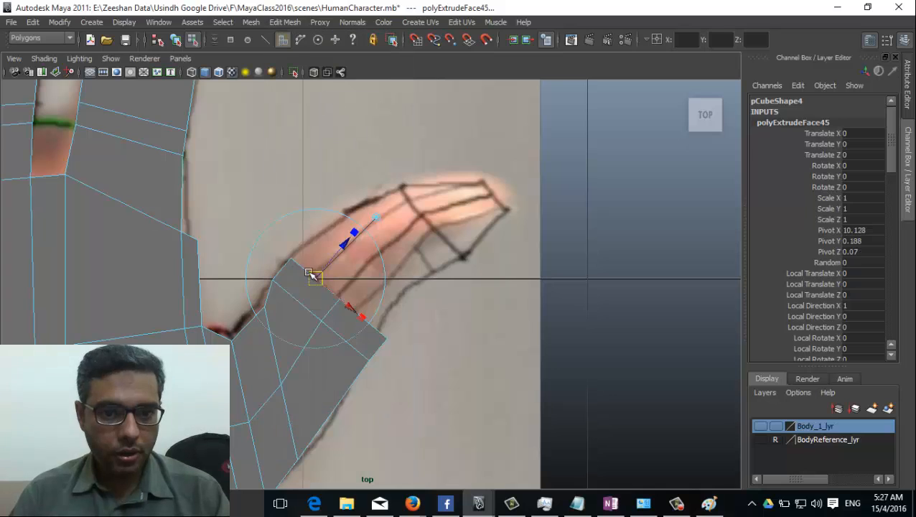
left_click_drag(350, 239, 378, 226)
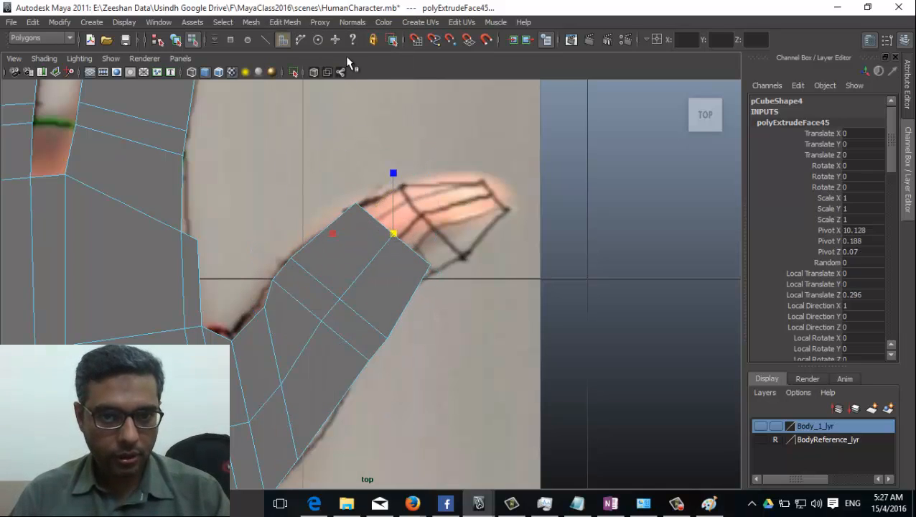
Step: Extrude another thumb segment, rotating and moving its end to follow the reference
key("g")
left_click_drag(405, 185, 425, 161)
key("e")
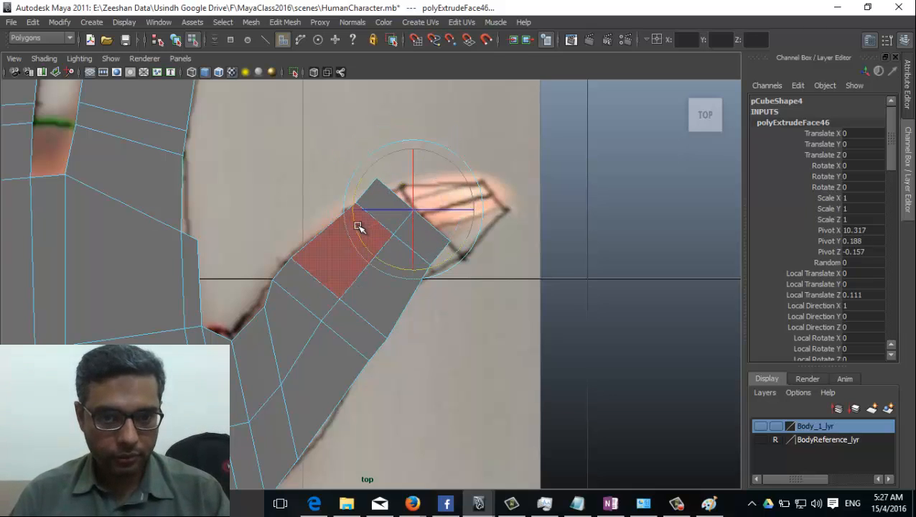
left_click_drag(358, 227, 358, 208)
key("w")
left_click_drag(416, 215, 435, 221)
key("r")
Step: Extrude the thumb's end face, pulling it out to the tip and narrowing it
key("ctrl+e")
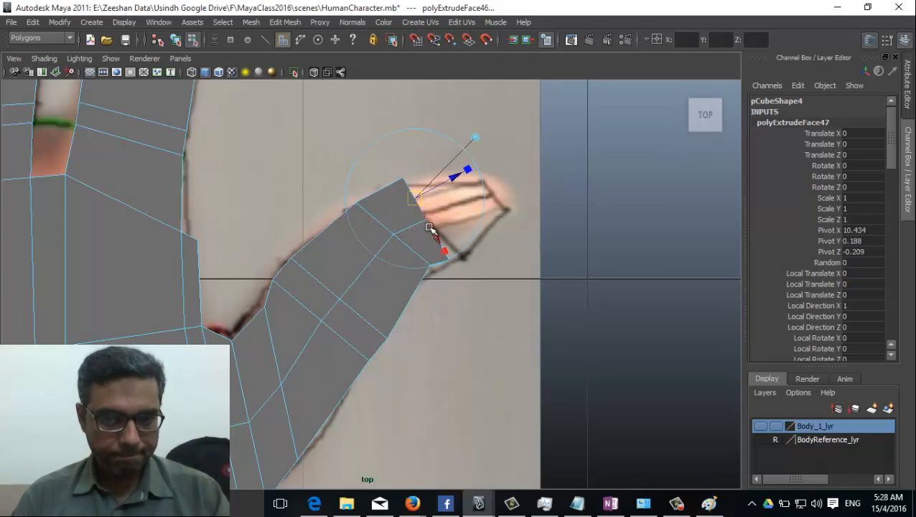
left_click_drag(454, 184, 485, 179)
key("t")
key("w")
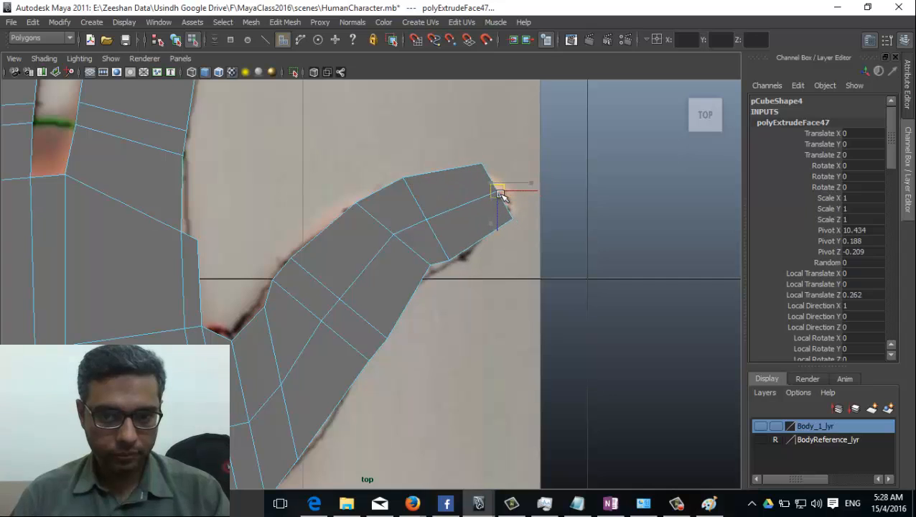
right_click_drag(345, 284, 279, 265)
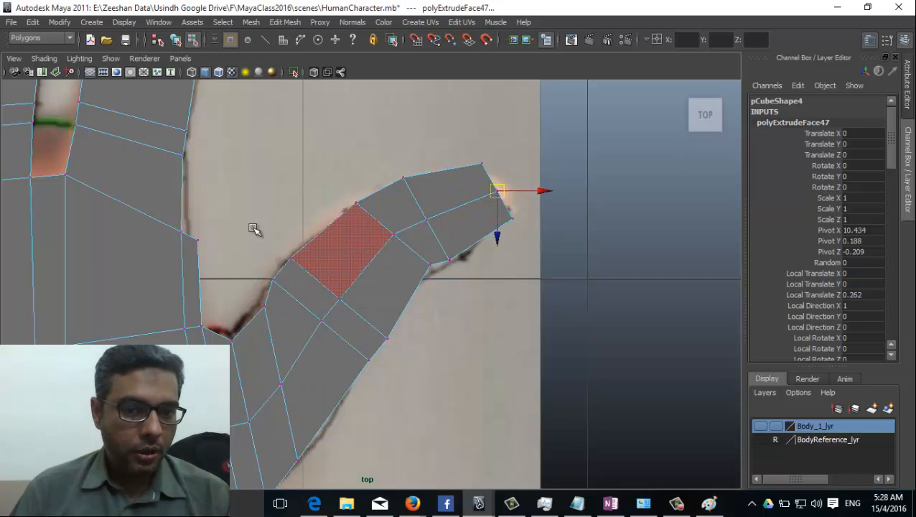
Step: Turn on Shading > X-Ray so the mesh shows over the reference
left_click(44, 58)
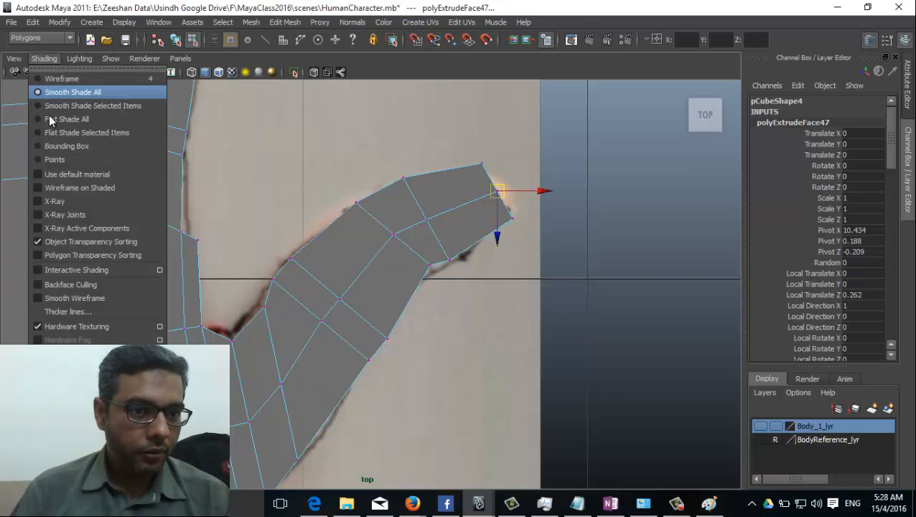
left_click(69, 204)
middle_click_drag(330, 298, 345, 249, "alt")
Step: Move the thumb-base and lower-edge vertices onto the reference outline
left_click(282, 263)
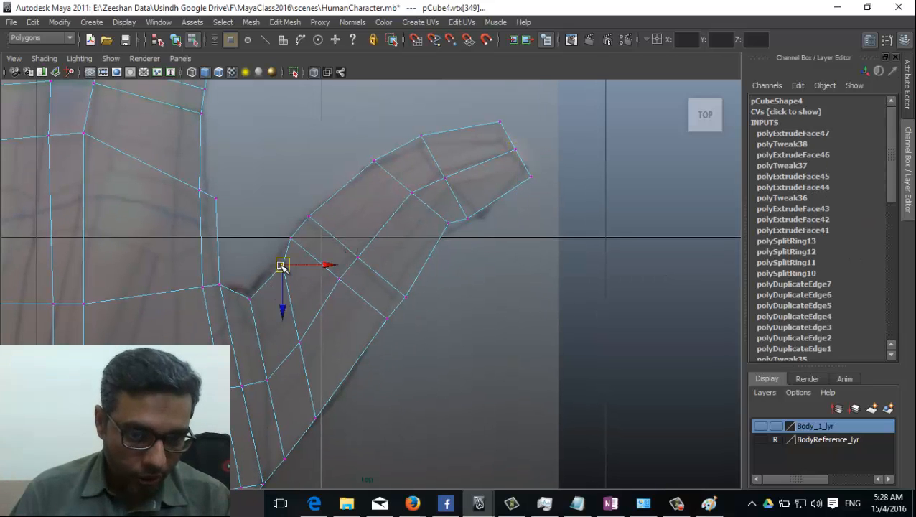
left_click_drag(280, 261, 249, 294)
middle_click_drag(251, 302, 243, 227, "alt")
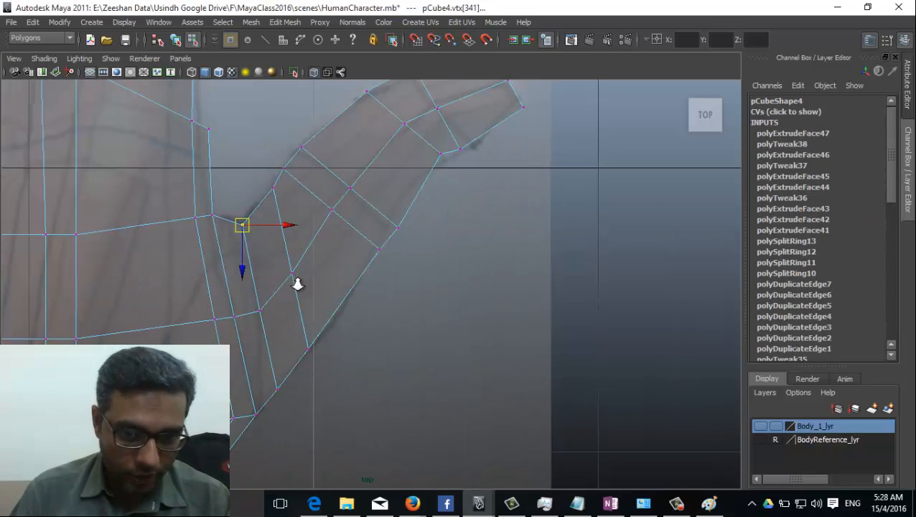
scroll(299, 282, "up", 2)
left_click(381, 239)
mouse_move(385, 237)
left_mouse_down()
mouse_move(365, 229)
mouse_move(376, 237)
left_mouse_up()
left_click(405, 208)
left_click_drag(407, 206, 397, 208)
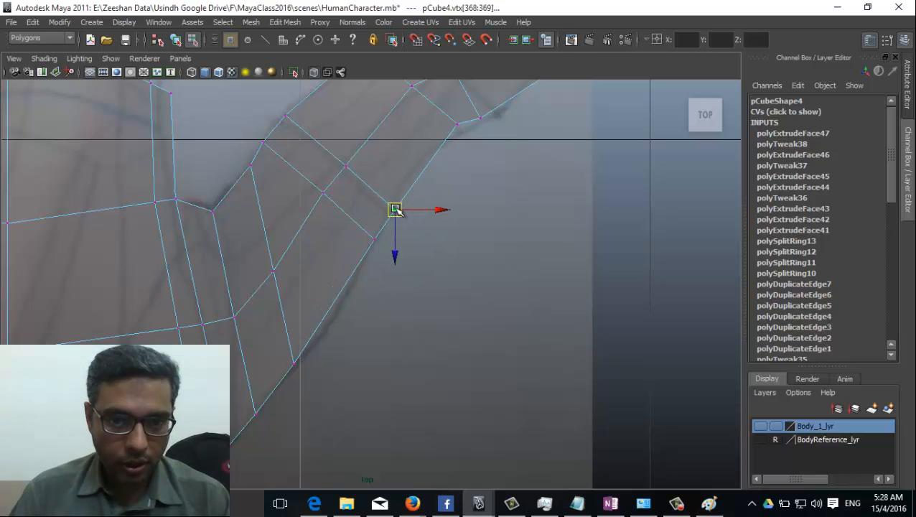
middle_click_drag(395, 209, 394, 303, "alt")
Step: Lower the upper-edge and tip vertices to fit the reference thumb tip
left_click(362, 161)
left_click_drag(361, 162, 363, 172)
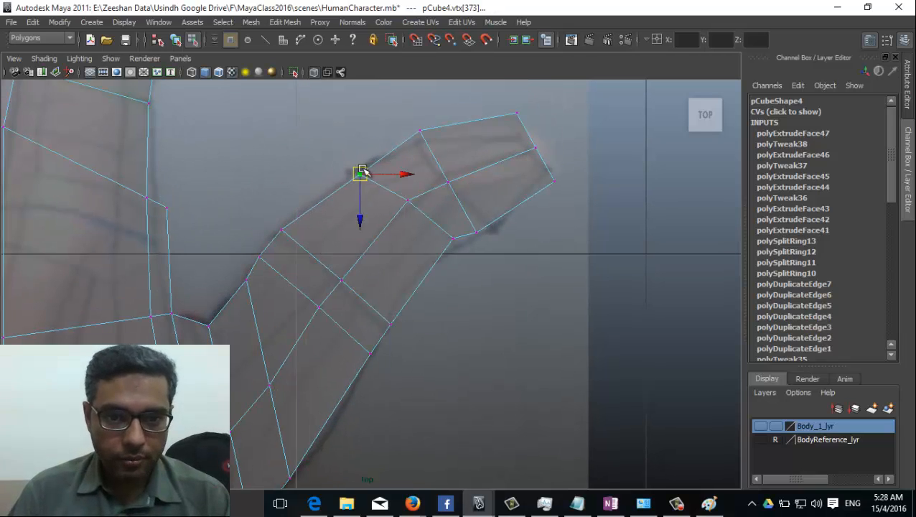
left_click(420, 130)
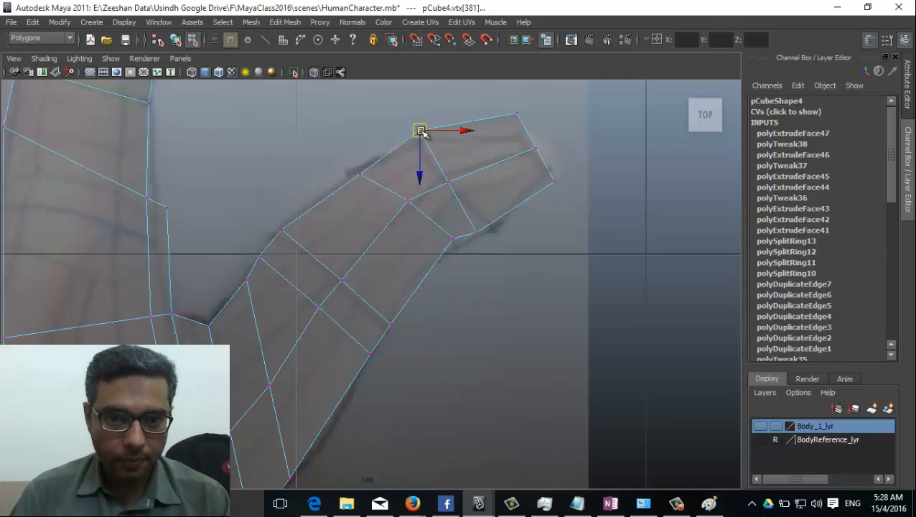
left_click_drag(421, 130, 414, 146)
left_click(518, 114)
left_click_drag(519, 113, 519, 137)
left_click(476, 231)
left_click_drag(476, 233, 460, 249)
left_click(452, 238)
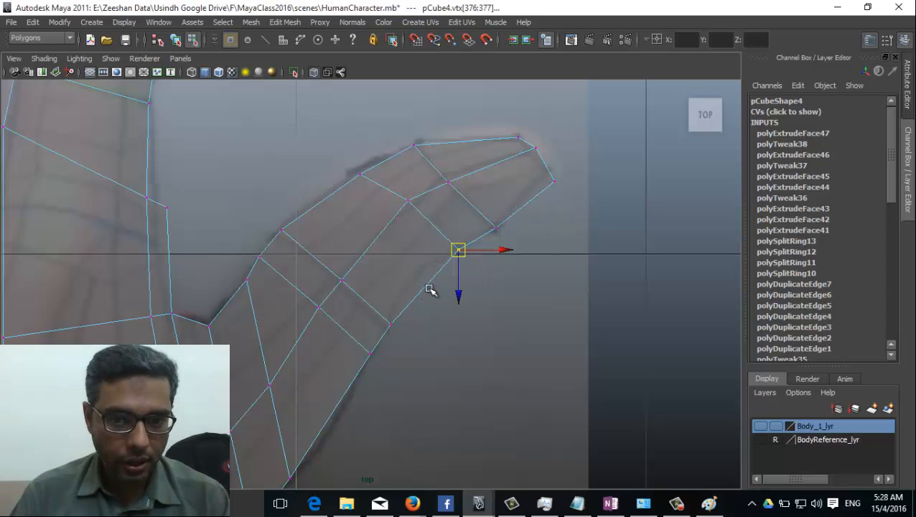
left_click(534, 149)
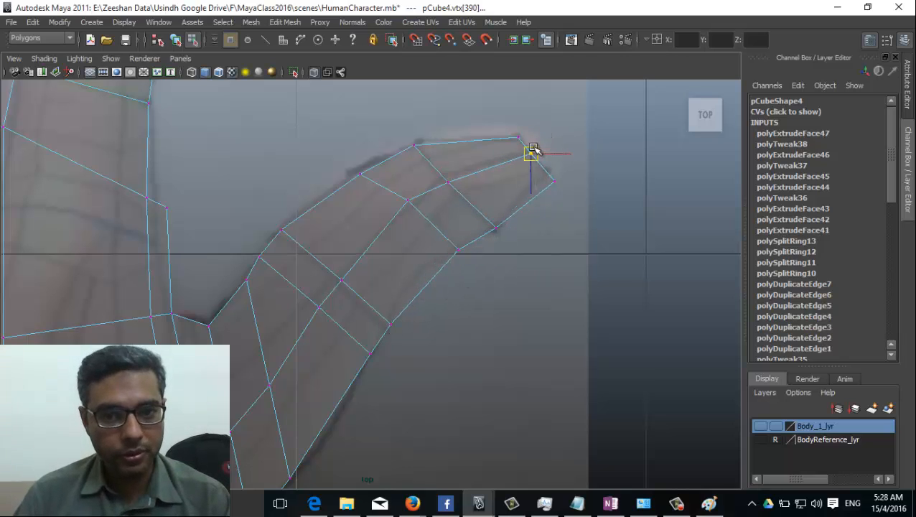
Step: Try reshaping the lower-edge vertex pair, undo it, and select further thumb vertices
middle_click_drag(350, 343, 404, 283, "alt")
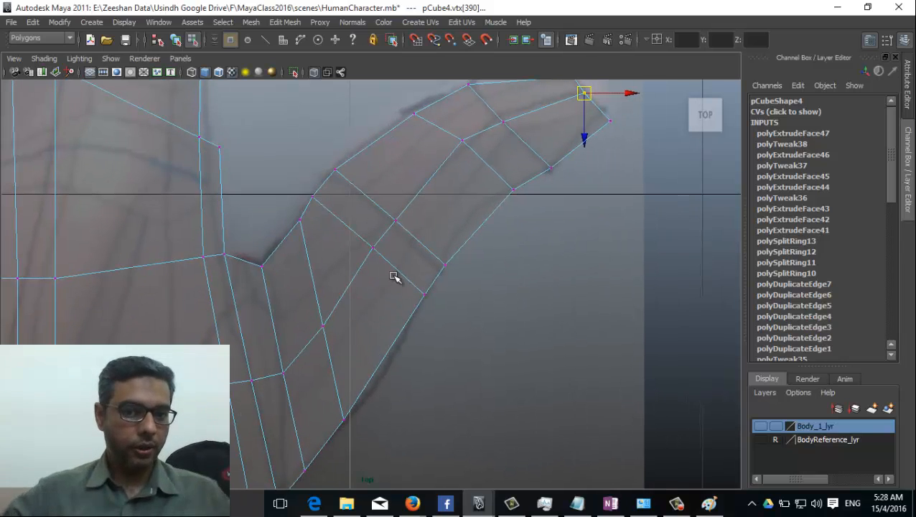
left_click(445, 262)
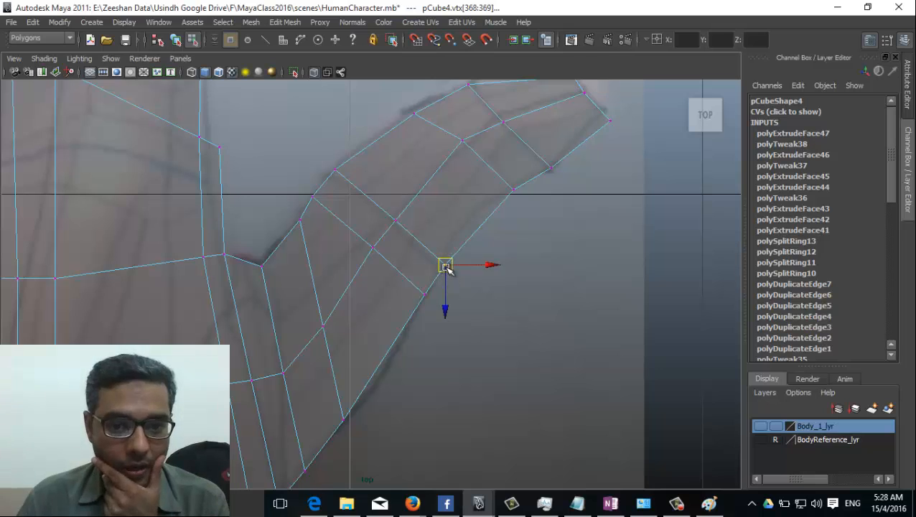
left_click_drag(443, 265, 459, 234)
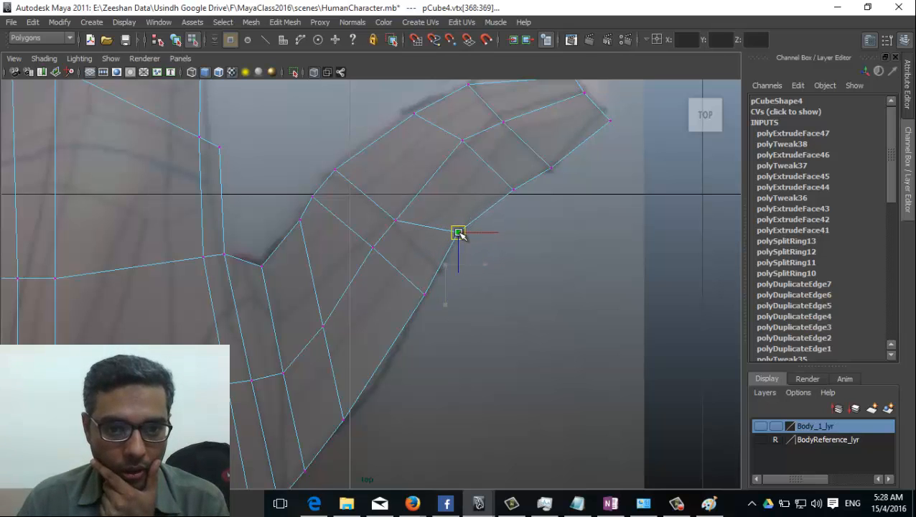
key("ctrl+z")
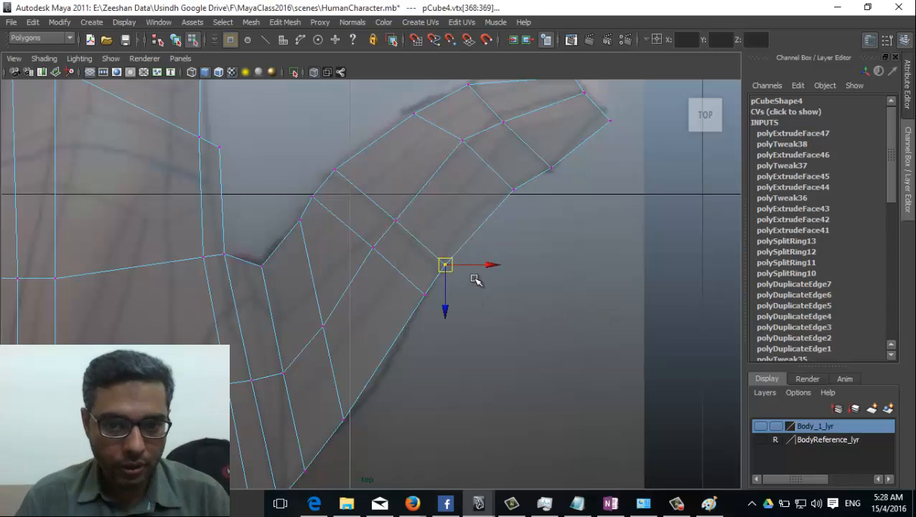
left_click(388, 223)
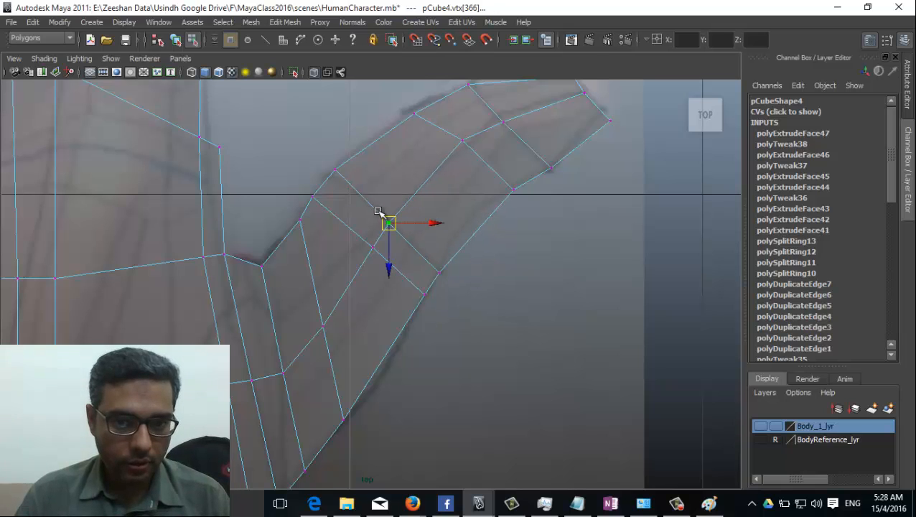
left_click(327, 176)
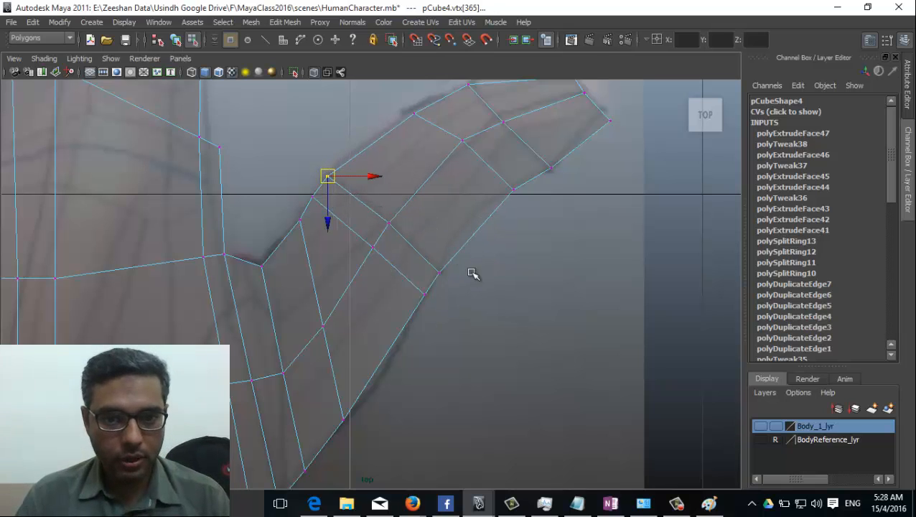
left_click(285, 22)
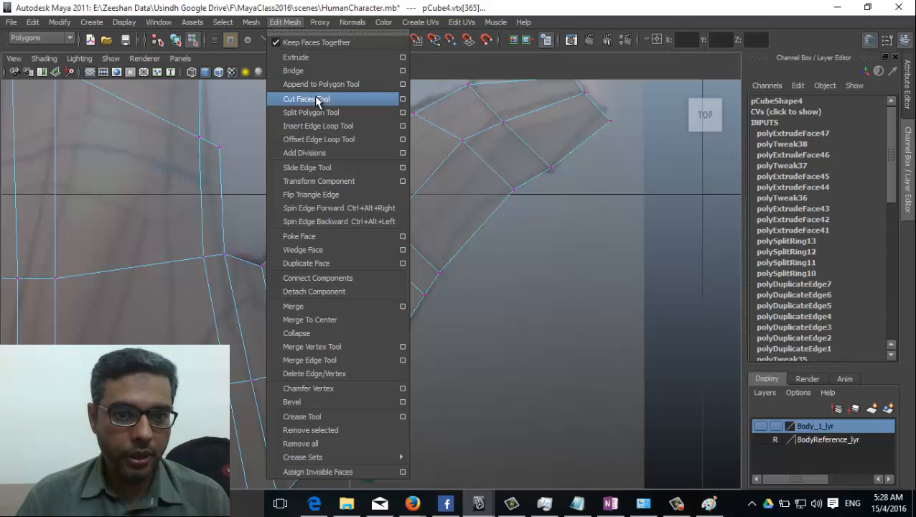
Step: Insert an edge loop across the thumb with the Insert Edge Loop Tool
left_click(326, 125)
left_click(429, 183)
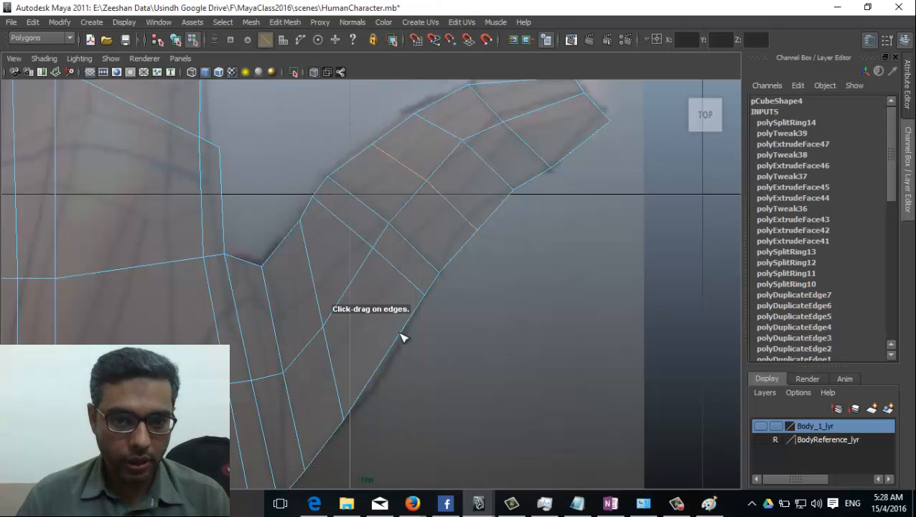
middle_click_drag(323, 364, 417, 293, "alt")
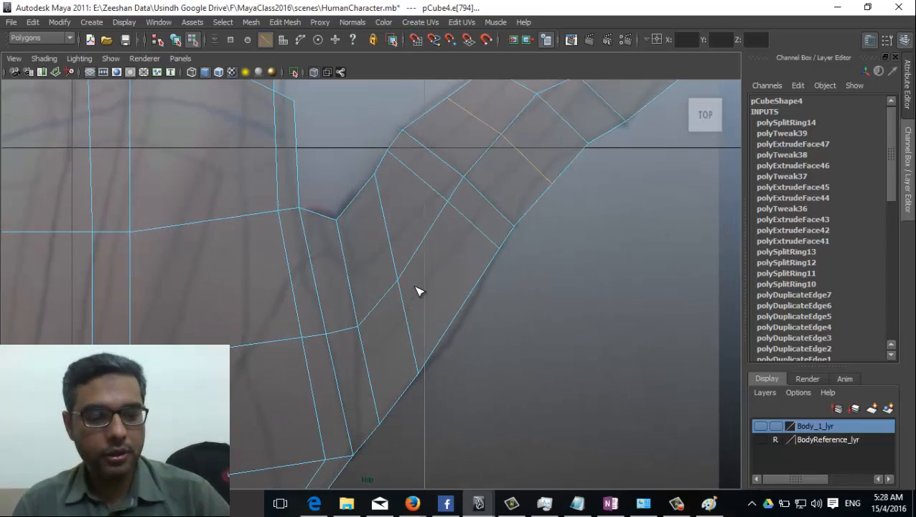
Step: Move an outer-edge thumb vertex up-left to bend the outline
middle_click_drag(482, 171, 468, 216, "alt")
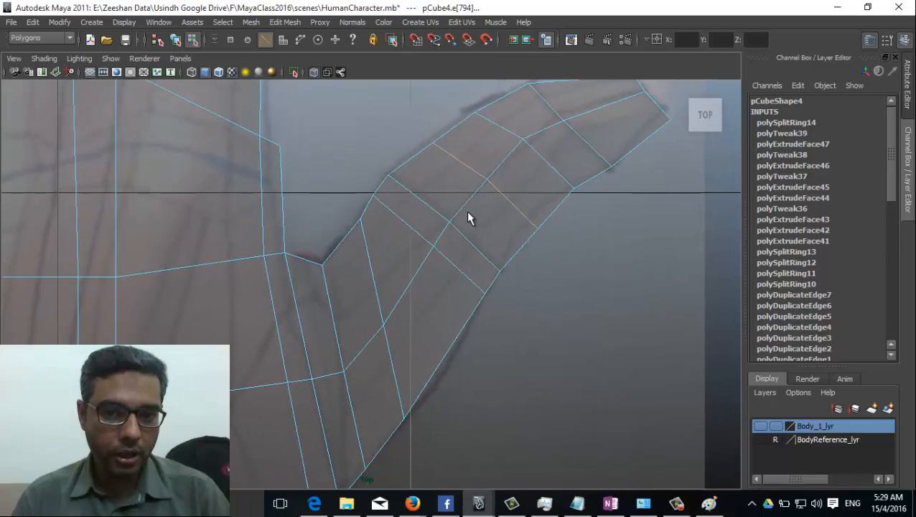
right_click_drag(468, 217, 410, 212)
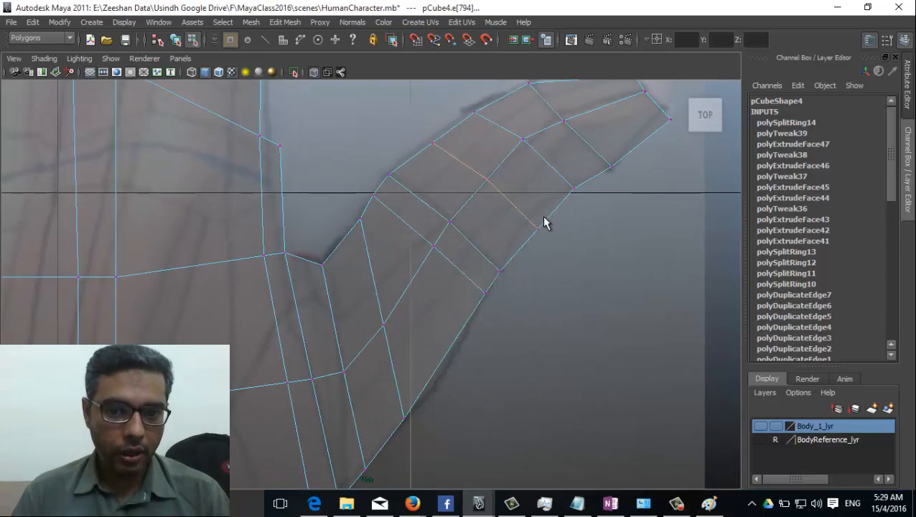
left_click_drag(539, 226, 525, 215)
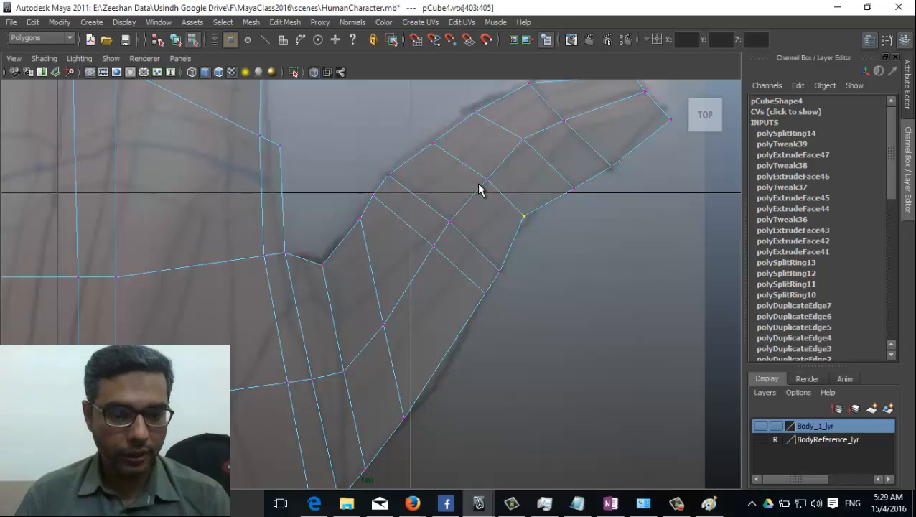
Step: Nudge an upper thumb vertex upward with the Move tool
key("w")
scroll(468, 188, "down", 5)
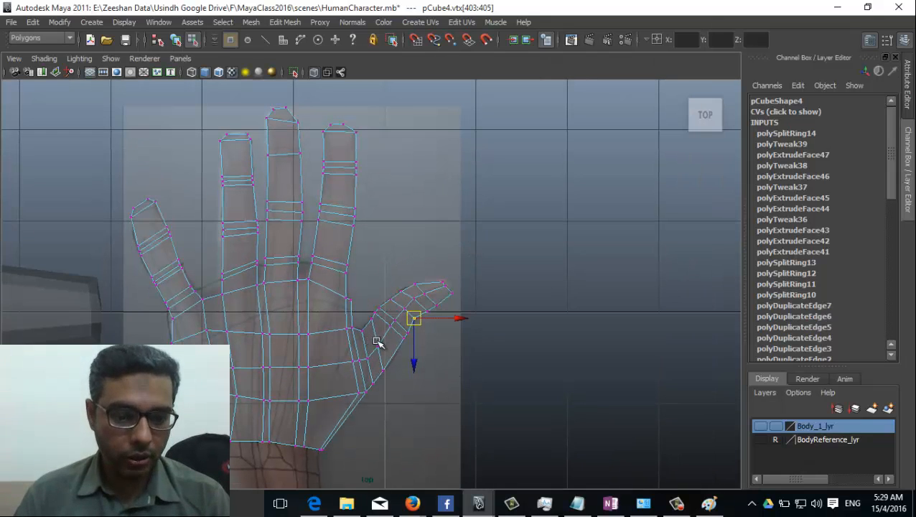
scroll(373, 345, "up", 6)
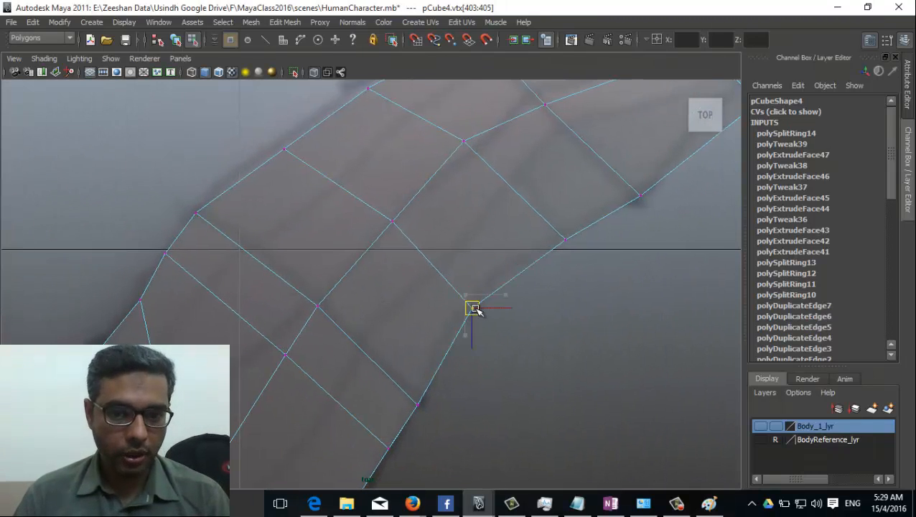
left_click(284, 149)
left_click_drag(282, 149, 283, 138)
scroll(384, 245, "down", 4)
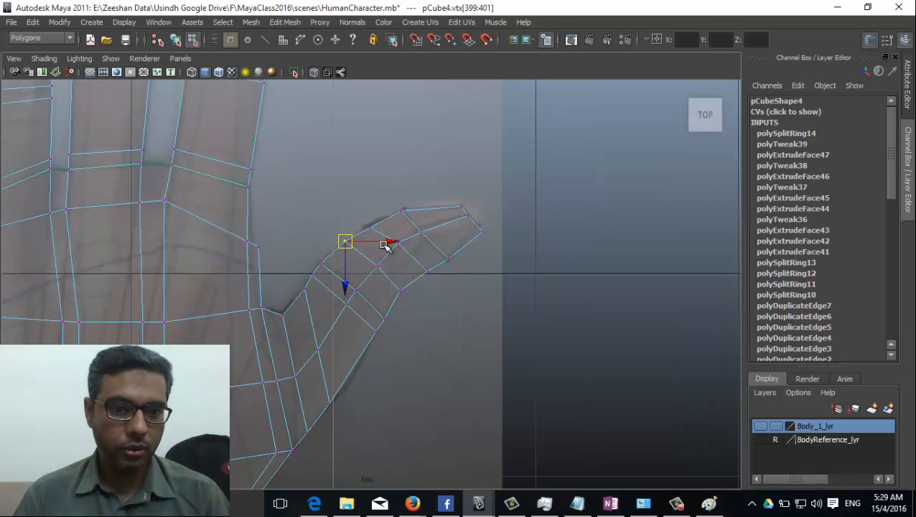
scroll(384, 245, "up", 2)
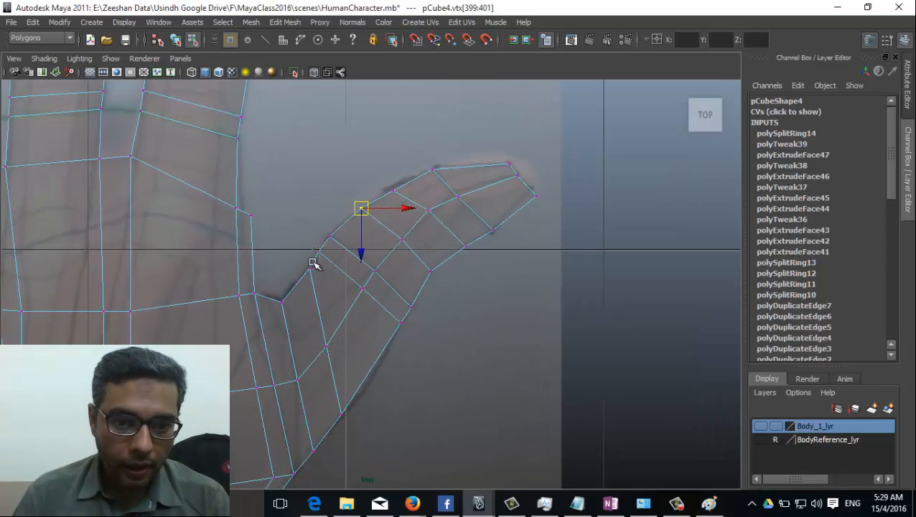
Step: Move the lower-edge thumb vertices down-left onto the reference outline
left_click(320, 245)
left_click(406, 322)
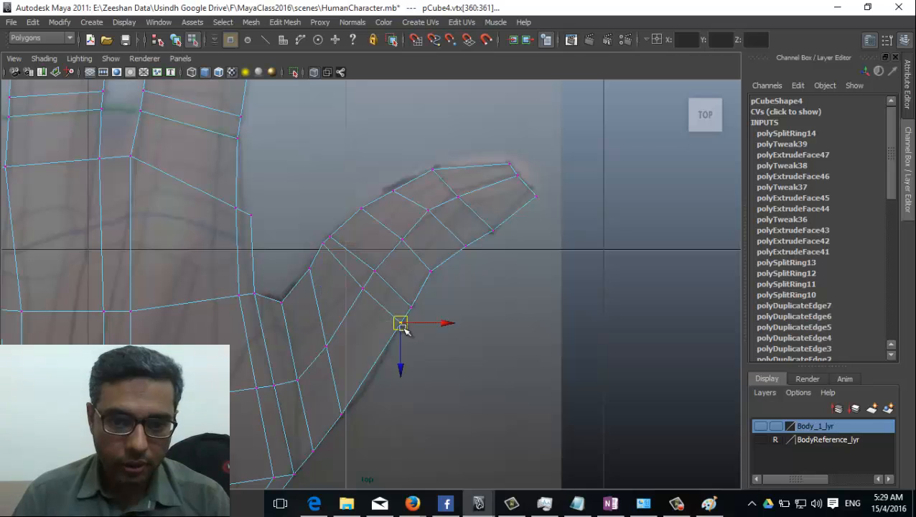
middle_click_drag(564, 188, 359, 339, "alt")
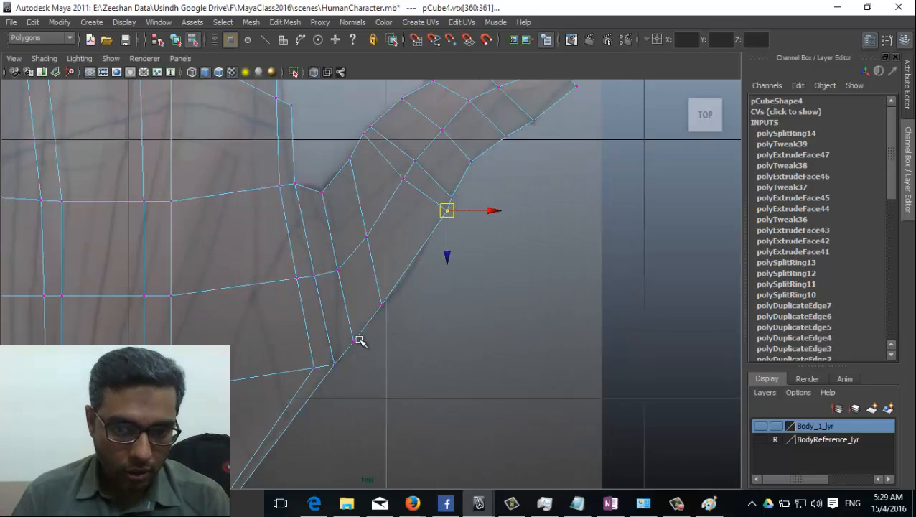
left_click(352, 342)
left_click_drag(353, 343, 344, 353)
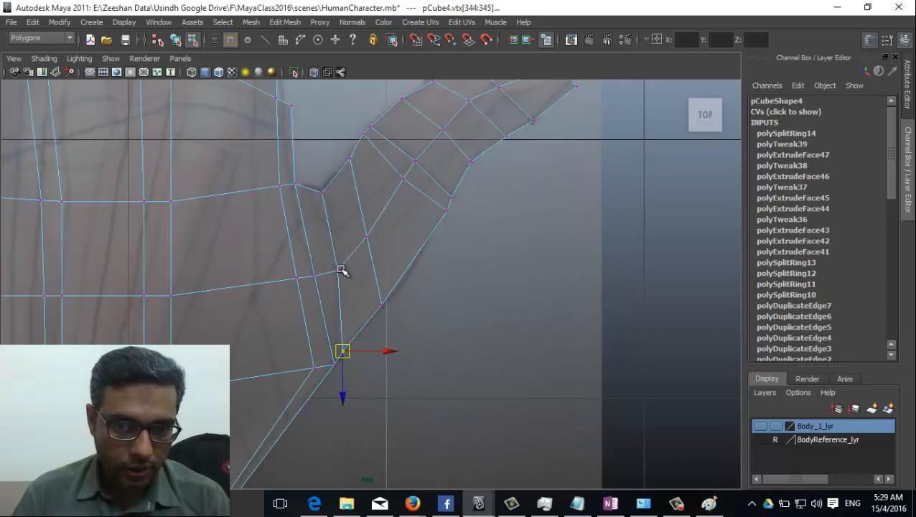
scroll(316, 262, "down", 5)
key("space")
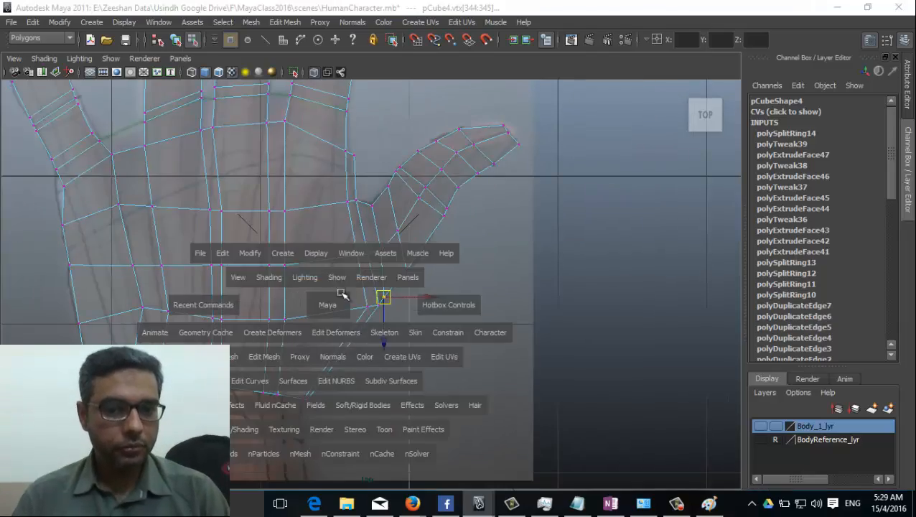
Step: Untick Shading > X-Ray so the hand shows solid in perspective
left_click_drag(321, 303, 321, 284)
left_click_drag(321, 284, 306, 255, "alt")
left_click(44, 59)
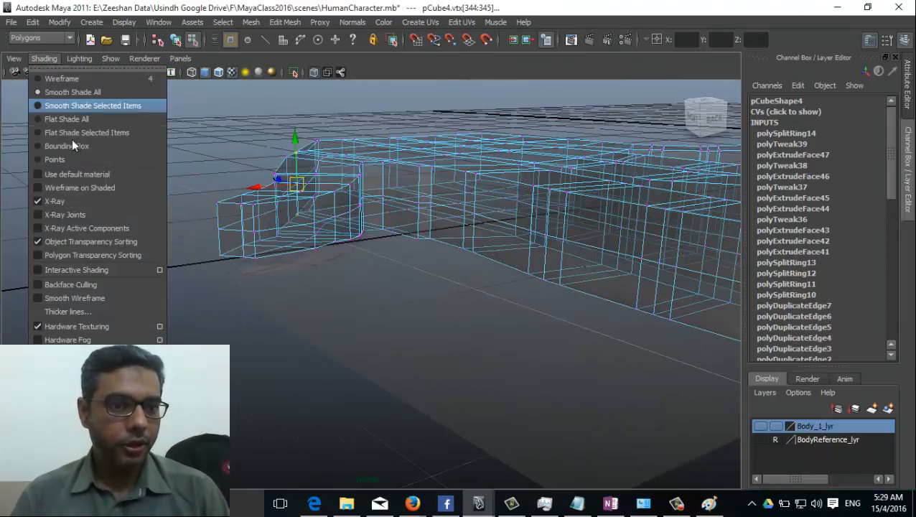
left_click(75, 200)
mouse_move(433, 285)
left_mouse_down("alt")
mouse_move(404, 258)
mouse_move(275, 323)
mouse_move(137, 306)
mouse_move(251, 214)
mouse_move(424, 263)
mouse_move(478, 330)
mouse_move(400, 264)
left_mouse_up("alt")
Step: Select pCube4 and switch it to Edge mode from the marking menu
right_click_drag(320, 259, 351, 249)
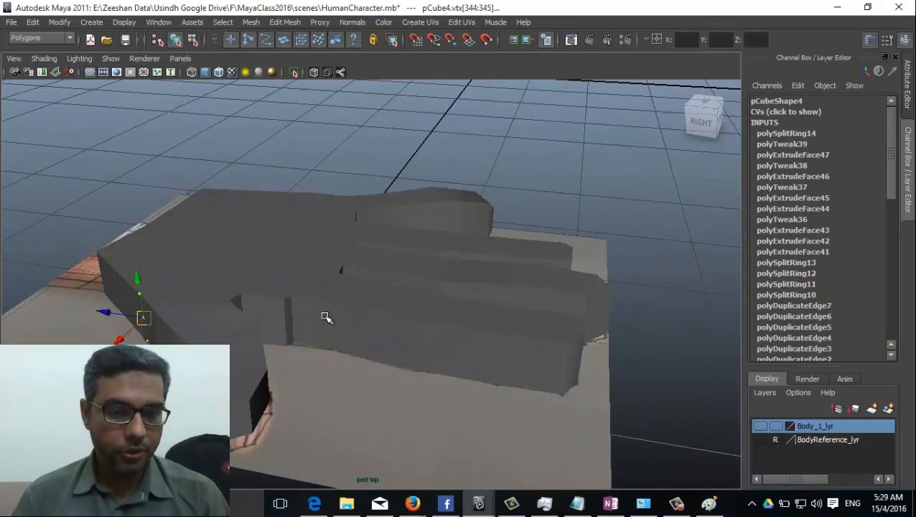
left_click_drag(325, 316, 390, 290, "alt")
left_click(528, 331)
left_click(391, 290)
right_click_drag(388, 258, 312, 249)
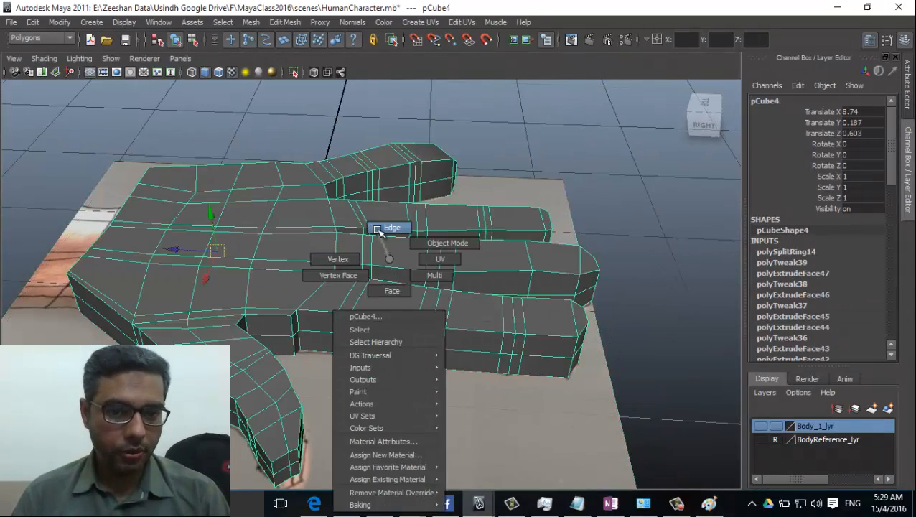
right_click_drag(381, 231, 380, 231)
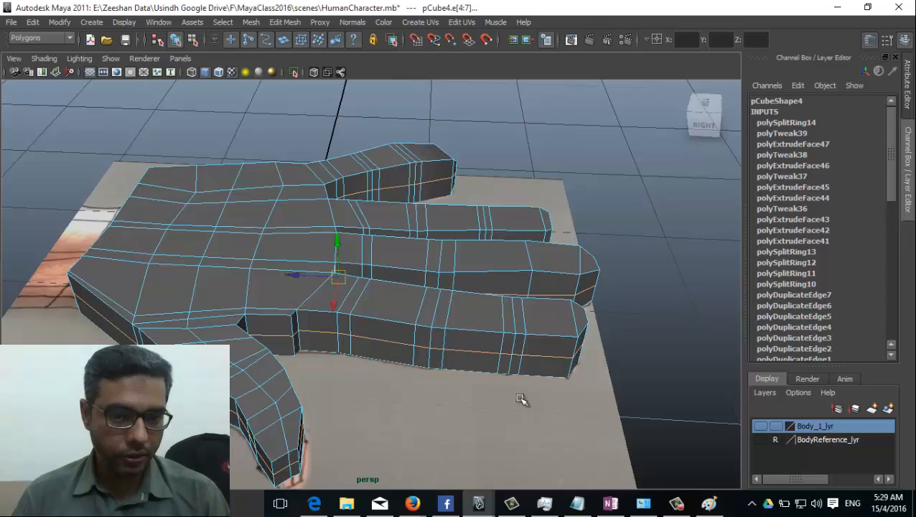
Step: Orbit around the hand to inspect it from the side, front and behind
left_click_drag(521, 399, 293, 353, "alt")
left_click_drag(221, 318, 336, 324, "alt")
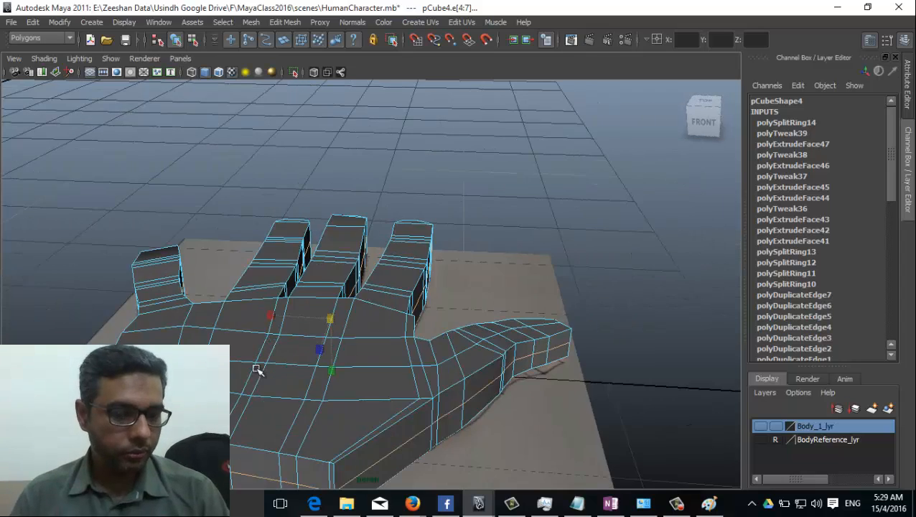
left_click_drag(256, 369, 356, 323, "alt")
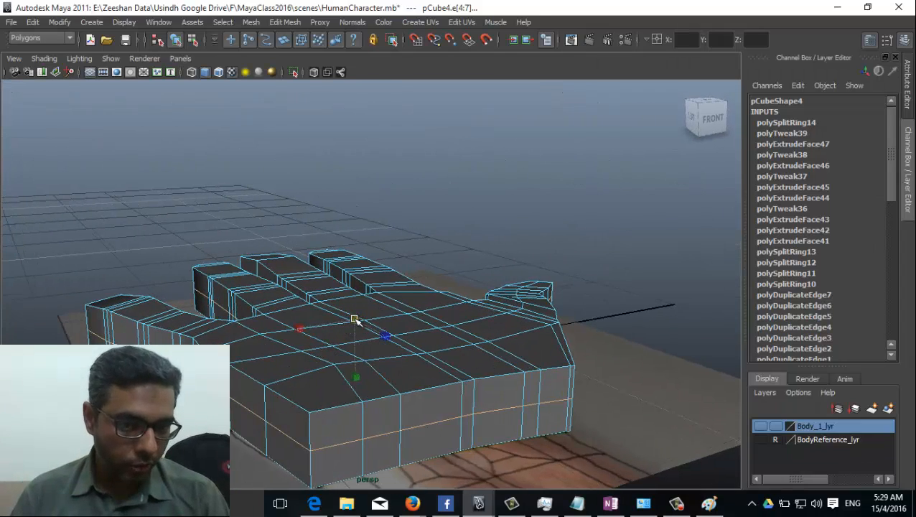
left_click_drag(326, 341, 72, 334, "alt")
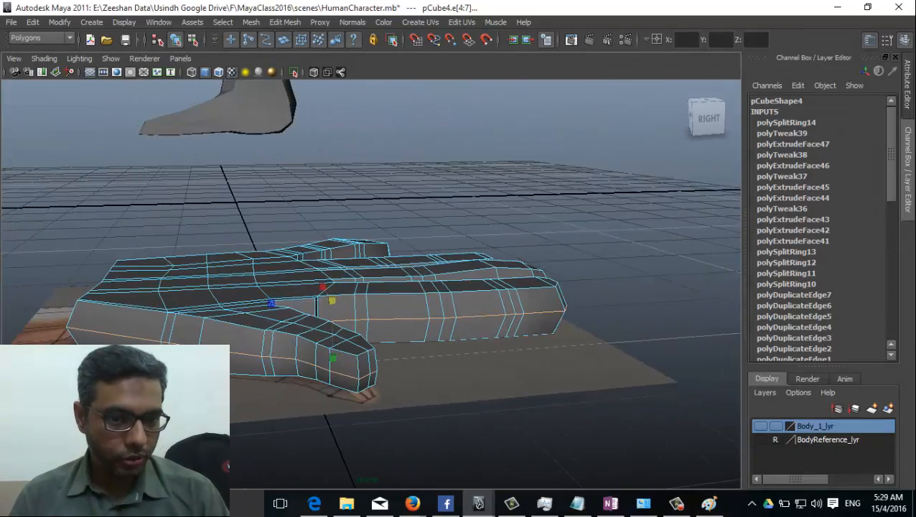
left_click_drag(322, 305, 408, 331, "alt")
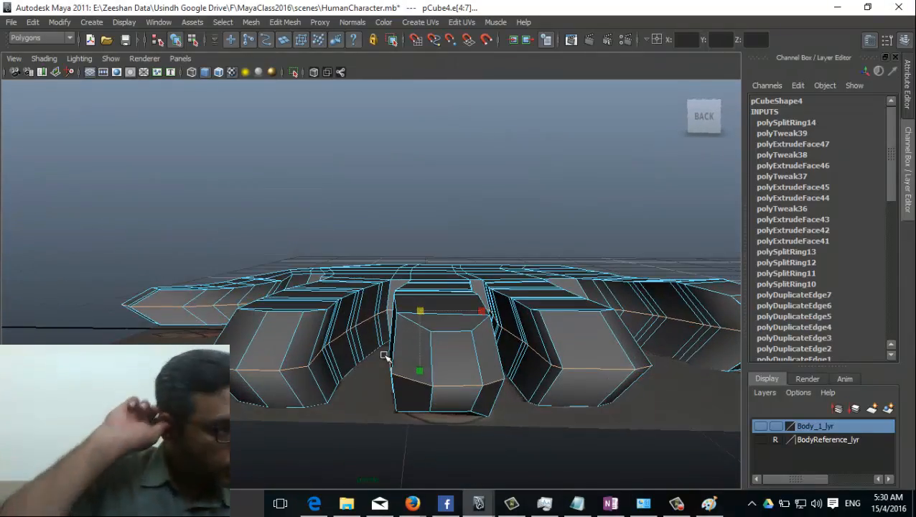
Step: Switch the hand to vertex mode and show it as a wireframe
left_click_drag(345, 362, 382, 317, "alt")
right_click(375, 317)
left_click(322, 259)
left_click_drag(323, 258, 385, 374, "alt")
key("4")
Step: Select a vertex in the gap between two fingers and check the shape in shaded view
left_click_drag(385, 374, 414, 362, "alt")
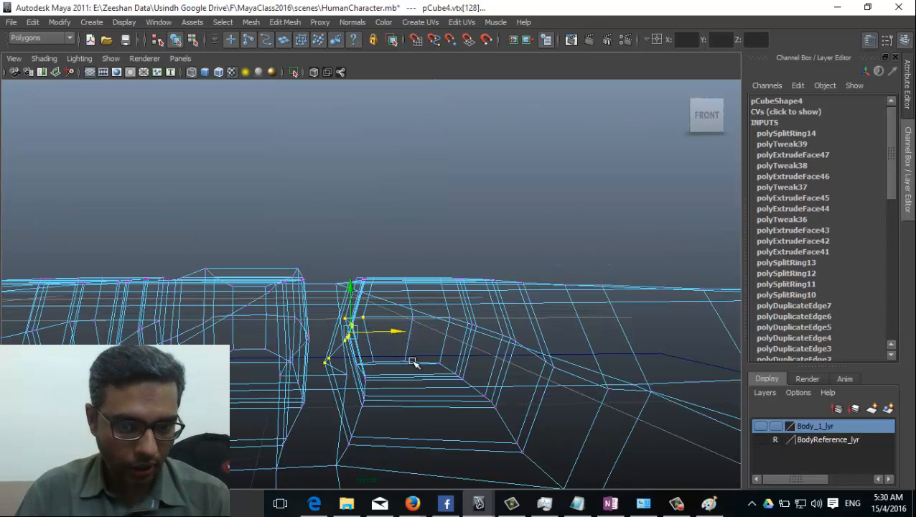
left_click_drag(337, 349, 226, 409, "alt")
left_click_drag(242, 362, 239, 353, "alt")
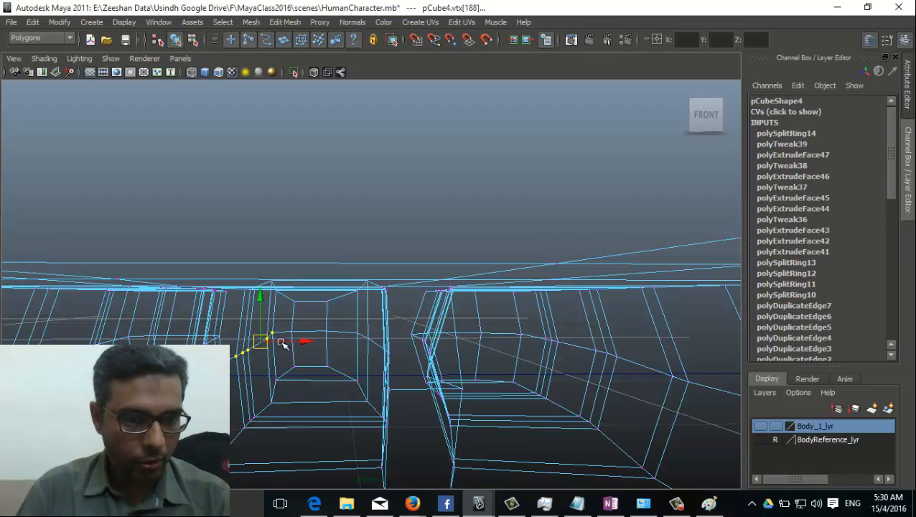
key("5")
key("alt+b")
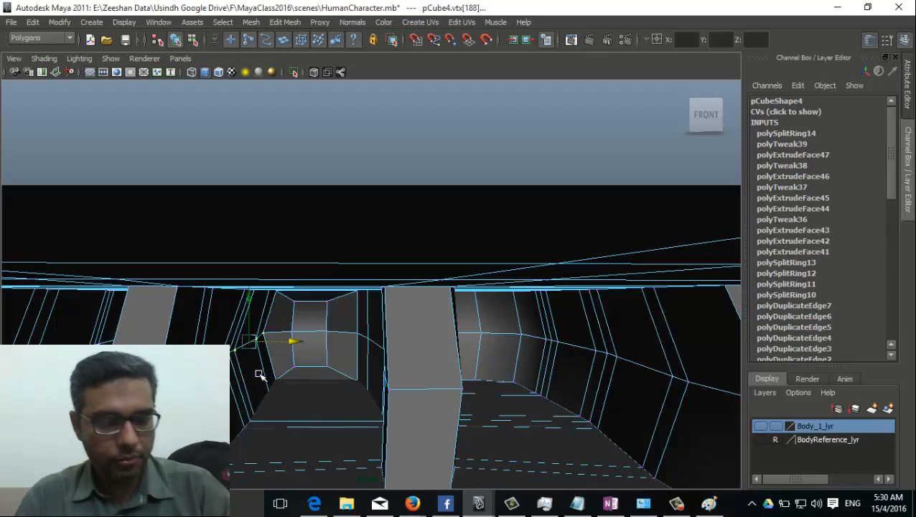
mouse_move(257, 370)
left_mouse_down("alt")
mouse_move(248, 391)
mouse_move(262, 390)
mouse_move(236, 398)
mouse_move(241, 409)
mouse_move(329, 436)
mouse_move(468, 414)
mouse_move(453, 409)
mouse_move(475, 407)
mouse_move(470, 372)
mouse_move(445, 362)
mouse_move(463, 388)
mouse_move(506, 396)
left_mouse_up("alt")
key("alt+b")
Step: Select finger vertices between the fingers and pull them inward to form a knuckle crease
left_click(509, 399)
left_click_drag(450, 380, 95, 289, "alt")
scroll(78, 324, "up", 5)
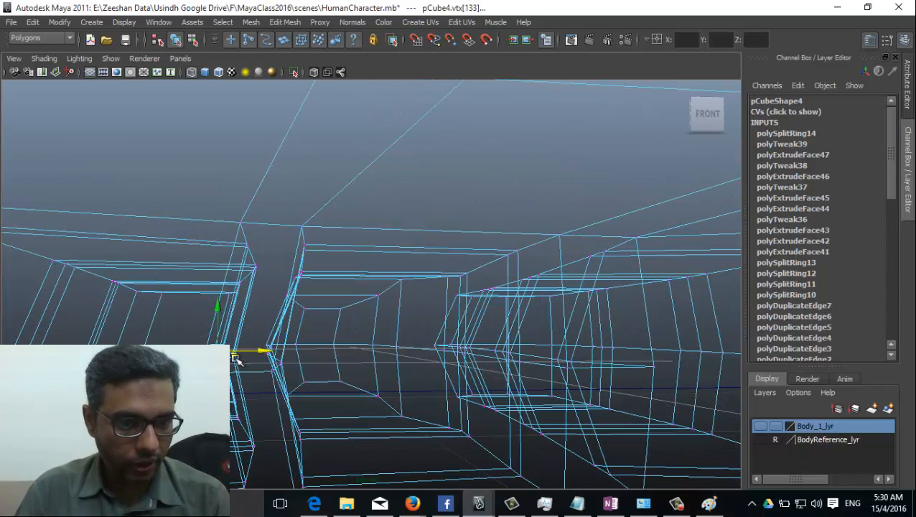
mouse_move(280, 351)
left_mouse_down("alt")
mouse_move(246, 395)
mouse_move(237, 467)
mouse_move(235, 384)
mouse_move(252, 302)
mouse_move(310, 382)
mouse_move(150, 311)
mouse_move(195, 333)
mouse_move(315, 345)
mouse_move(306, 343)
mouse_move(310, 305)
left_mouse_up("alt")
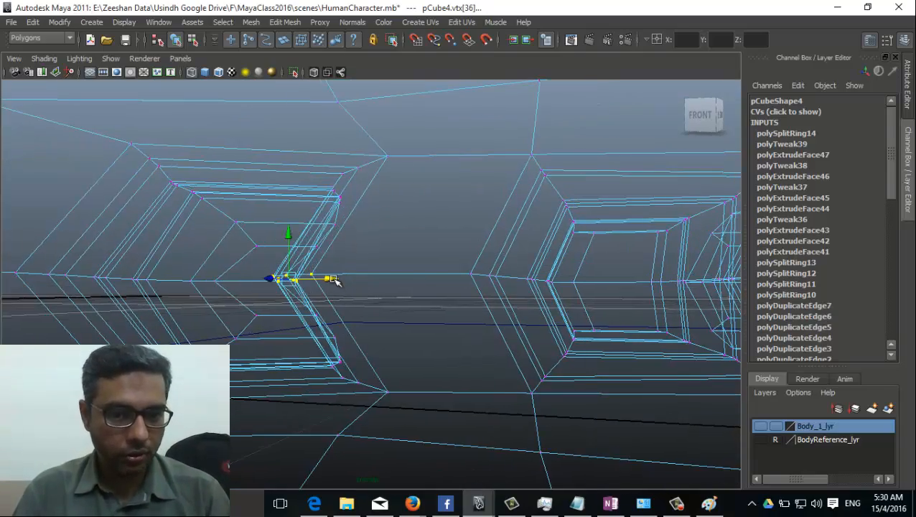
left_click_drag(410, 280, 255, 239, "alt")
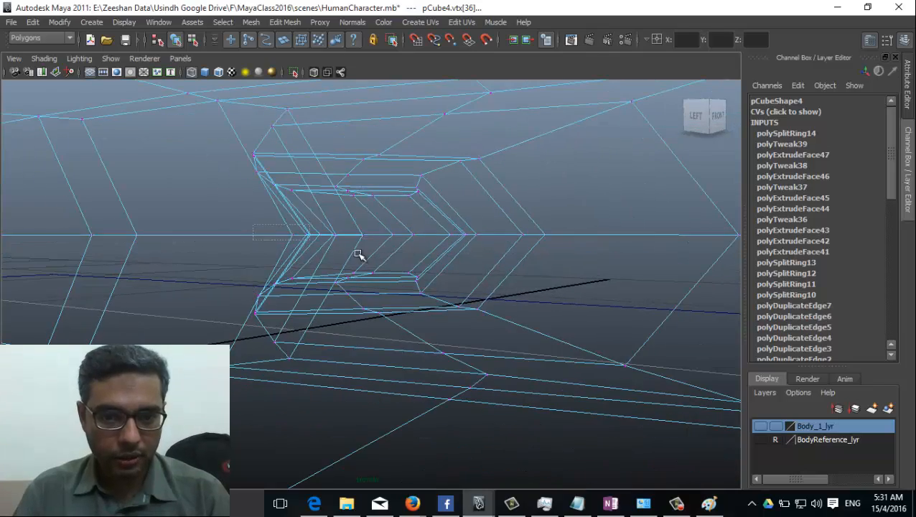
left_click_drag(400, 237, 374, 269, "alt")
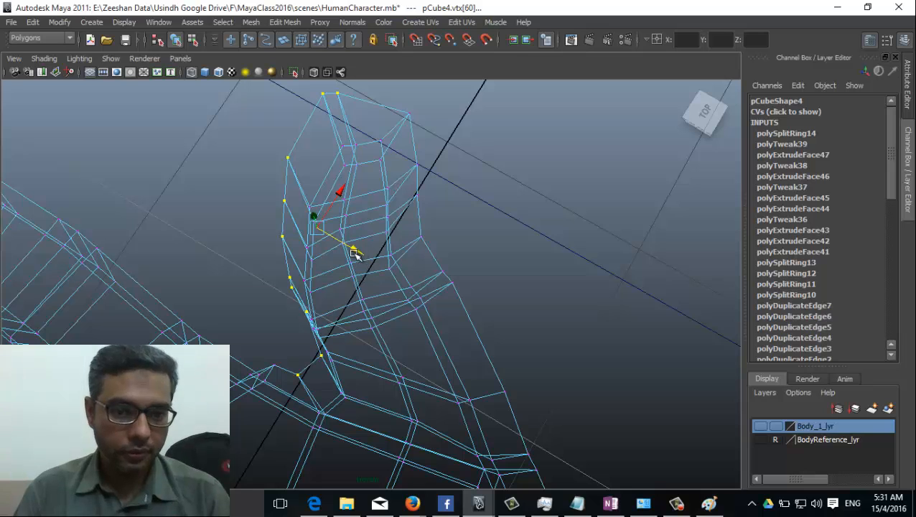
left_click_drag(337, 207, 368, 287)
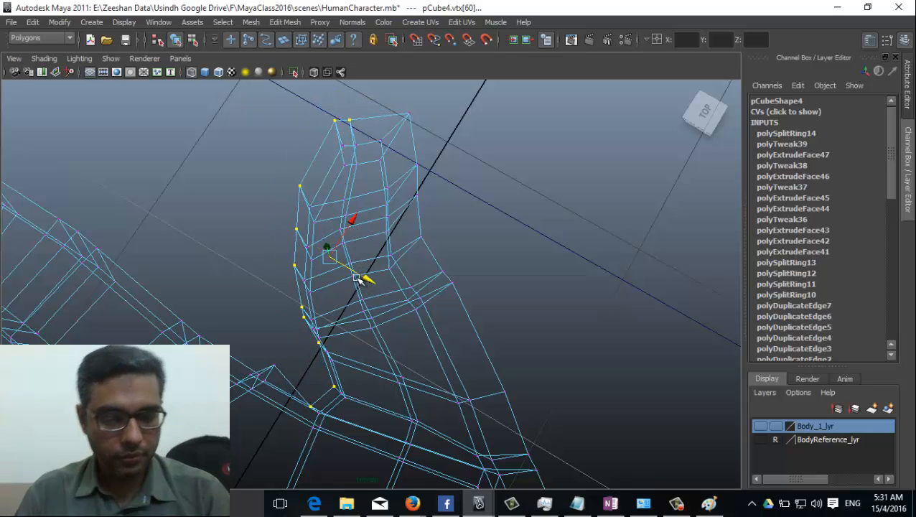
Step: Return to shaded display, inspect the reshaped finger, and go back to object mode
key("5")
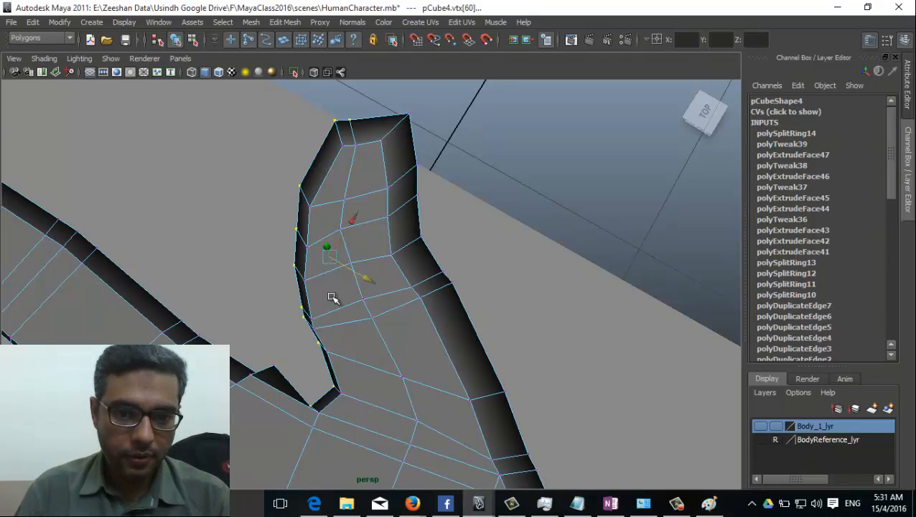
left_click_drag(333, 298, 351, 286, "alt")
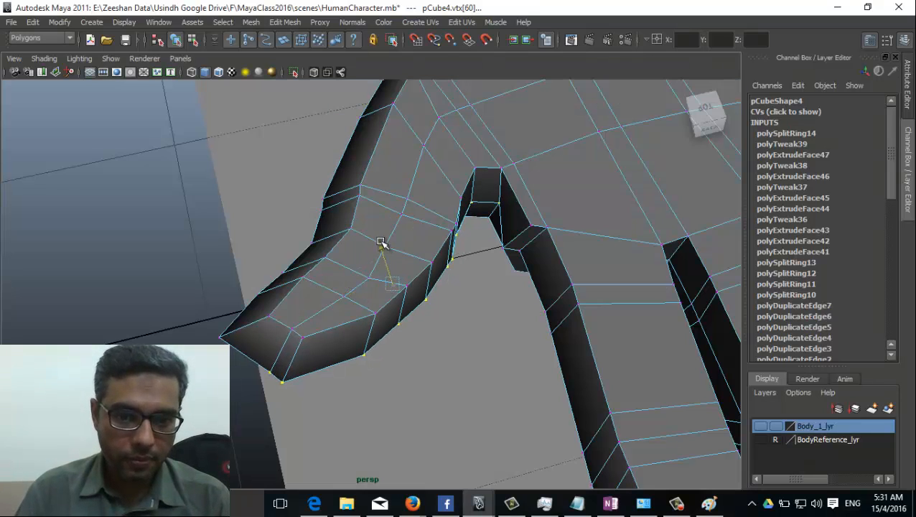
left_click_drag(194, 330, 462, 290, "alt")
right_click_drag(515, 191, 359, 315)
left_click_drag(359, 316, 496, 254, "alt")
left_click_drag(291, 351, 488, 406, "alt")
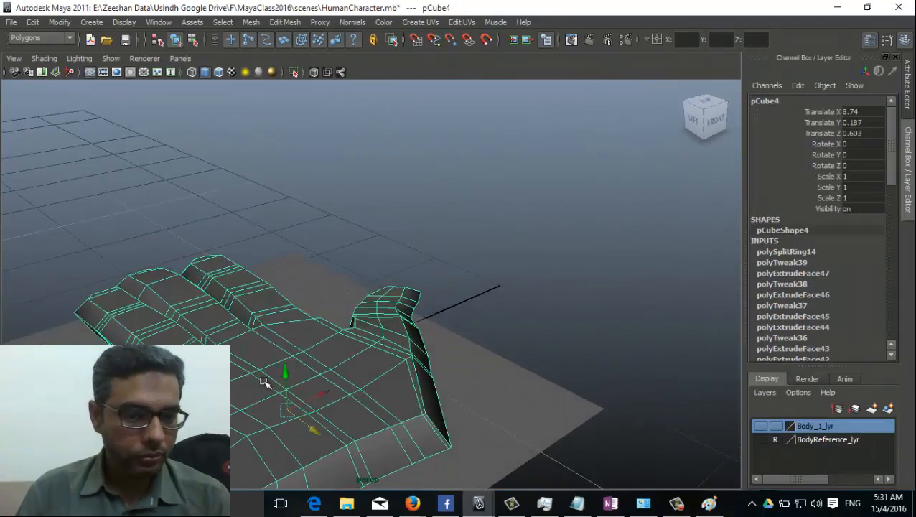
left_click_drag(264, 380, 241, 350, "alt")
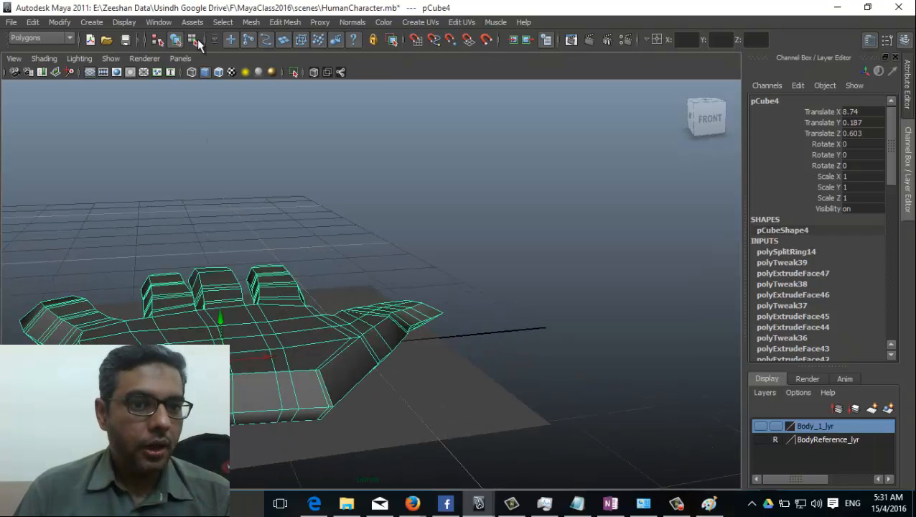
left_click(250, 22)
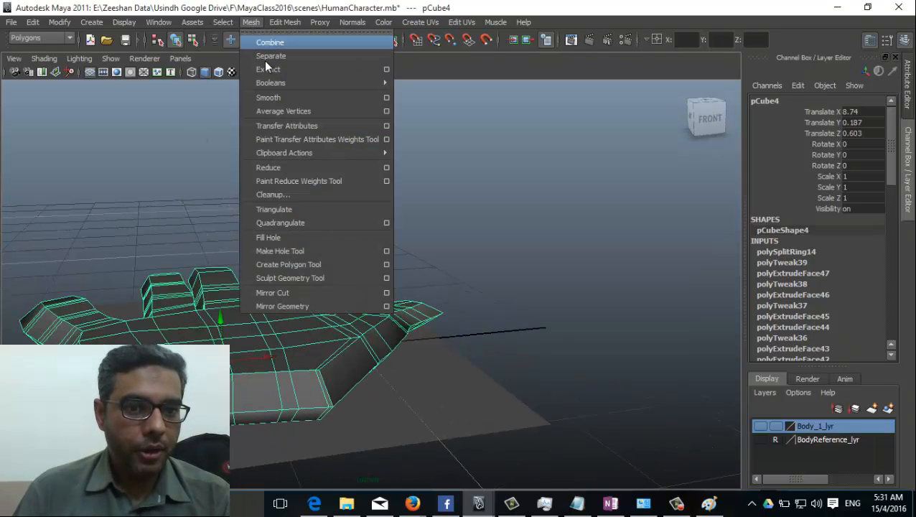
left_click(294, 97)
left_click_drag(295, 325, 301, 366, "alt")
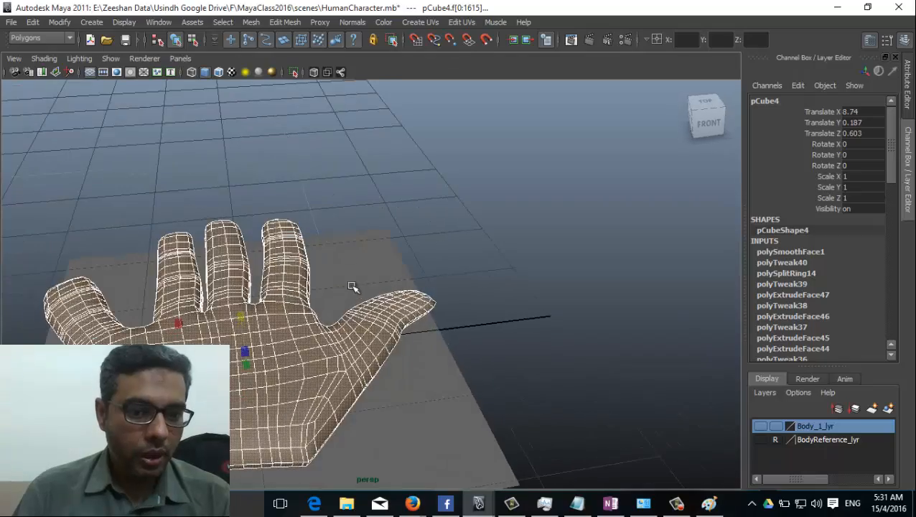
left_click(395, 245)
left_click_drag(519, 361, 419, 334, "alt")
left_click(165, 265)
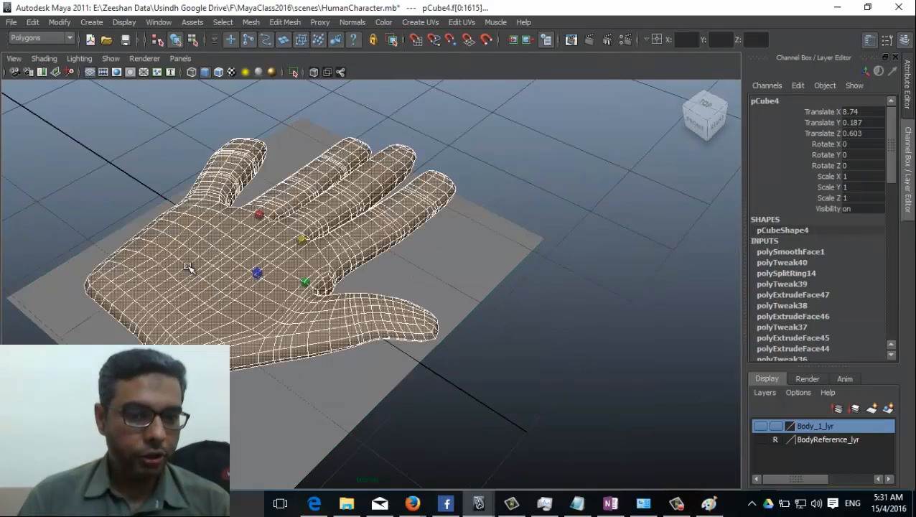
key("1")
left_click_drag(141, 303, 304, 286, "alt")
left_click_drag(237, 337, 266, 319, "alt")
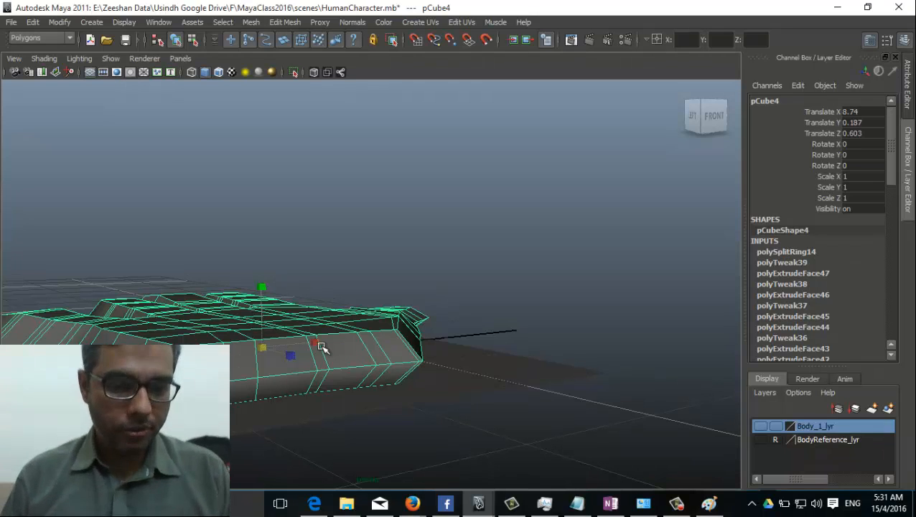
left_click_drag(354, 348, 266, 352, "alt")
right_click_drag(268, 260, 259, 284)
Step: Switch to face mode and select the side faces at the wrist end of the palm
left_click_drag(327, 168, 219, 266, "alt")
left_click(194, 256)
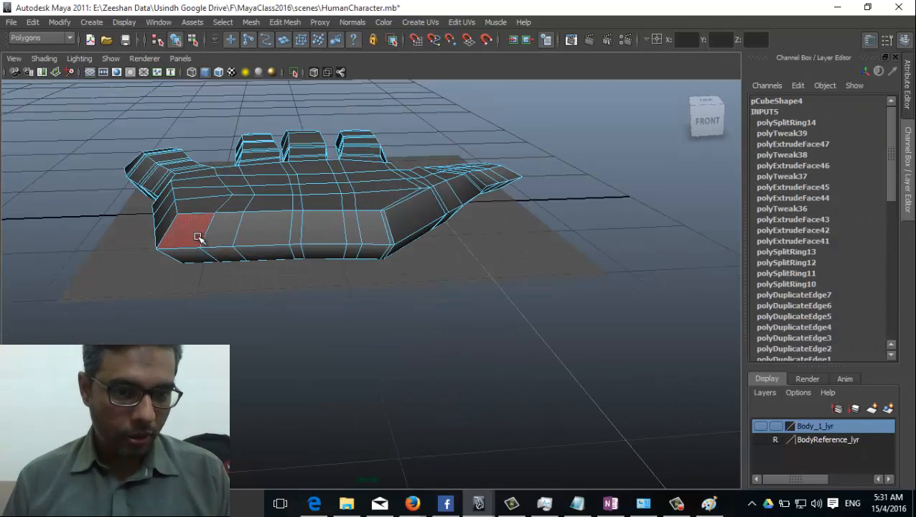
left_click(193, 257, "shift")
left_click(276, 244, "shift")
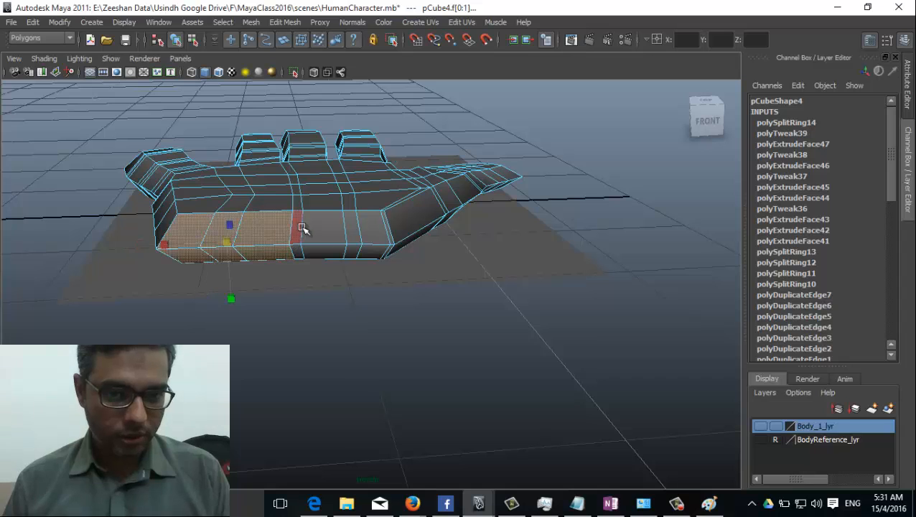
left_click(360, 243, "shift")
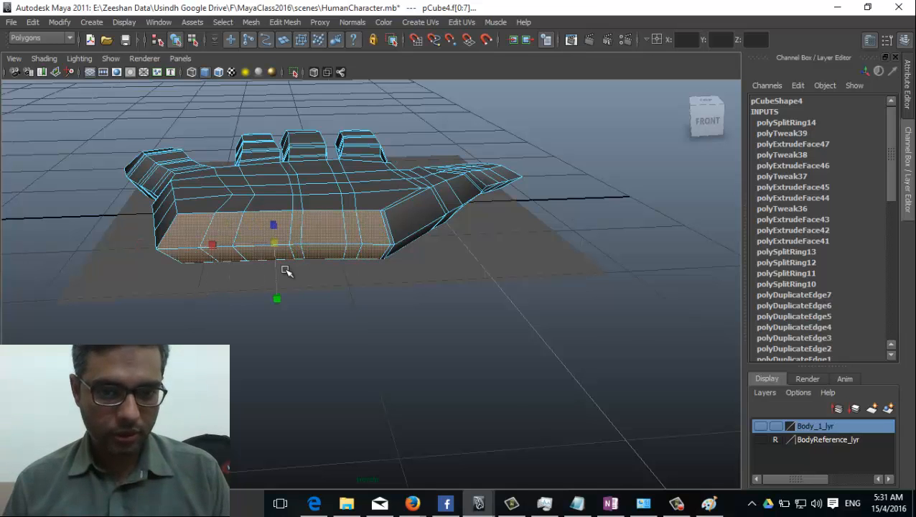
Step: Shrink the selected faces at the palm's base and show the textured reference
left_click_drag(286, 271, 338, 321, "alt")
right_click_drag(338, 321, 414, 374, "alt")
left_click_drag(415, 385, 359, 252, "alt")
left_click_drag(262, 240, 244, 291, "alt")
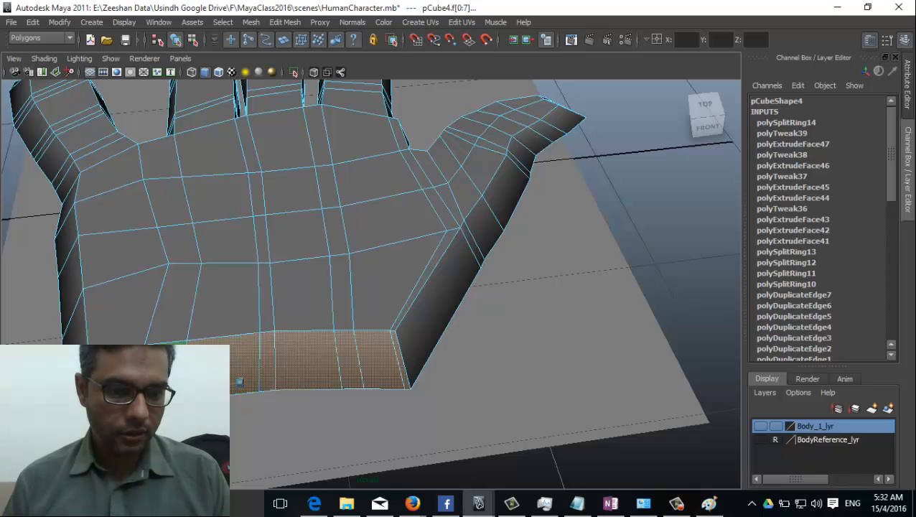
left_click_drag(215, 381, 202, 381)
key("6")
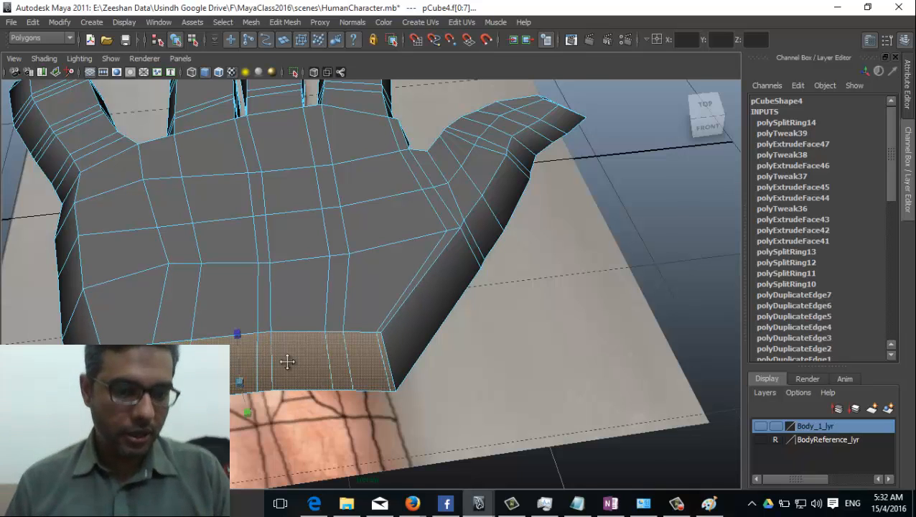
left_click_drag(287, 361, 308, 338, "alt")
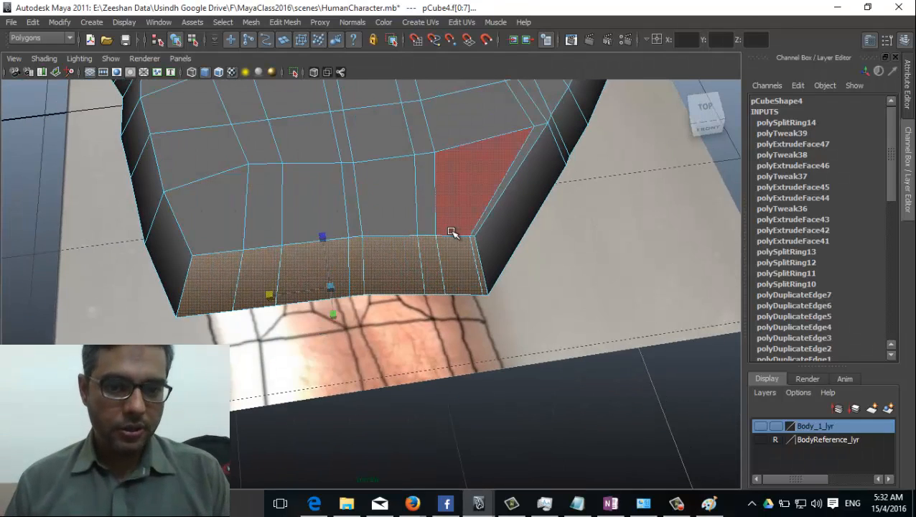
Step: Switch to the Top view and zoom in on the wrist faces
key("space")
left_click(402, 231)
middle_click_drag(394, 246, 439, 265, "alt")
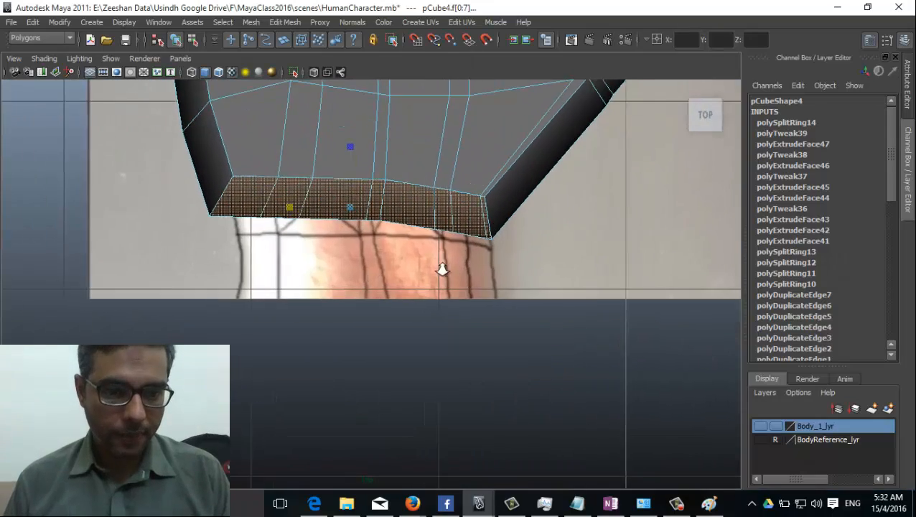
right_click_drag(440, 266, 337, 250, "alt")
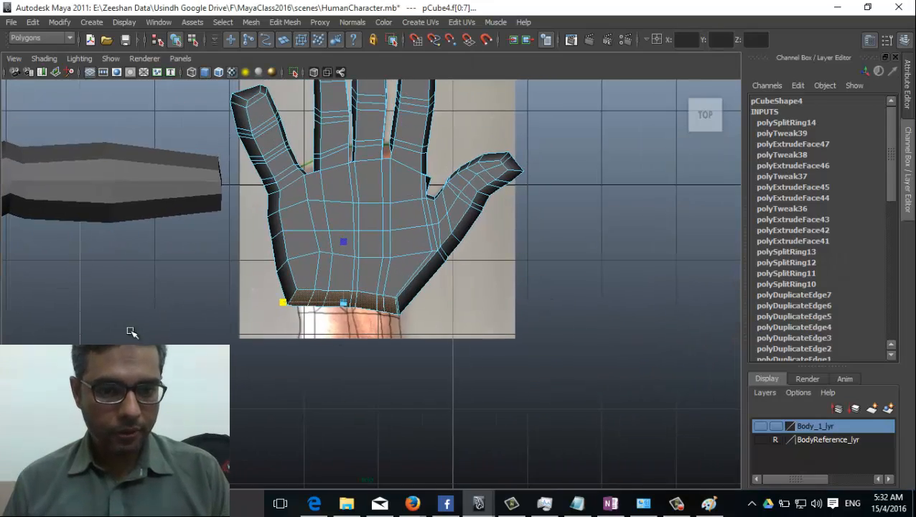
right_click_drag(131, 331, 244, 332, "alt")
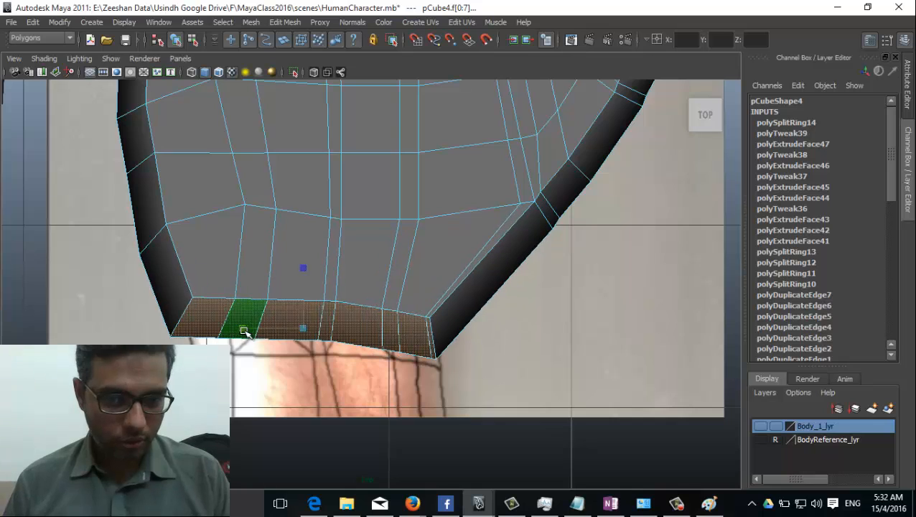
Step: Scale the bottom face strip flat and adjust the bottom edge loop's width
key("e")
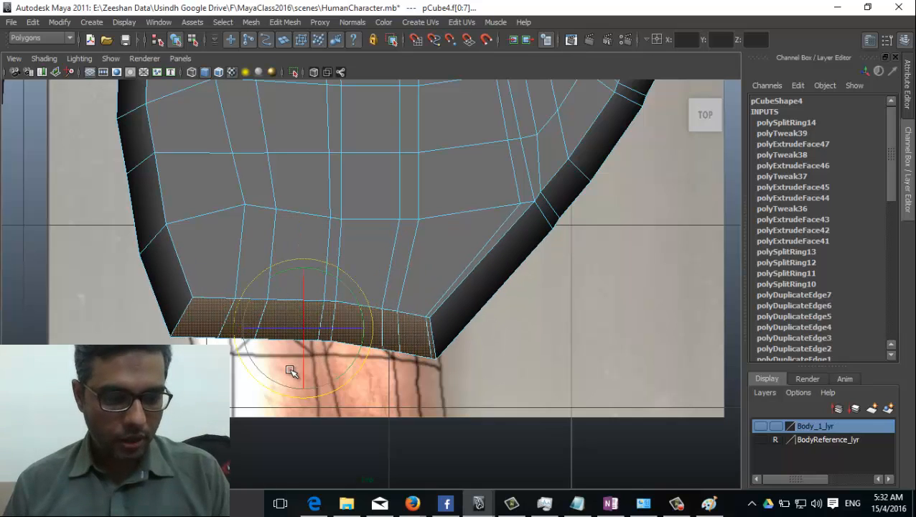
key("r")
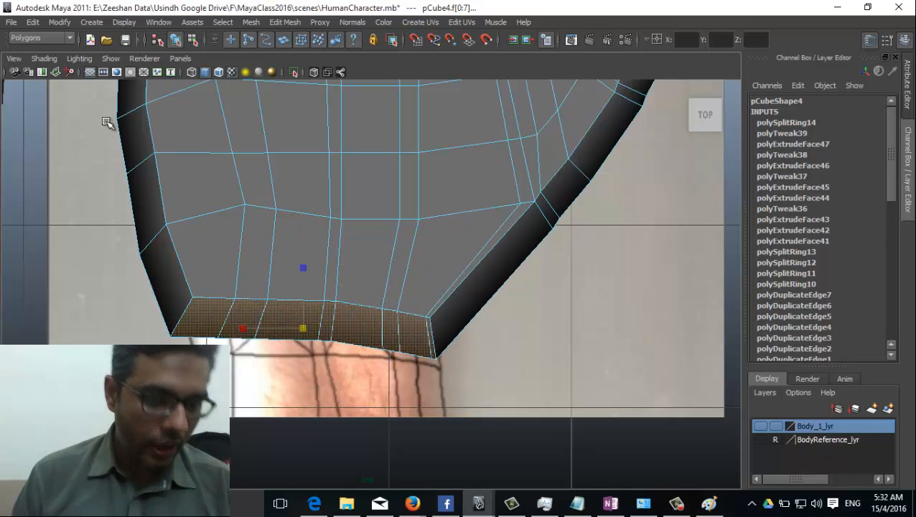
key("4")
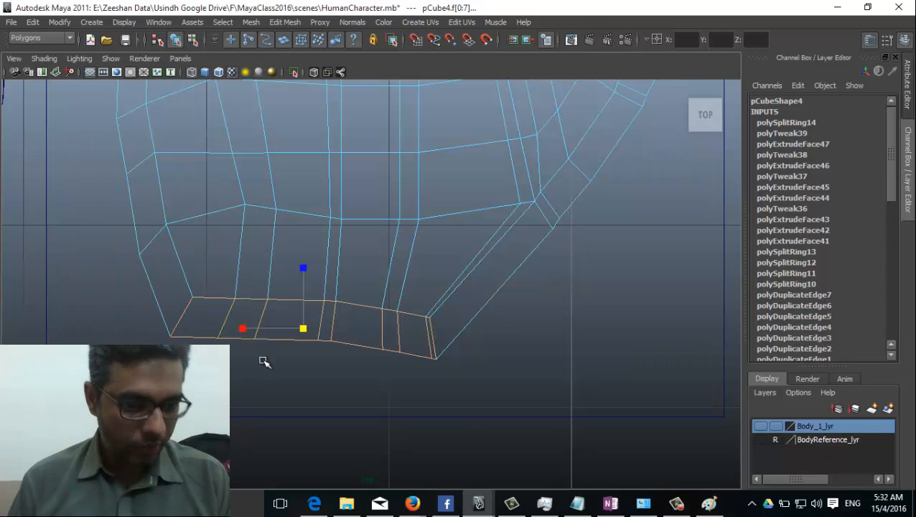
key("5")
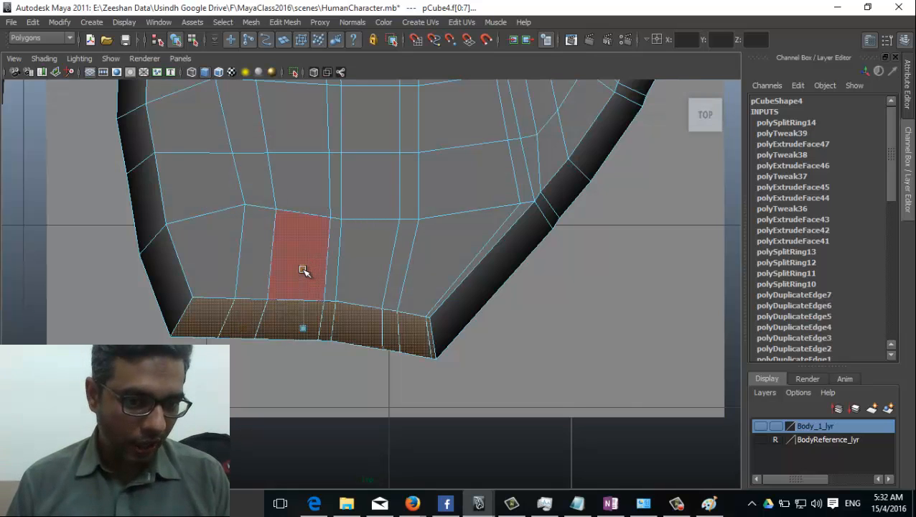
left_click_drag(304, 270, 313, 311)
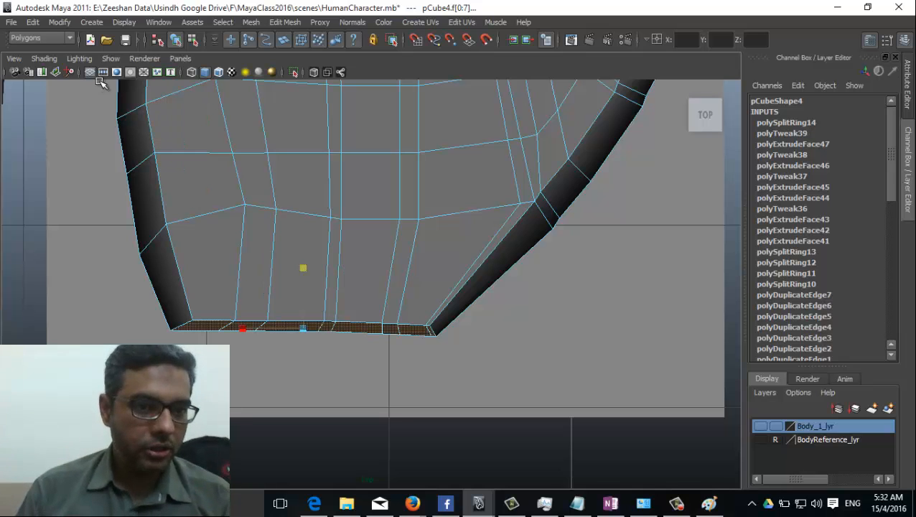
middle_click_drag(270, 296, 241, 327)
middle_click_drag(334, 331, 348, 329)
Step: Turn on X-Ray, then move the wrist edge loop up and widen it
left_click(44, 58)
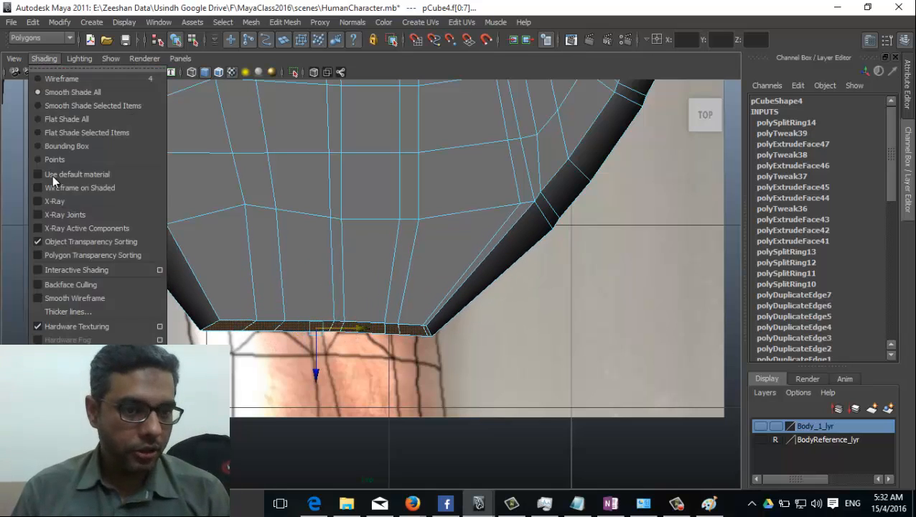
left_click(72, 203)
left_click_drag(316, 370, 320, 337)
mouse_move(253, 297)
left_mouse_down()
mouse_move(237, 295)
mouse_move(246, 298)
left_mouse_up()
key("e")
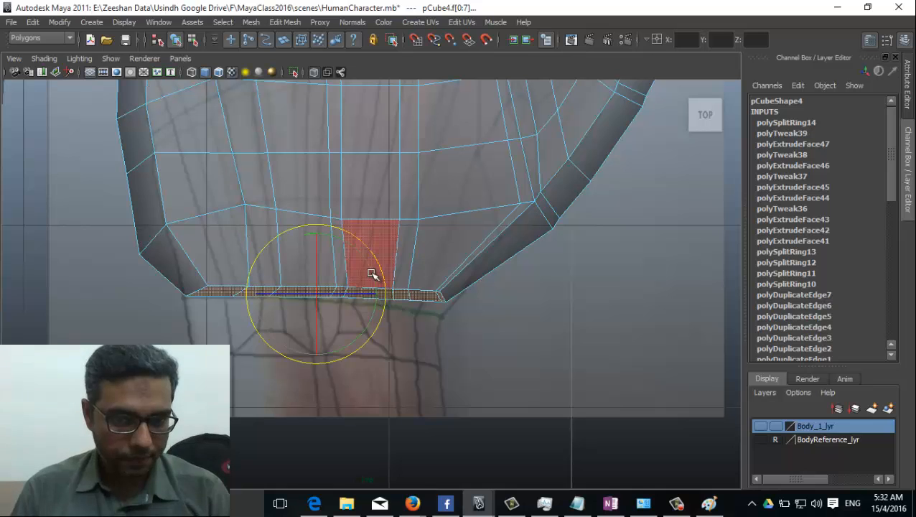
middle_click_drag(303, 382, 312, 356, "alt")
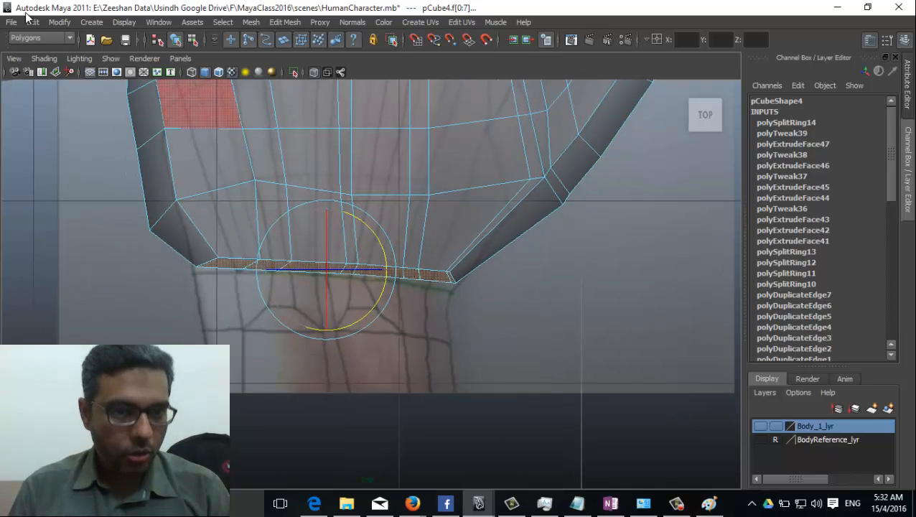
Step: Extrude the wrist-end faces twice, by 0.311 and then 0.34
left_click(282, 23)
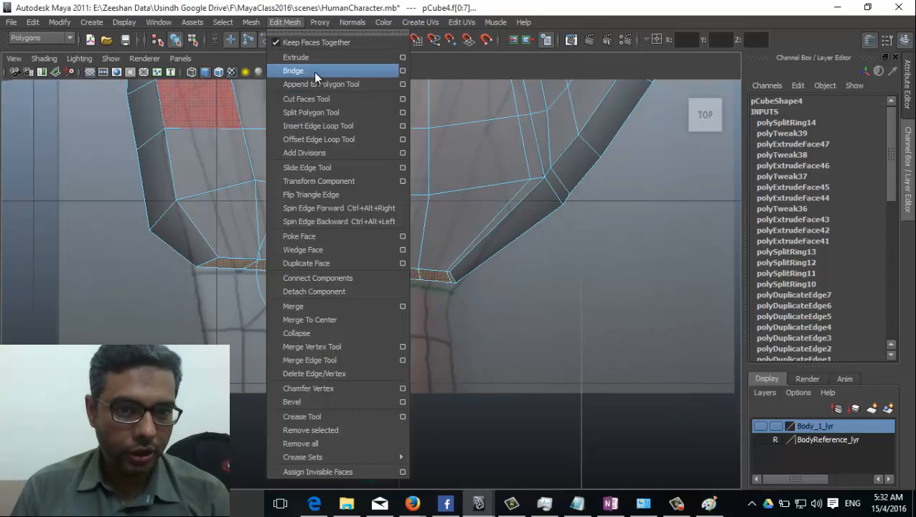
left_click(314, 70)
left_click_drag(225, 307, 231, 357)
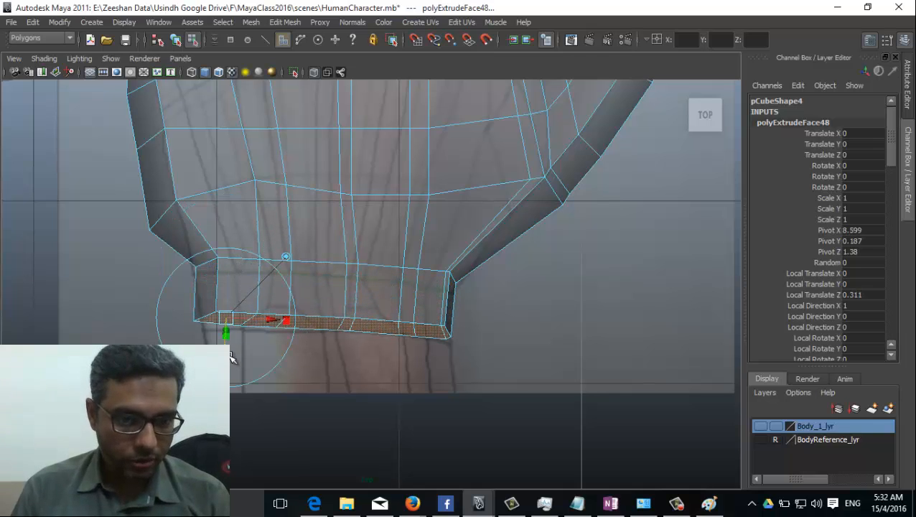
left_click(250, 22)
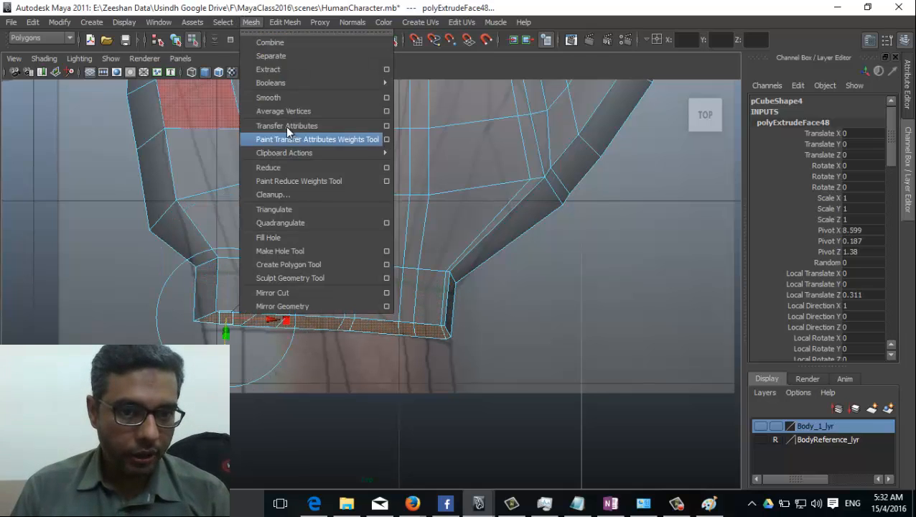
mouse_move(284, 20)
left_click(296, 57)
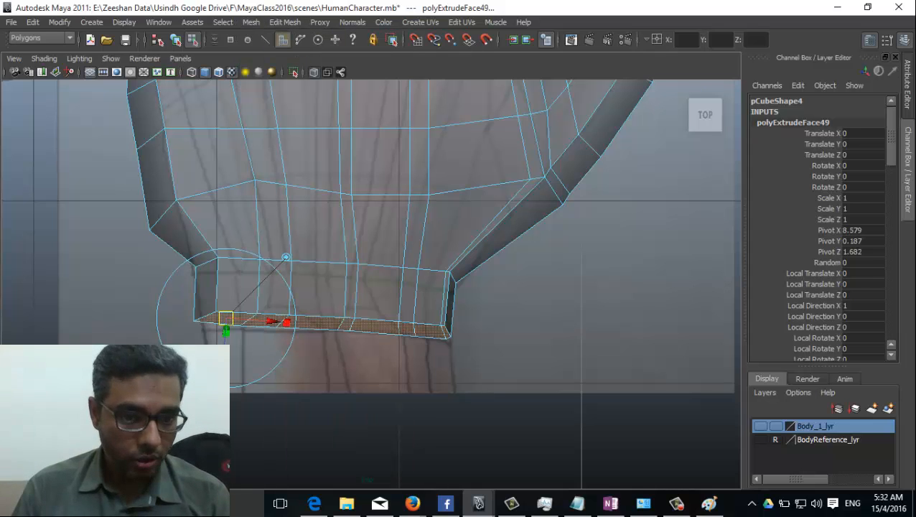
left_click_drag(286, 256, 396, 300)
Step: Return to the perspective view, turn X-Ray off, and switch to vertex editing
key("space")
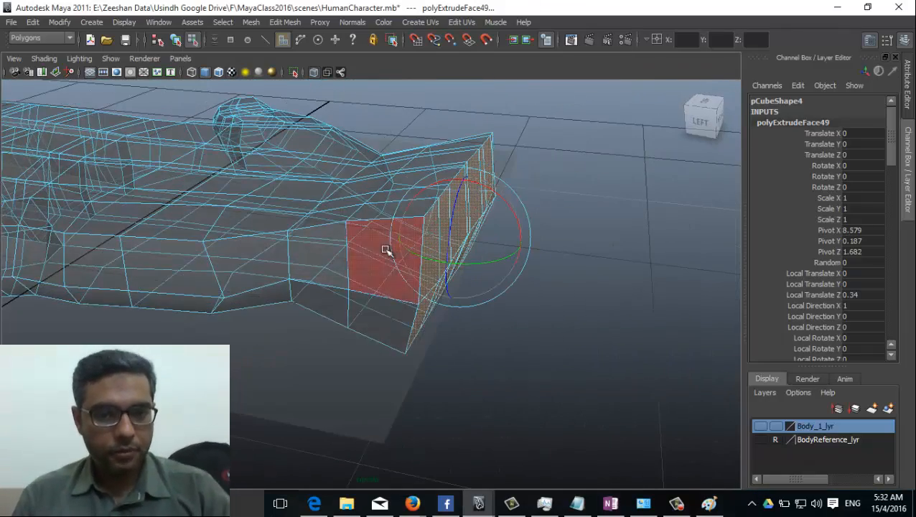
key("space")
key("space")
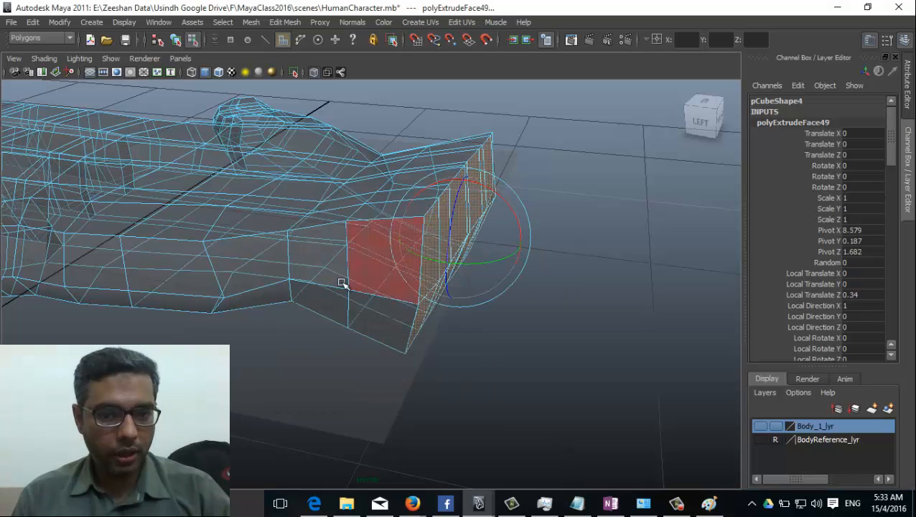
left_click(79, 58)
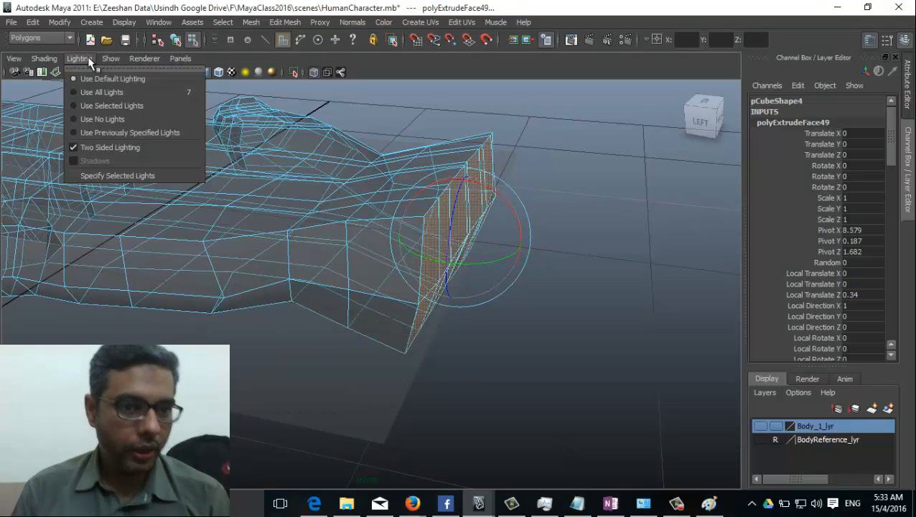
mouse_move(44, 58)
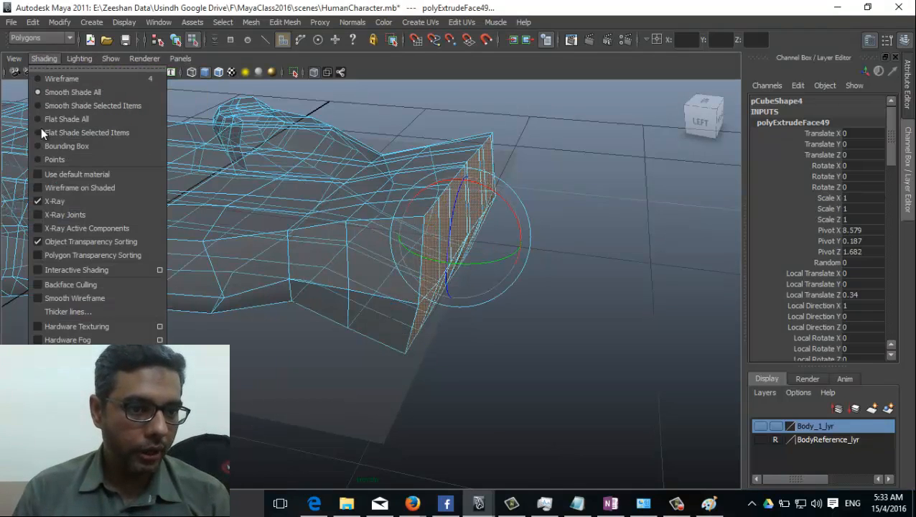
left_click(57, 201)
mouse_move(108, 229)
left_mouse_down("alt")
mouse_move(135, 264)
mouse_move(380, 246)
mouse_move(316, 340)
mouse_move(316, 287)
left_mouse_up("alt")
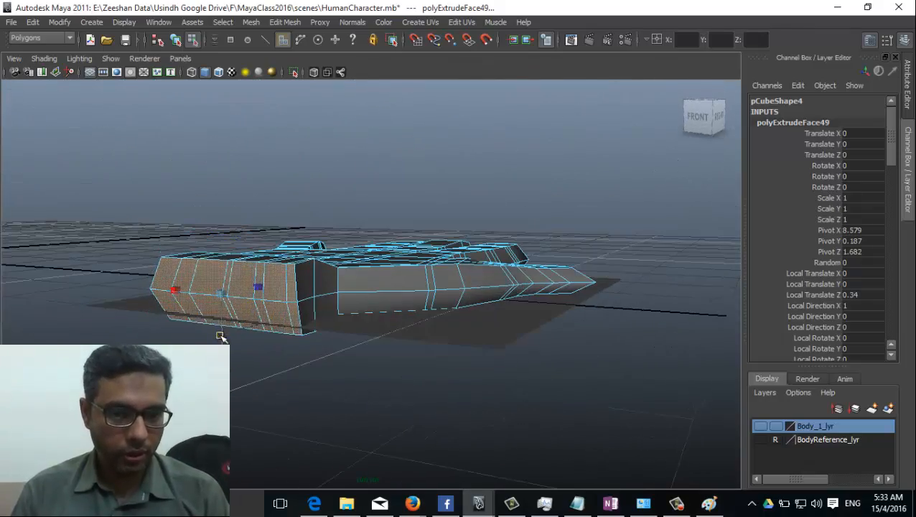
left_click_drag(220, 333, 470, 392, "alt")
right_click_drag(485, 343, 435, 261)
left_click_drag(391, 343, 372, 309, "alt")
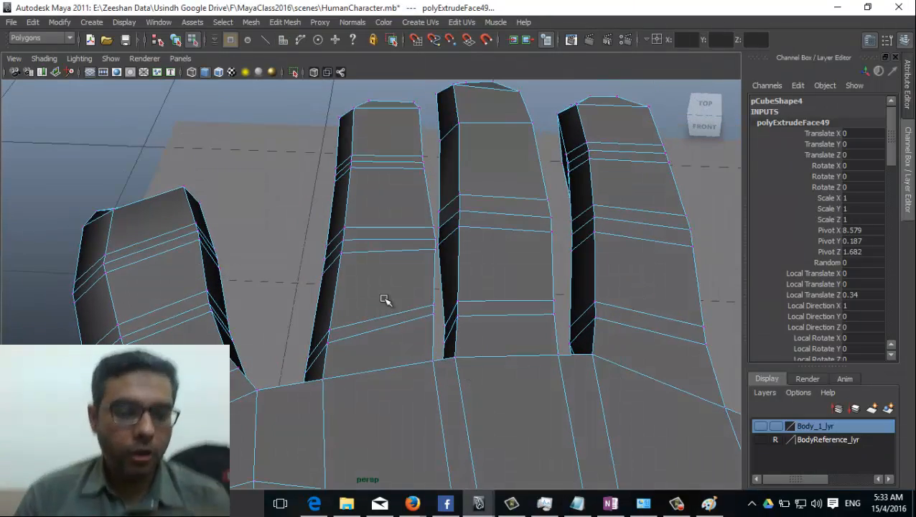
Step: Insert knuckle edge loops across each finger, with two on the first finger
left_click(319, 22)
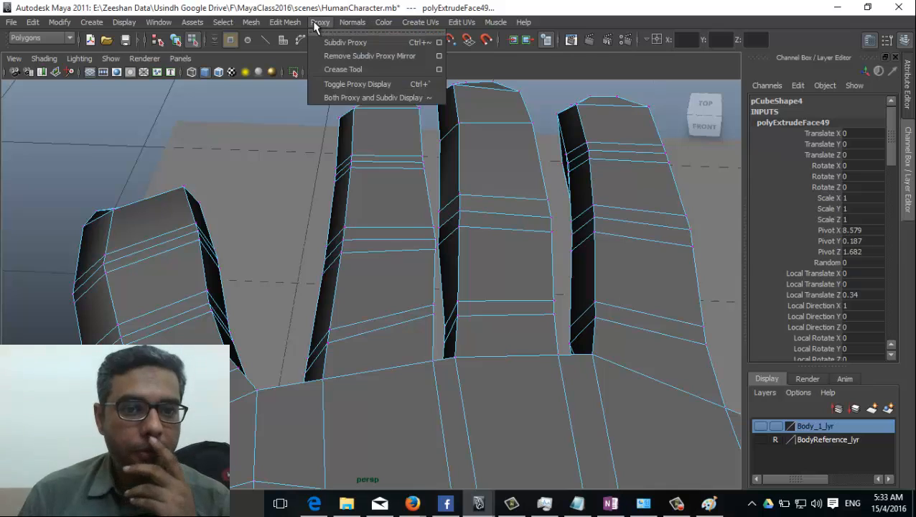
left_click(352, 125)
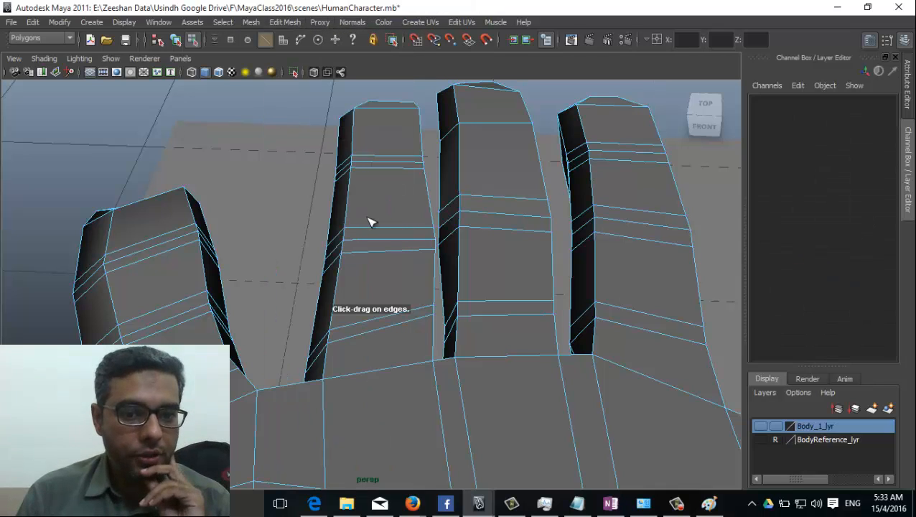
left_click_drag(367, 229, 425, 230)
left_click_drag(480, 208, 474, 198)
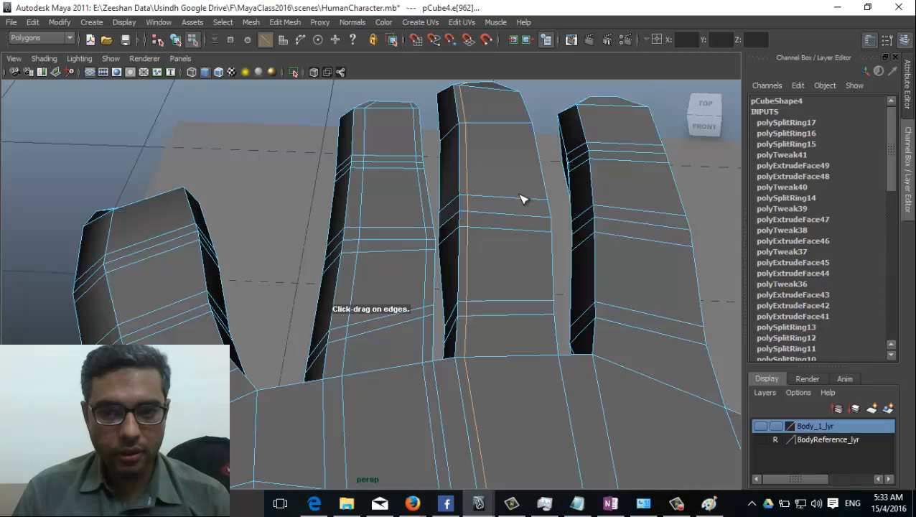
left_click_drag(646, 215, 670, 221)
left_click_drag(143, 323, 138, 323)
mouse_move(194, 304)
left_mouse_down()
mouse_move(277, 334)
mouse_move(272, 284)
mouse_move(290, 293)
mouse_move(302, 268)
mouse_move(268, 297)
mouse_move(205, 317)
left_mouse_up()
Step: Switch to vertex editing and inspect the fingers in wireframe and shaded views
right_click_drag(216, 291, 162, 260)
scroll(198, 333, "up", 6)
left_click_drag(215, 308, 229, 363, "alt")
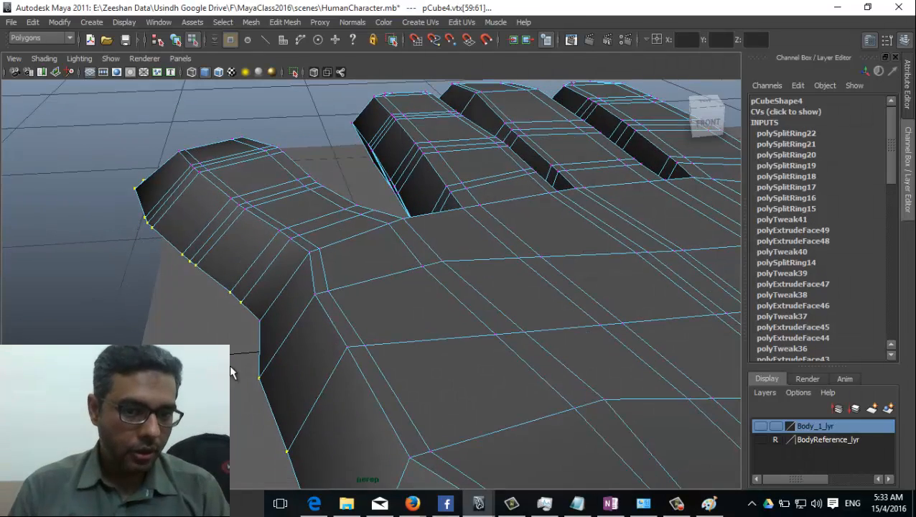
left_click_drag(241, 324, 405, 333, "alt")
mouse_move(496, 328)
left_mouse_down("alt")
mouse_move(455, 348)
mouse_move(175, 335)
left_mouse_up("alt")
key("4")
left_click_drag(236, 286, 474, 309, "alt")
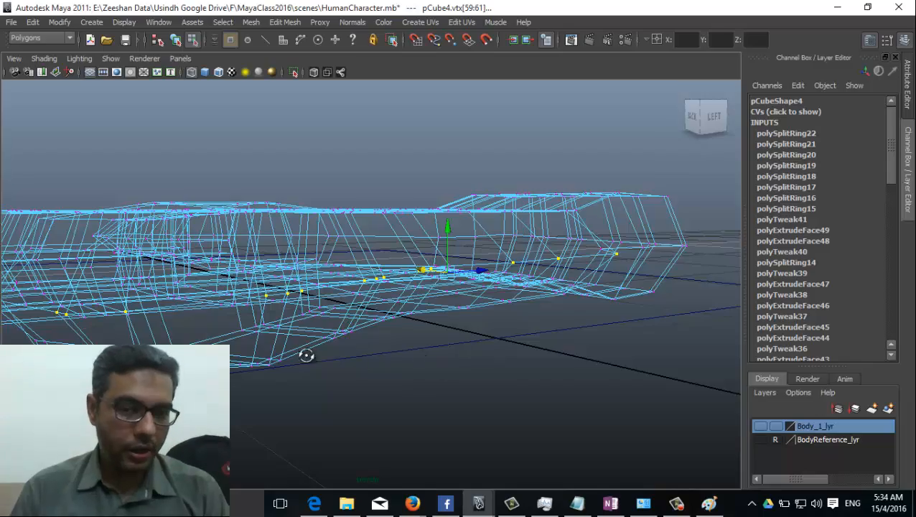
mouse_move(306, 356)
left_mouse_down("alt")
mouse_move(284, 311)
mouse_move(257, 329)
left_mouse_up("alt")
key("5")
Step: Orbit around the selected finger vertices and switch the mesh to edge editing
mouse_move(300, 270)
left_mouse_down("alt")
mouse_move(341, 265)
mouse_move(357, 282)
mouse_move(507, 287)
mouse_move(239, 310)
mouse_move(307, 272)
mouse_move(342, 266)
mouse_move(624, 321)
mouse_move(538, 347)
mouse_move(251, 352)
mouse_move(261, 386)
mouse_move(239, 392)
left_mouse_up("alt")
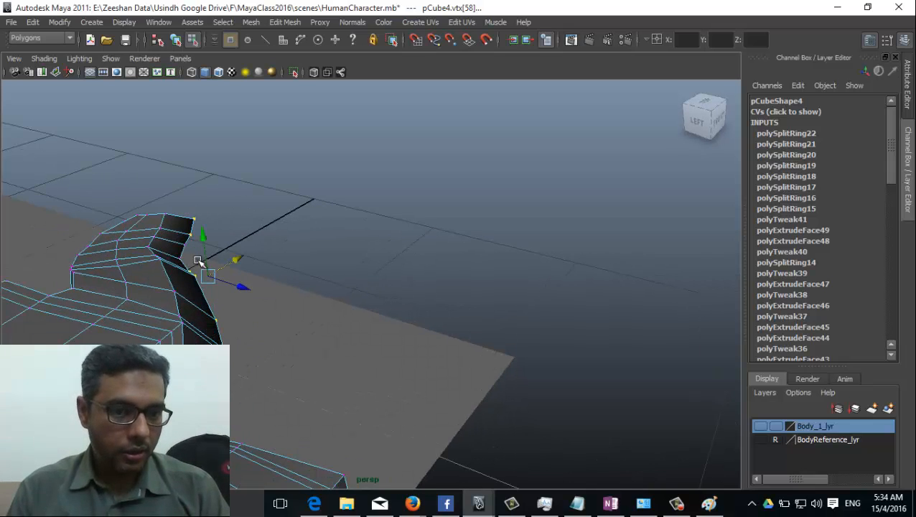
left_click_drag(246, 290, 308, 333, "alt")
left_click_drag(240, 324, 468, 262, "alt")
key("5")
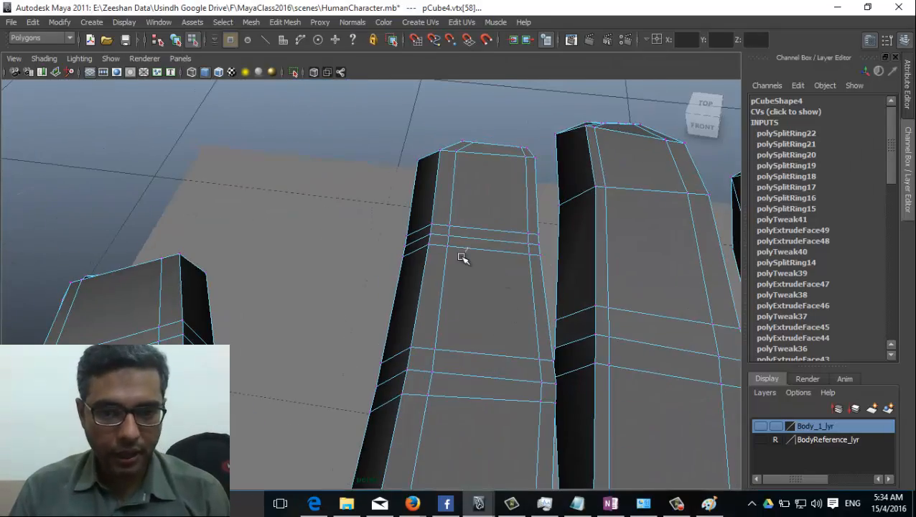
right_click_drag(467, 245, 477, 234)
left_click(481, 240)
left_click_drag(481, 239, 486, 314, "alt")
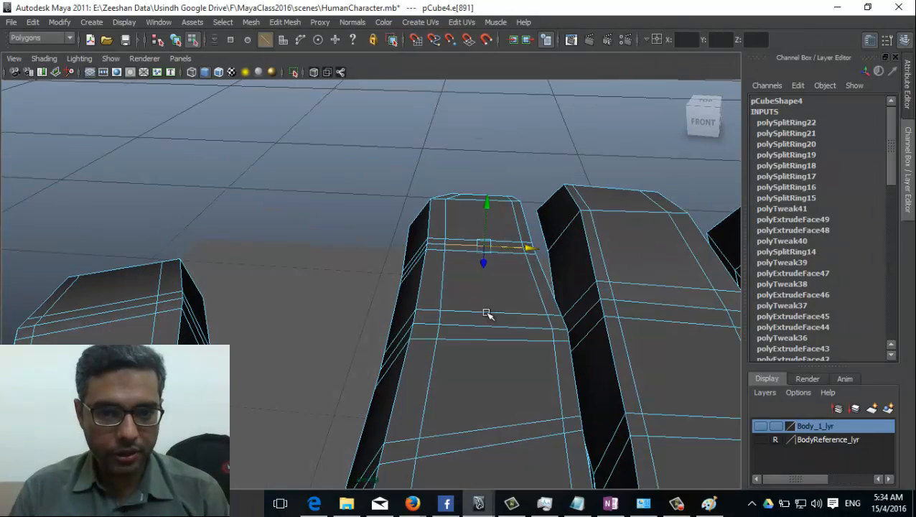
left_click(489, 202)
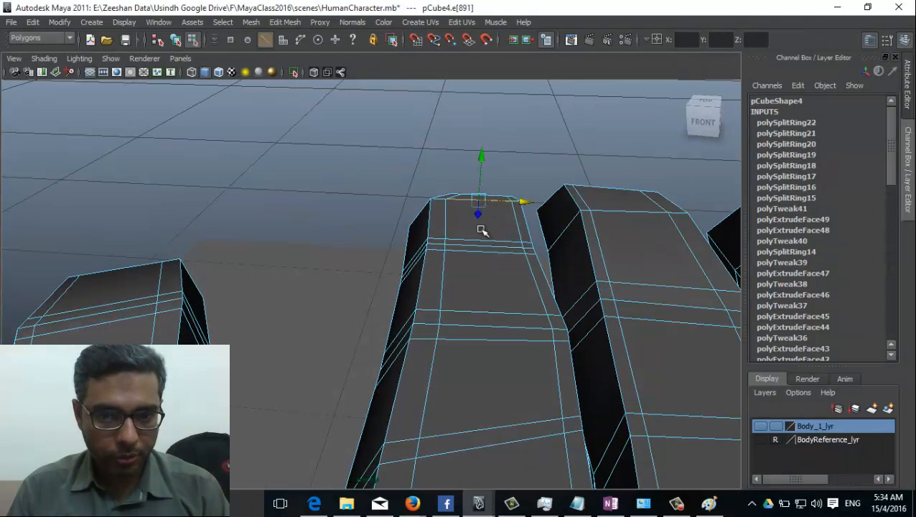
left_click(480, 246)
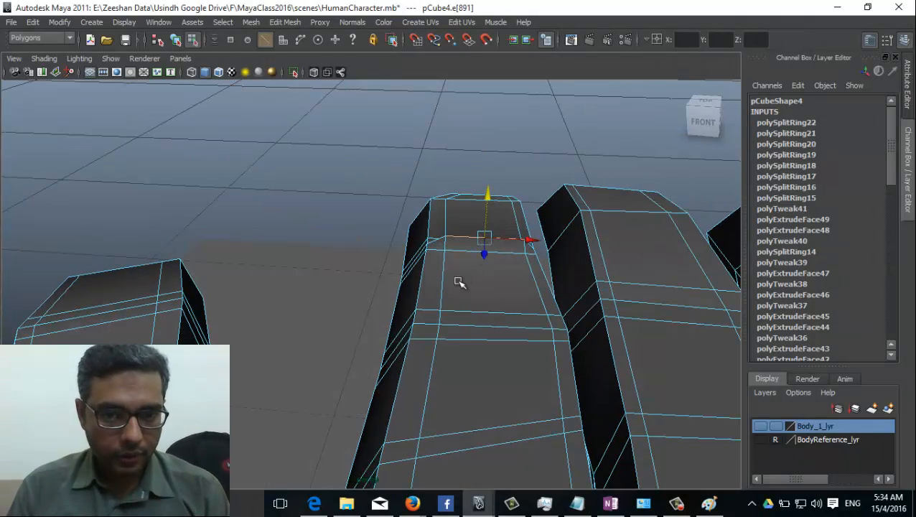
left_click_drag(460, 280, 408, 276, "alt")
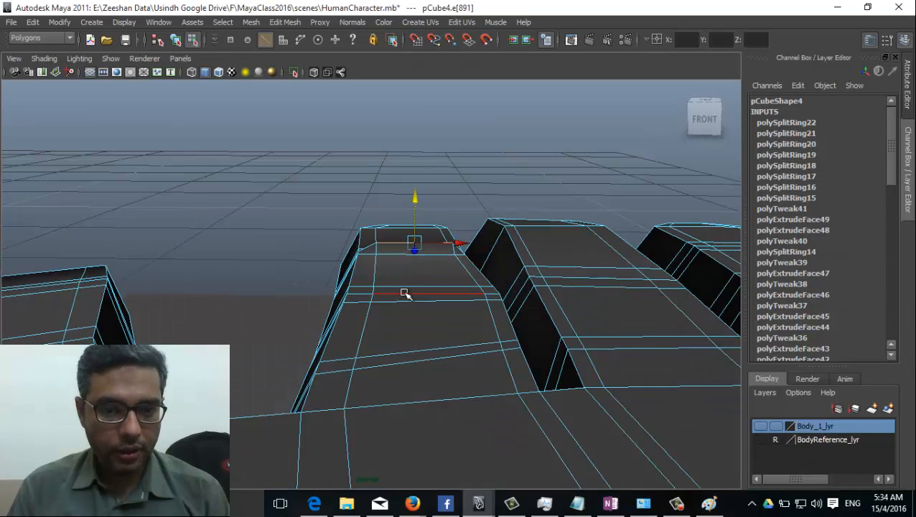
left_click(404, 292)
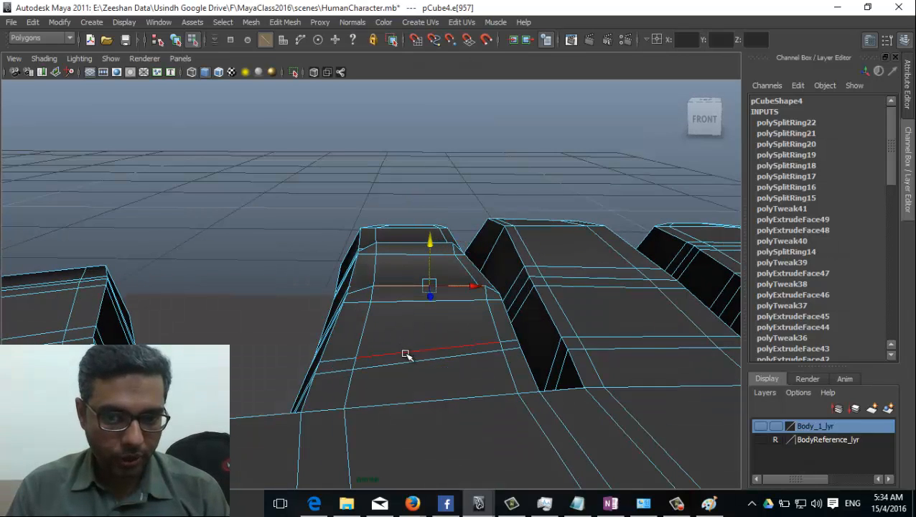
left_click_drag(407, 353, 371, 388, "alt")
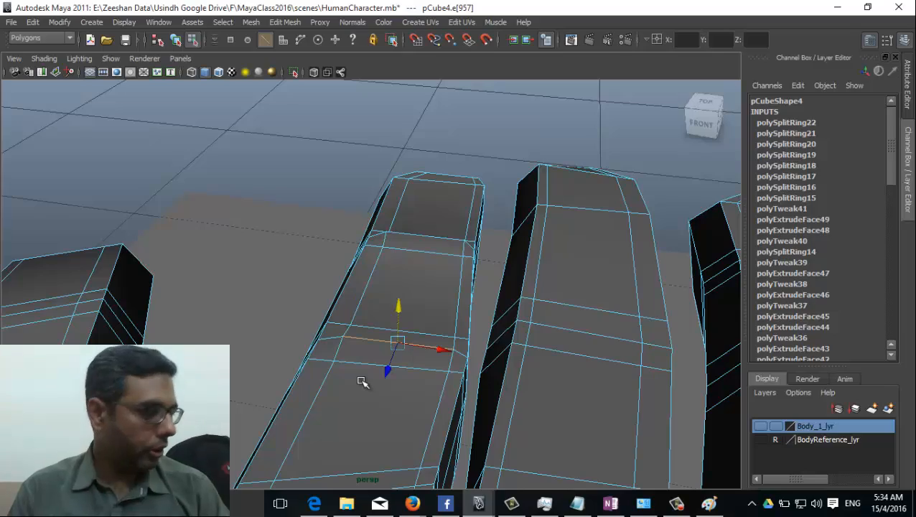
middle_click_drag(519, 365, 528, 257, "alt")
left_click(477, 331)
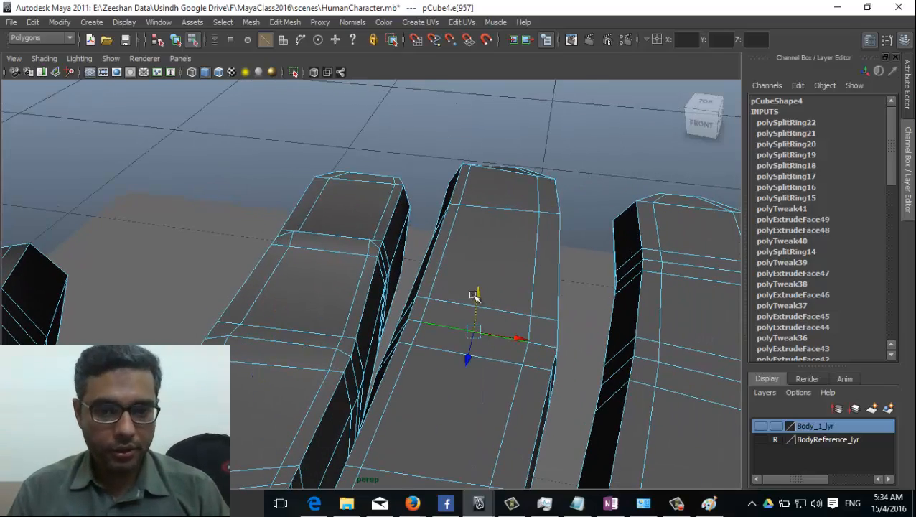
left_click_drag(478, 287, 349, 349, "alt")
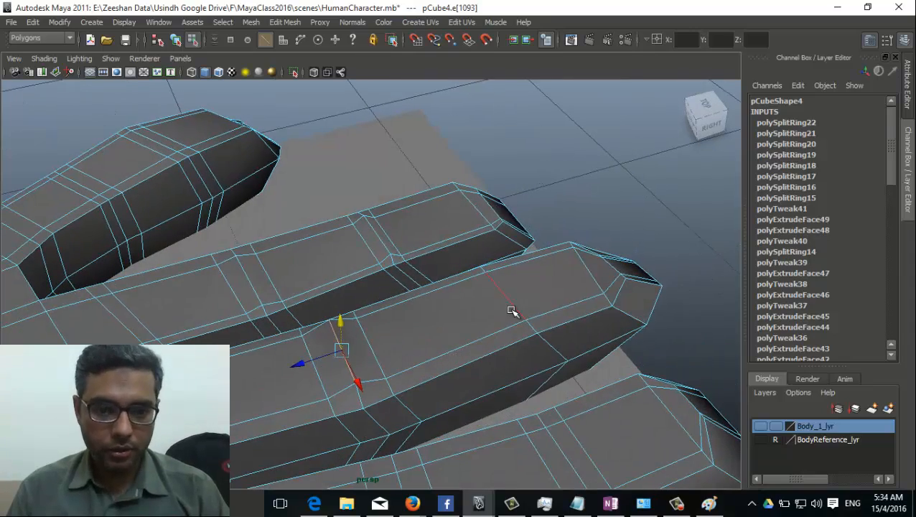
middle_click_drag(279, 382, 336, 310, "alt")
left_click_drag(336, 310, 277, 365, "alt")
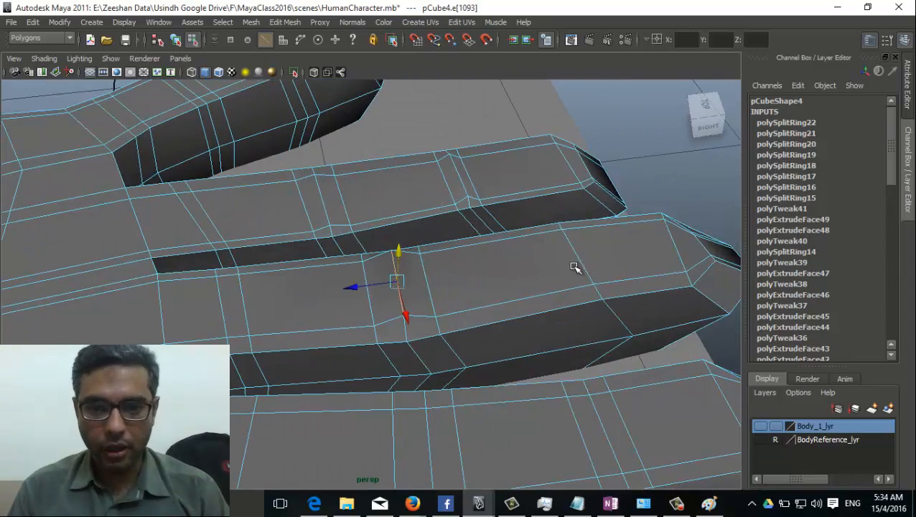
middle_click_drag(576, 267, 482, 298, "alt")
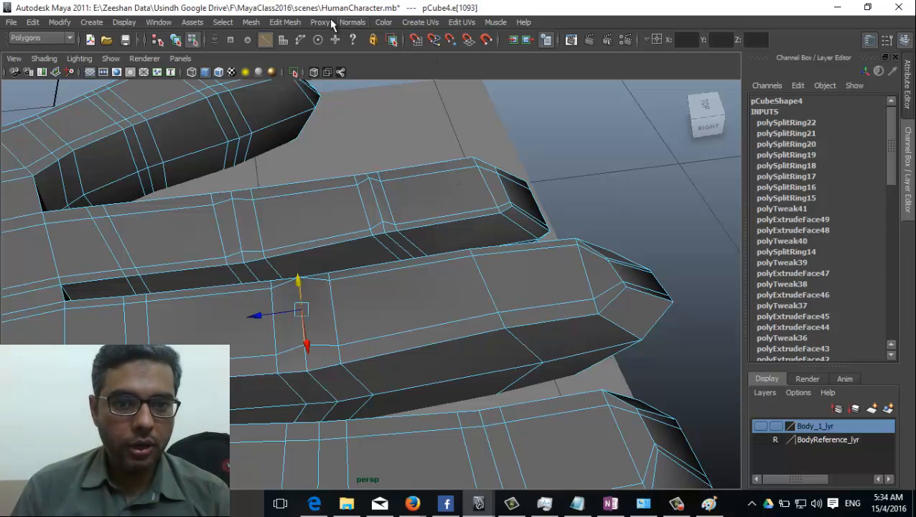
Step: Add offset edge loops around a finger knuckle with the Offset Edge Loop Tool
left_click(285, 22)
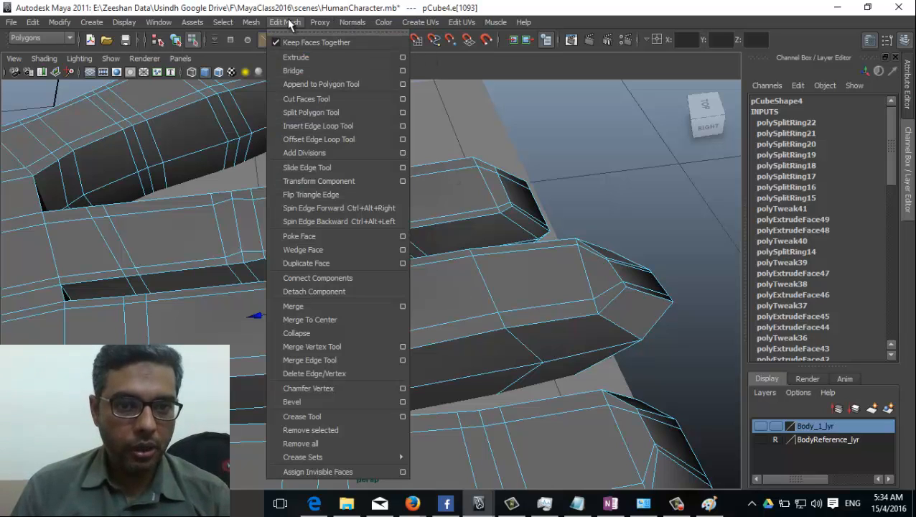
left_click(325, 140)
left_click_drag(491, 300, 493, 298)
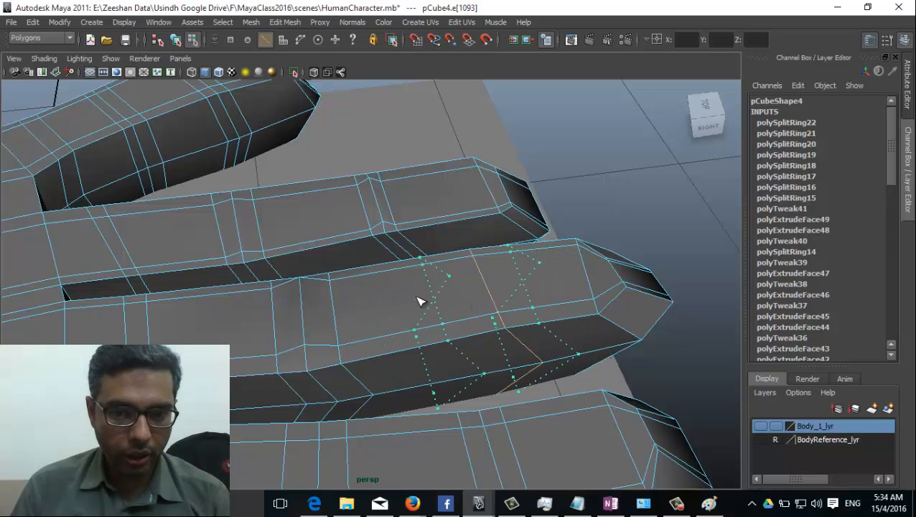
left_click_drag(329, 317, 291, 323)
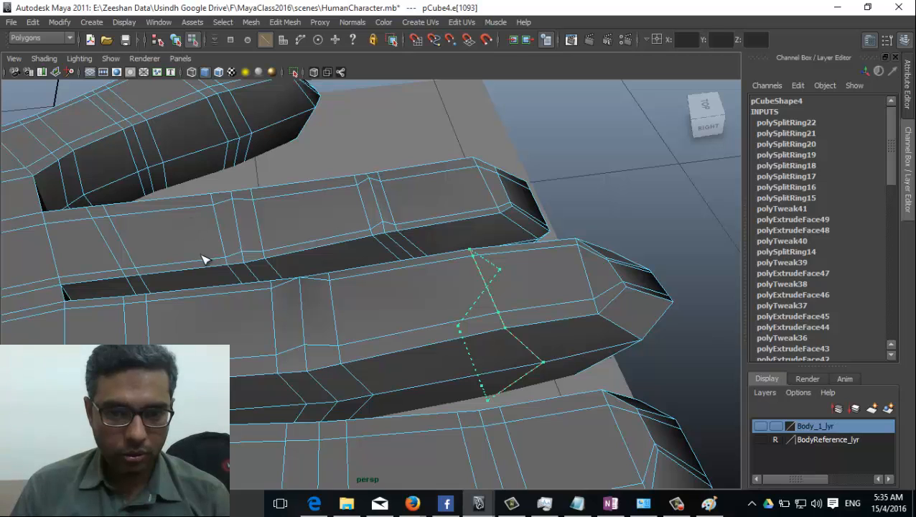
left_click_drag(221, 300, 221, 300)
left_click_drag(395, 342, 507, 307, "alt")
Step: Switch to edges, select knuckle edges along the finger, and raise them slightly
mouse_move(477, 258)
right_mouse_down()
mouse_move(423, 275)
mouse_move(470, 290)
mouse_move(482, 244)
right_mouse_up()
left_click(478, 296)
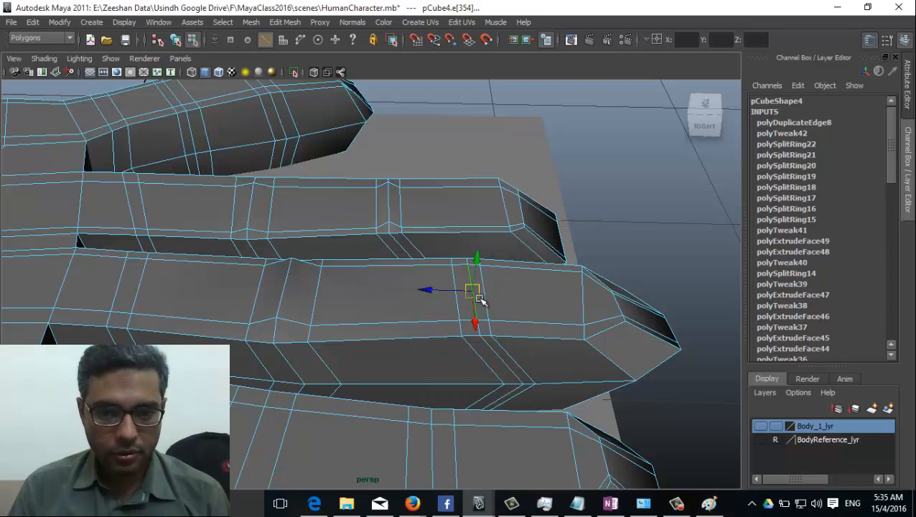
left_click(479, 264)
left_click_drag(383, 341, 405, 284, "alt")
left_click(405, 327)
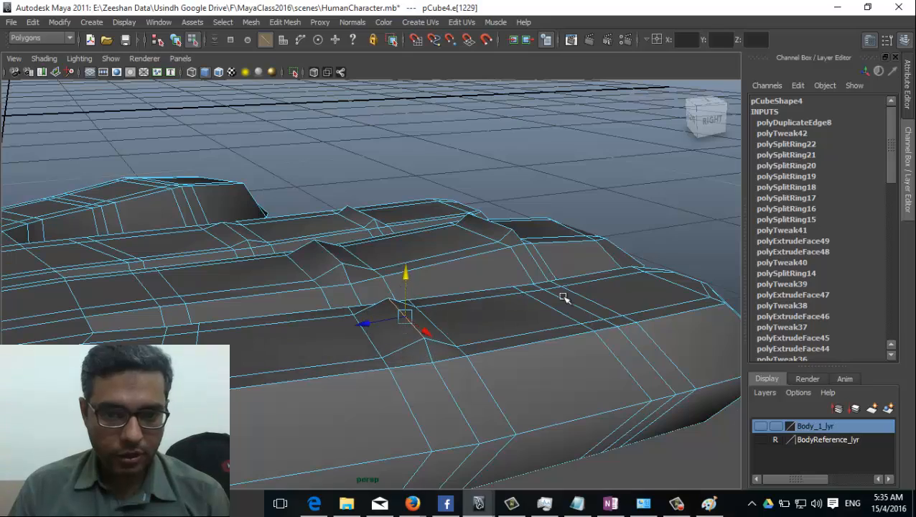
left_click(581, 313)
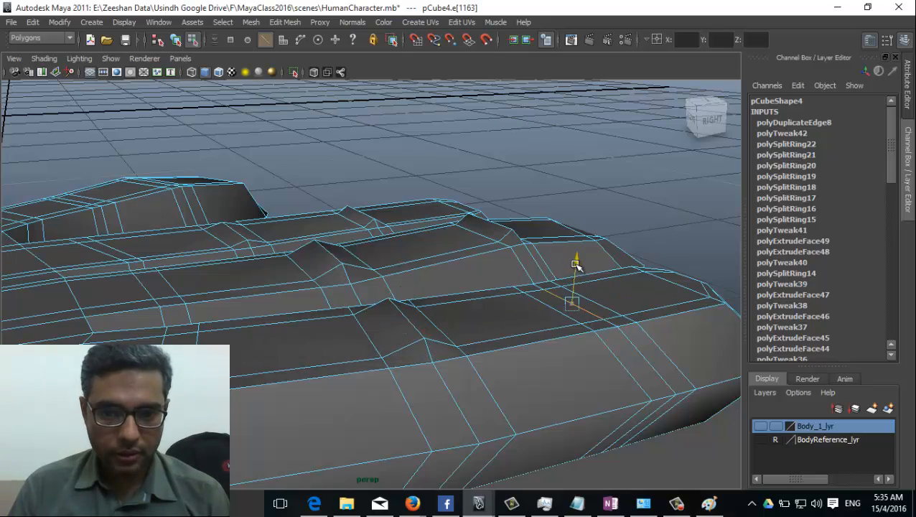
left_click_drag(576, 266, 353, 251)
Step: Select edges at the thumb tip and base, then orbit to a side view
left_click(290, 257)
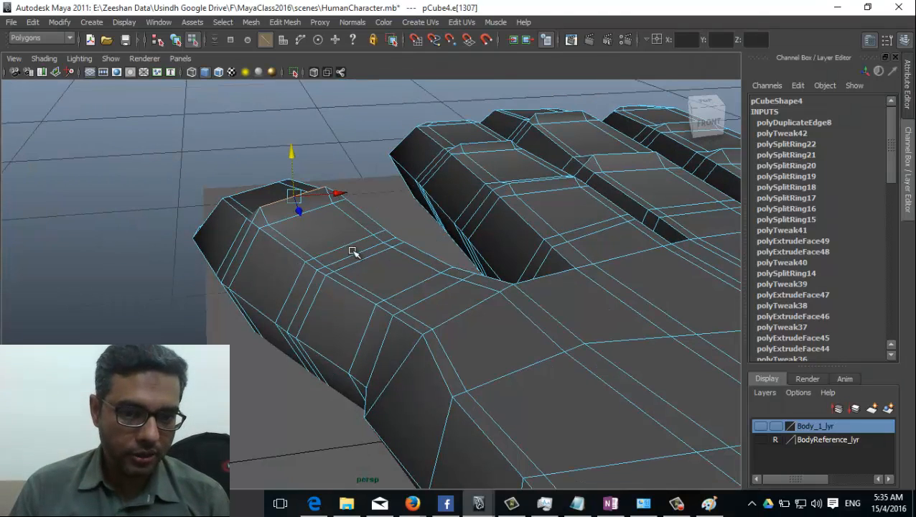
left_click(356, 249)
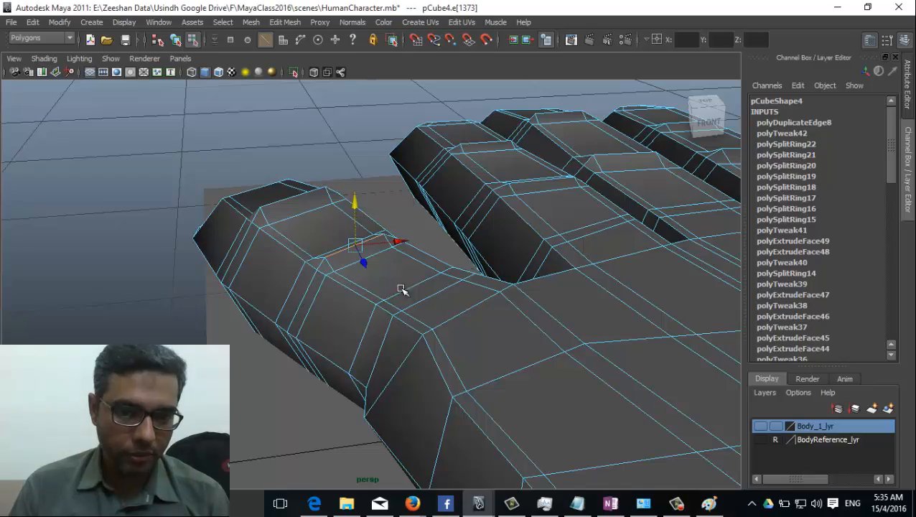
left_click_drag(445, 310, 372, 321, "alt")
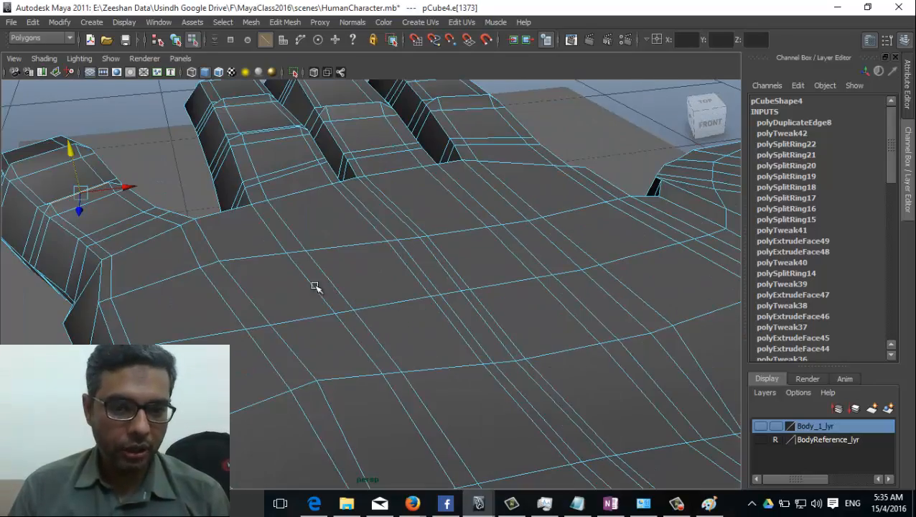
left_click_drag(171, 291, 472, 339, "alt")
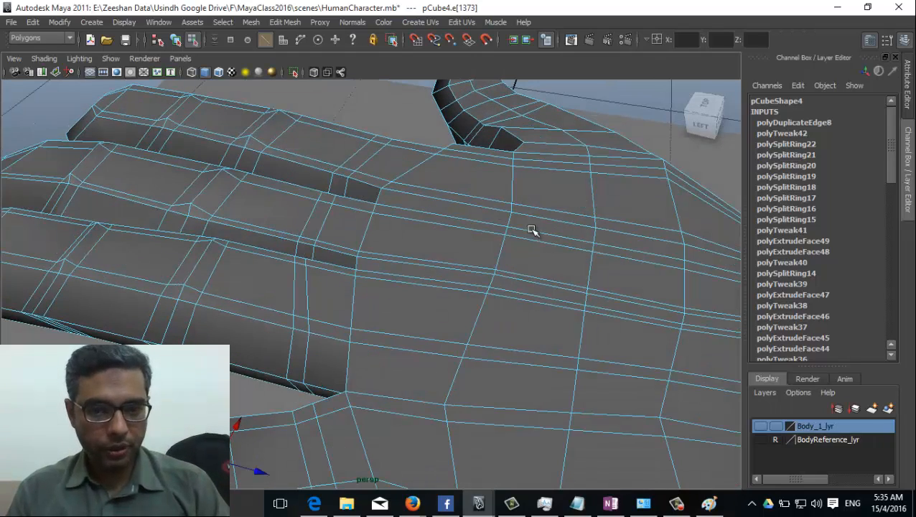
Step: Switch to the Top view over the palm and select a palm edge
key("space")
left_click_drag(474, 289, 427, 224)
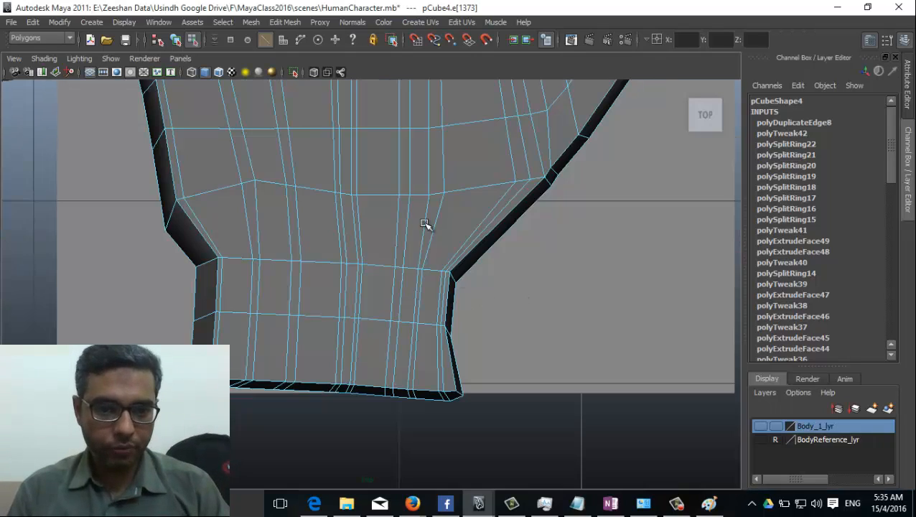
middle_click_drag(340, 238, 317, 304, "alt")
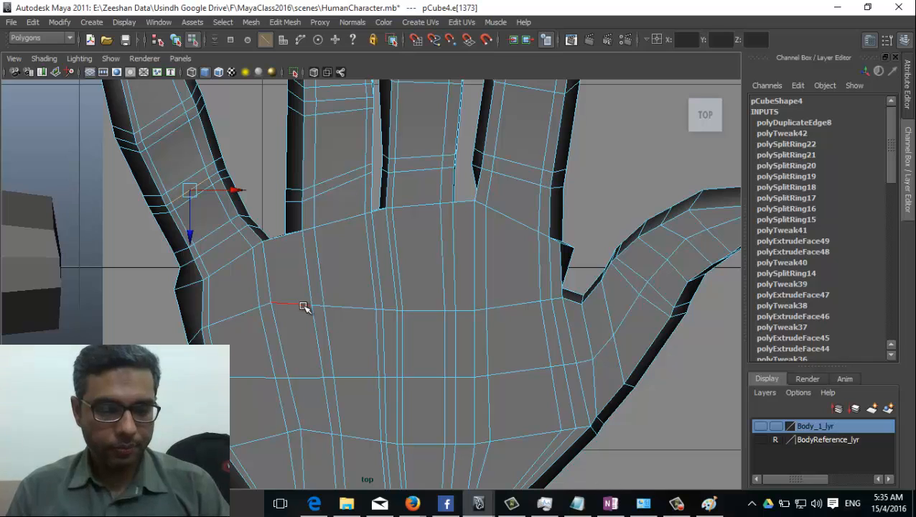
left_click(374, 304)
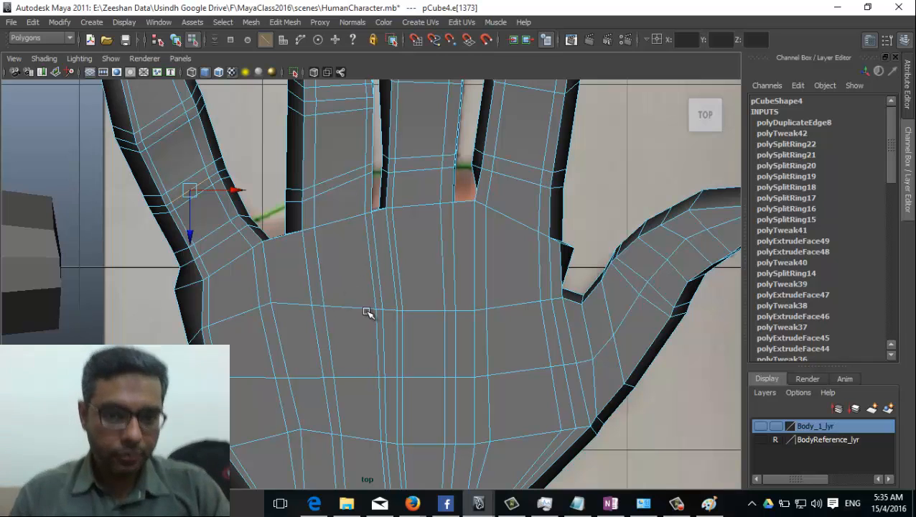
Step: Show wireframe on shaded with X-Ray over the reference, then switch to vertex editing
left_click(72, 58)
left_click(71, 57)
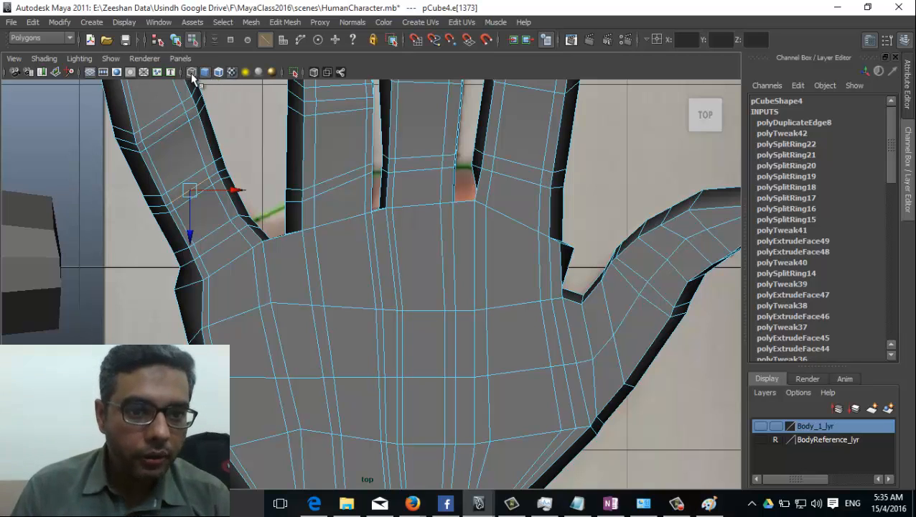
left_click(191, 72)
left_click(231, 73)
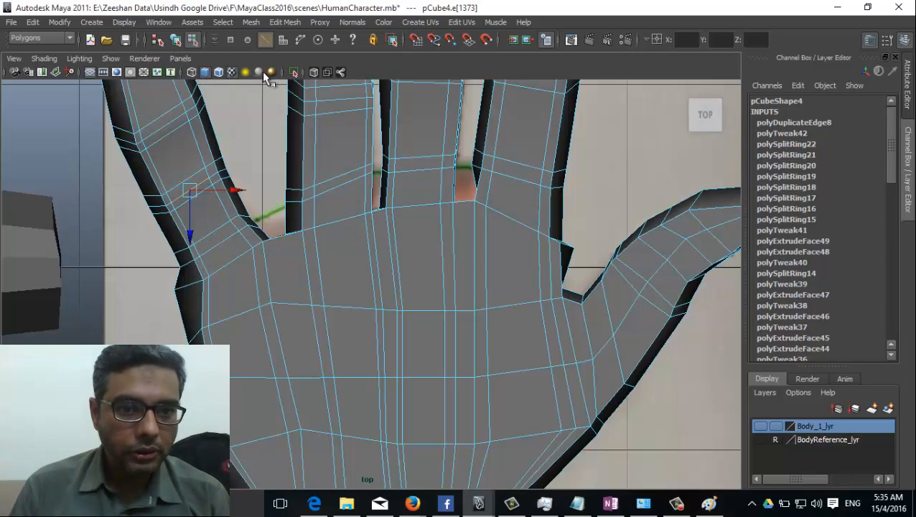
left_click(295, 72)
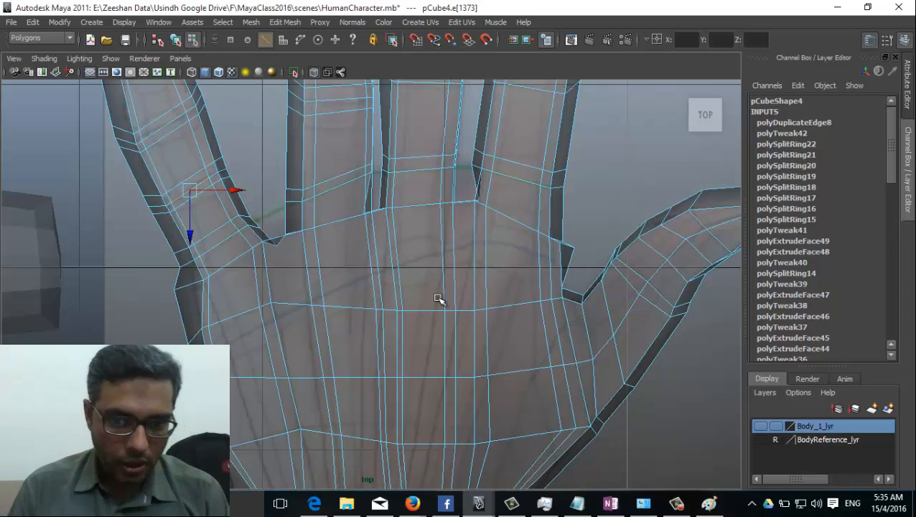
right_click_drag(437, 301, 381, 273)
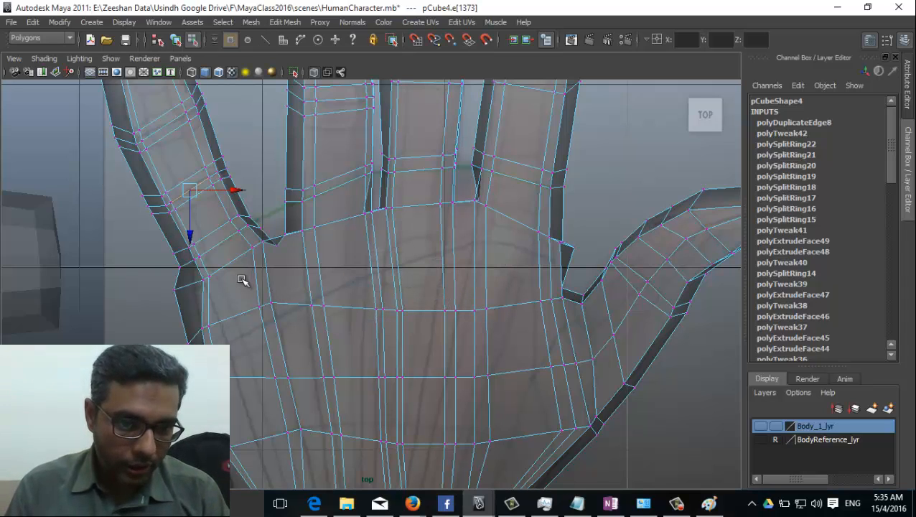
Step: Pull the palm vertices below the fingers up into a curved knuckle line
left_click_drag(243, 280, 264, 351)
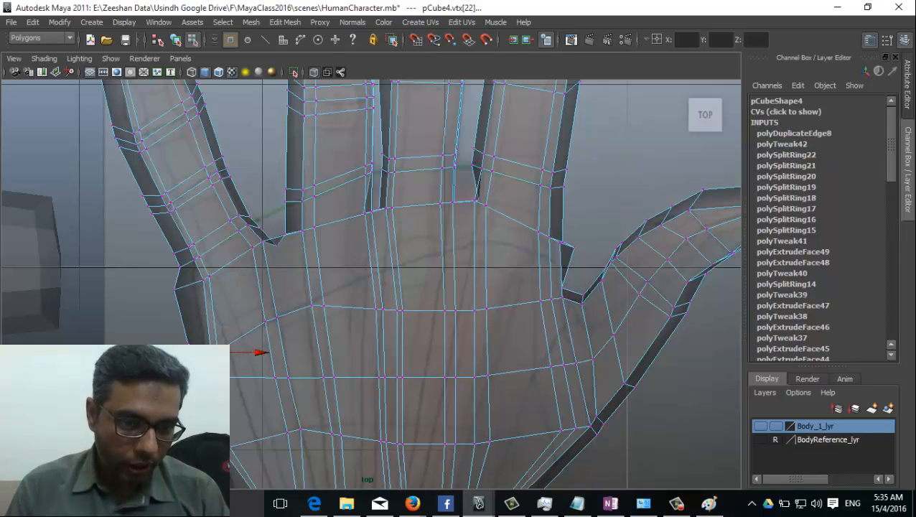
left_click(313, 305)
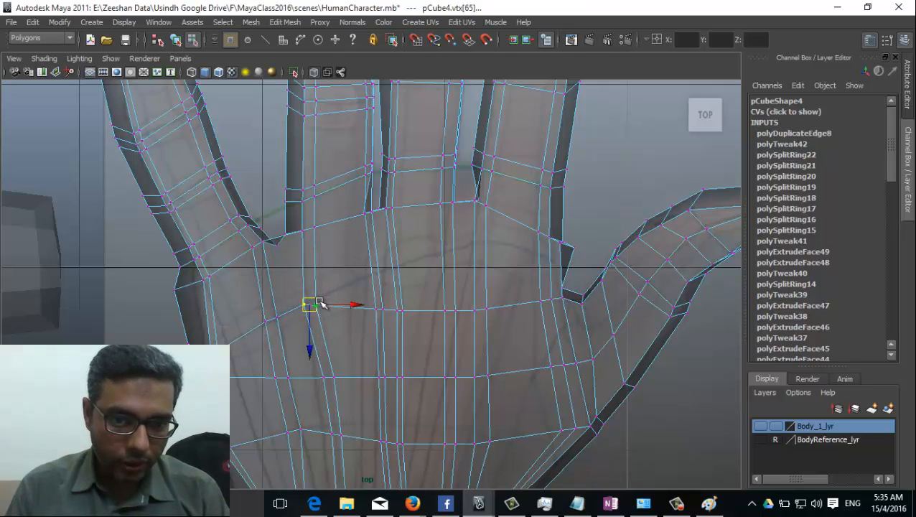
left_click_drag(316, 308, 315, 299)
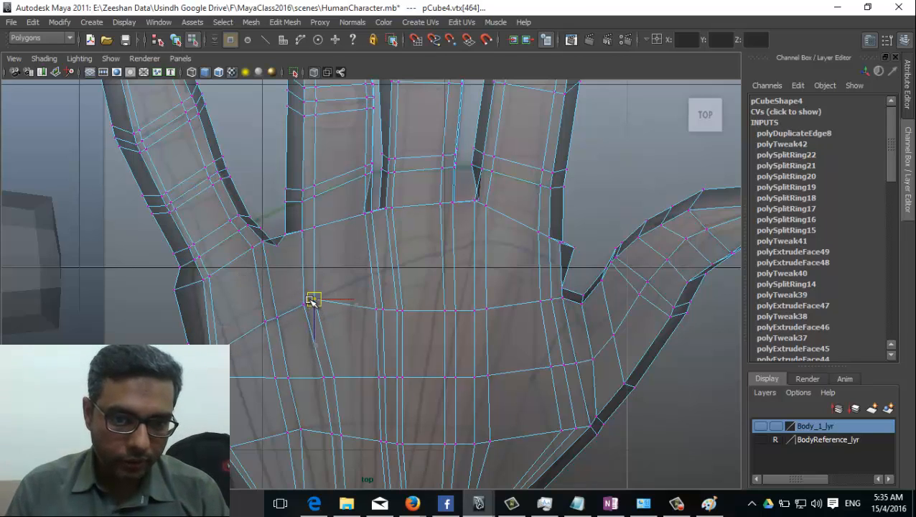
left_click(400, 310)
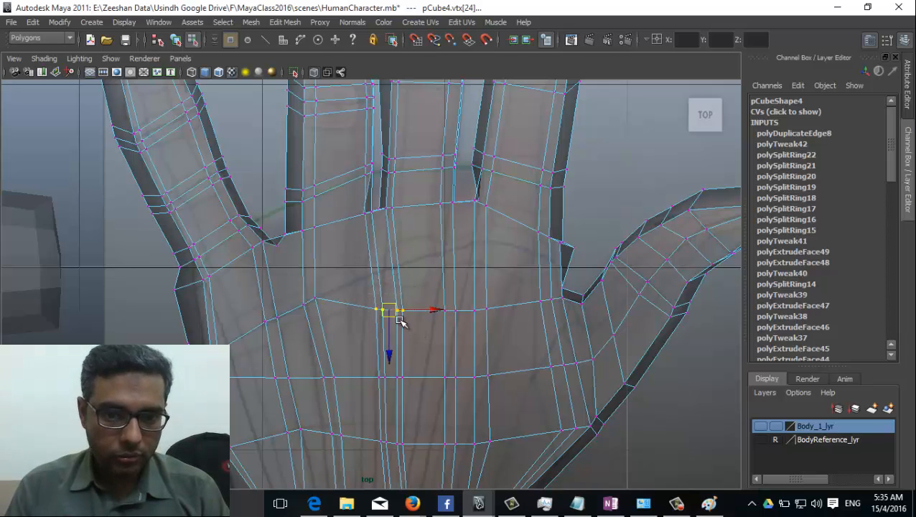
left_click_drag(400, 311, 397, 276)
left_click(452, 316)
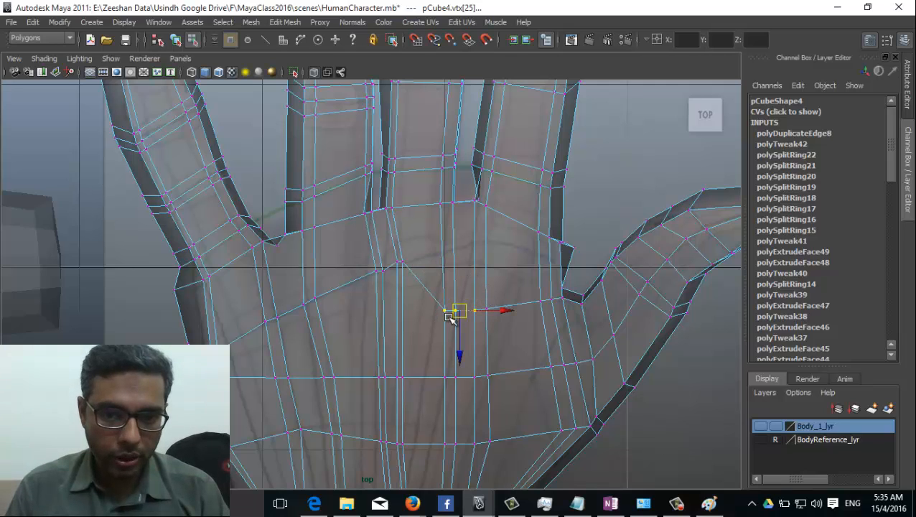
left_click_drag(453, 317, 479, 246)
left_click(490, 307)
left_click_drag(488, 309, 486, 242)
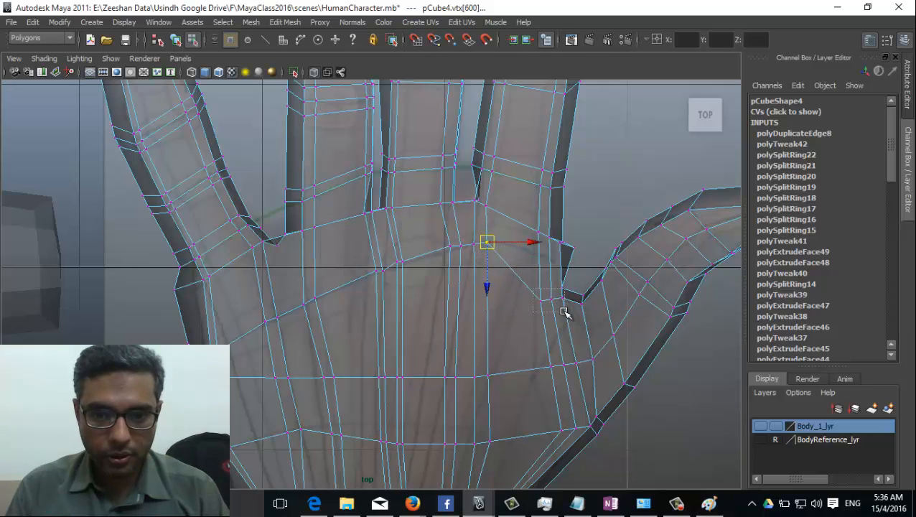
Step: Adjust the vertices at the little finger's base
left_click_drag(564, 312, 564, 313)
left_click_drag(562, 293, 568, 266)
left_click(537, 257)
key("e")
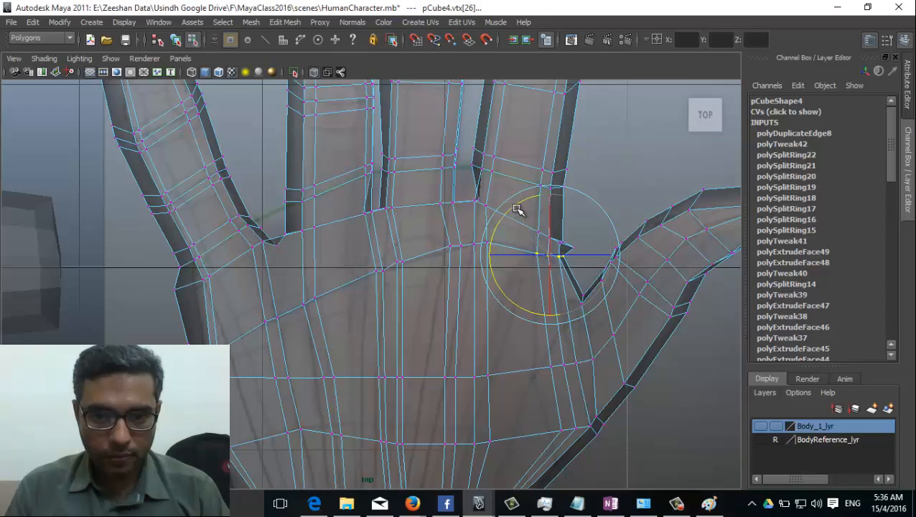
key("w")
Step: Recentre the view on the palm and return to object mode with F8
middle_click_drag(379, 361, 414, 341, "alt")
scroll(414, 341, "down", 3)
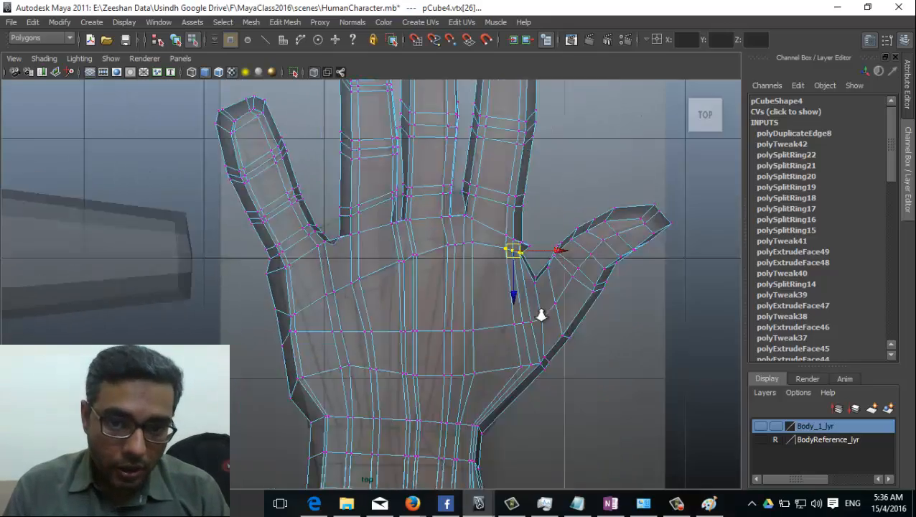
scroll(600, 331, "up", 5)
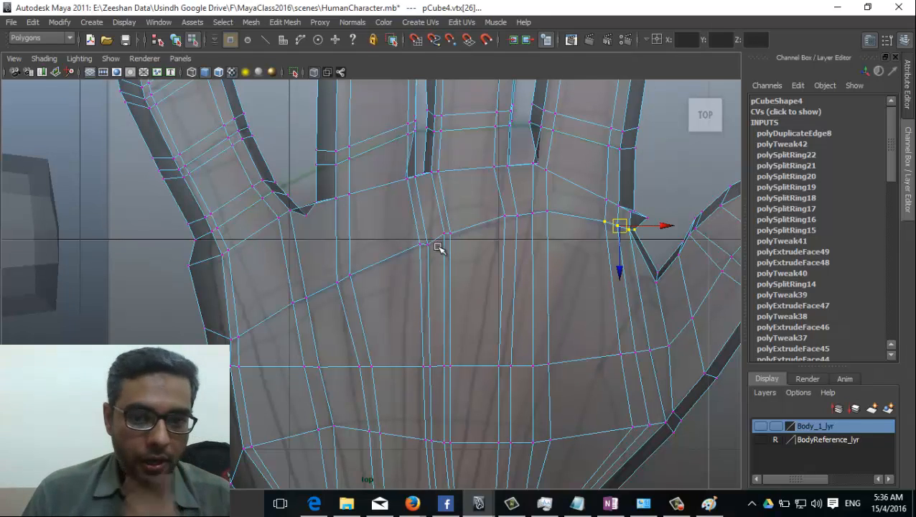
right_click(472, 229)
key("F8")
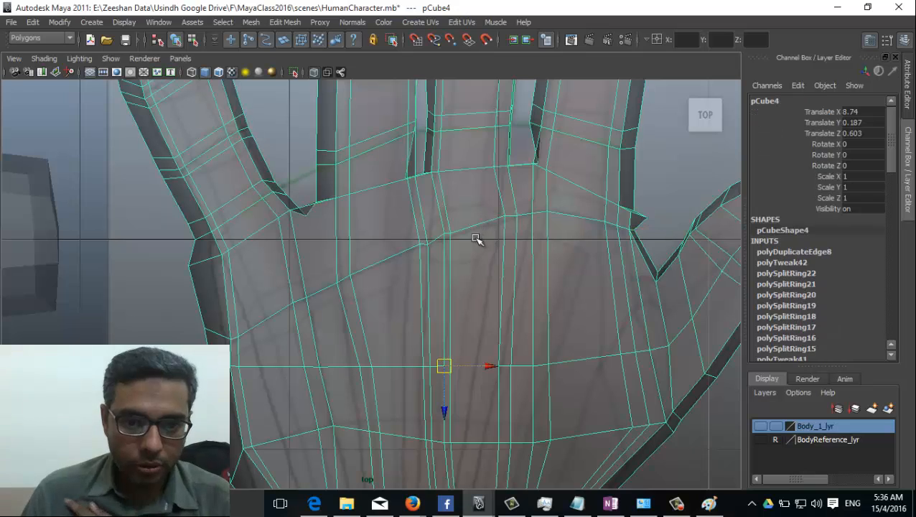
Step: Add an offset edge loop along the palm's knuckle line
left_click(352, 23)
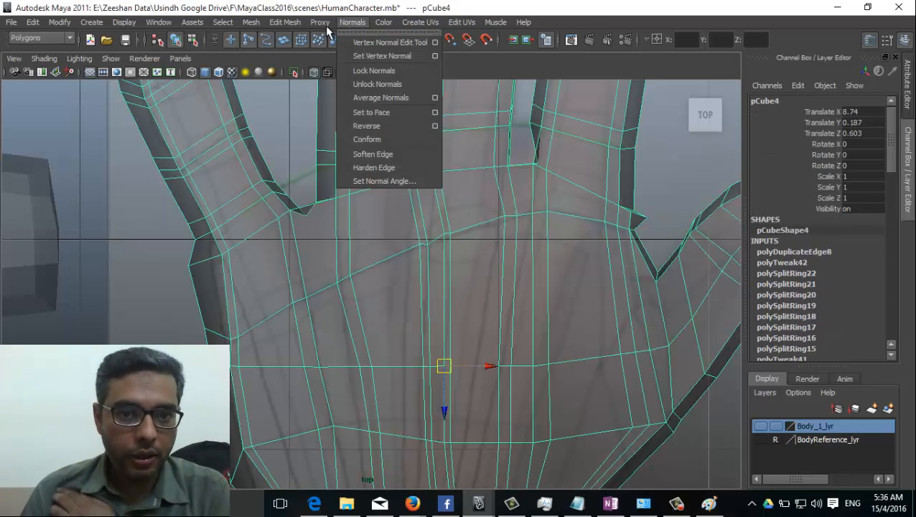
mouse_move(284, 23)
left_click(335, 139)
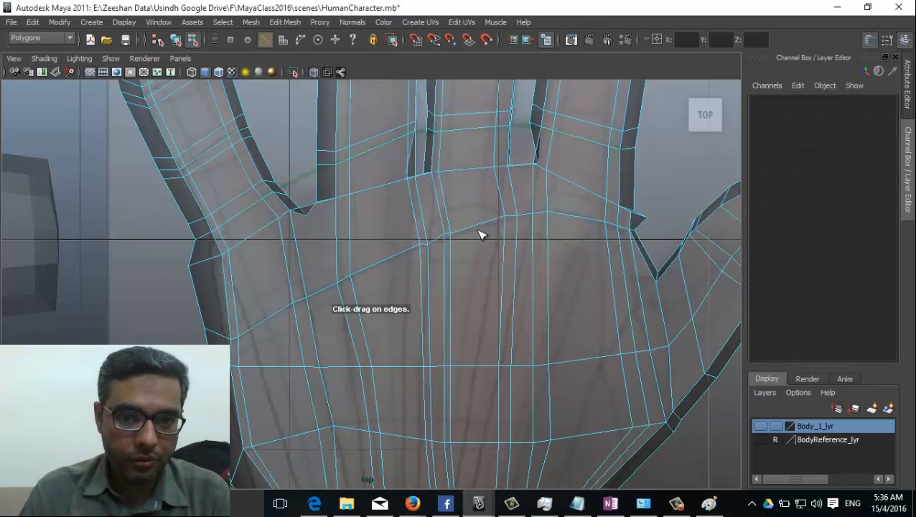
mouse_move(477, 231)
left_mouse_down()
mouse_move(485, 242)
mouse_move(469, 244)
left_mouse_up()
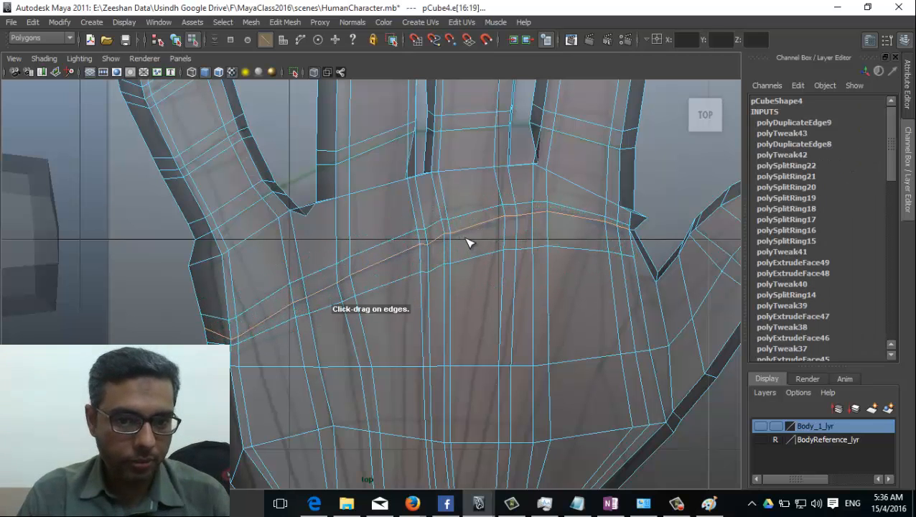
Step: Switch to a shaded-with-wireframe perspective view of the hand's back in edge selection mode
key("space")
left_click_drag(383, 278, 384, 246)
left_click_drag(313, 333, 347, 316, "alt")
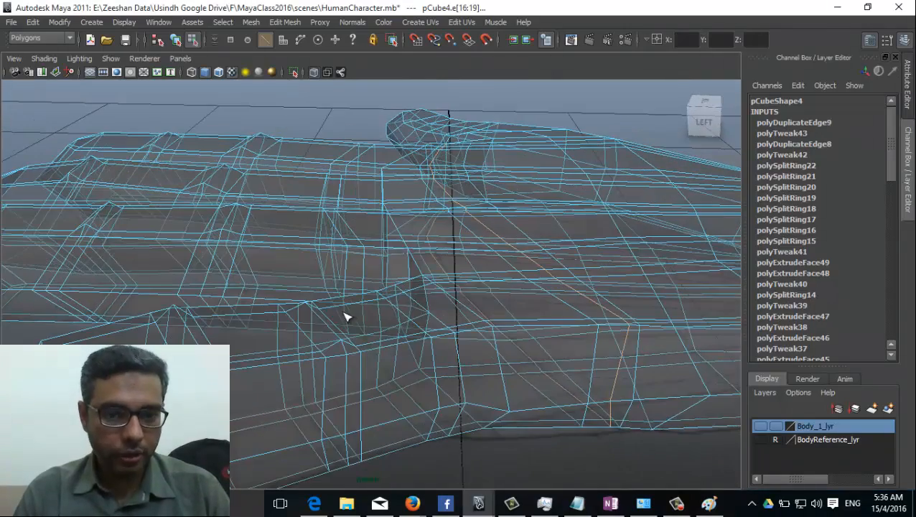
left_click(312, 73)
mouse_move(562, 259)
right_mouse_down()
mouse_move(519, 256)
mouse_move(541, 223)
right_mouse_up()
left_click_drag(554, 322, 244, 284, "alt")
Step: Raise the edges at the finger bases into knuckle bumps, starting at the little finger
left_click(209, 321)
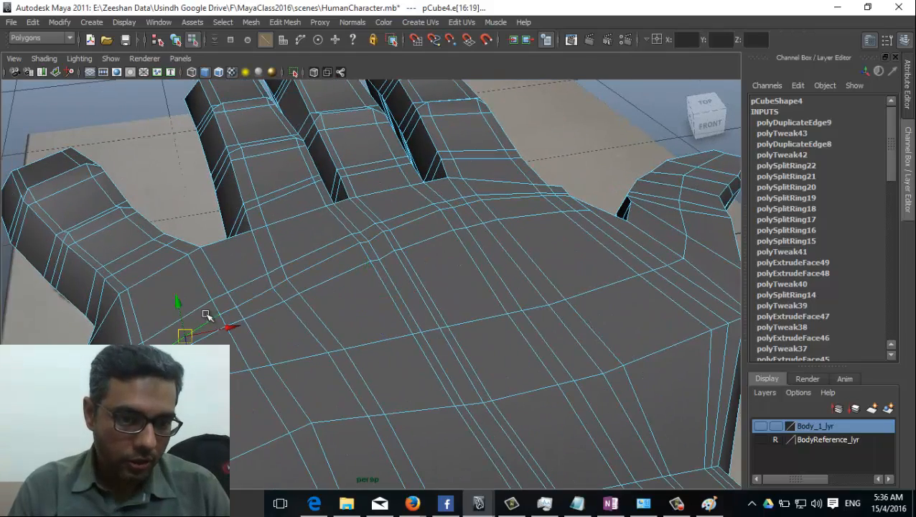
left_click_drag(179, 304, 179, 292)
left_click(310, 257)
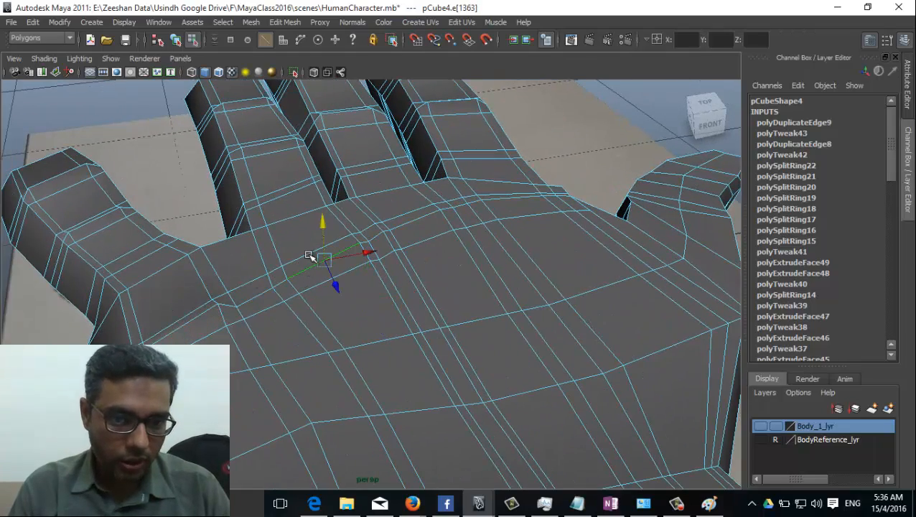
left_click_drag(323, 224, 324, 208)
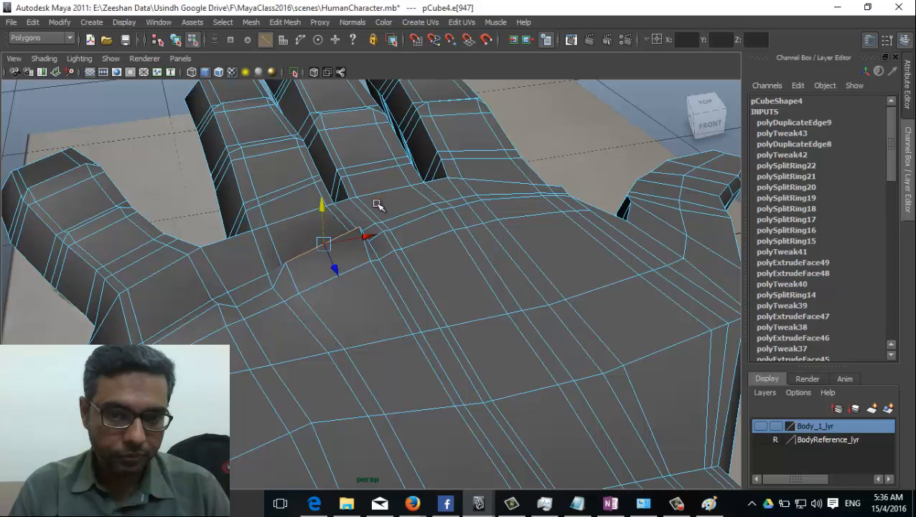
left_click(415, 215)
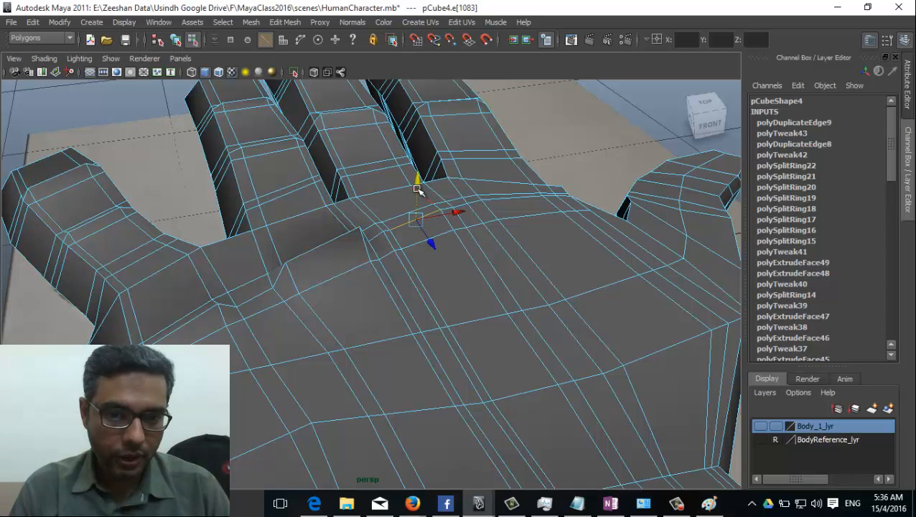
left_click(513, 192)
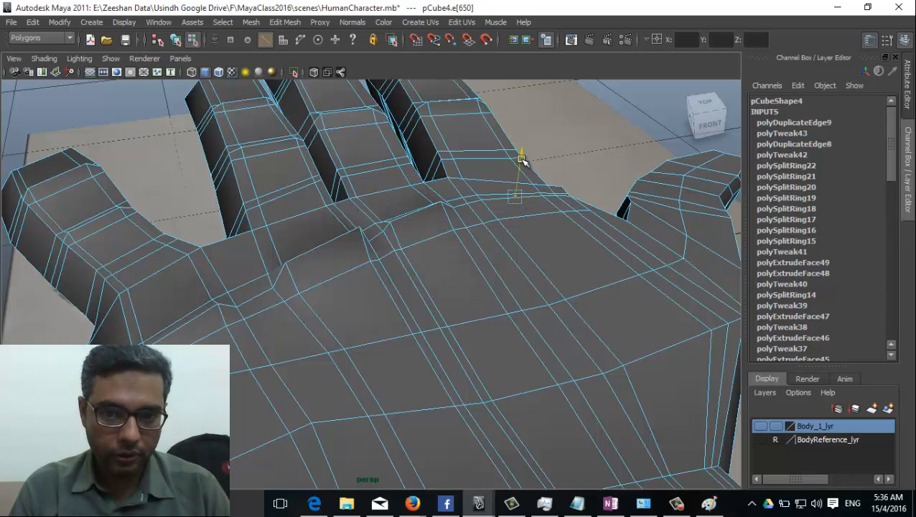
left_click(502, 195)
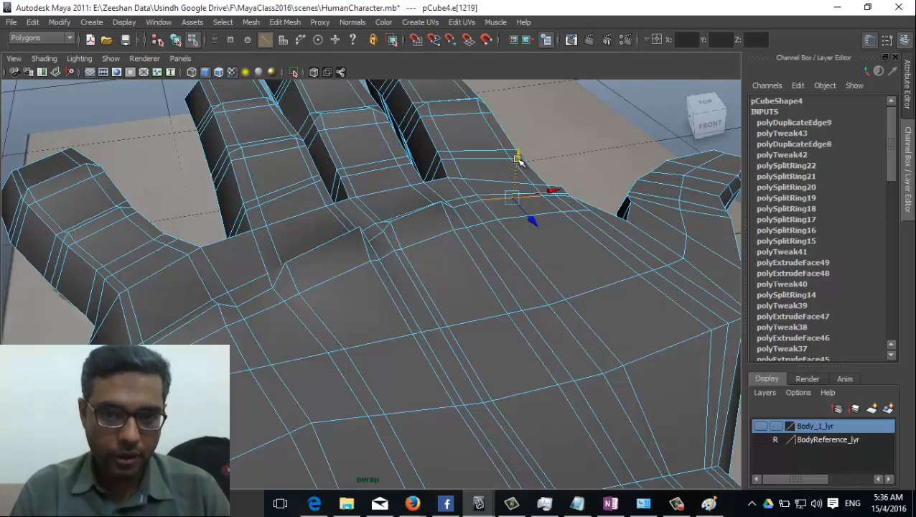
Step: Check the knuckles from the side and return the hand to object mode
left_click_drag(477, 241, 200, 229, "alt")
right_click_drag(507, 261, 543, 247)
left_click_drag(409, 309, 452, 315, "alt")
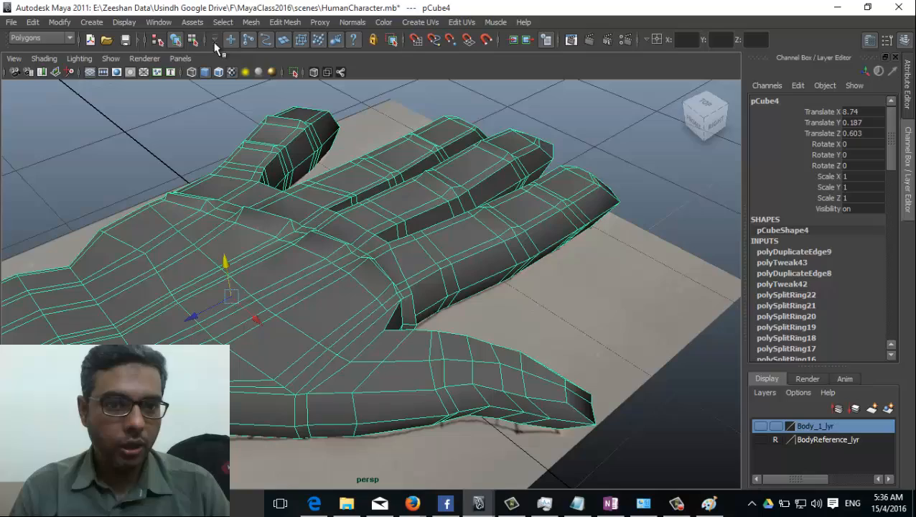
Step: Apply Mesh > Smooth to the hand and orbit around the dense, rounded result
left_click(252, 22)
left_click(293, 96)
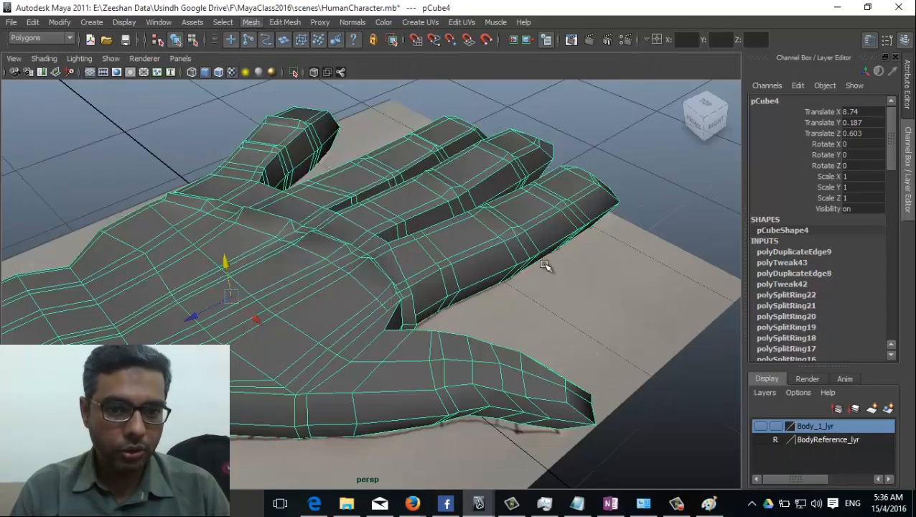
left_click(609, 356)
mouse_move(609, 356)
left_mouse_down("alt")
mouse_move(405, 321)
mouse_move(364, 328)
mouse_move(450, 331)
mouse_move(536, 310)
mouse_move(566, 331)
mouse_move(574, 358)
mouse_move(607, 316)
mouse_move(609, 362)
left_mouse_up("alt")
left_click_drag(343, 207, 535, 332, "alt")
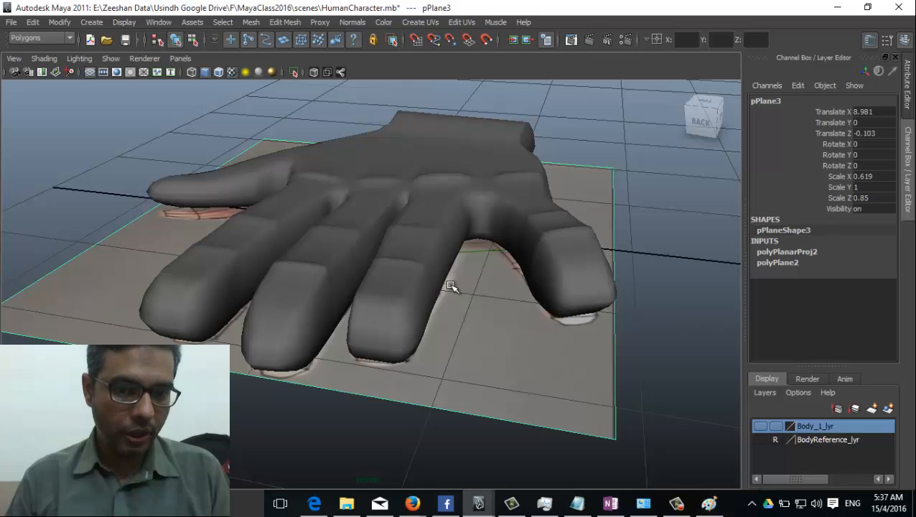
left_click_drag(392, 339, 491, 357, "alt")
left_click(343, 300)
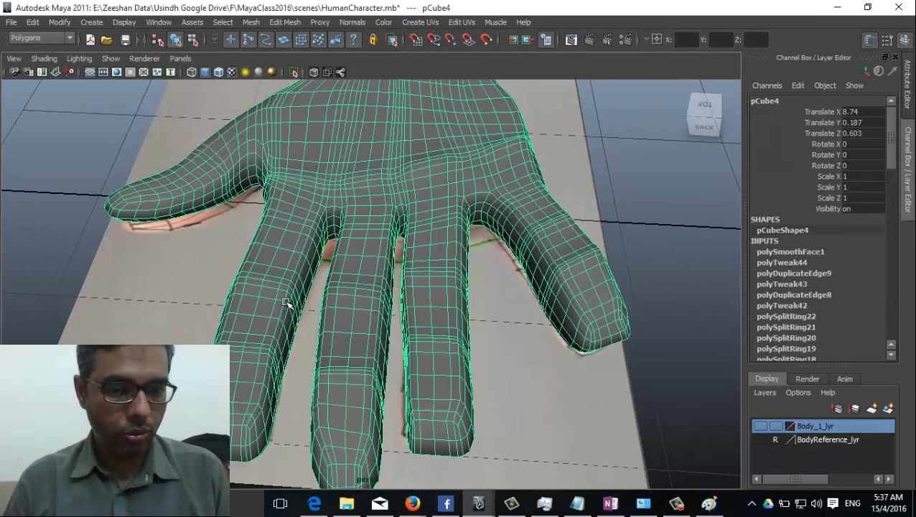
key("ctrl+F11")
Step: Undo the smoothing and switch to a zoomed-in top view of the fingers
key("ctrl+z")
key("ctrl+z")
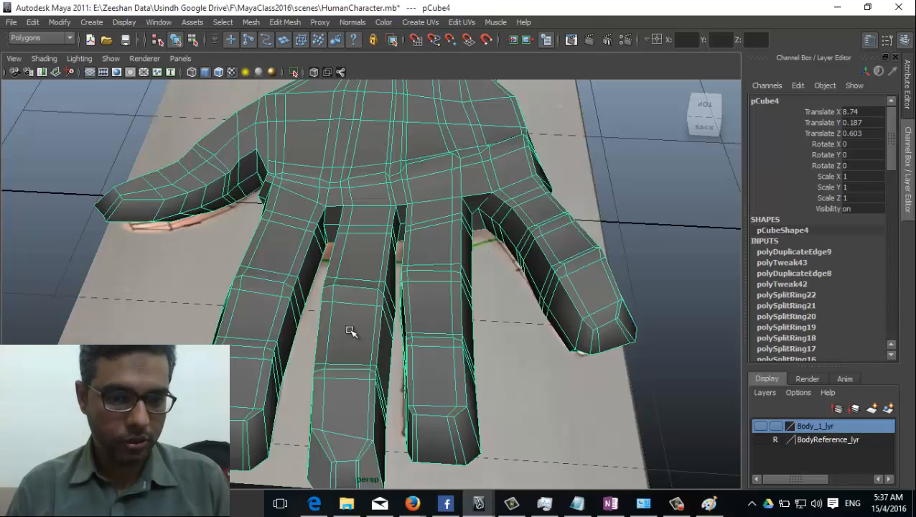
left_click_drag(349, 331, 318, 283, "alt")
key("space")
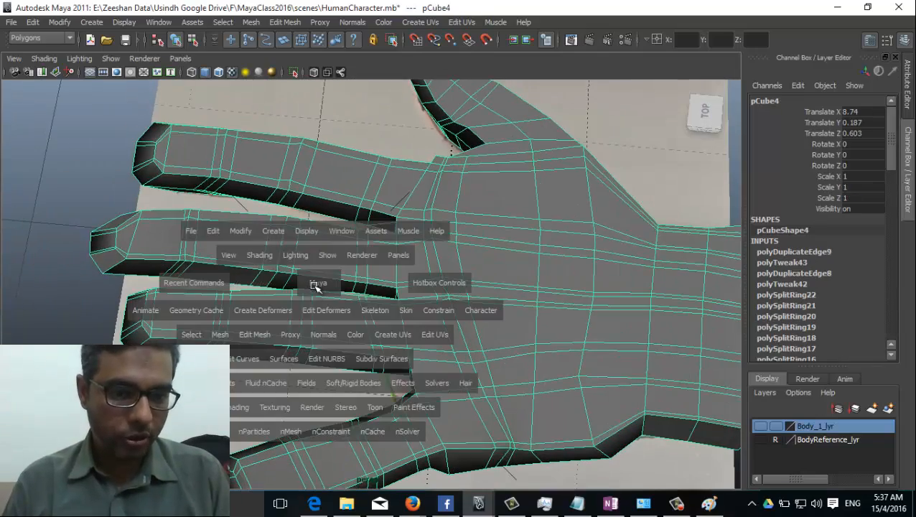
key("space")
left_click_drag(316, 285, 263, 298)
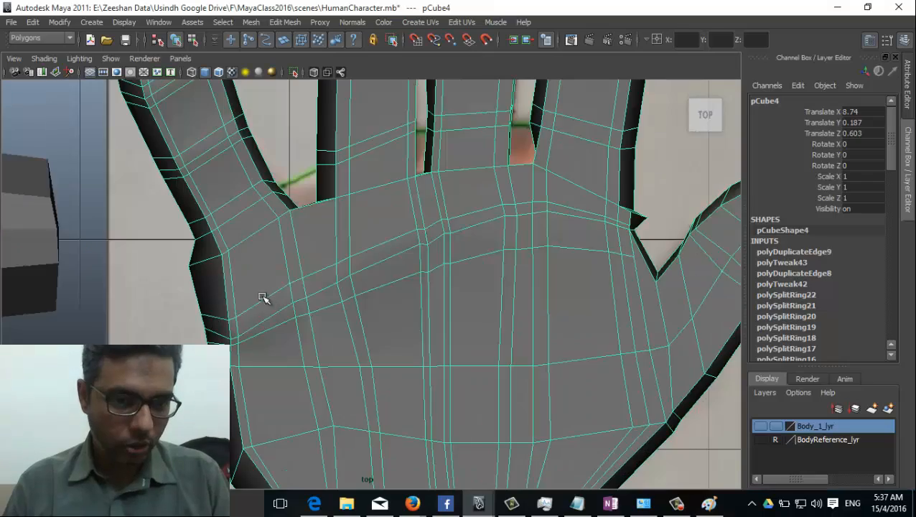
middle_click_drag(263, 298, 286, 406, "alt")
scroll(264, 324, "up", 4)
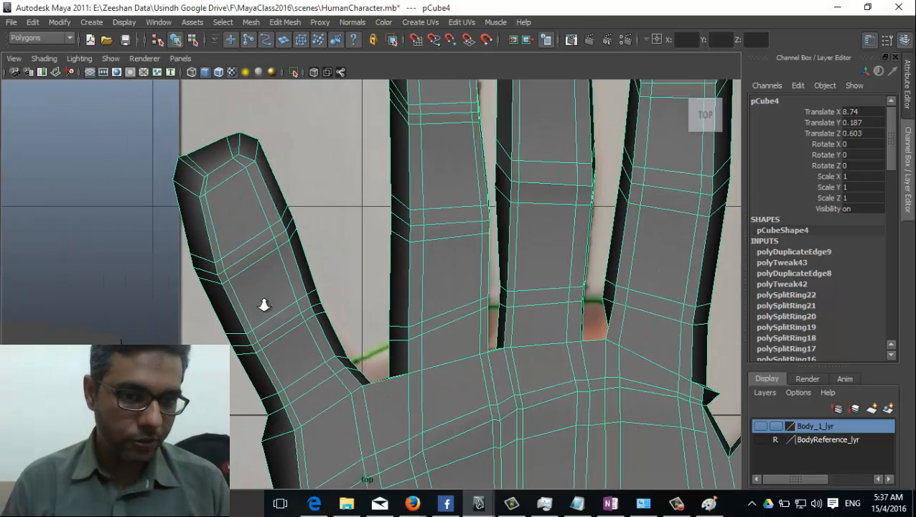
Step: Nudge vertices along the little finger's outer edge, then return to object mode
right_click_drag(243, 237, 201, 237)
middle_click_drag(201, 237, 259, 232, "alt")
right_click_drag(259, 231, 259, 244, "alt")
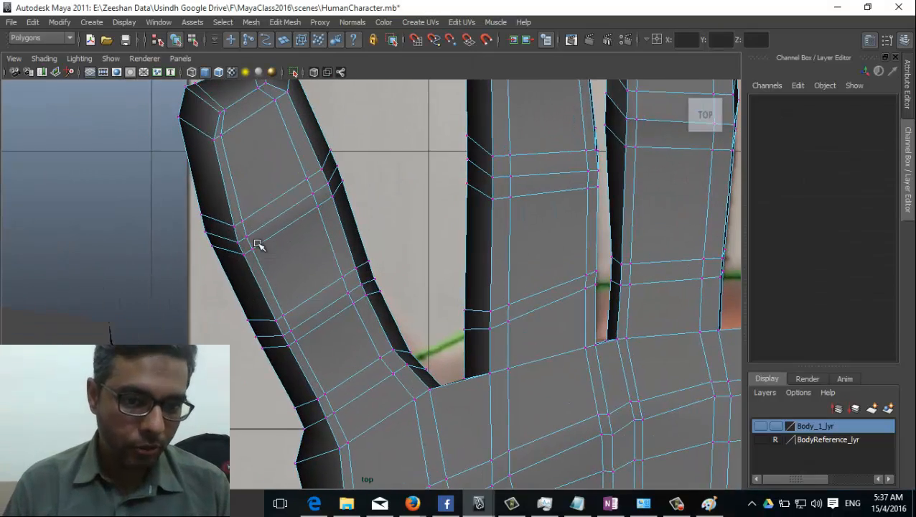
left_click(242, 224)
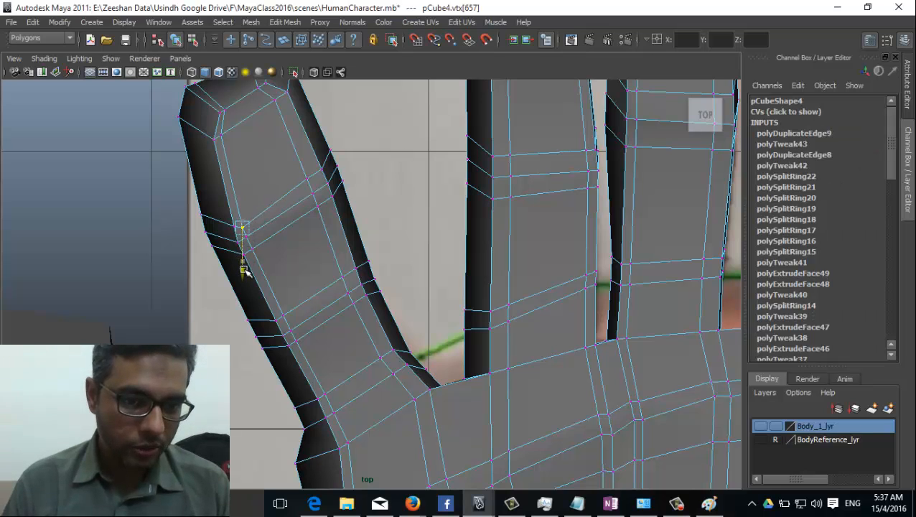
left_click(306, 179)
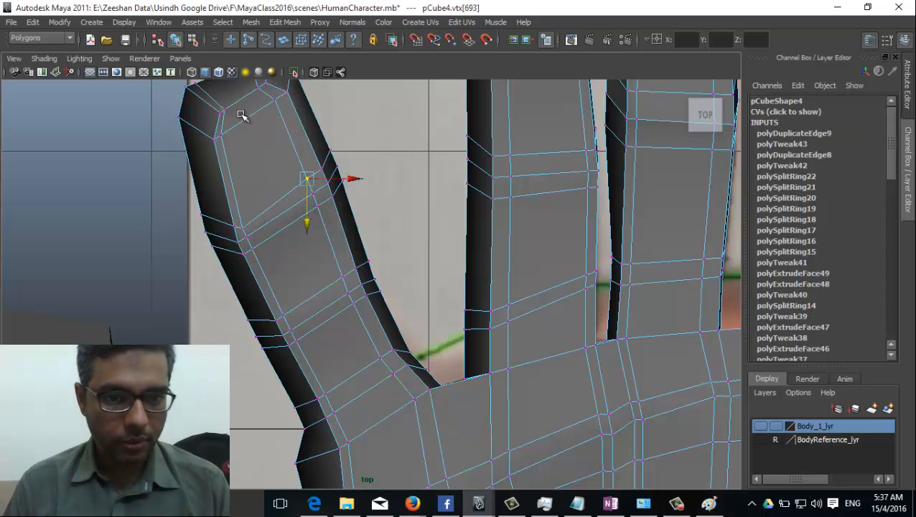
scroll(320, 301, "up", 3)
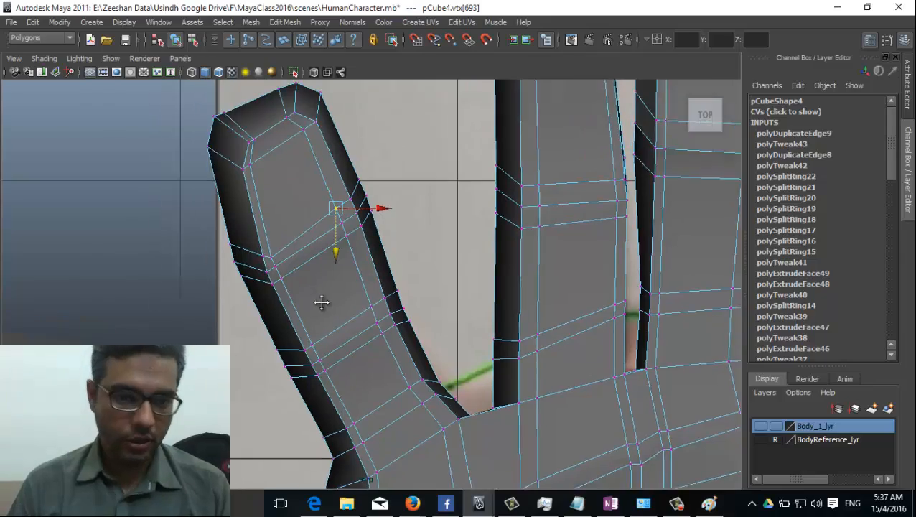
key("ctrl+z")
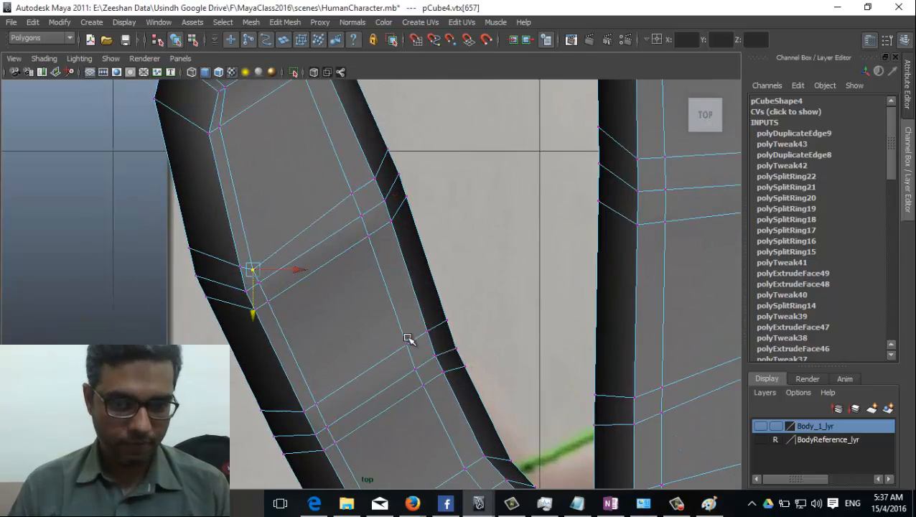
right_click_drag(443, 339, 493, 348, "alt")
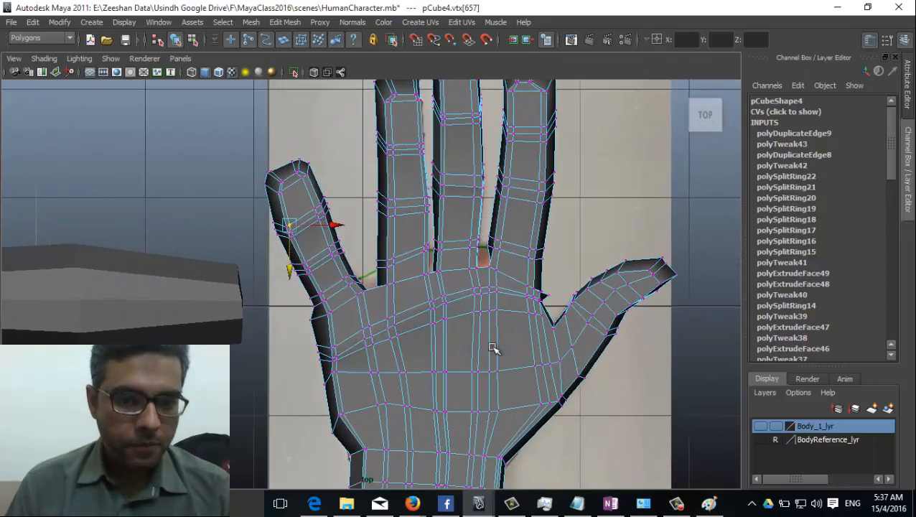
right_click_drag(331, 277, 364, 240)
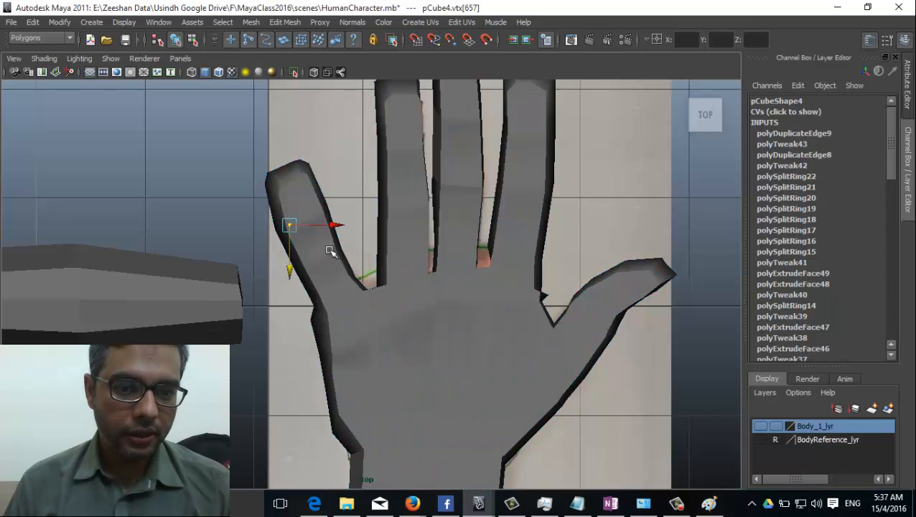
Step: Split a polygon across the second finger from the left with the Split Polygon tool
left_click(291, 25)
left_click(341, 117)
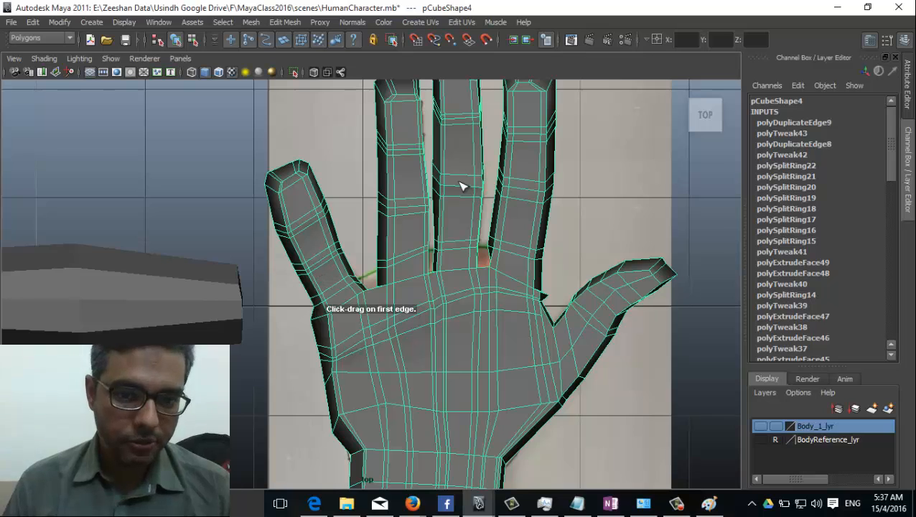
middle_click_drag(386, 191, 391, 218, "alt")
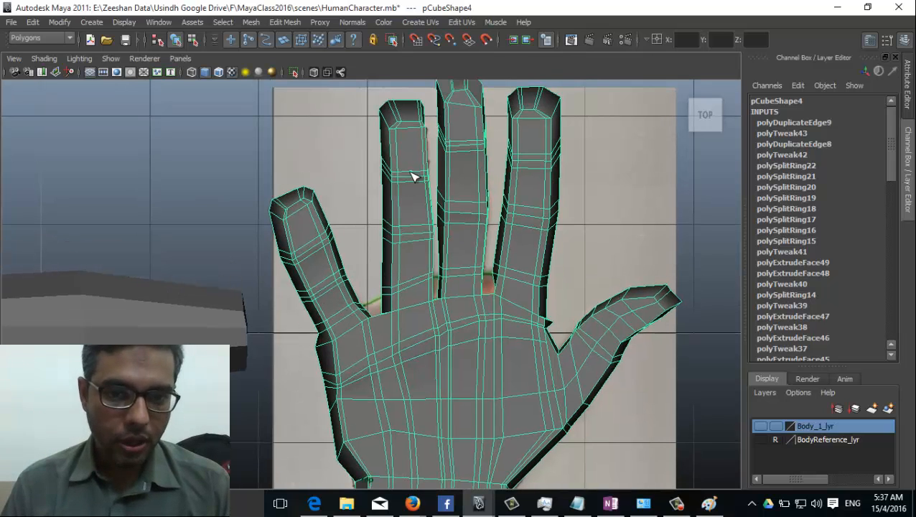
left_click_drag(414, 180, 413, 176)
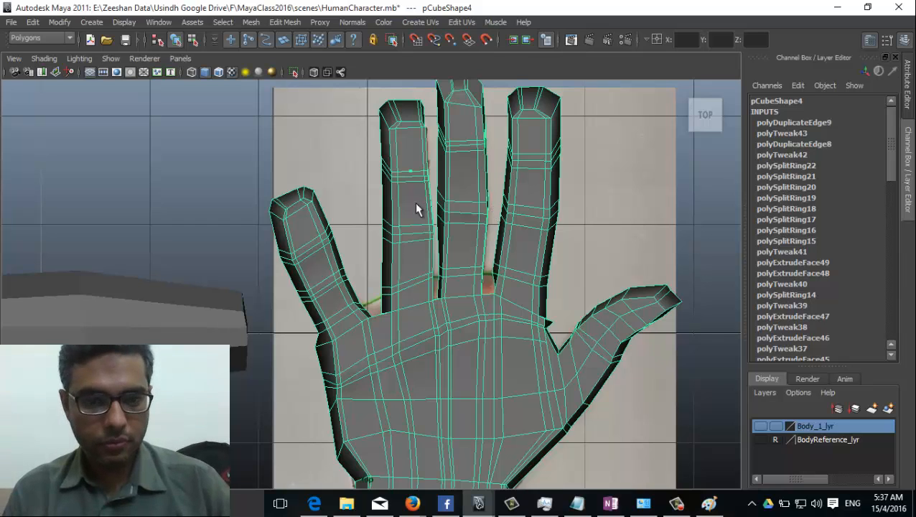
key("Return")
Step: Restart the Split Polygon tool, then reselect the whole hand in object mode
left_click(286, 22)
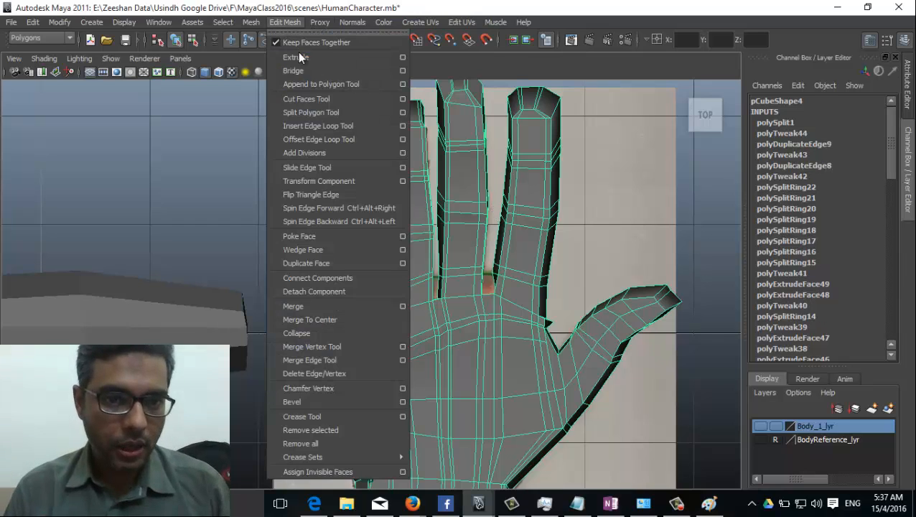
left_click(322, 112)
right_click_drag(427, 199, 429, 165)
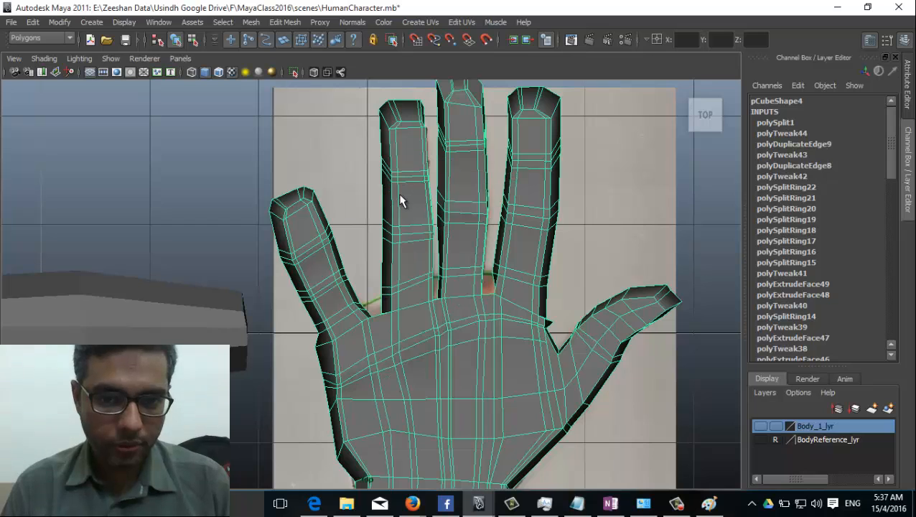
left_click(425, 198)
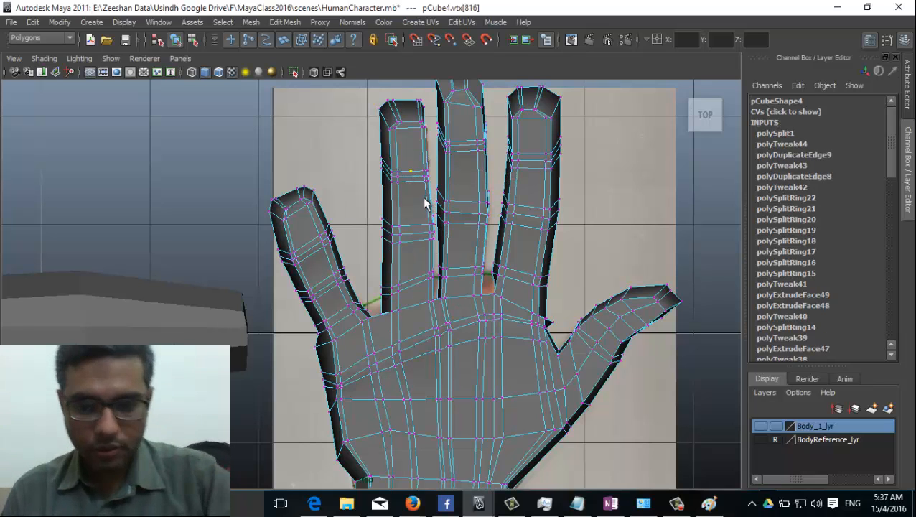
right_click_drag(430, 187, 478, 167)
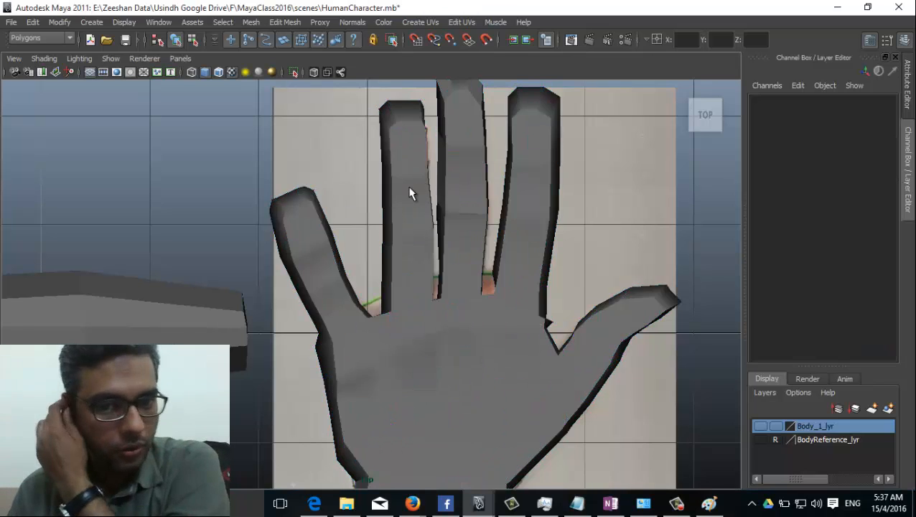
left_click(410, 194)
left_click(285, 23)
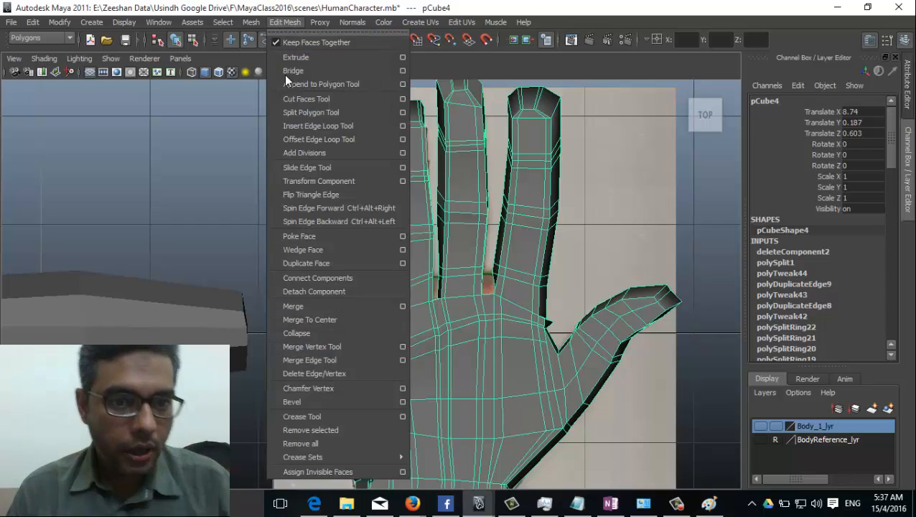
Step: Insert lengthwise edge loops down the second, middle and next fingers, then enter vertex mode
left_click(329, 125)
left_click(413, 184)
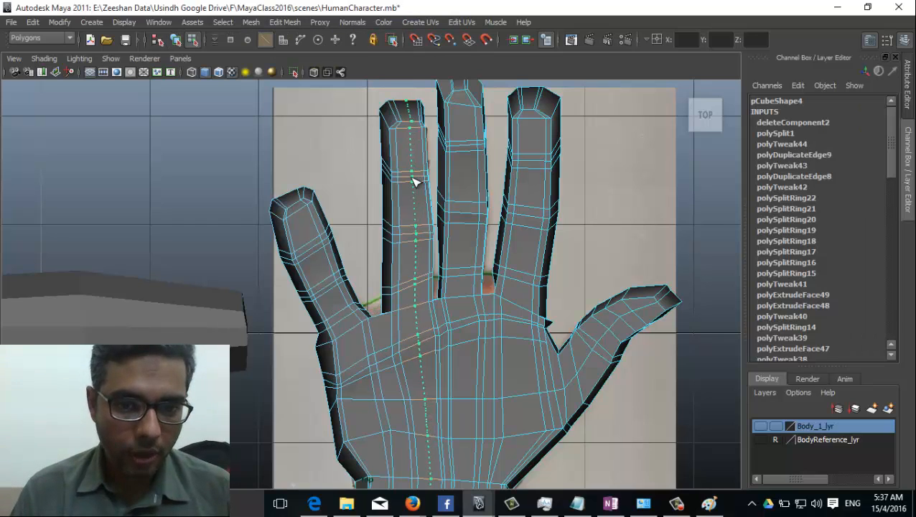
left_click(467, 158)
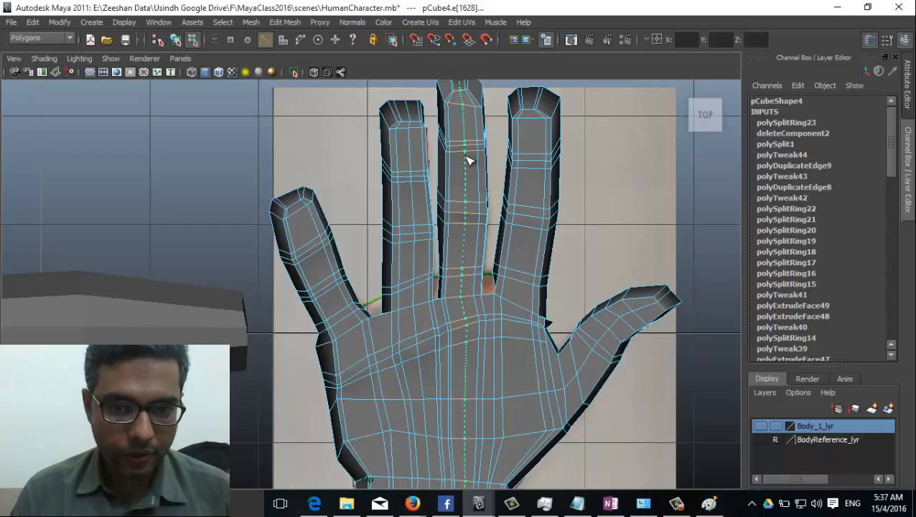
left_click(538, 161)
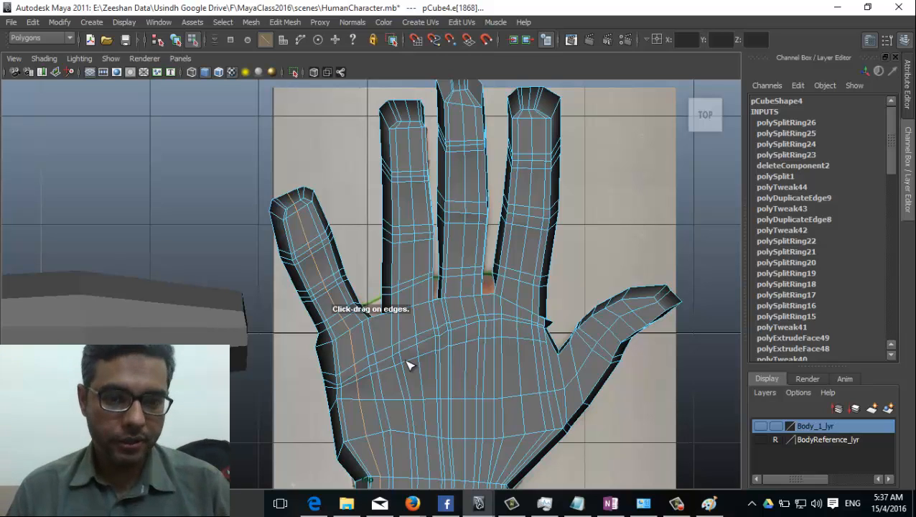
scroll(408, 366, "up", 3)
right_click_drag(352, 260, 305, 262)
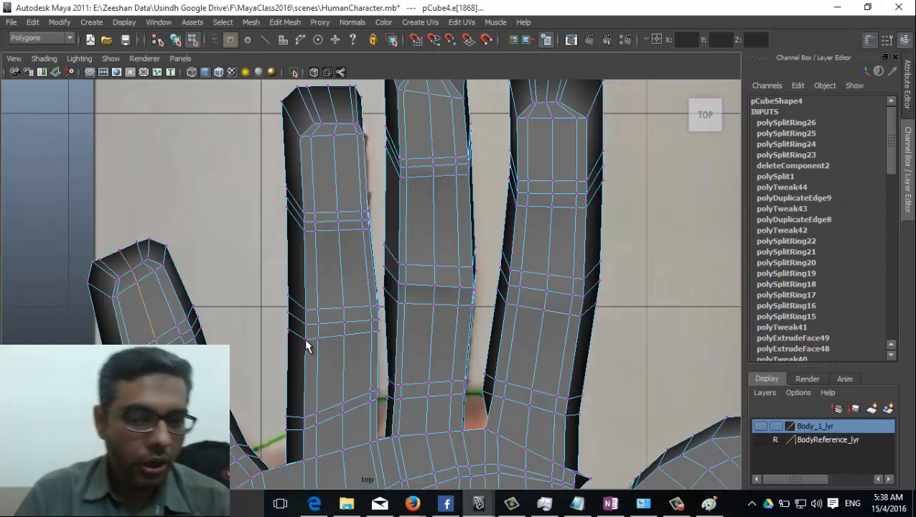
Step: Move the upper crease vertices on the finger to start bending the knuckle loop
scroll(383, 311, "up", 5)
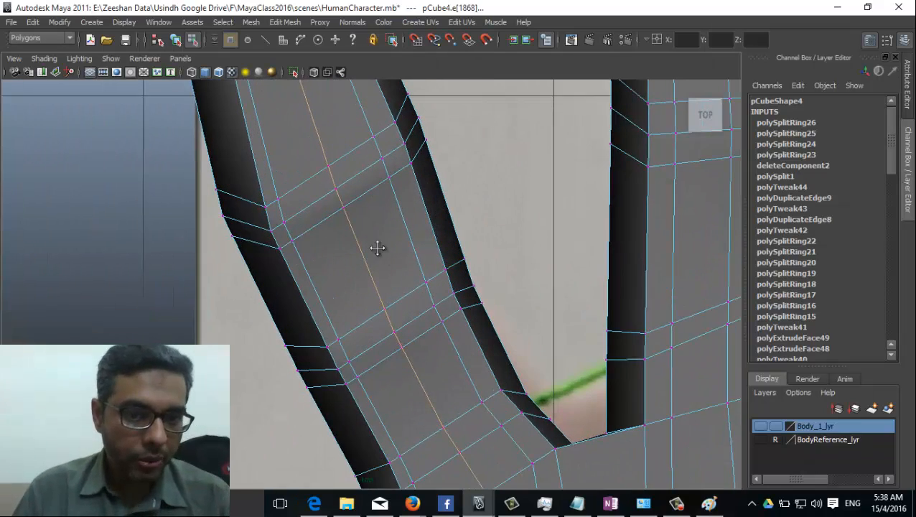
middle_click_drag(377, 248, 382, 274, "alt")
left_click(329, 180)
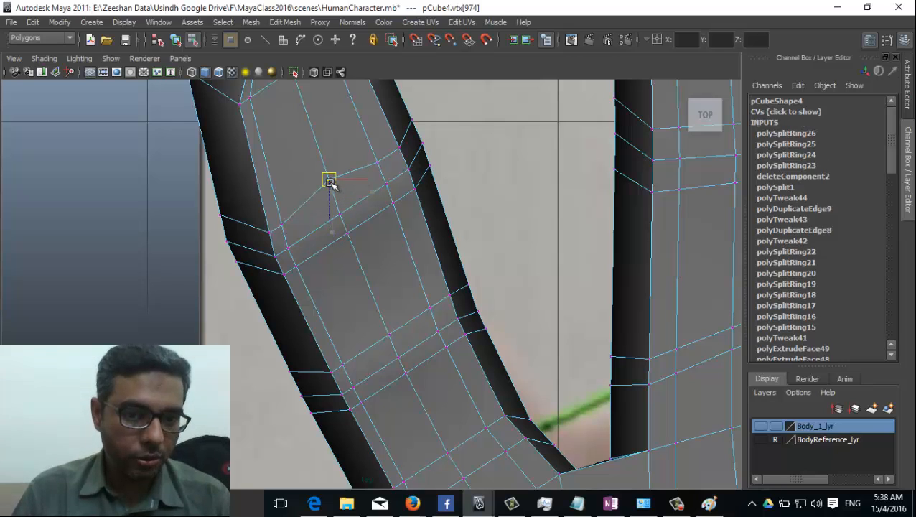
left_click(345, 237)
left_click_drag(346, 237, 357, 253)
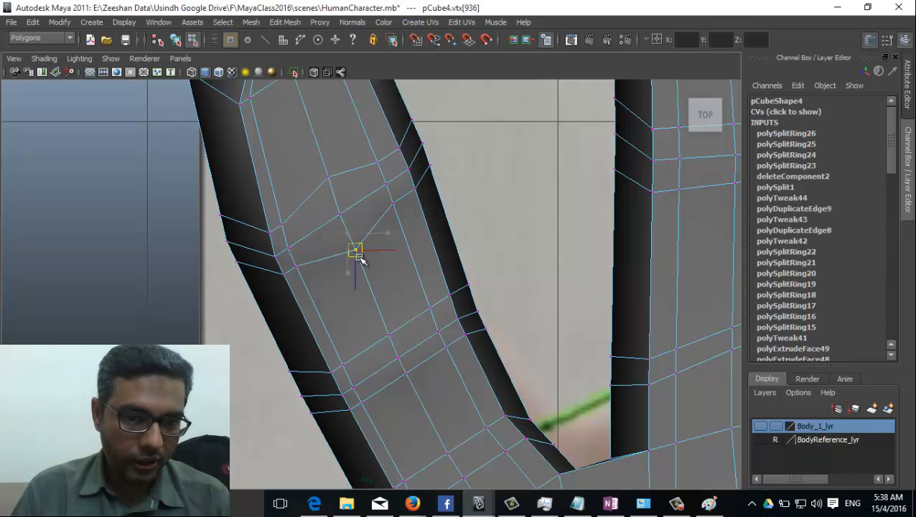
left_click(283, 225)
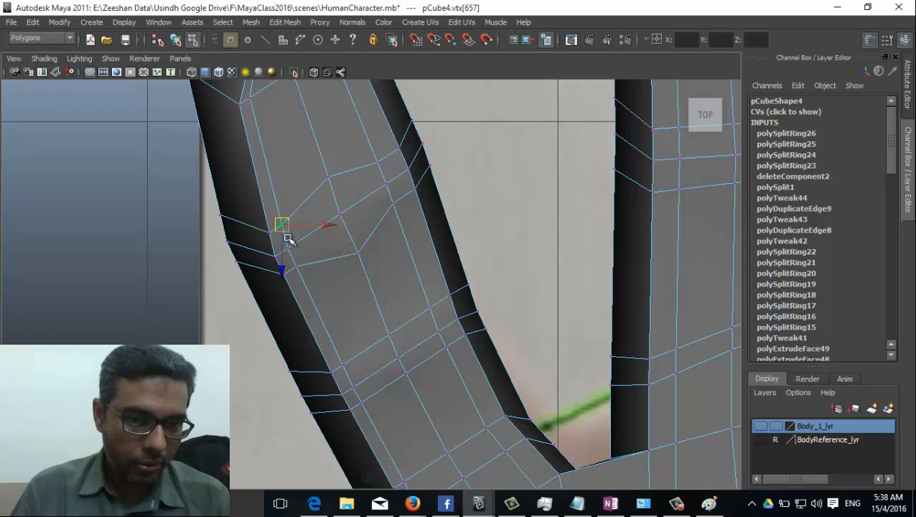
left_click_drag(283, 225, 285, 234)
left_click(296, 267)
left_click_drag(297, 266, 293, 259)
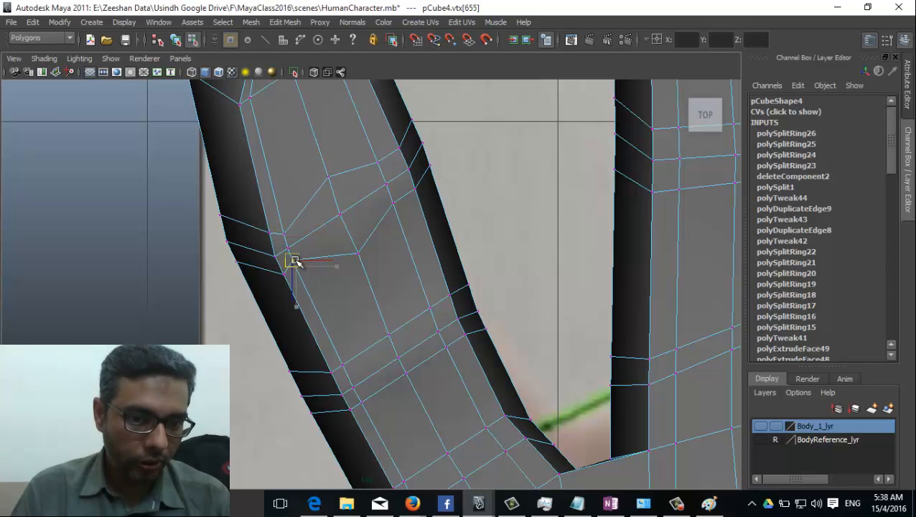
left_click(378, 164)
left_click_drag(378, 164, 383, 173)
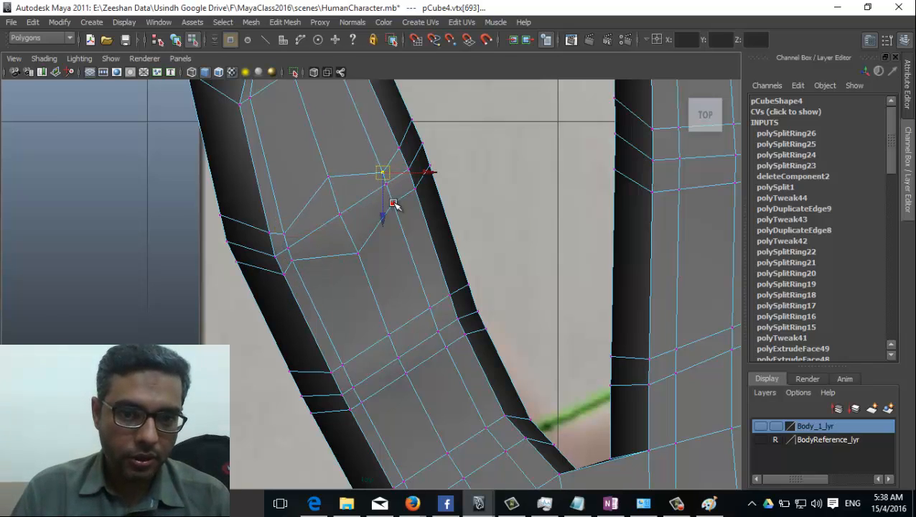
Step: Pull further crease vertices down and right along the finger
left_click(393, 203)
middle_click_drag(392, 149, 381, 176, "alt")
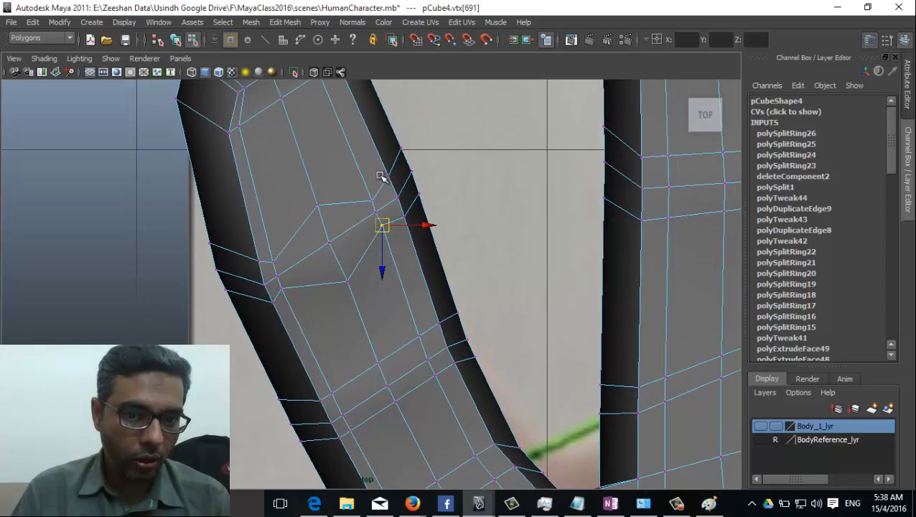
left_click(389, 175)
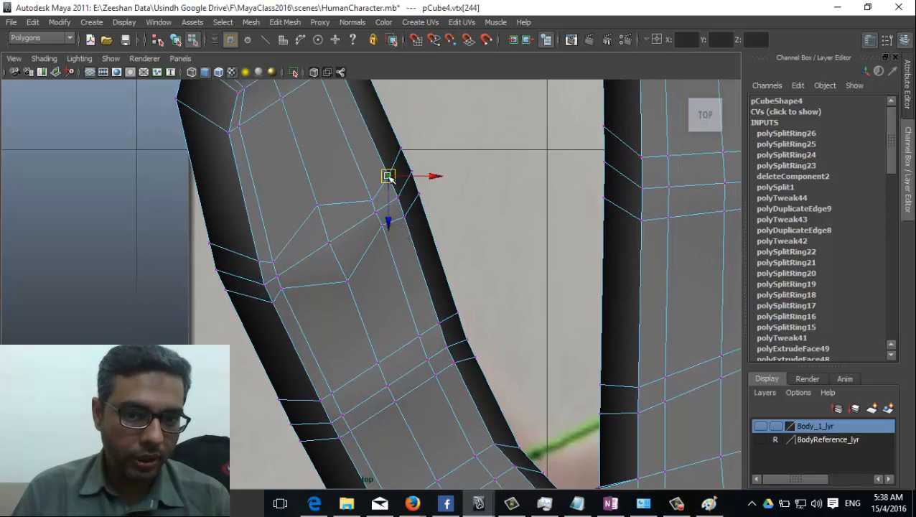
left_click_drag(388, 177, 394, 185)
left_click(403, 216)
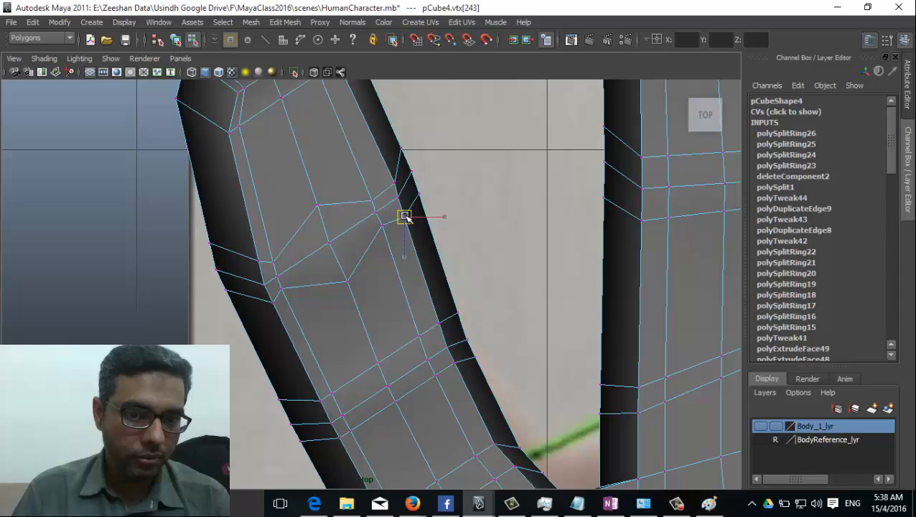
left_click(273, 302)
middle_click_drag(316, 379, 374, 344, "alt")
left_click(385, 285)
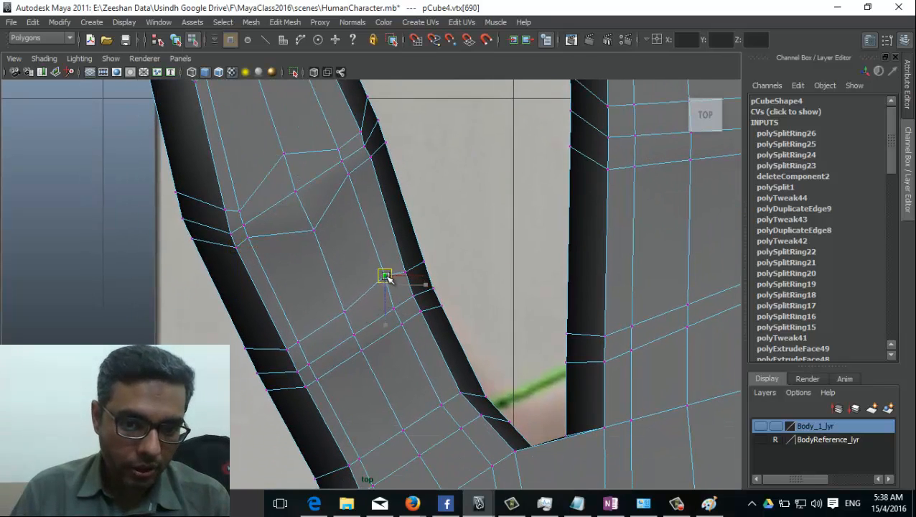
left_click_drag(385, 287, 388, 302)
Step: Adjust the lower crease vertices and box-select three vertices along the crease
left_click(346, 306)
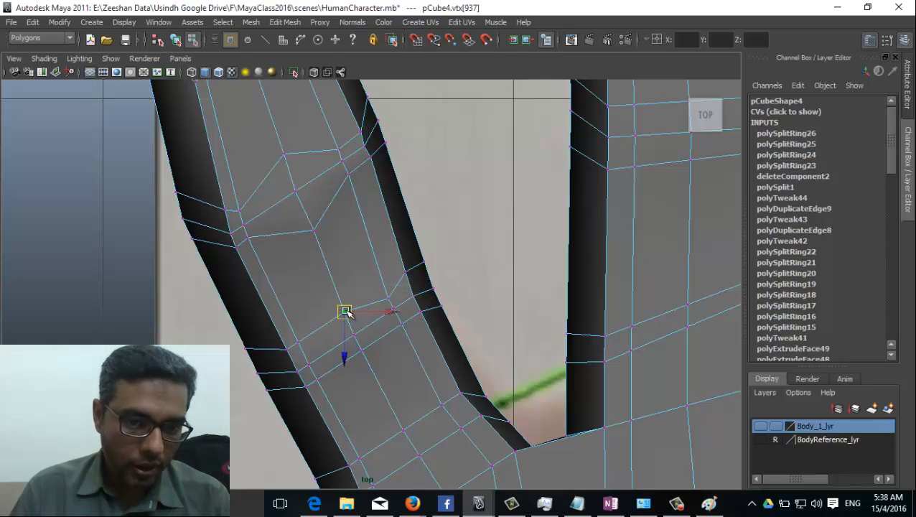
left_click(299, 344)
left_click_drag(298, 343, 305, 362)
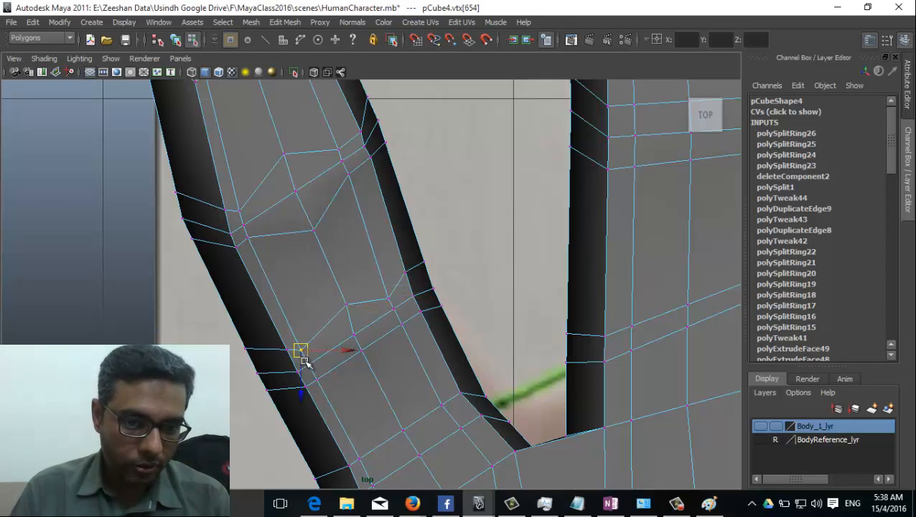
left_click(314, 377)
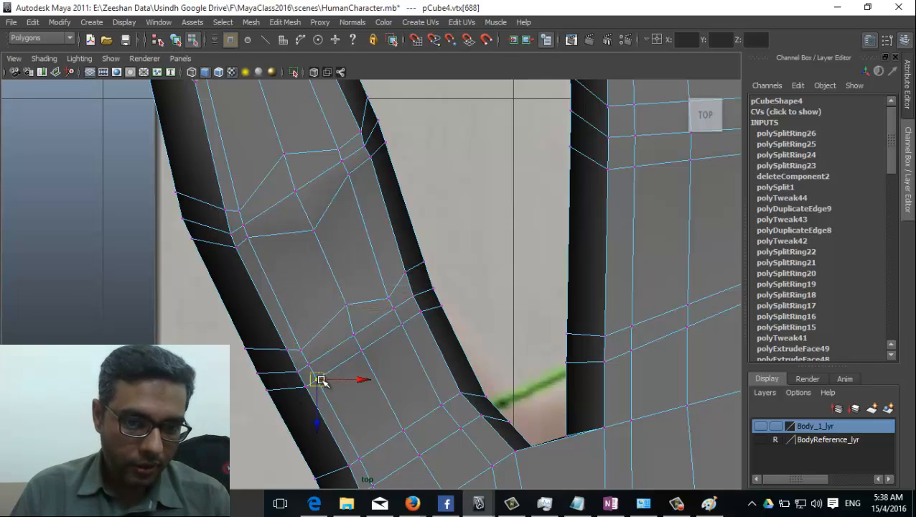
left_click(367, 364)
left_click(401, 324)
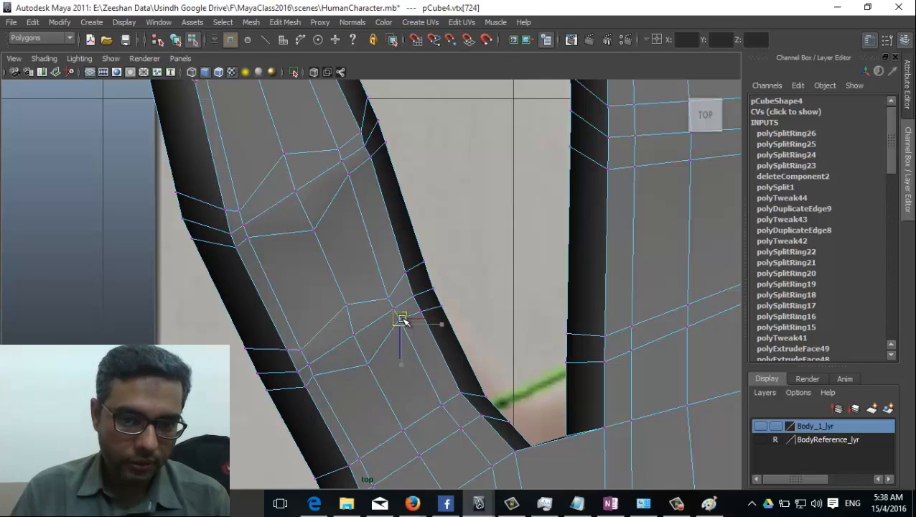
left_click(406, 273)
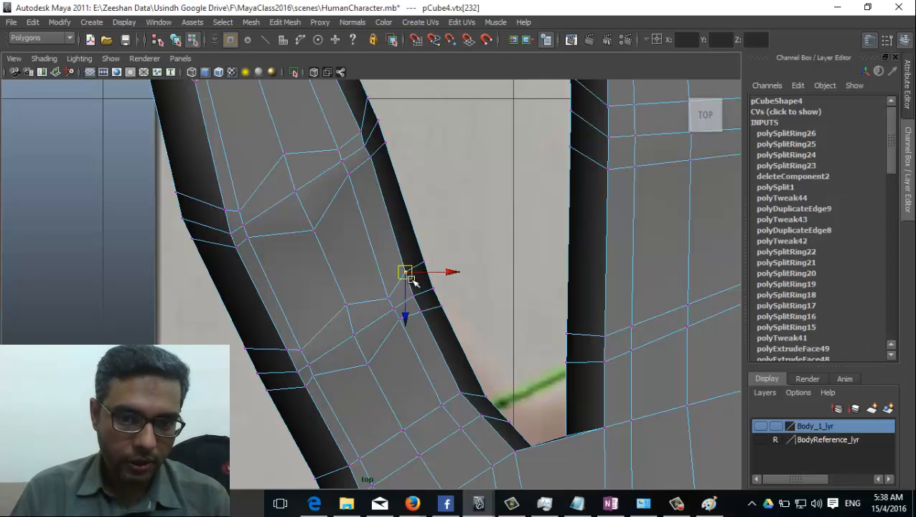
left_click_drag(417, 282, 528, 329)
Step: In perspective object mode, preview the hand's smoothing with keys 3 and 1
key("space")
right_click_drag(509, 283, 562, 241)
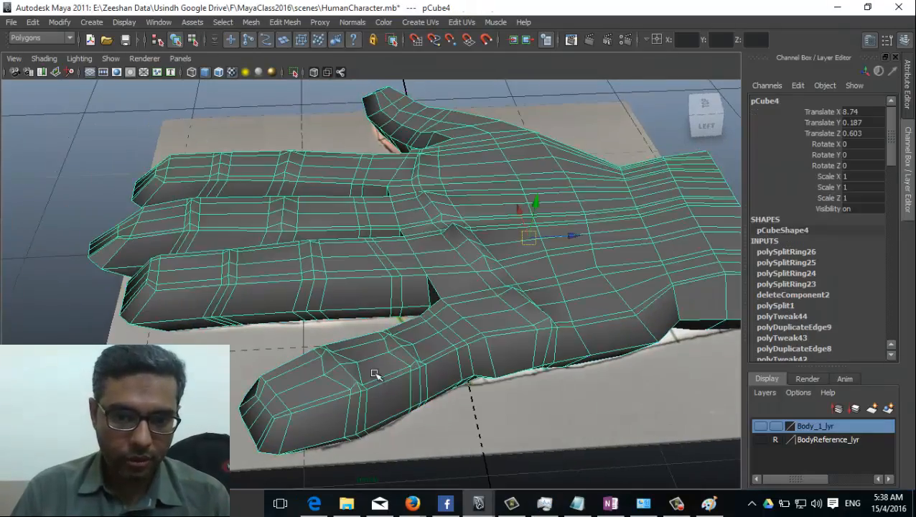
right_click_drag(375, 373, 414, 375, "alt")
key("3")
key("1")
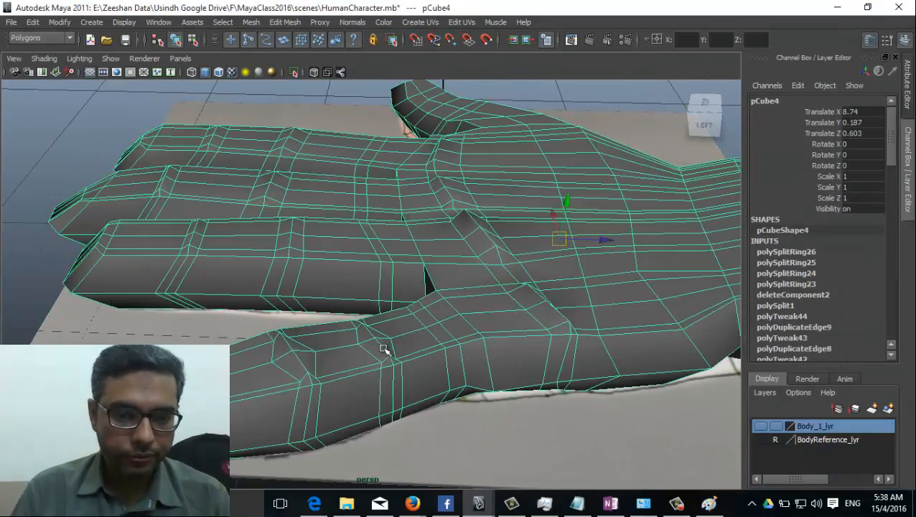
left_click(210, 87)
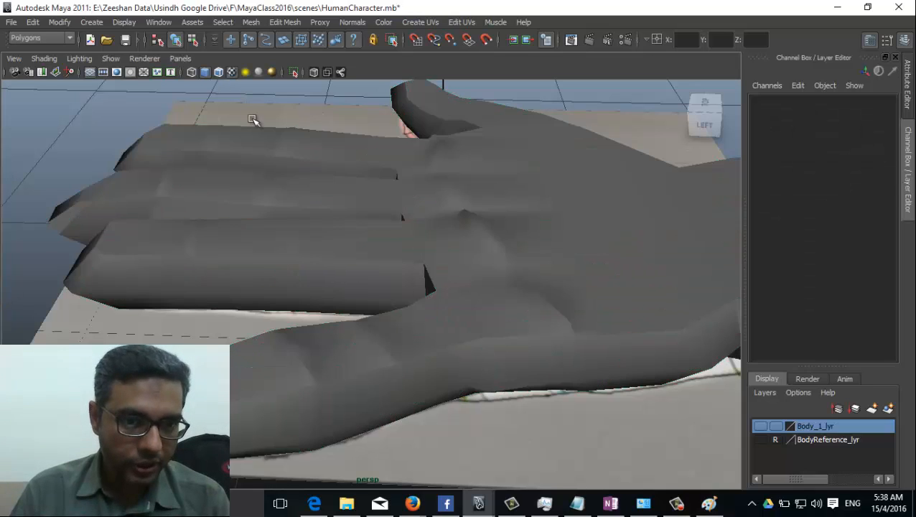
left_click_drag(253, 118, 141, 342, "alt")
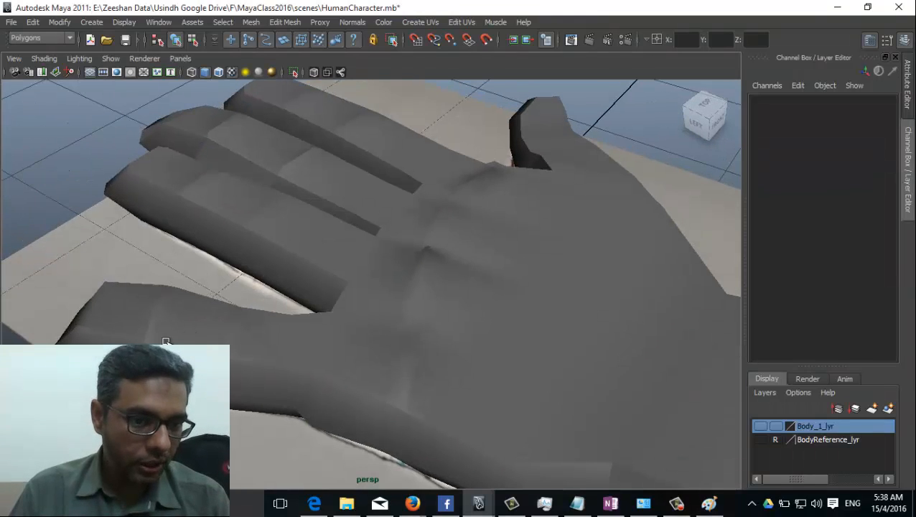
left_click(166, 341)
Step: Apply Mesh > Smooth to the hand and orbit to inspect it over the reference
left_click(249, 22)
left_click(274, 98)
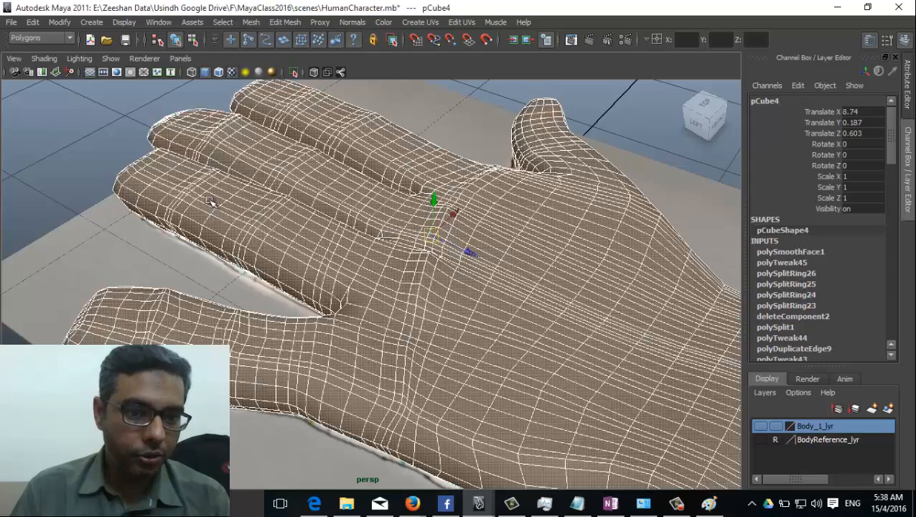
left_click(129, 248)
left_click_drag(129, 248, 230, 309, "alt")
left_click(571, 340)
left_click(425, 248)
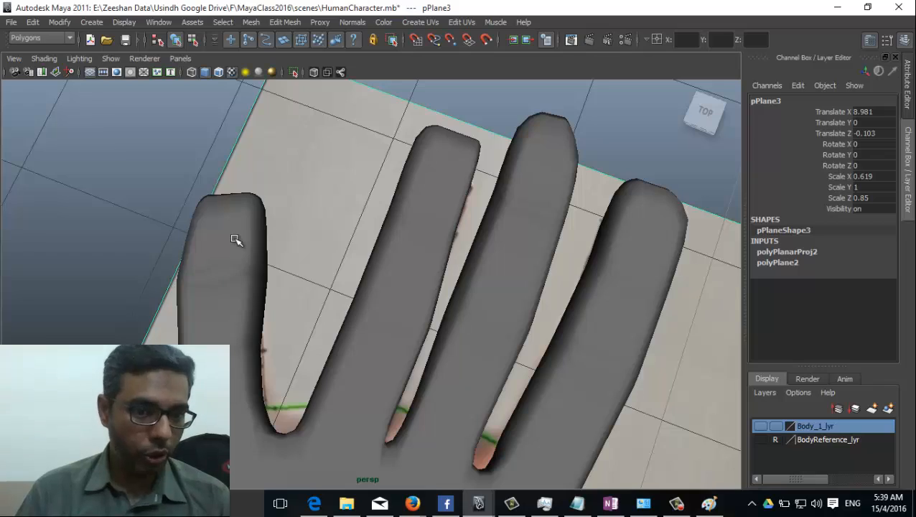
left_click(236, 242)
Step: Undo the smooth, select the little finger's tip vertices for moving, and zoom in on the fingers
key("ctrl+z")
key("ctrl+z")
key("ctrl+z")
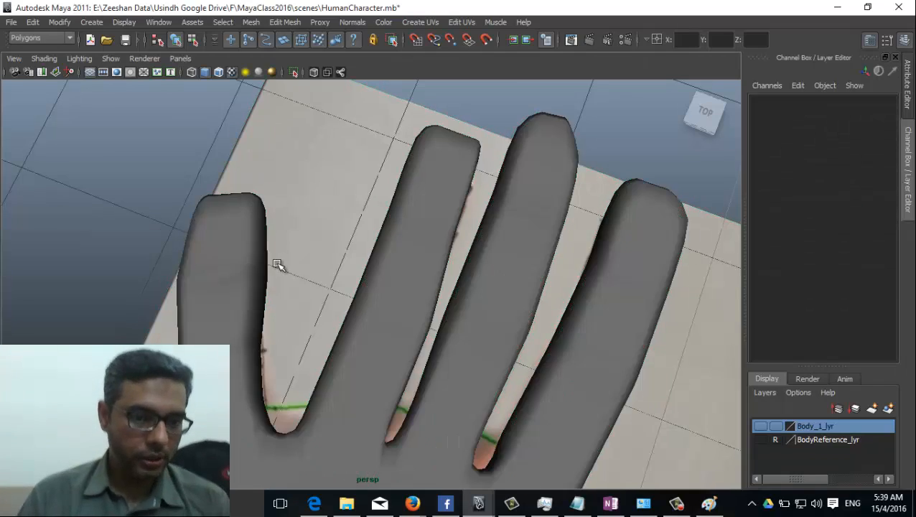
left_click(245, 270)
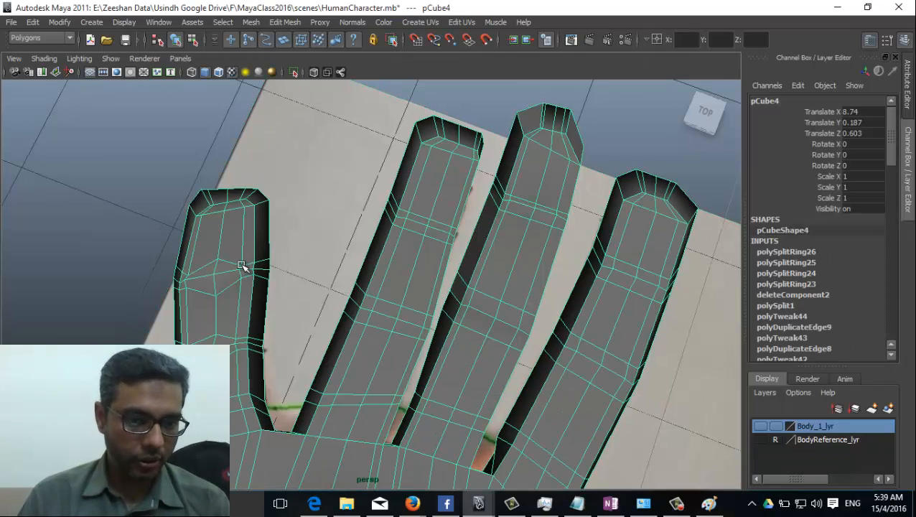
right_click_drag(243, 266, 235, 259)
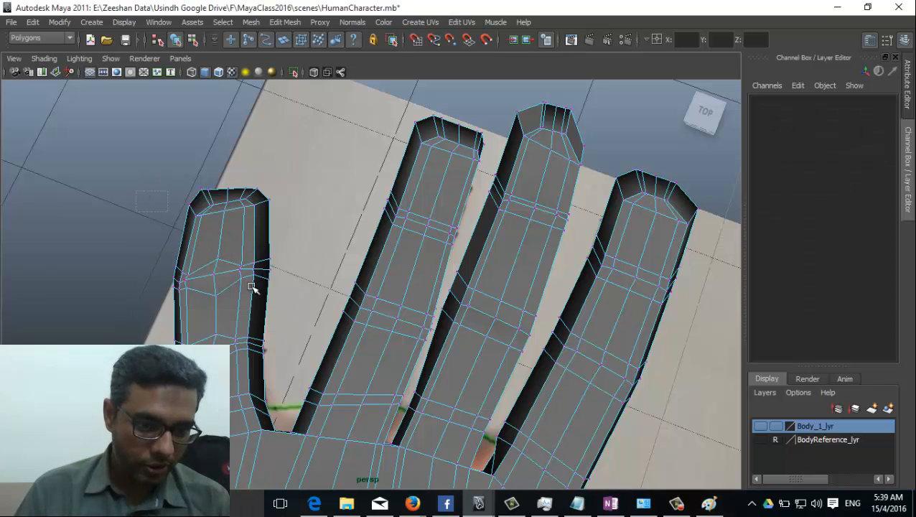
left_click_drag(297, 240, 301, 366)
key("w")
left_click_drag(239, 298, 233, 228, "alt")
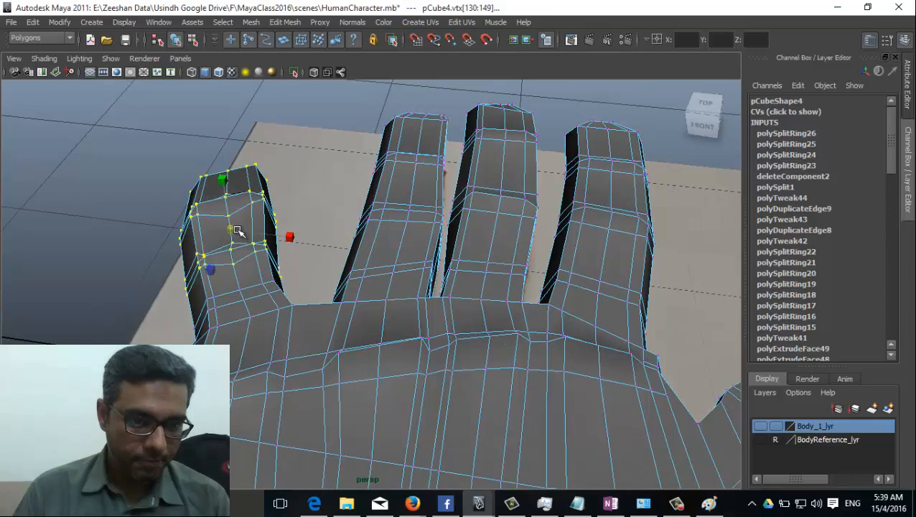
left_click_drag(256, 313, 170, 214, "alt")
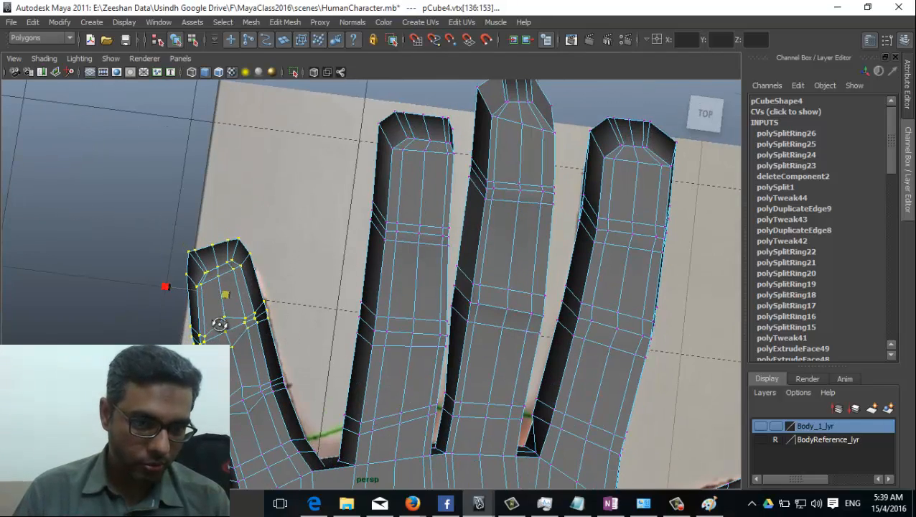
left_click_drag(217, 320, 345, 317, "alt")
right_click_drag(345, 316, 346, 359, "alt")
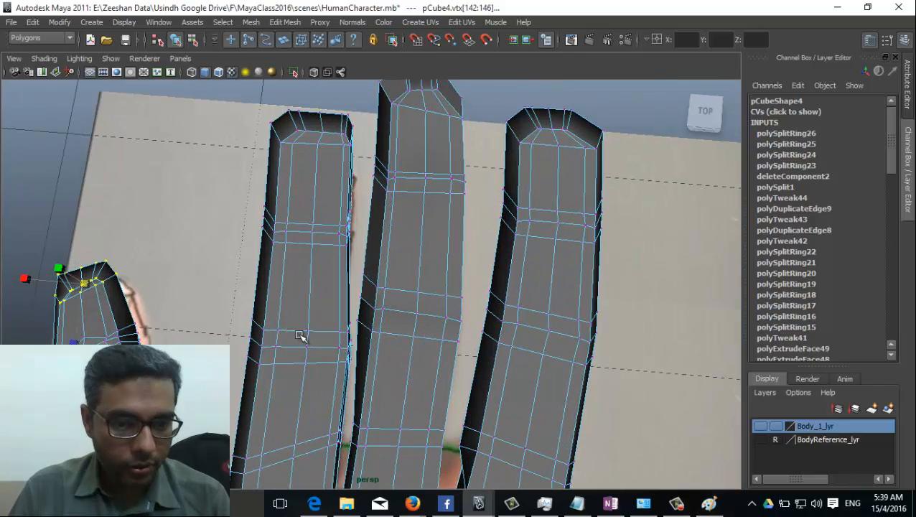
key("space")
key("space")
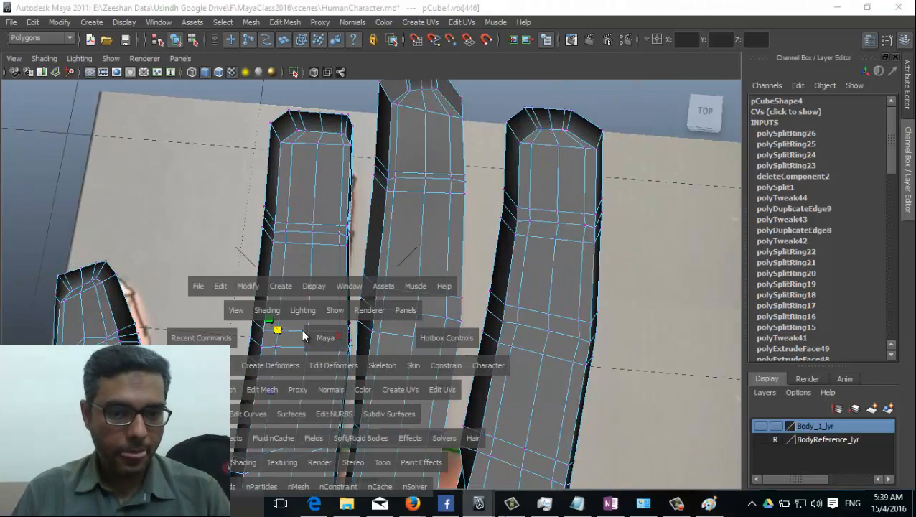
Step: In the top view, raise a knuckle vertex on the finger into a peak
mouse_move(302, 329)
left_mouse_down()
mouse_move(276, 329)
mouse_move(311, 328)
mouse_move(287, 332)
left_mouse_up()
middle_click_drag(310, 335, 305, 294, "alt")
scroll(224, 341, "up", 5)
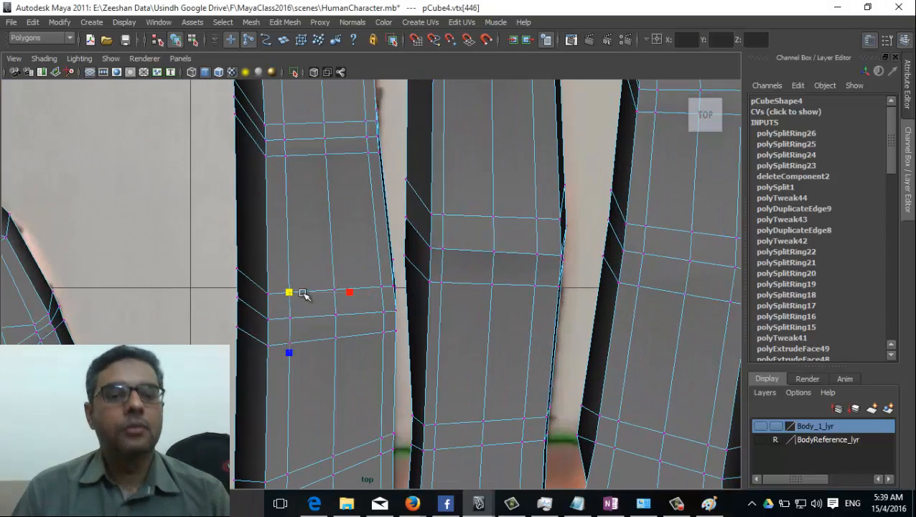
left_click(341, 300)
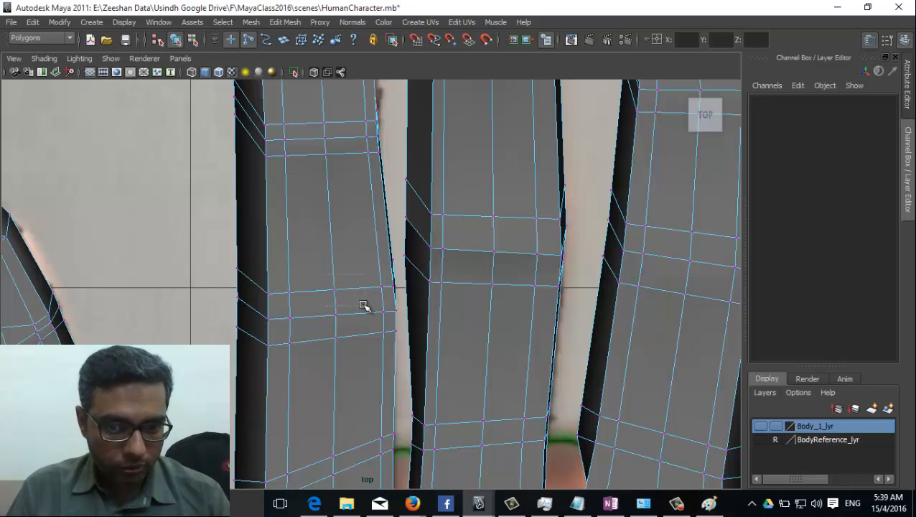
left_click(334, 289)
left_click_drag(335, 290, 335, 279)
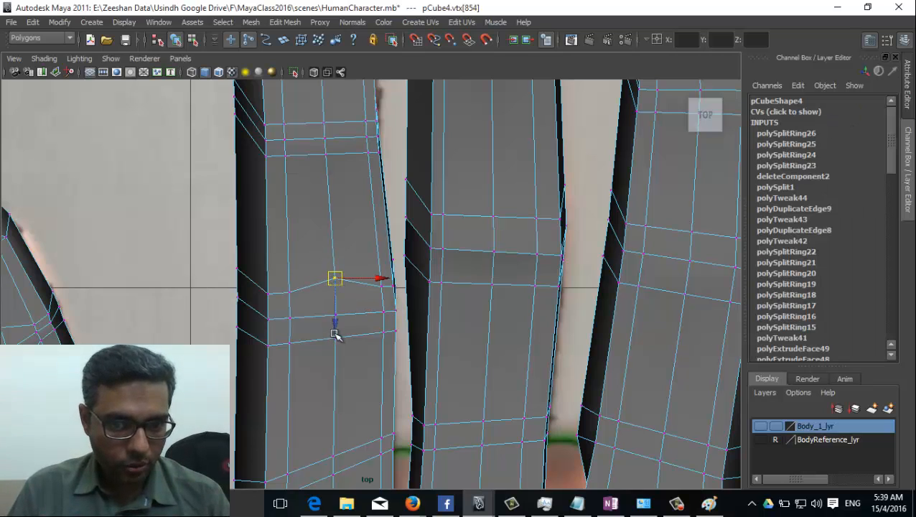
left_click_drag(361, 374, 346, 358)
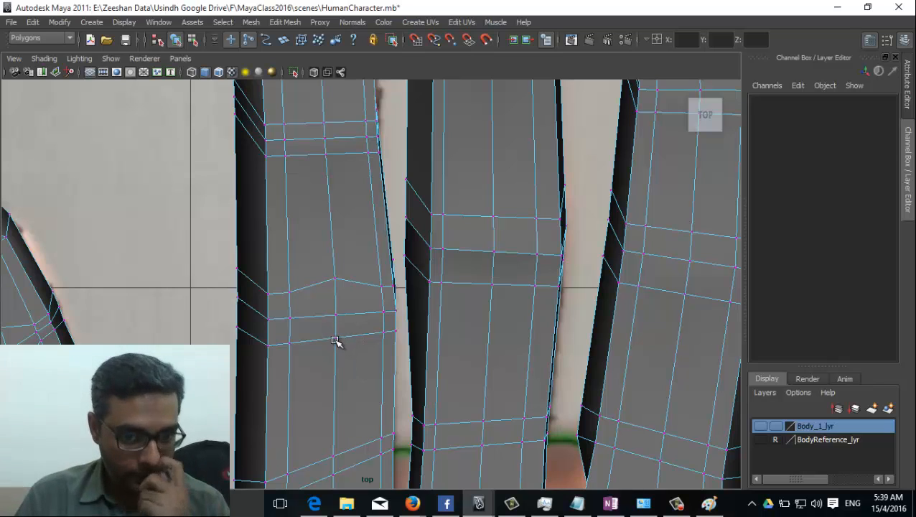
Step: Lower the neighbouring knuckle vertices to deepen the V-shaped crease
left_click(336, 342)
left_click_drag(335, 342, 334, 348)
left_click(291, 292)
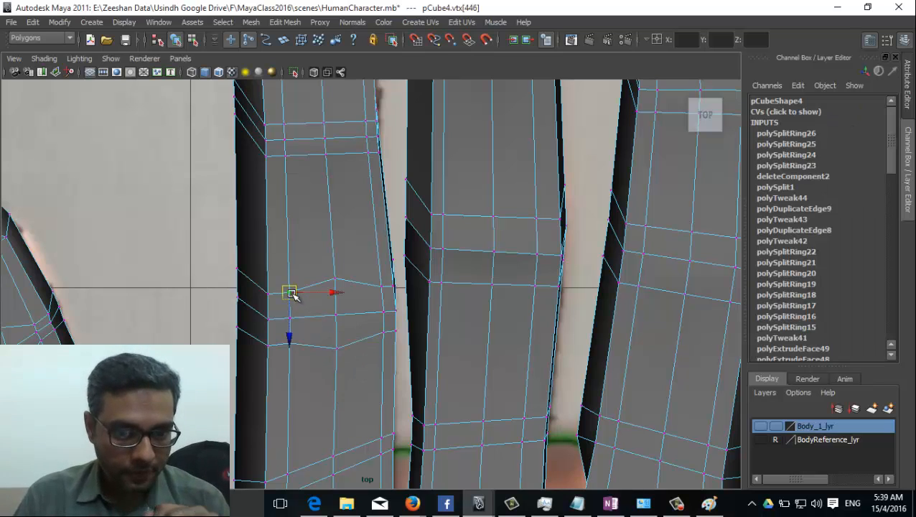
left_click_drag(291, 292, 290, 305)
left_click(267, 292)
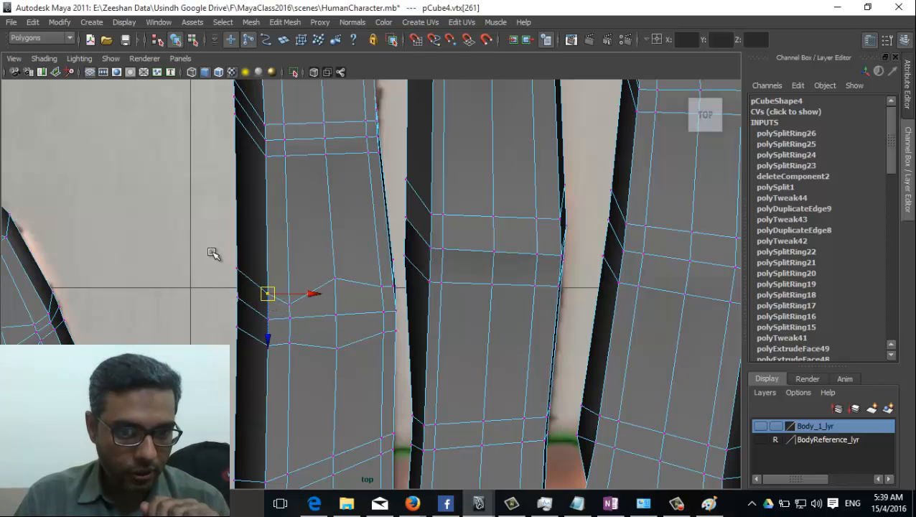
left_click(237, 271)
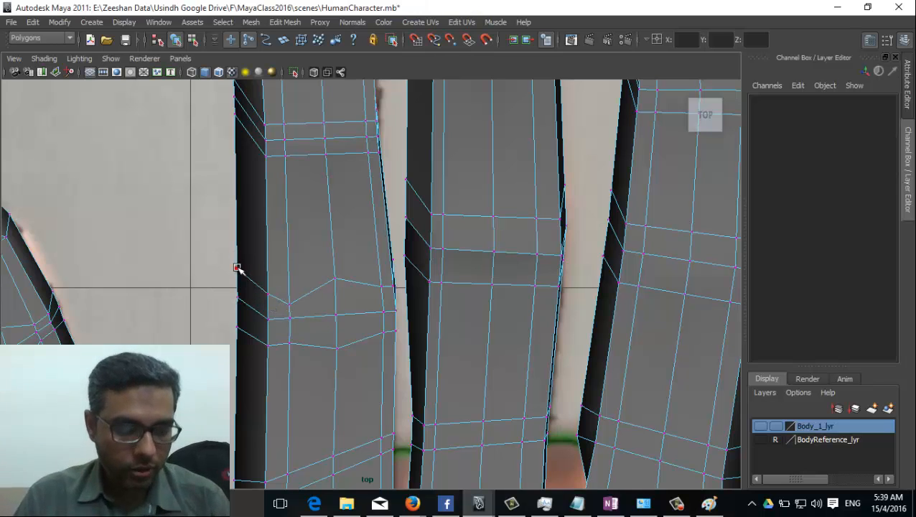
scroll(388, 286, "down", 5)
Step: Enable all selection mask filters and select the whole hand mesh in object mode
right_click(348, 277)
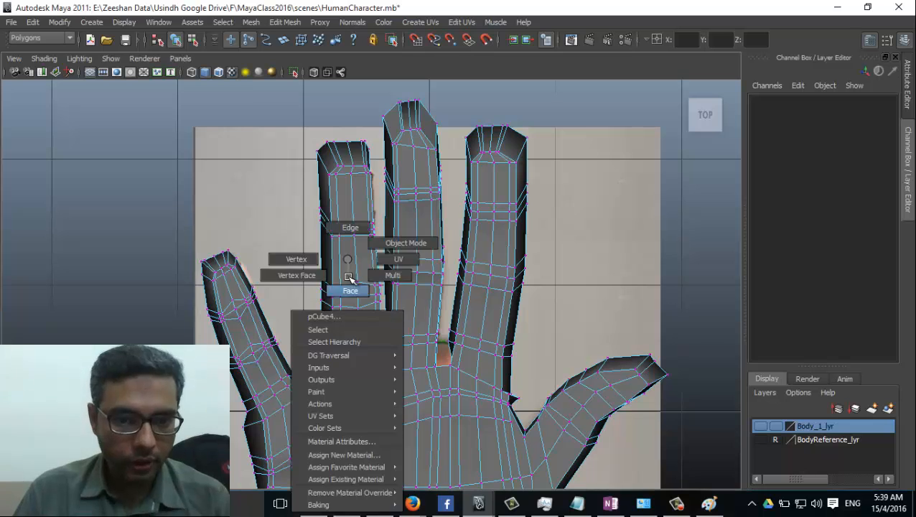
right_click_drag(348, 277, 310, 274)
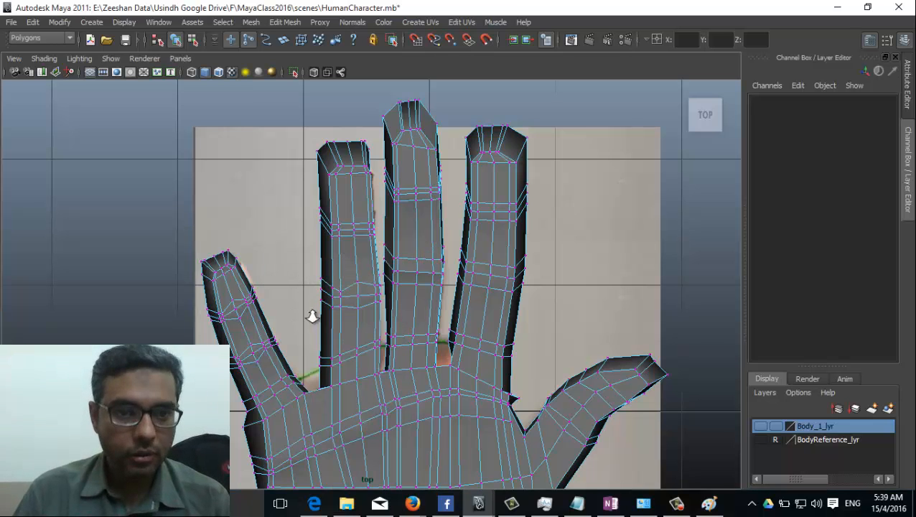
scroll(360, 312, "up", 2)
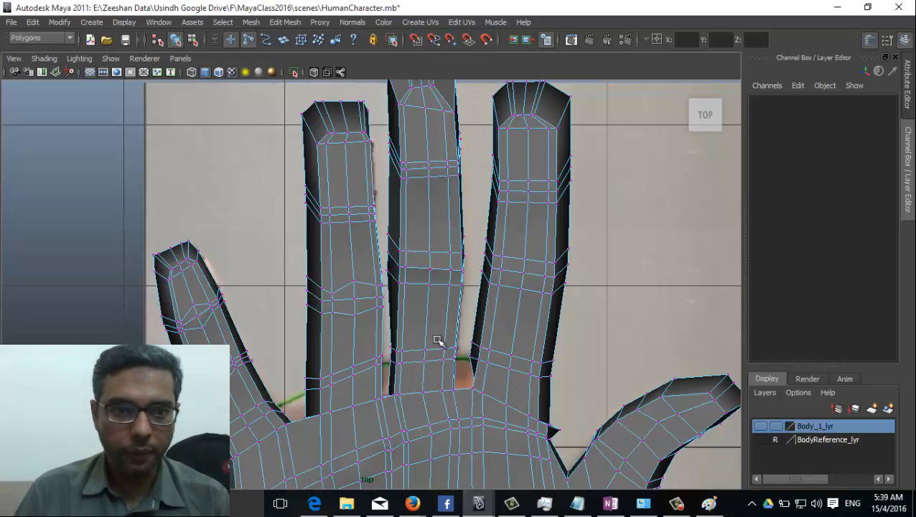
left_click(245, 41)
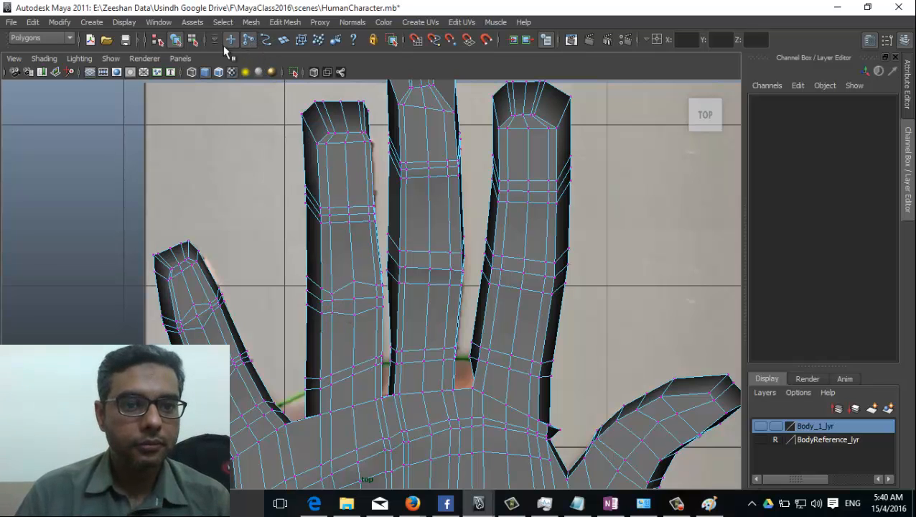
left_click(175, 42)
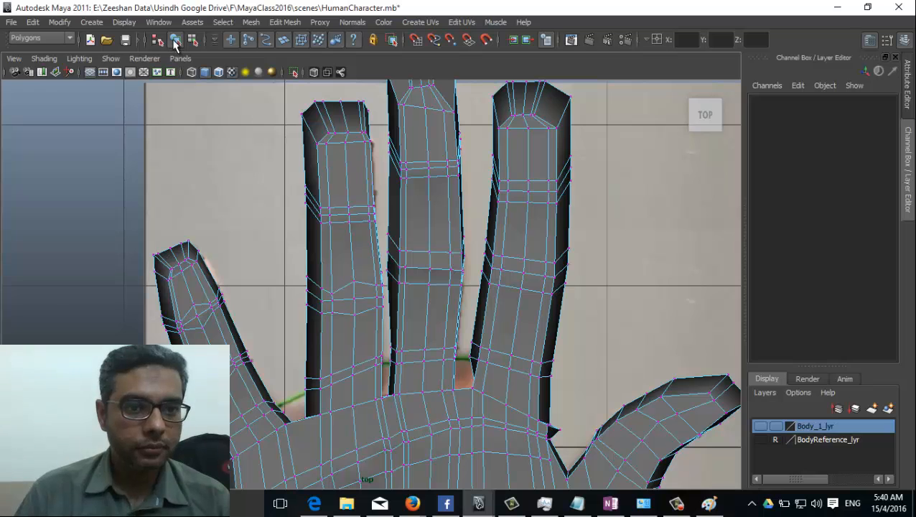
right_click_drag(353, 264, 412, 242)
left_click(352, 274)
right_click_drag(356, 259, 328, 260)
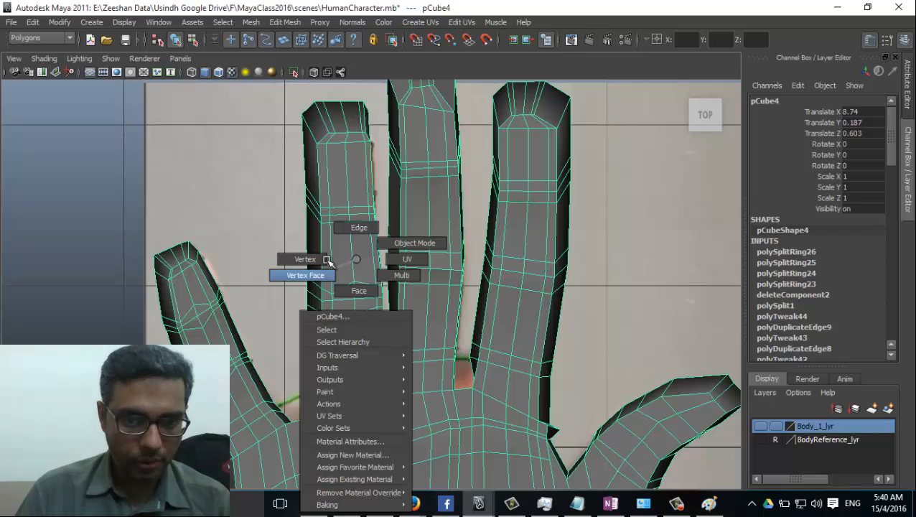
Step: In vertex mode, raise the first finger's knuckle vertices into a V-shaped crease
right_click_drag(328, 260, 328, 260)
scroll(327, 325, "up", 4)
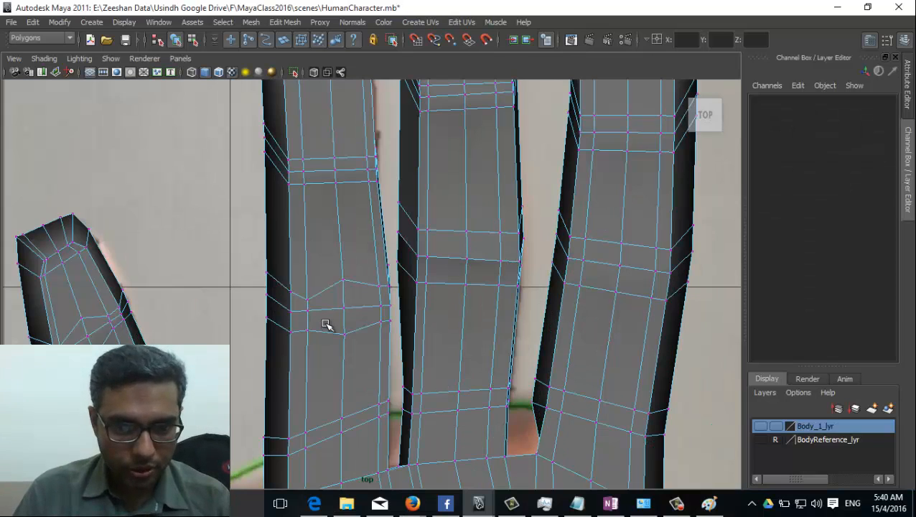
left_click(292, 330)
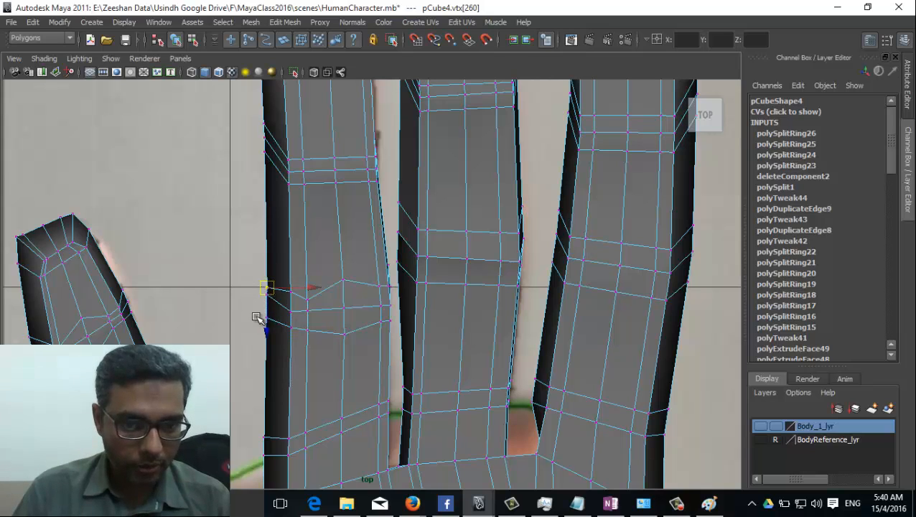
left_click(266, 316)
left_click_drag(266, 319, 265, 310)
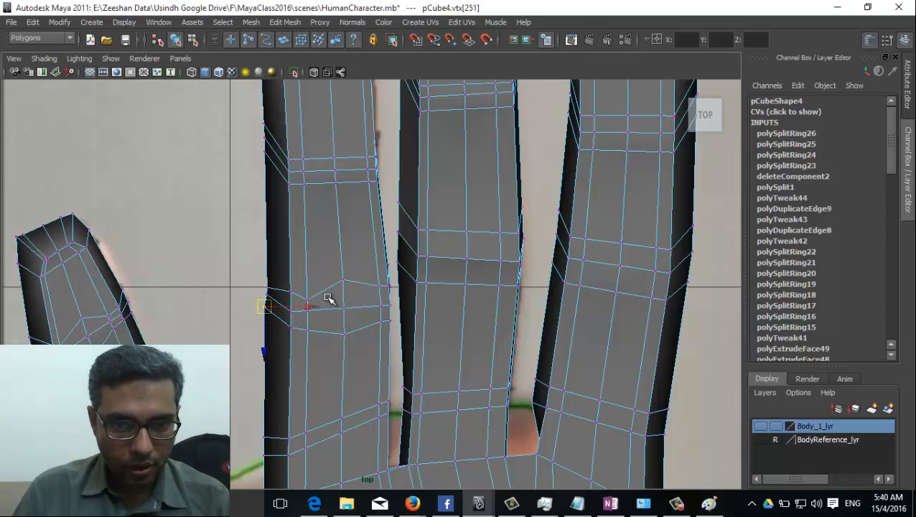
left_click(380, 291)
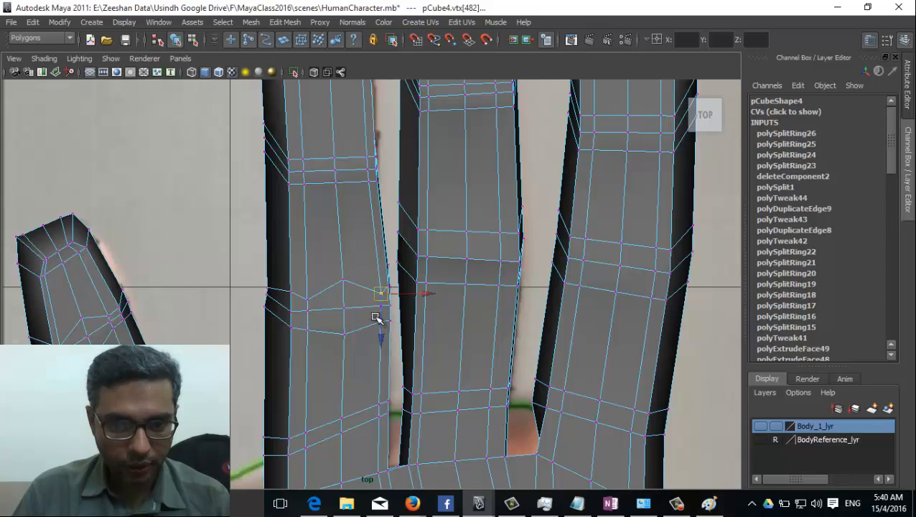
left_click(378, 314)
Step: Pull the middle finger's knuckle vertices into a pointed crease
middle_click_drag(462, 289, 403, 289, "alt")
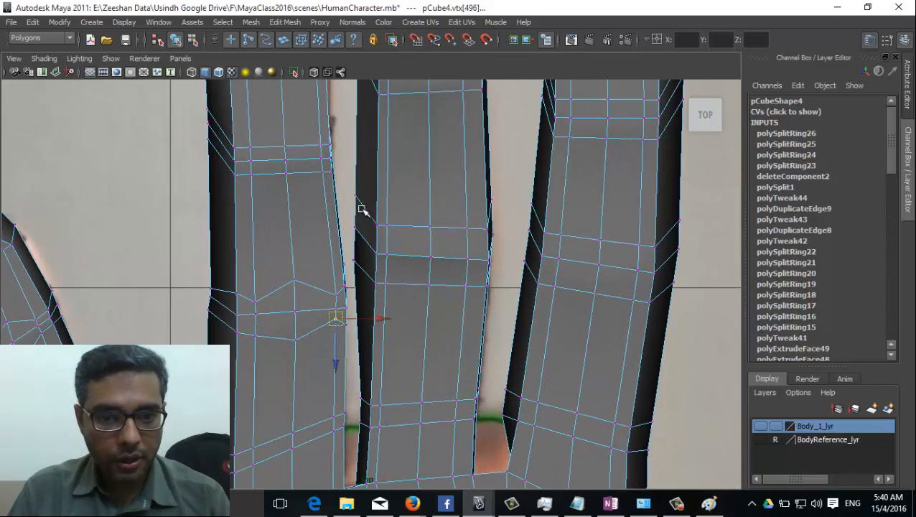
left_click_drag(392, 231, 378, 244)
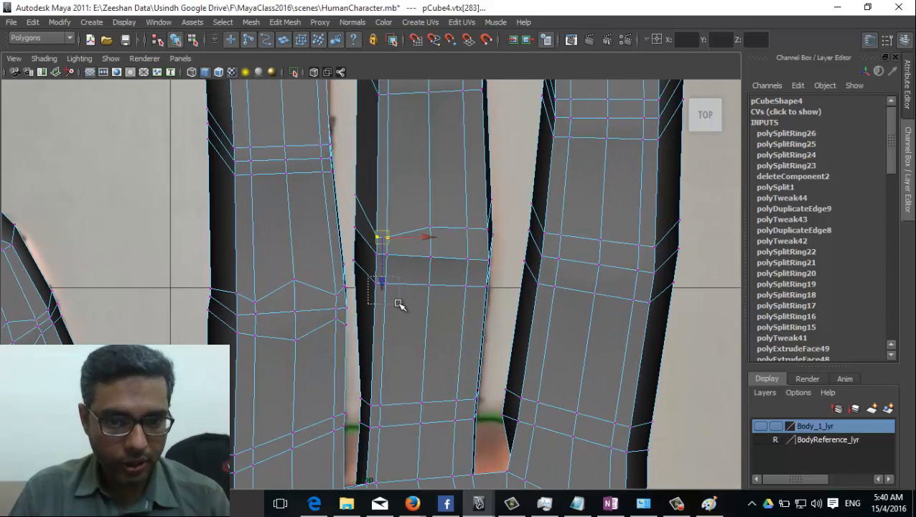
left_click_drag(400, 303, 468, 237)
left_click_drag(453, 275, 473, 280)
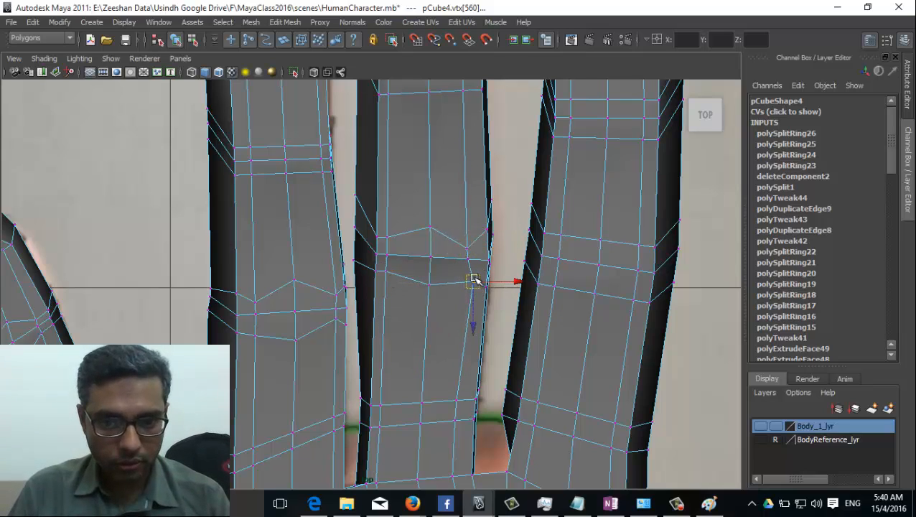
left_click_drag(479, 231, 432, 252)
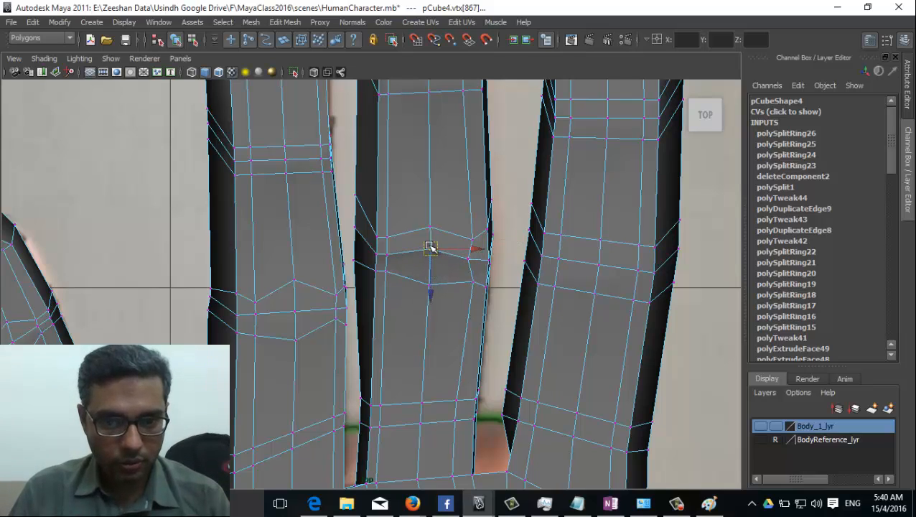
left_click_drag(426, 283, 438, 300)
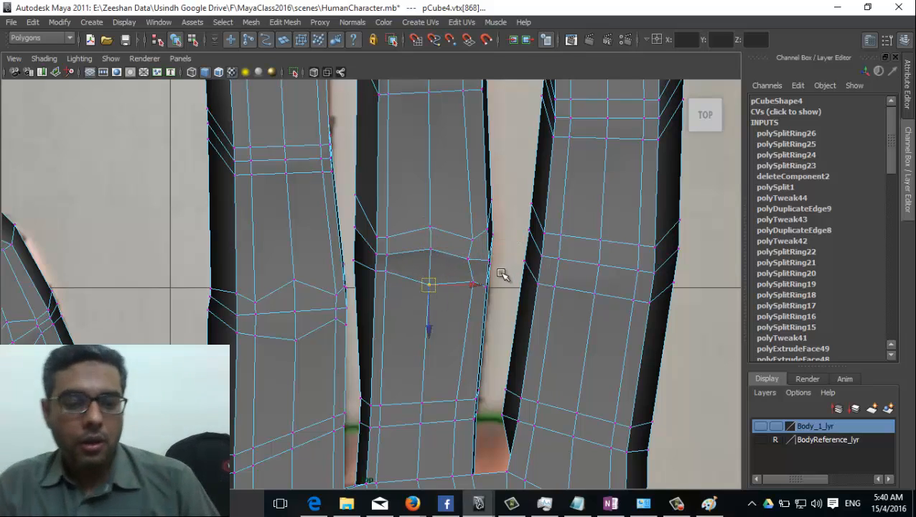
left_click_drag(551, 234, 567, 249)
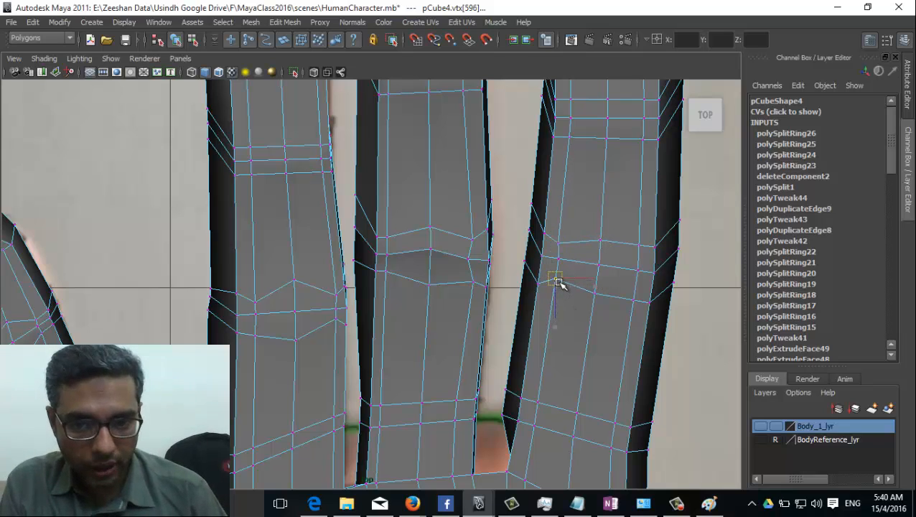
left_click(557, 280)
Step: Lower the ring finger's knuckle vertices to form its crease
left_click(640, 253)
left_click_drag(639, 253, 633, 291)
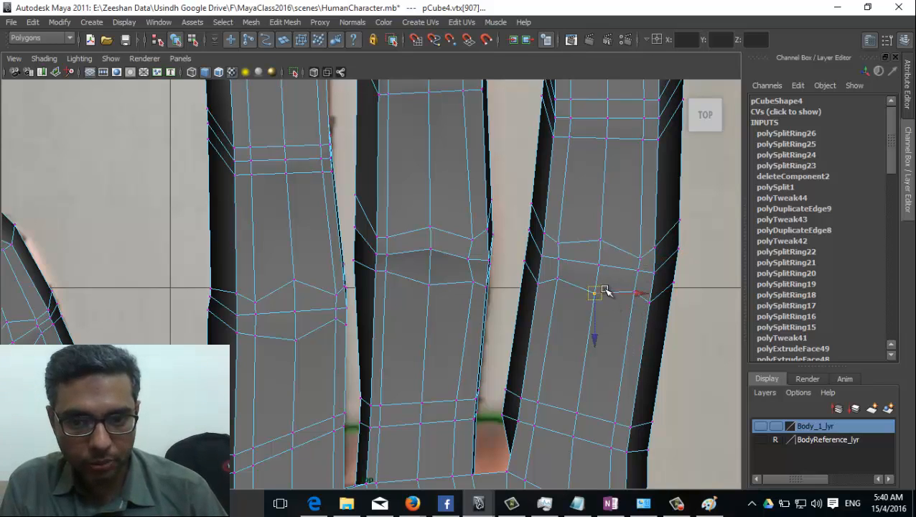
left_click(595, 303)
middle_click_drag(617, 222, 592, 296, "alt")
Step: Raise the ring finger's upper knuckle centre vertex to peak that crease
left_click(543, 180)
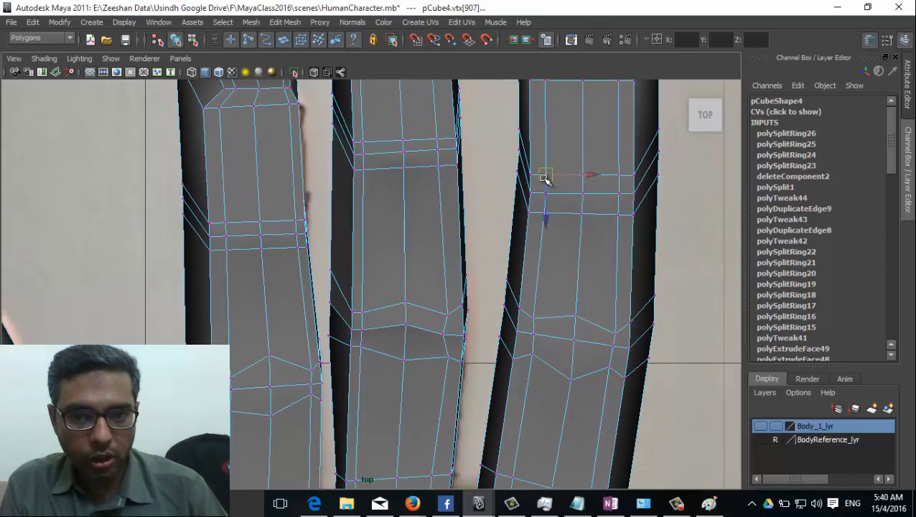
left_click(544, 203)
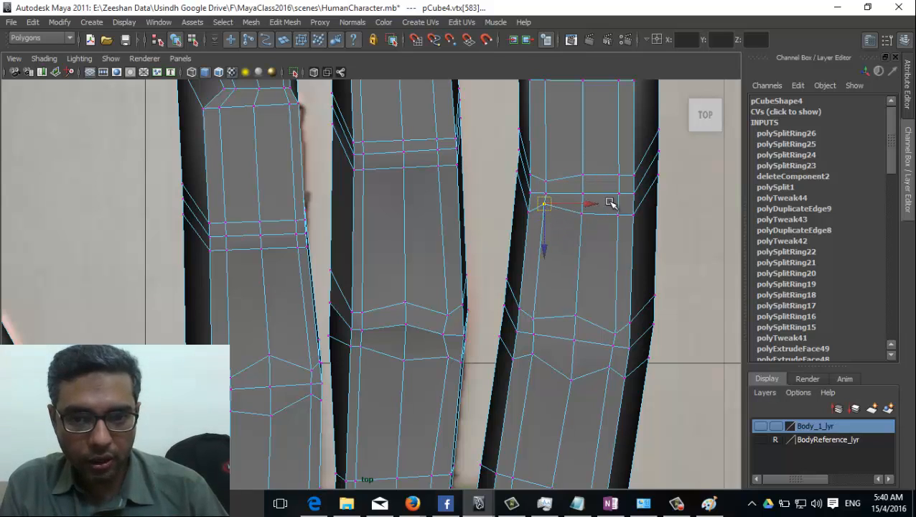
left_click(583, 174)
left_click_drag(582, 174, 583, 164)
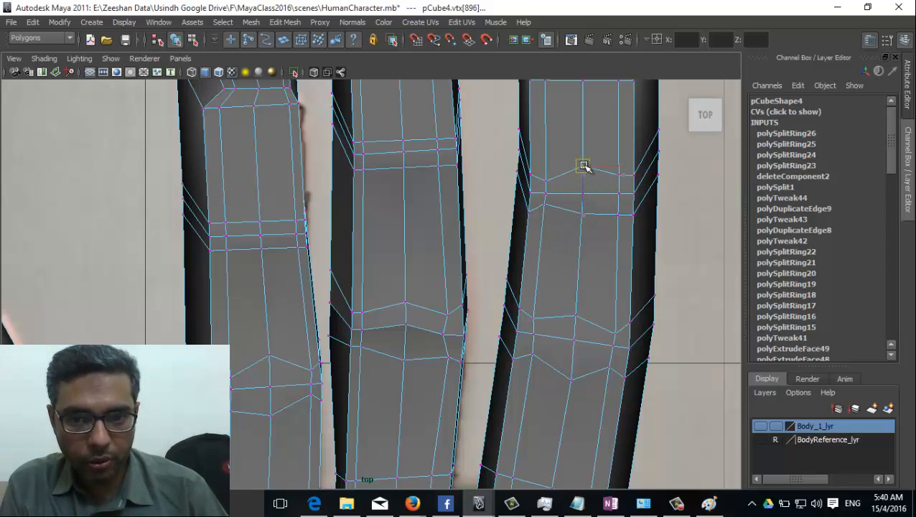
left_click(620, 176)
left_click(620, 212)
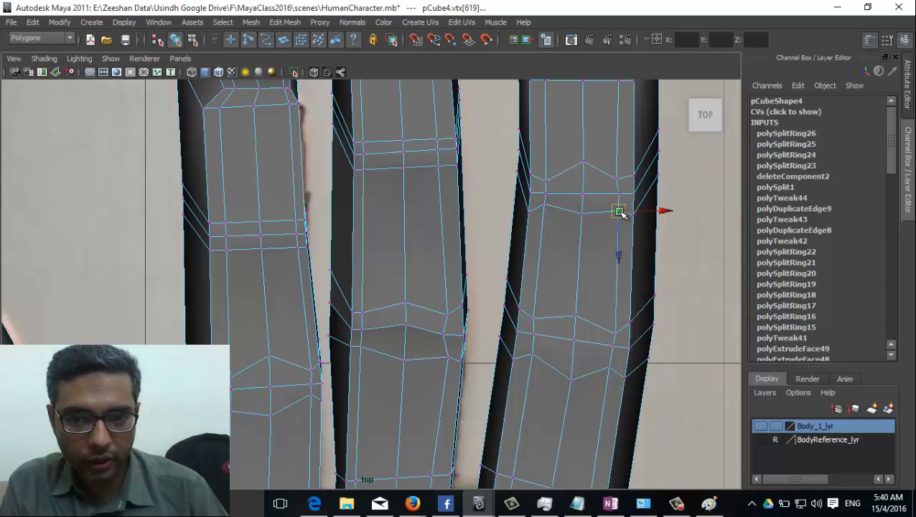
left_click_drag(587, 229, 585, 227)
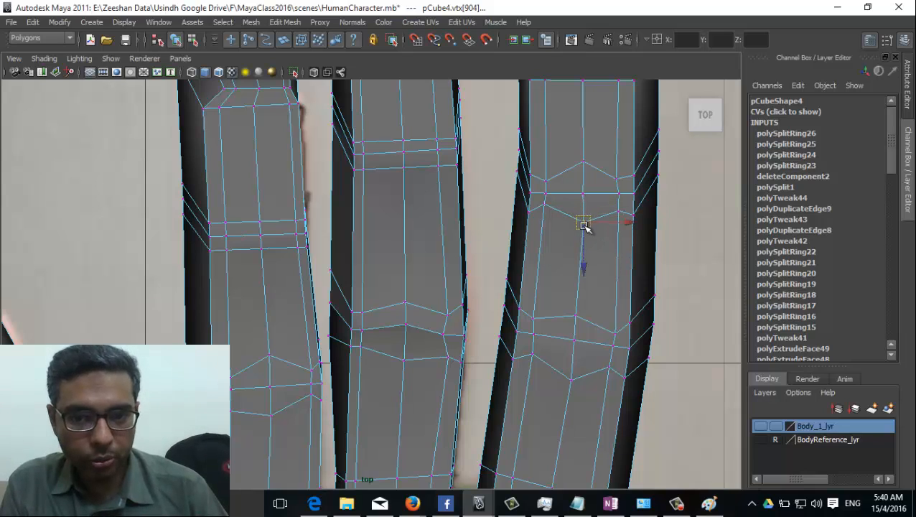
Step: Raise the middle finger's upper knuckle vertices to shape its upper crease
left_click(439, 141)
left_click(405, 143)
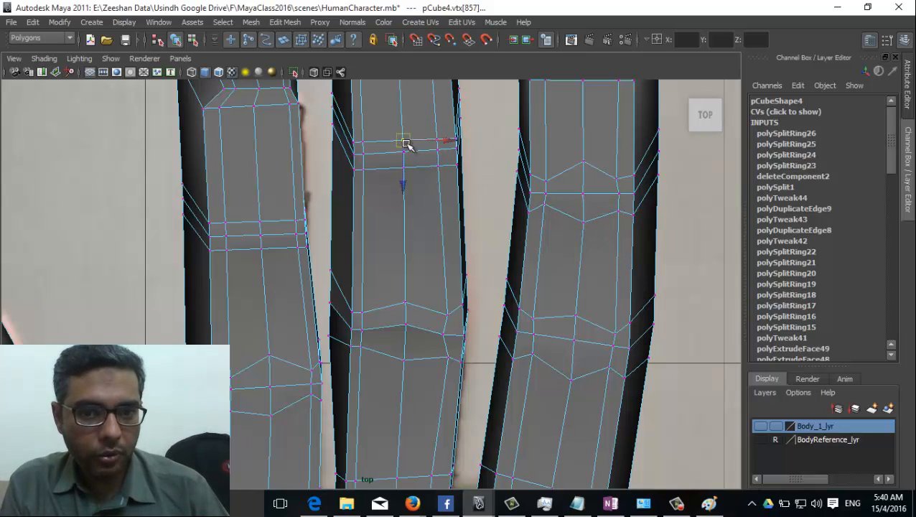
left_click_drag(405, 145, 401, 136)
left_click(440, 163)
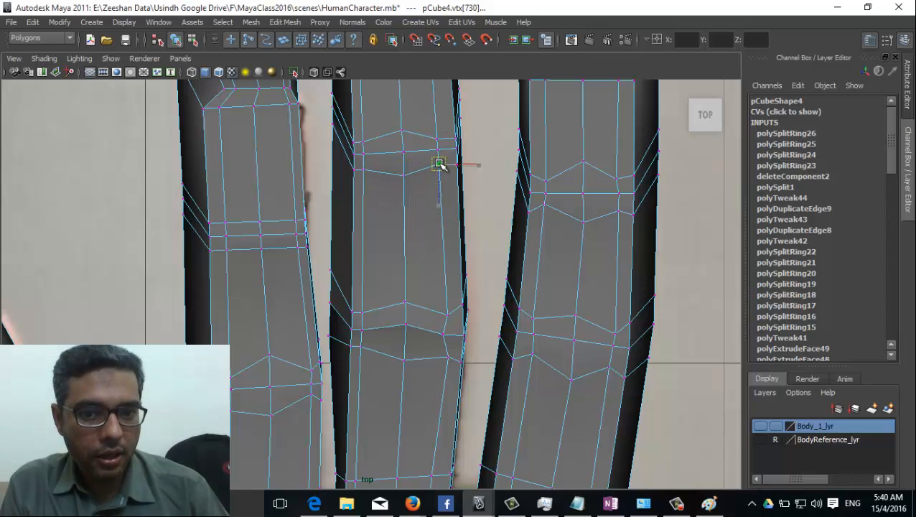
left_click_drag(440, 164, 440, 159)
left_click(363, 149)
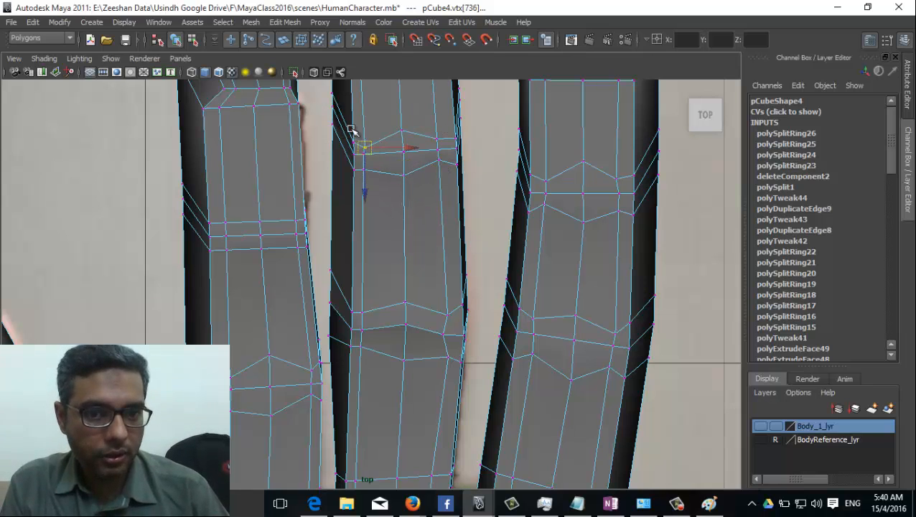
Step: Lower the middle fingertip's edge and corner vertices to round the tip
middle_click_drag(352, 135, 362, 165, "alt")
left_click(345, 149)
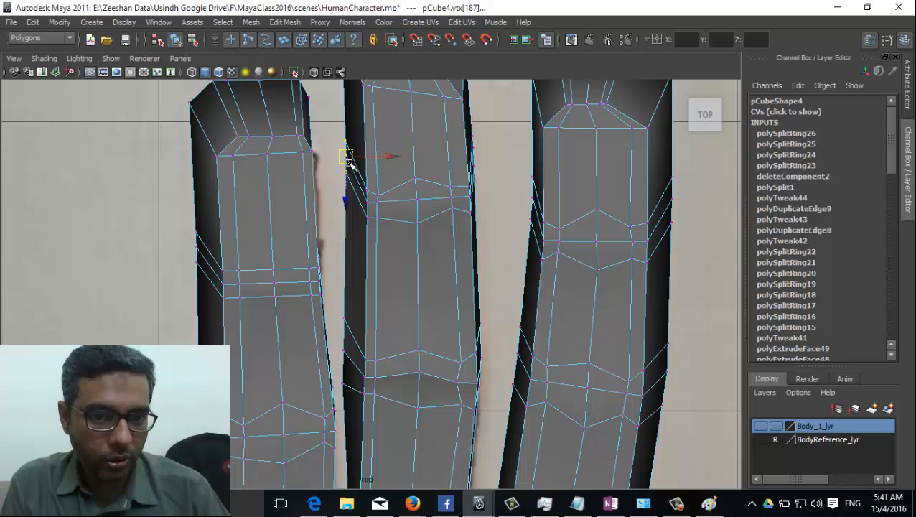
left_click_drag(348, 162, 350, 195)
middle_click_drag(378, 225, 393, 304, "alt")
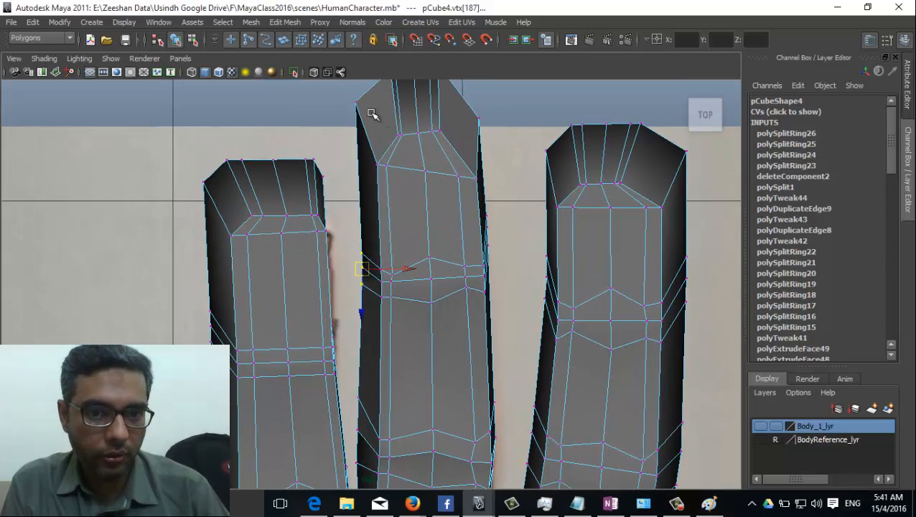
left_click(358, 105)
left_click_drag(358, 105, 364, 158)
middle_click_drag(431, 213, 427, 298, "alt")
left_click_drag(378, 146, 416, 200)
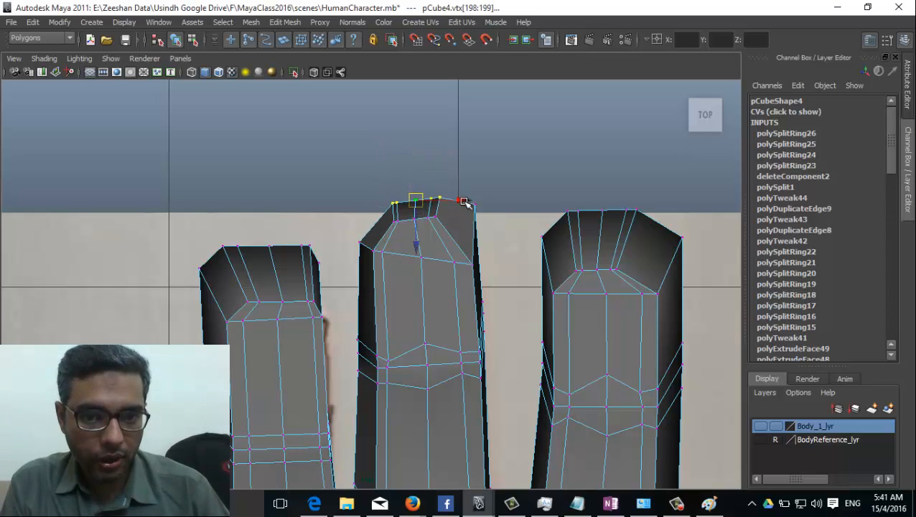
left_click(473, 206)
left_click_drag(473, 206, 480, 241)
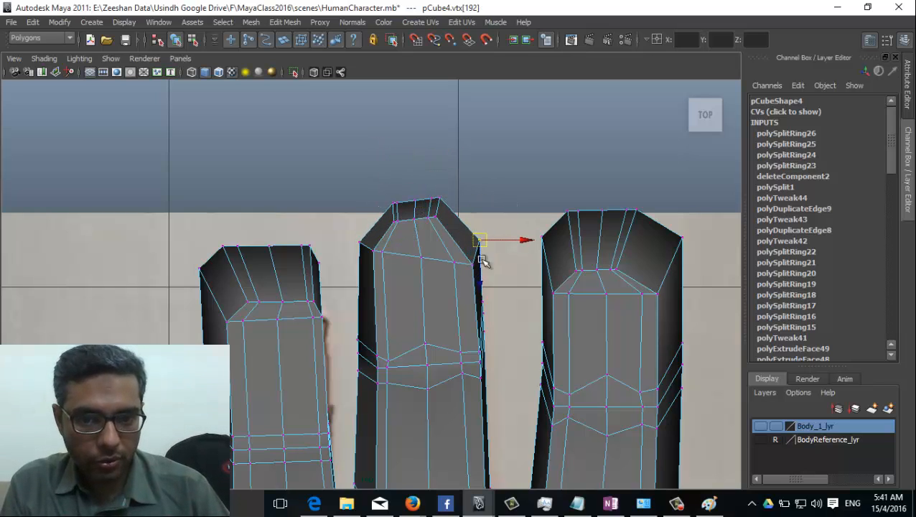
Step: Lower the whole top row of vertices on the left fingertip
middle_click_drag(448, 300, 470, 165, "alt")
left_click_drag(240, 130, 268, 141)
left_click_drag(200, 94, 347, 144)
left_click_drag(285, 125, 291, 161)
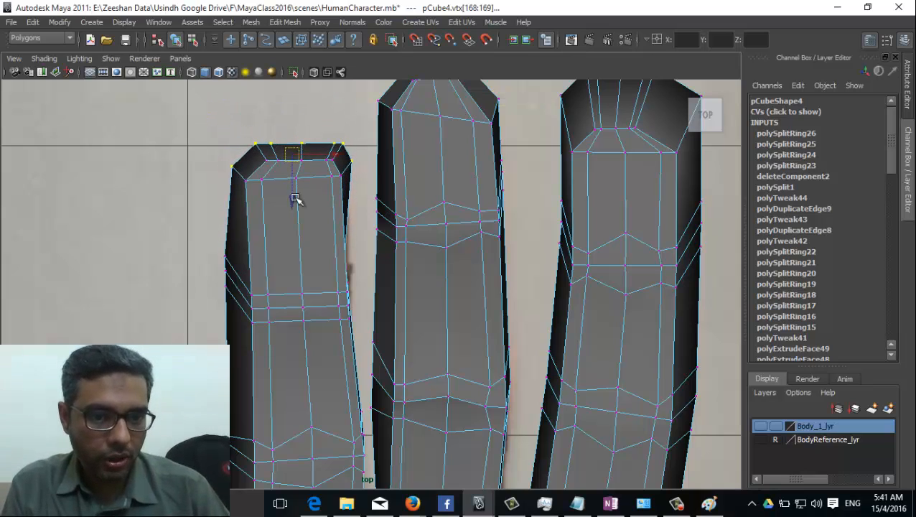
middle_click_drag(294, 198, 346, 112, "alt")
Step: Align the first finger's left-edge joint vertices and move them into the knuckle crease
left_click_drag(266, 160, 280, 228)
left_click_drag(275, 187, 291, 223)
middle_click_drag(305, 298, 300, 237, "alt")
left_click_drag(280, 302, 285, 330)
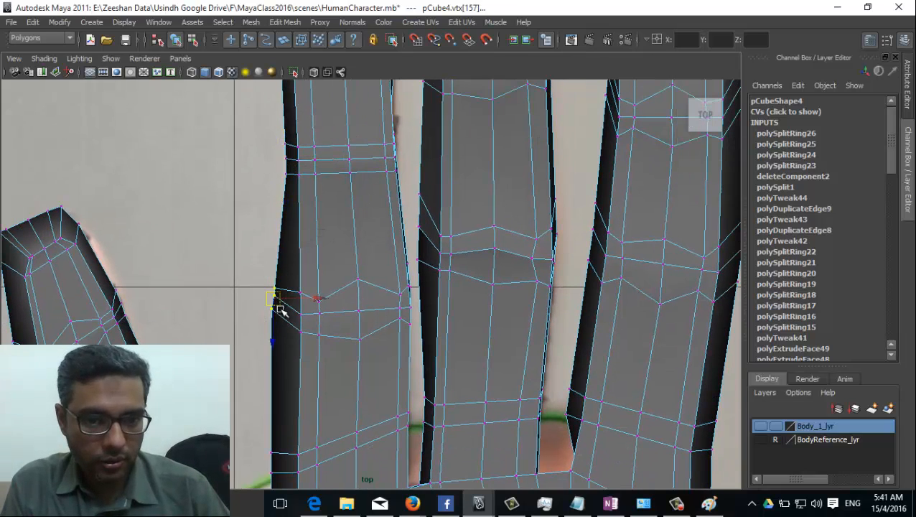
left_click(286, 316)
left_click_drag(272, 294, 290, 324)
left_click_drag(266, 279, 289, 328)
left_click_drag(274, 298, 289, 313)
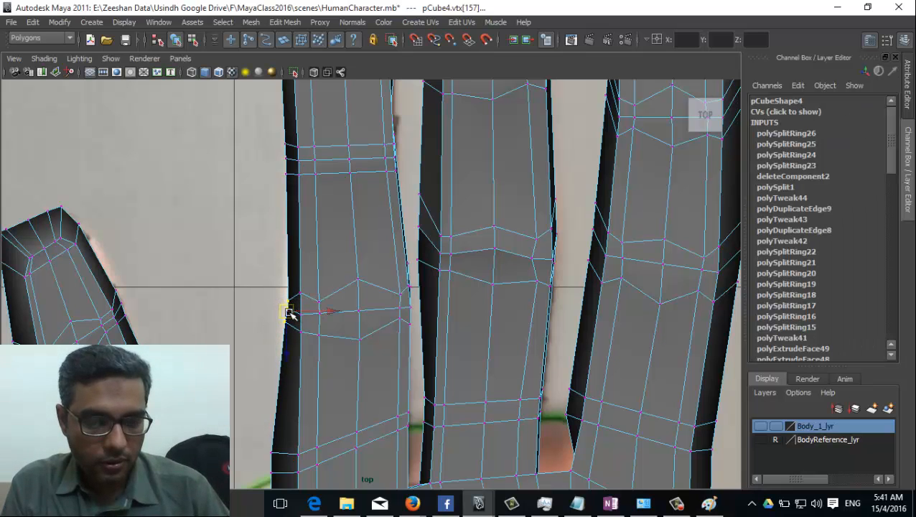
middle_click_drag(368, 333, 346, 229, "alt")
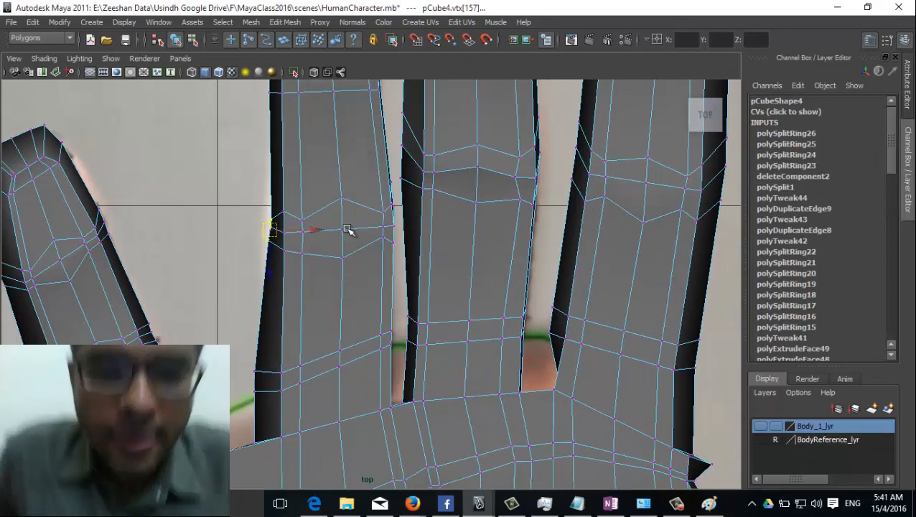
Step: Return the hand mesh to object mode, then switch back to vertex editing
key("F8")
right_click_drag(267, 258, 220, 263)
left_click(261, 376)
middle_click_drag(461, 268, 448, 342, "alt")
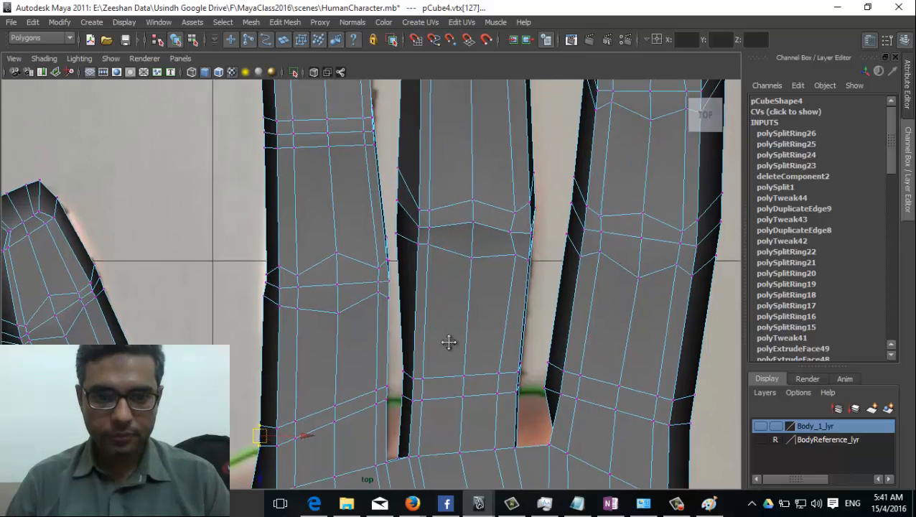
Step: Squeeze the next finger's left-edge vertices together vertically, then move them into the crease
left_click(404, 228)
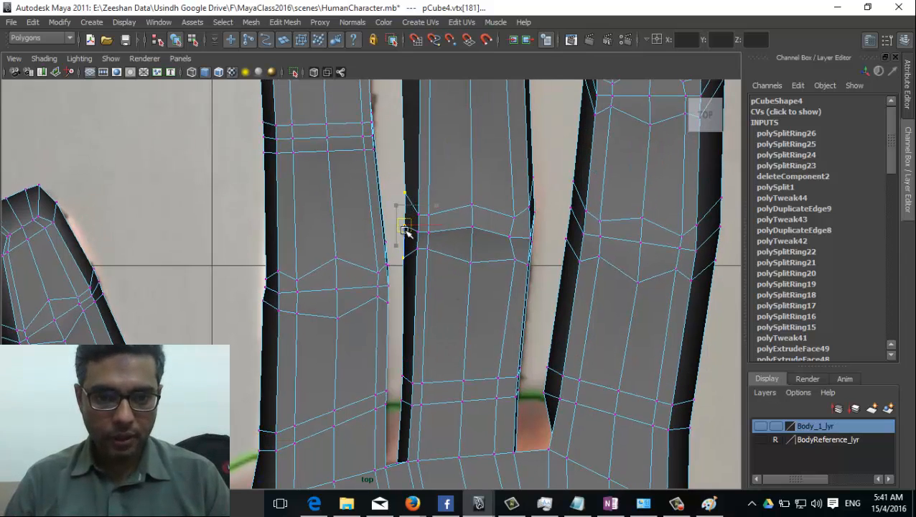
key("r")
left_click(404, 287)
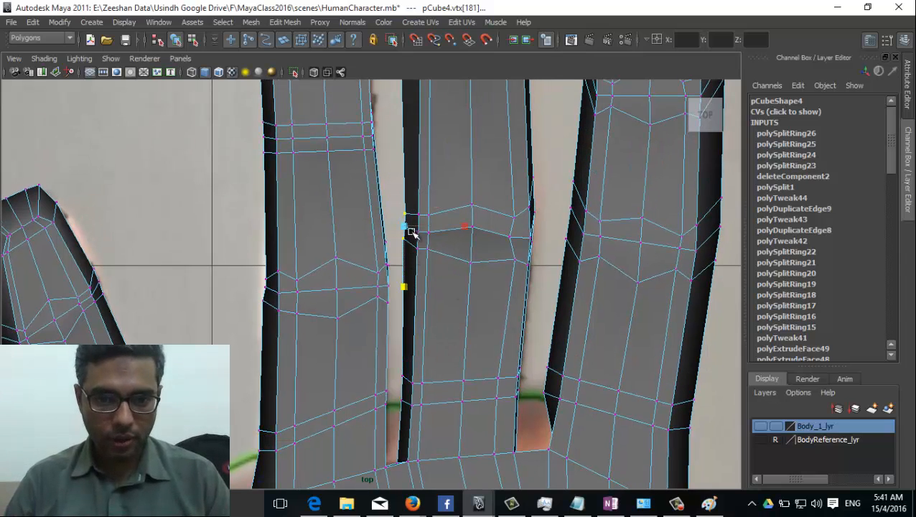
middle_click_drag(492, 255, 386, 251, "alt")
left_click_drag(457, 160, 468, 255)
left_click_drag(467, 168, 469, 225)
key("w")
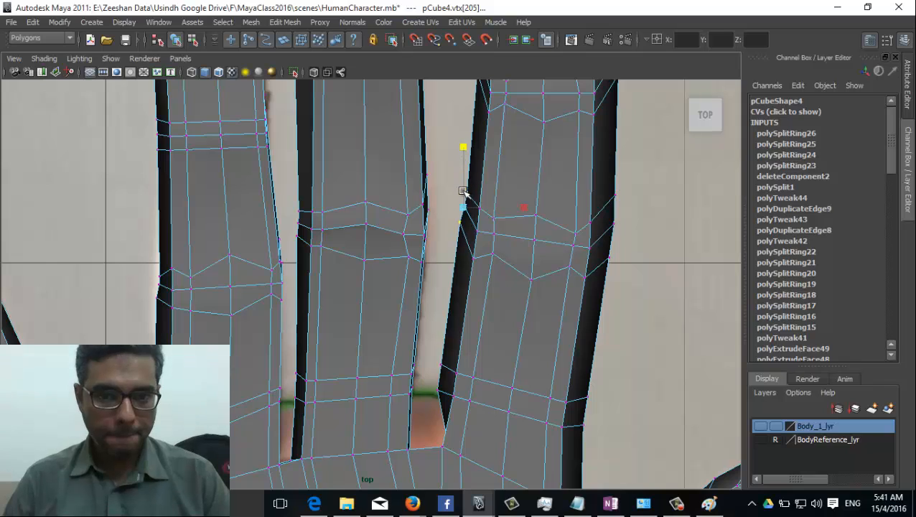
middle_click_drag(549, 303, 551, 371, "alt")
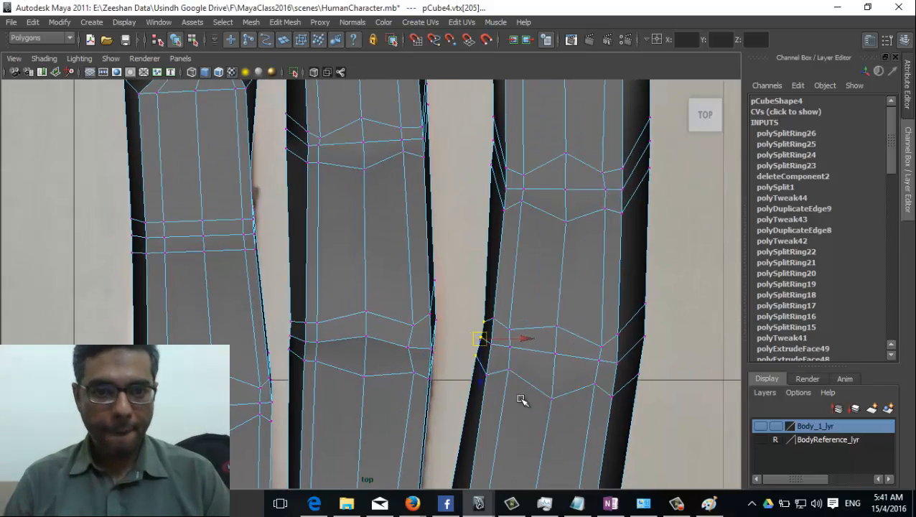
scroll(395, 271, "down", 5)
scroll(372, 286, "up", 4)
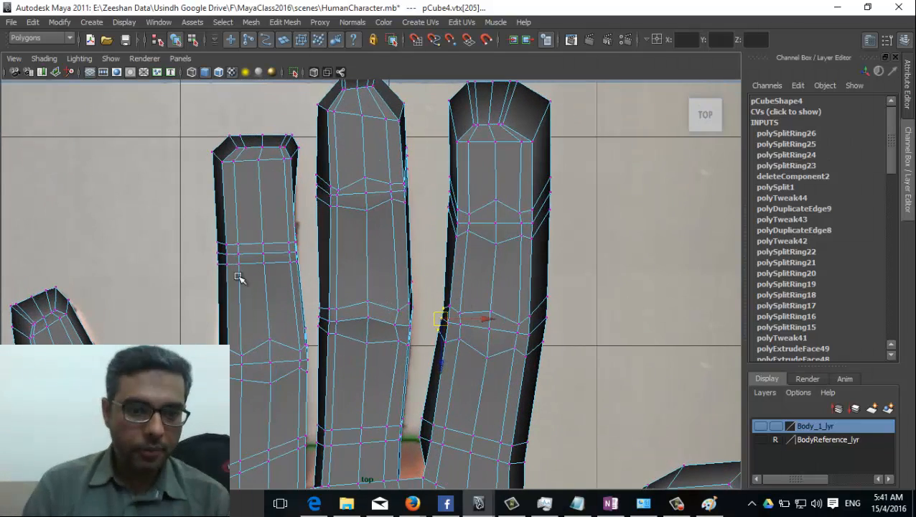
Step: Pull a crease-loop vertex up into a peak and adjust its neighbouring edge vertices
scroll(243, 249, "up", 3)
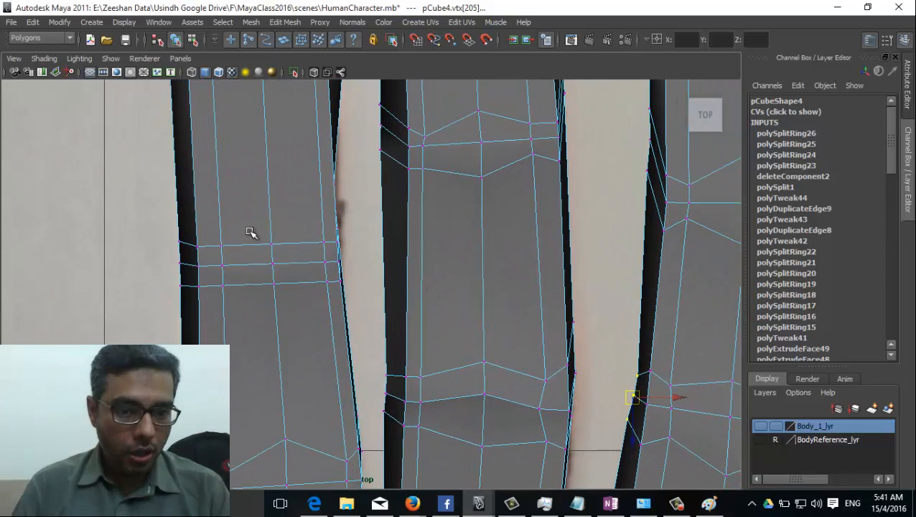
left_click(272, 246)
left_click_drag(273, 246, 269, 217)
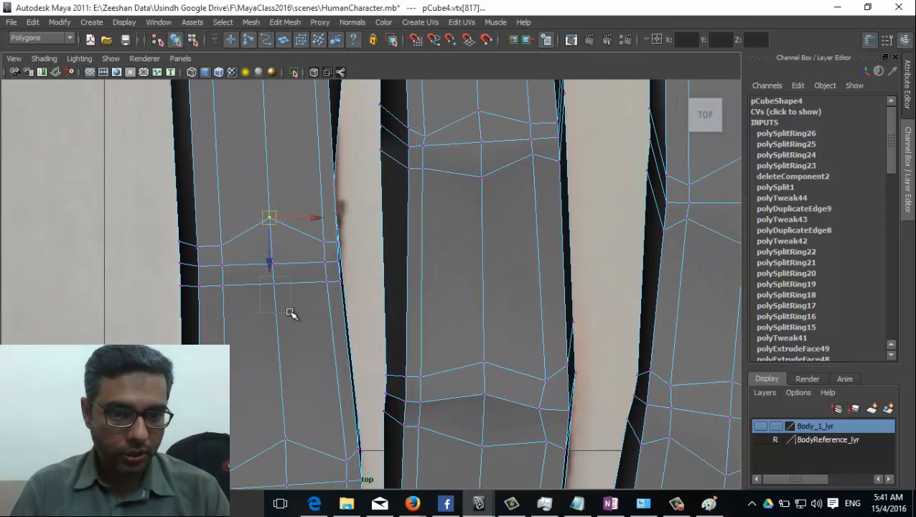
left_click_drag(290, 313, 289, 310)
left_click_drag(273, 286, 276, 302)
left_click(219, 282)
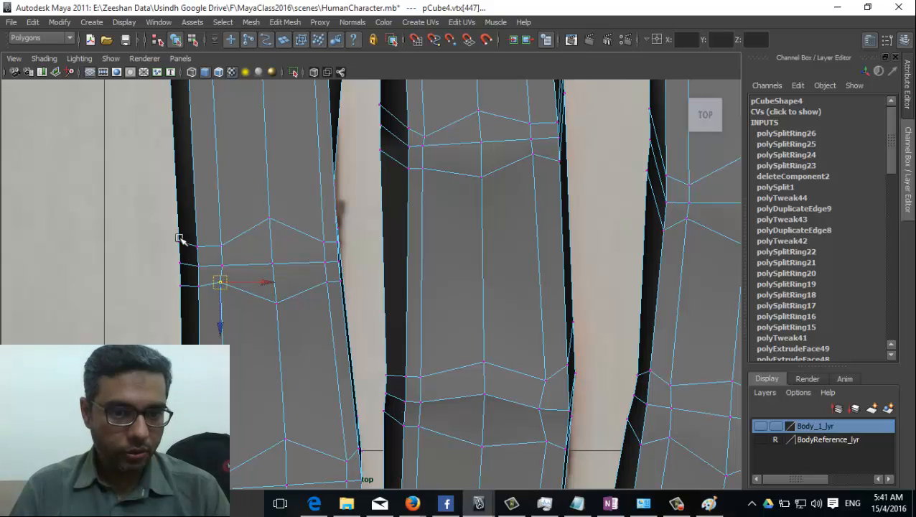
left_click(179, 263)
left_click(177, 216)
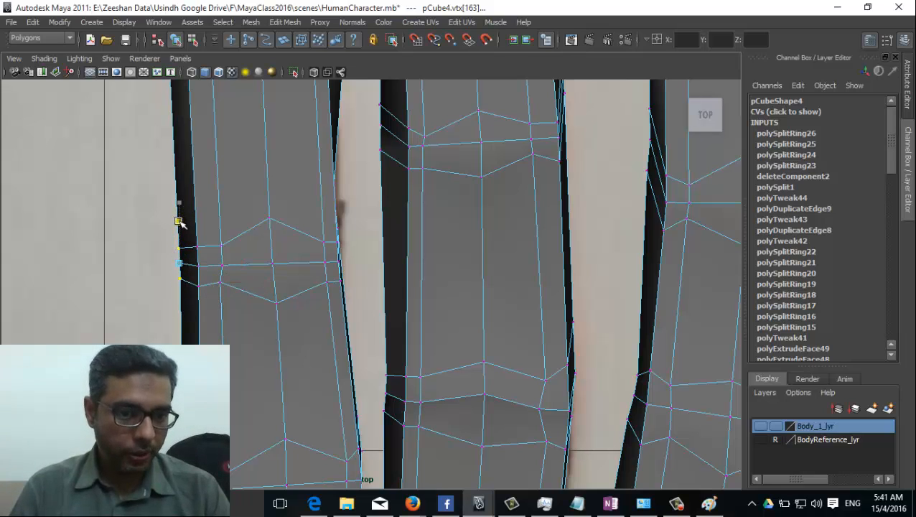
left_click_drag(357, 290, 355, 286)
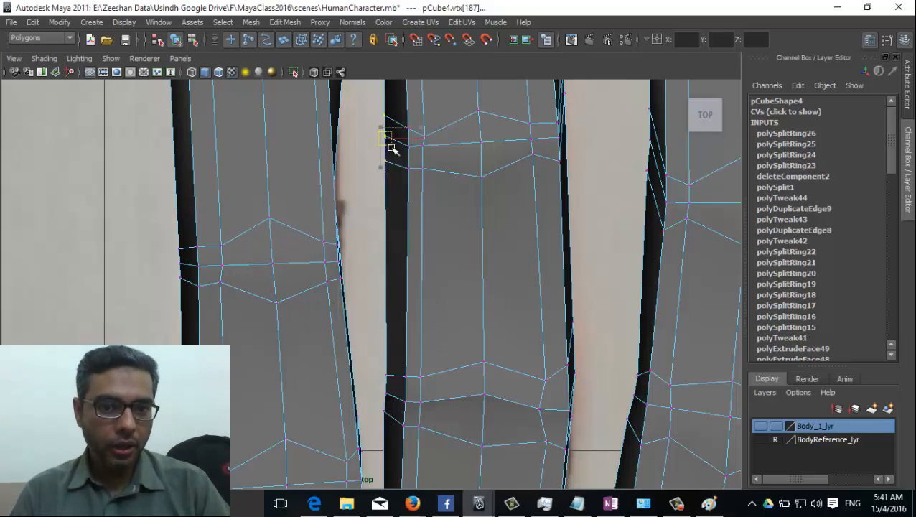
Step: Slide the middle finger's edge vertices down to tighten its knuckle crease
left_click(397, 146)
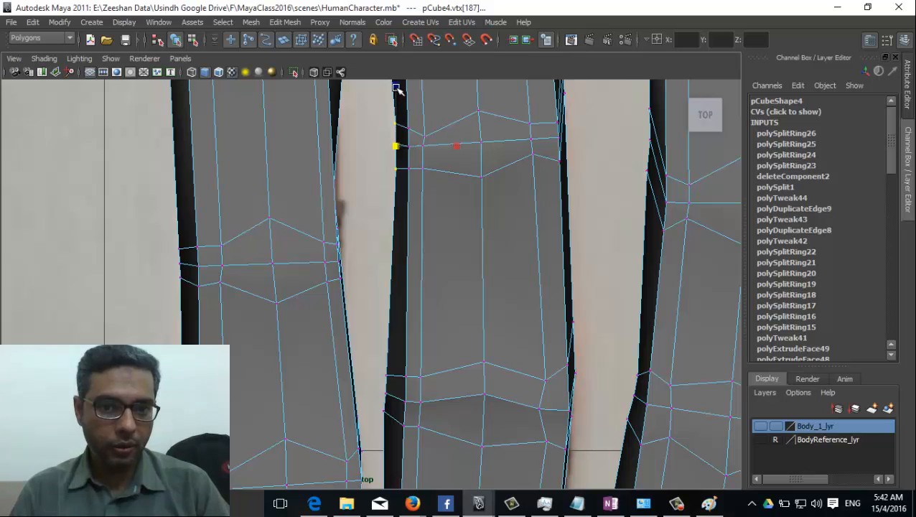
scroll(398, 139, "down", 5)
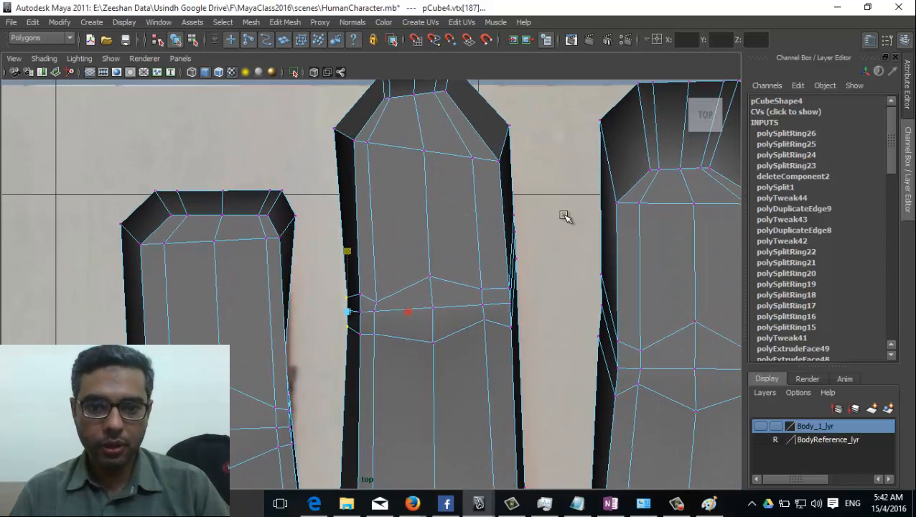
left_click_drag(500, 274, 502, 277)
key("w")
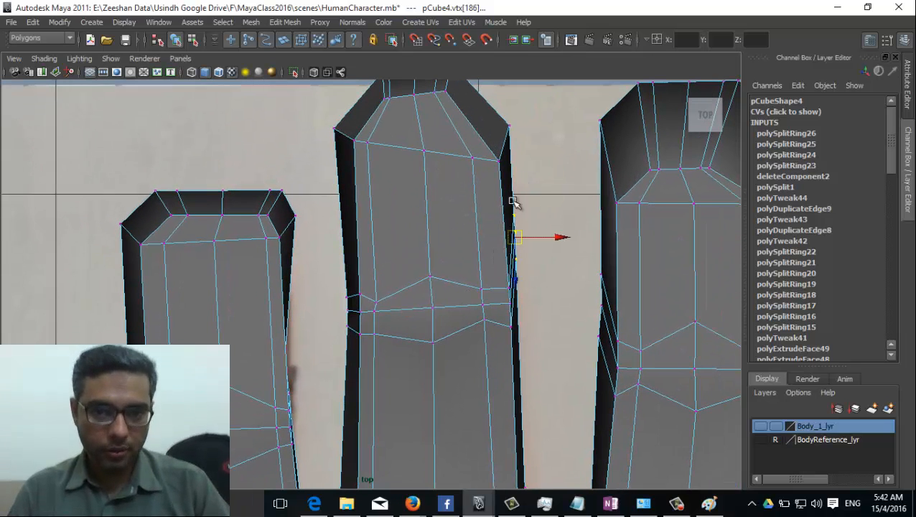
left_click(515, 266)
left_click_drag(517, 265, 519, 300)
scroll(470, 174, "up", 3)
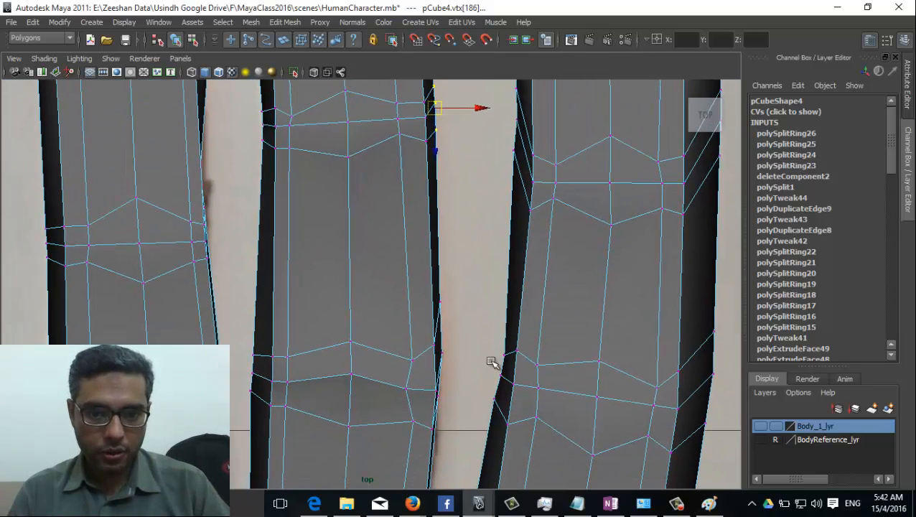
scroll(490, 363, "down", 1)
left_click(424, 215)
left_click_drag(423, 215, 420, 256)
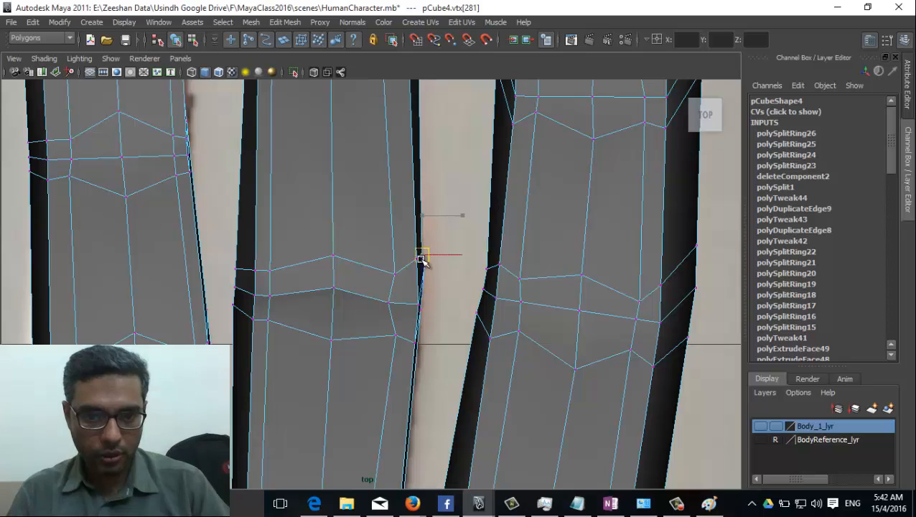
Step: Slide the next finger's left-edge vertex down its outline, undoing and redoing the move
middle_click_drag(520, 305, 482, 381, "alt")
left_click_drag(409, 180, 434, 297)
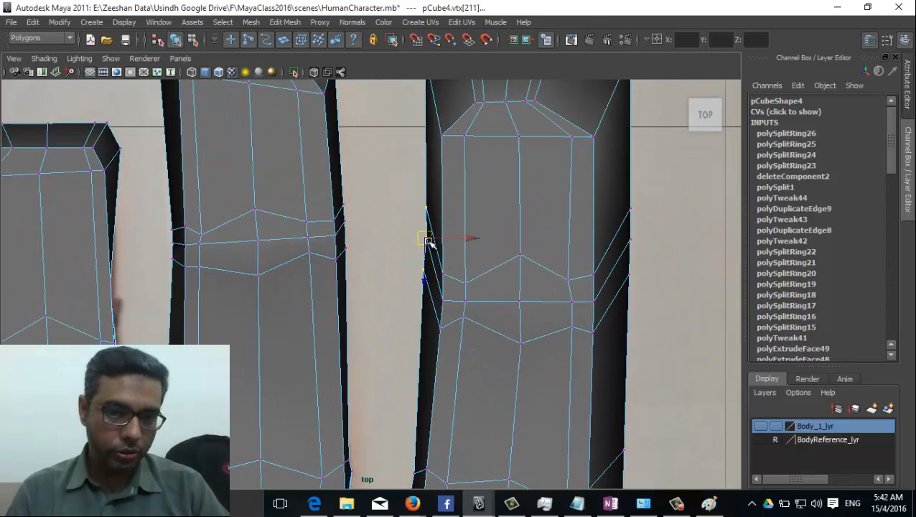
left_click_drag(428, 241, 434, 313)
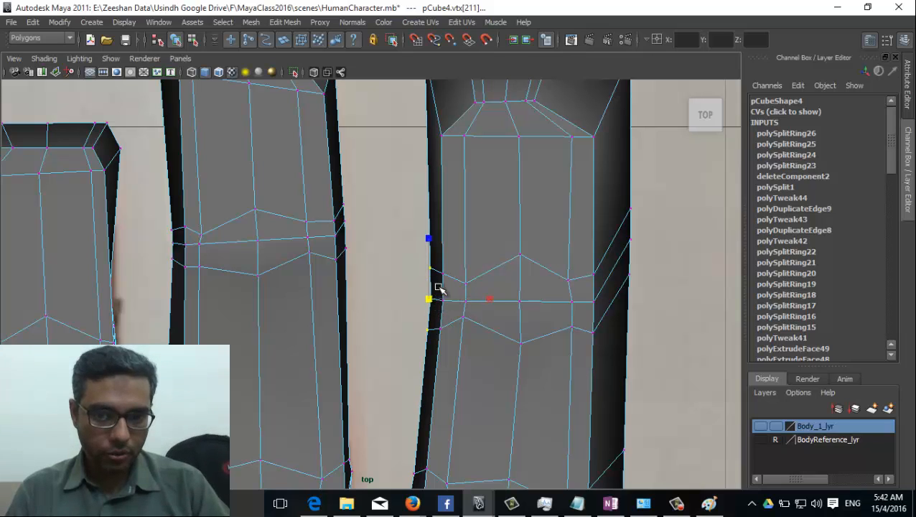
key("ctrl+z")
key("shift+z")
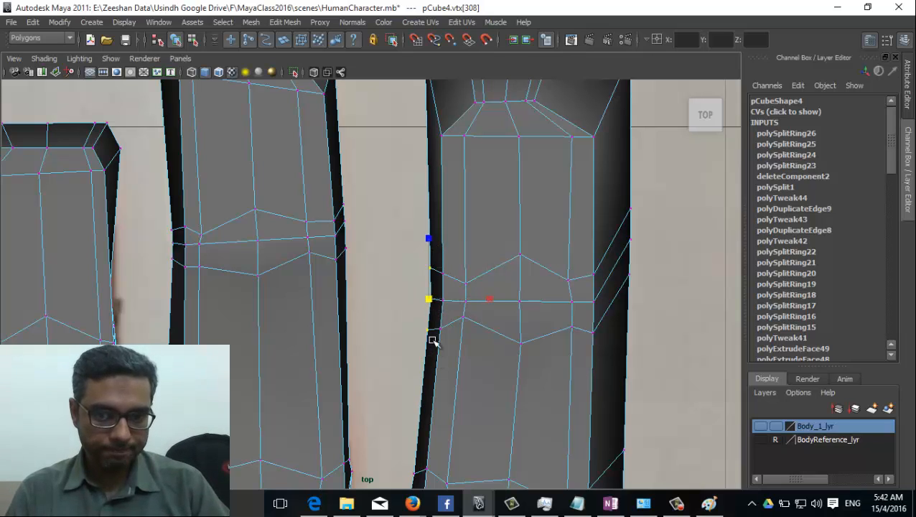
left_click_drag(430, 257, 429, 281)
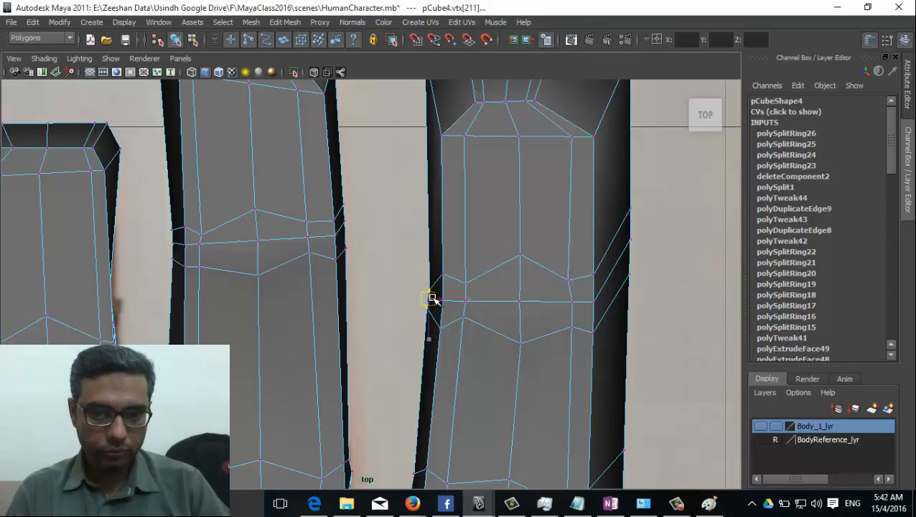
Step: Scale the fingertip's top vertex ring narrower
middle_click_drag(429, 301, 558, 272, "alt")
left_click_drag(590, 216, 545, 361)
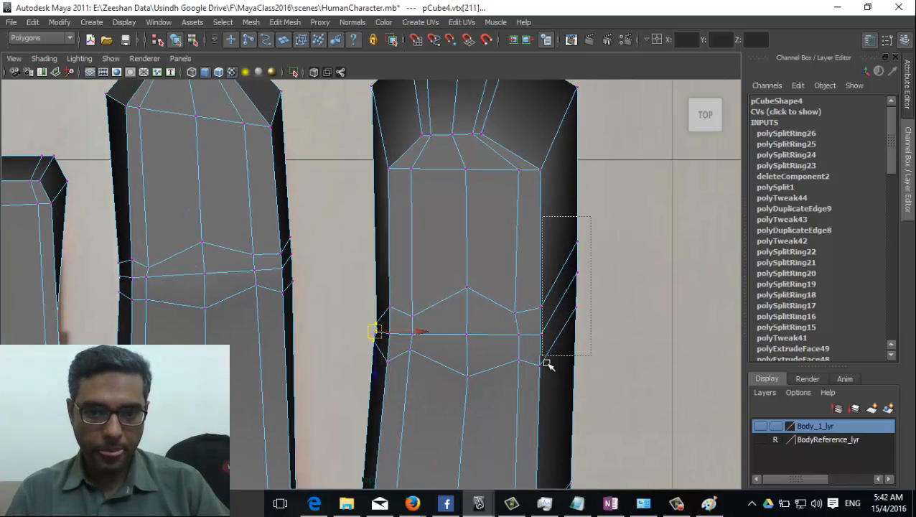
middle_click_drag(546, 364, 547, 249, "alt")
left_click_drag(567, 114, 471, 231)
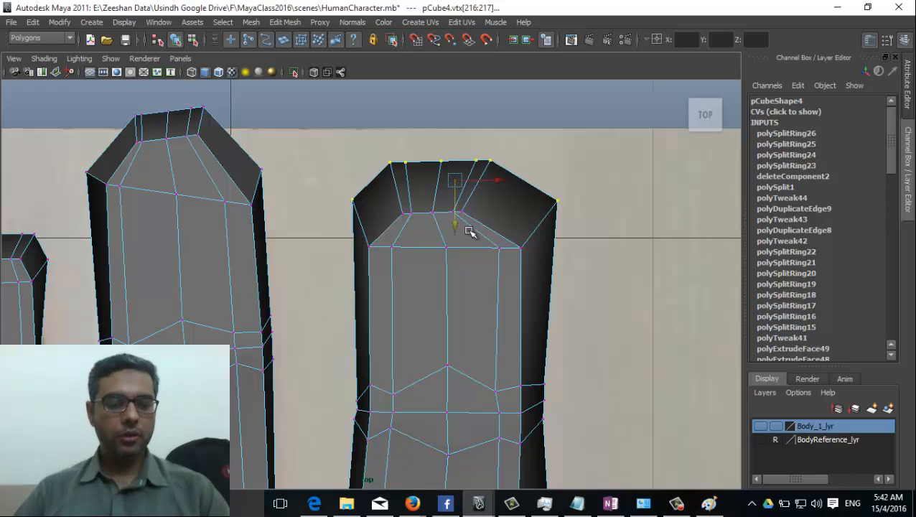
key("r")
mouse_move(455, 180)
left_mouse_down()
mouse_move(439, 184)
mouse_move(450, 195)
left_mouse_up()
key("w")
Step: Pull the finger's right-edge knuckle vertex down and inward to follow the reference
scroll(512, 386, "up", 5)
scroll(585, 235, "down", 2)
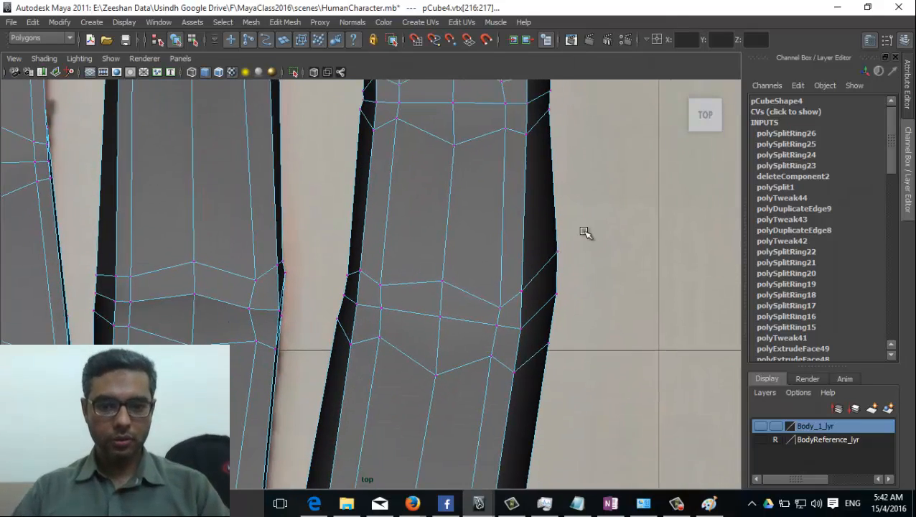
left_click(566, 274)
left_click_drag(568, 270, 551, 296)
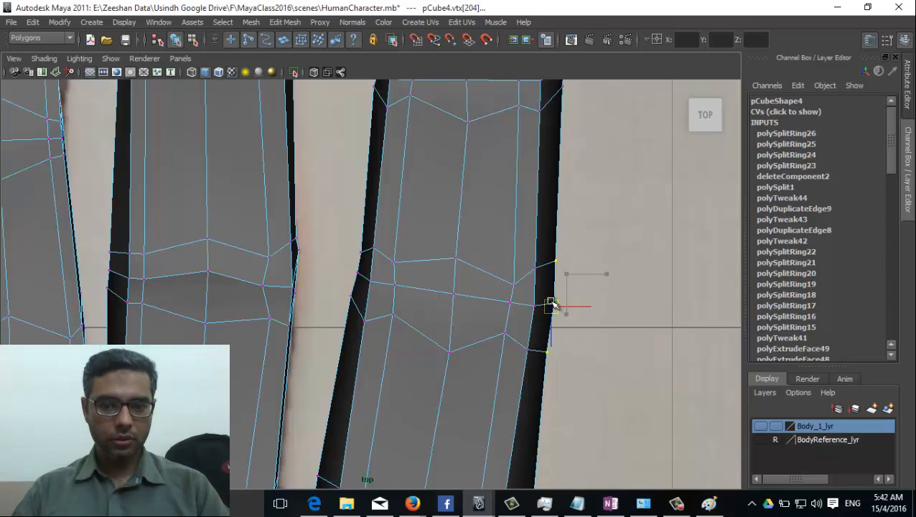
middle_click_drag(551, 243, 523, 213)
left_click(535, 329)
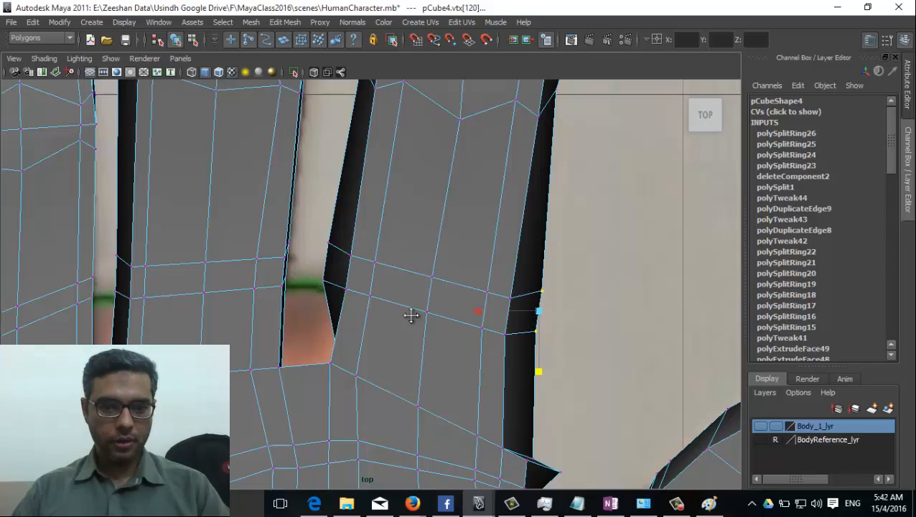
scroll(423, 309, "down", 4)
Step: Clear the vertex selection on the hand mesh
key("space")
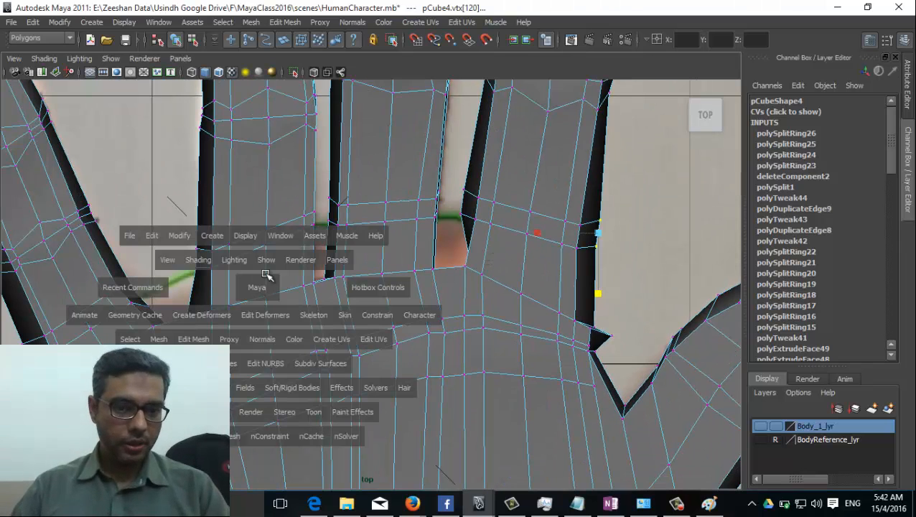
left_click(272, 268)
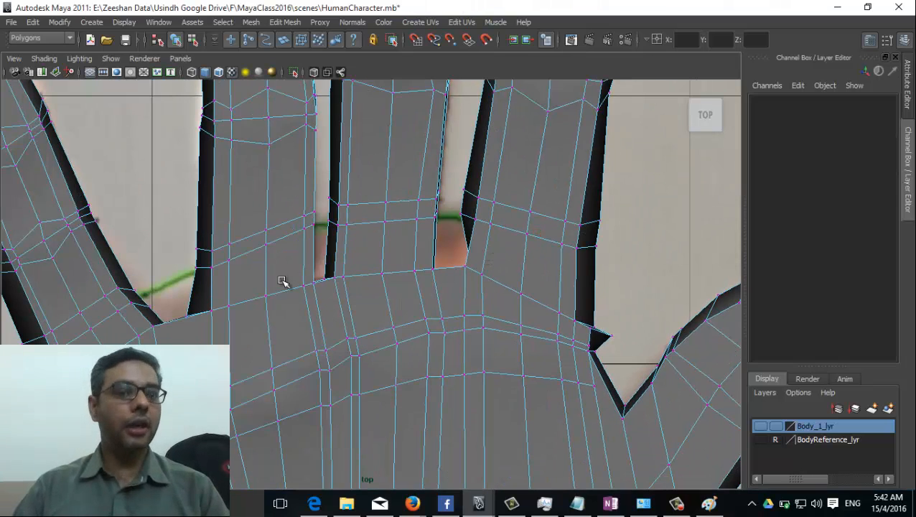
scroll(477, 358, "down", 5)
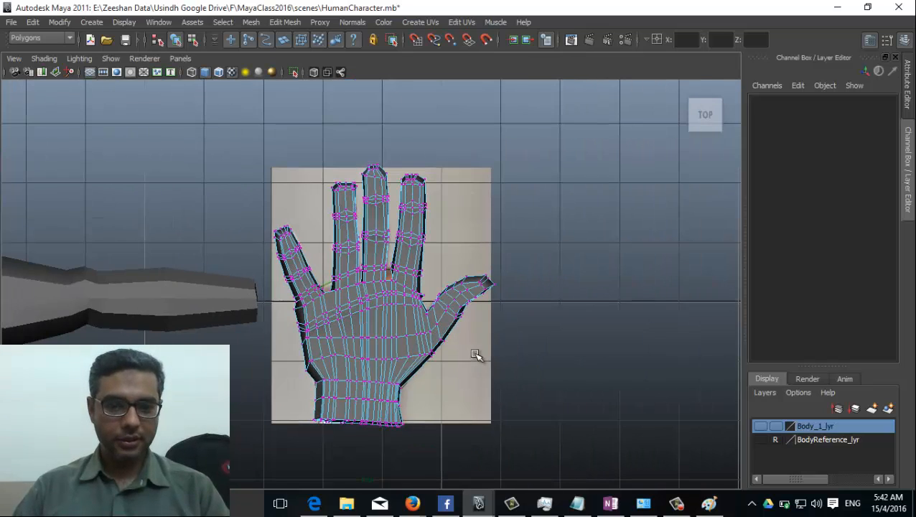
scroll(507, 341, "up", 2)
right_click_drag(401, 259, 447, 244)
Step: Switch to the persp camera and orbit to a low side view of the hand
key("space")
left_click_drag(357, 321, 357, 259)
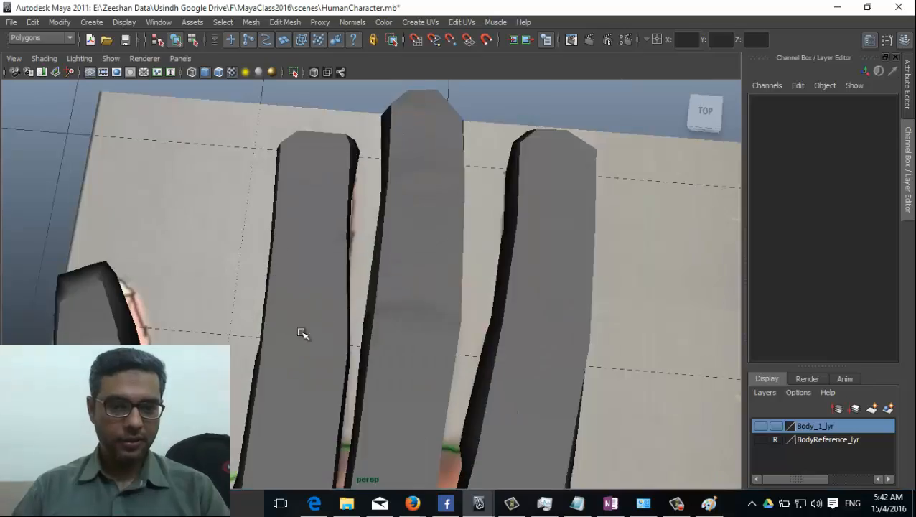
left_click_drag(302, 331, 316, 364, "alt")
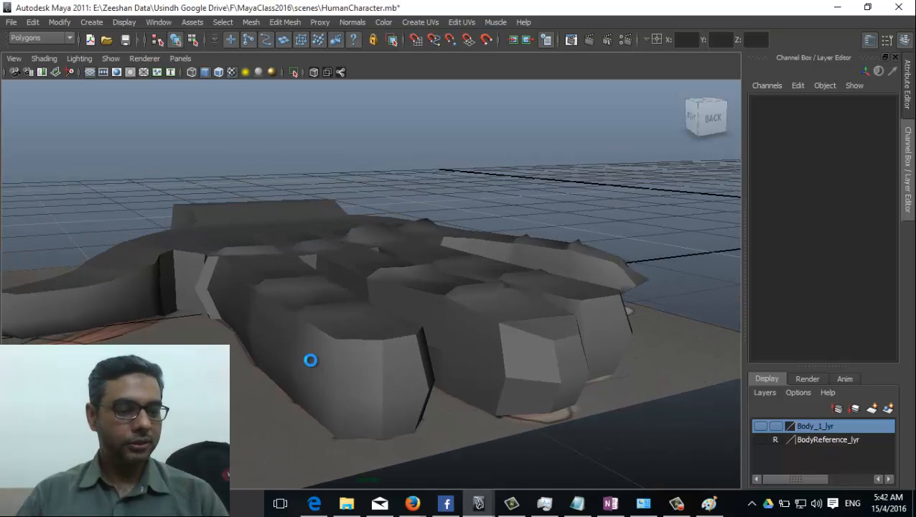
middle_click_drag(427, 347, 412, 378, "alt")
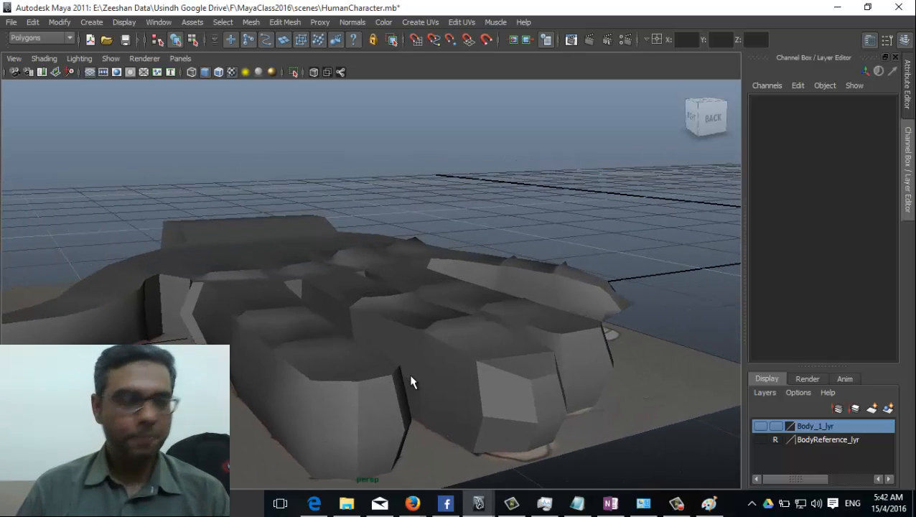
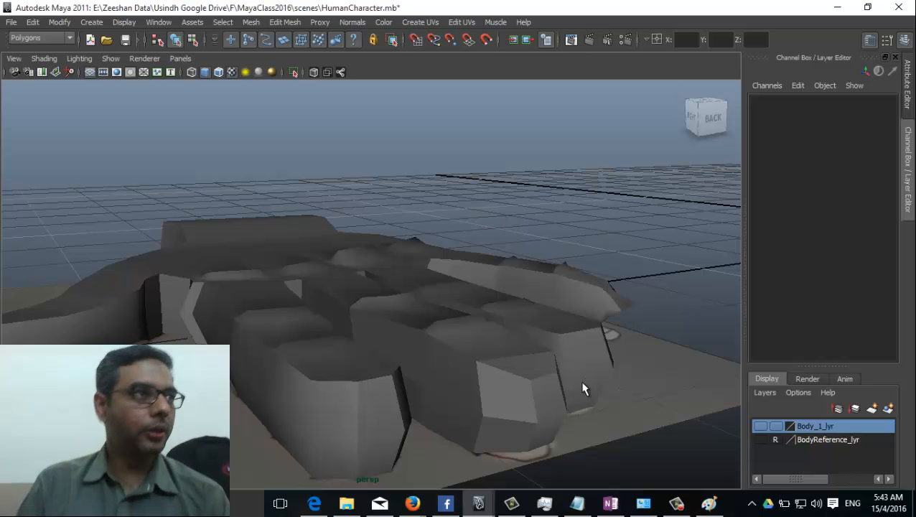
Step: Select the hand mesh and orbit to a low side view of the palm
left_click_drag(430, 392, 368, 313, "alt")
left_click(354, 364)
left_click_drag(328, 338, 487, 315, "alt")
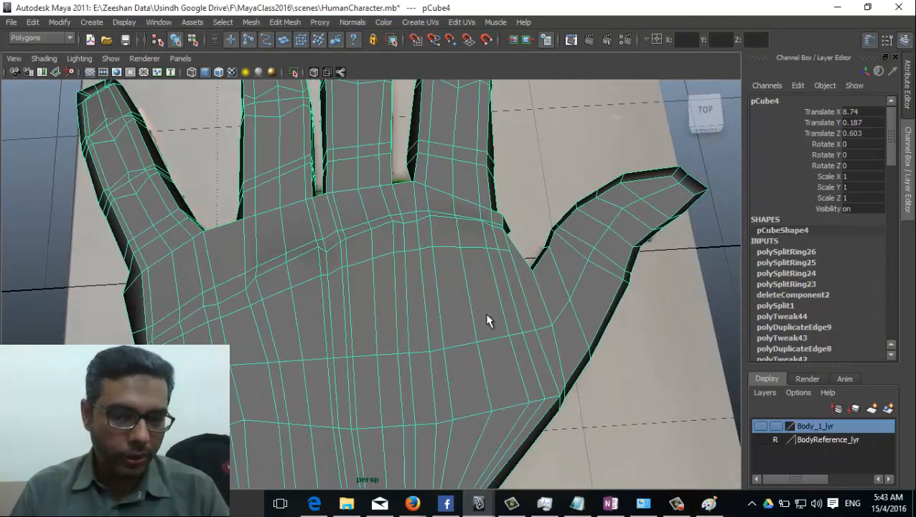
scroll(496, 316, "down", 3)
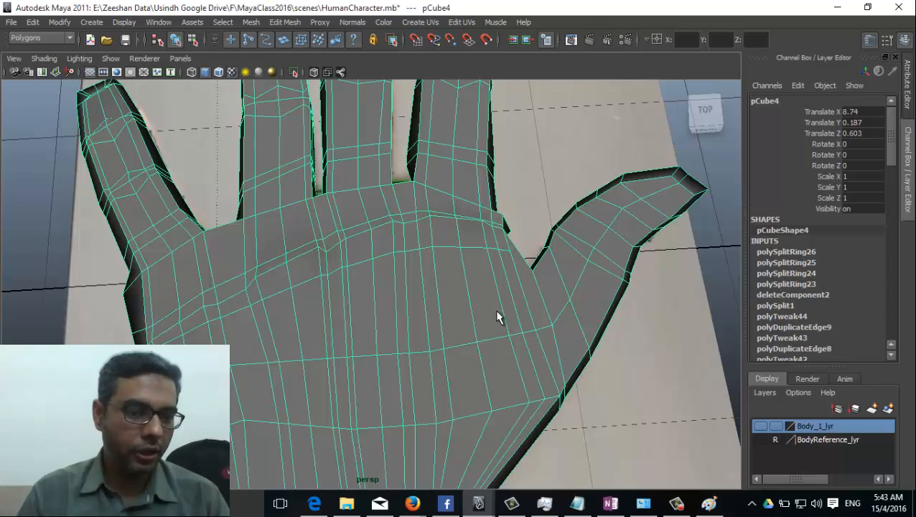
left_click_drag(535, 316, 415, 286, "alt")
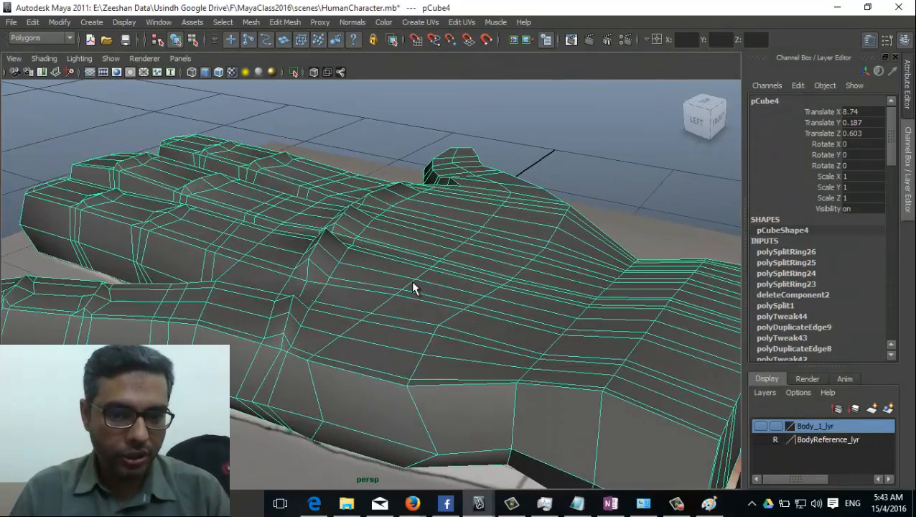
Step: Switch the hand mesh to edge mode and select an edge on the palm
right_click_drag(413, 259, 422, 229)
left_click_drag(422, 230, 429, 357, "alt")
left_click(299, 278)
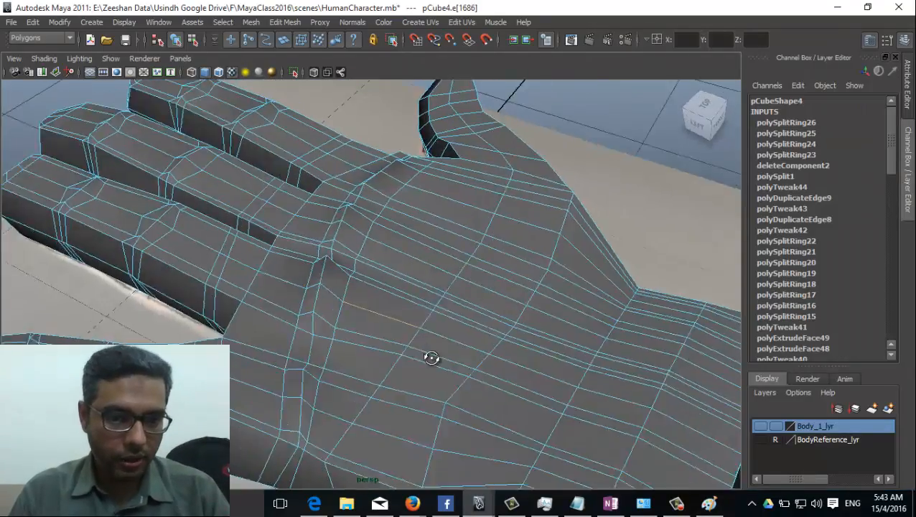
scroll(477, 328, "up", 3)
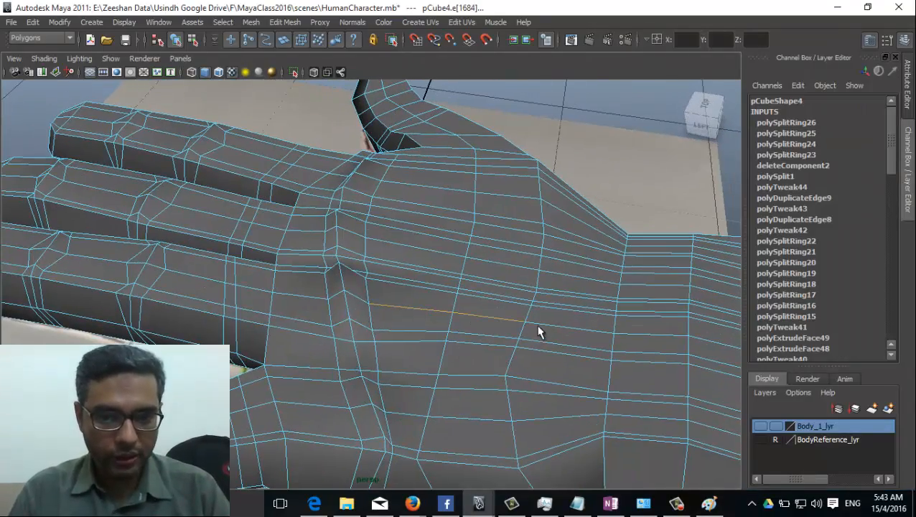
key("e")
key("w")
left_click_drag(507, 329, 491, 248, "alt")
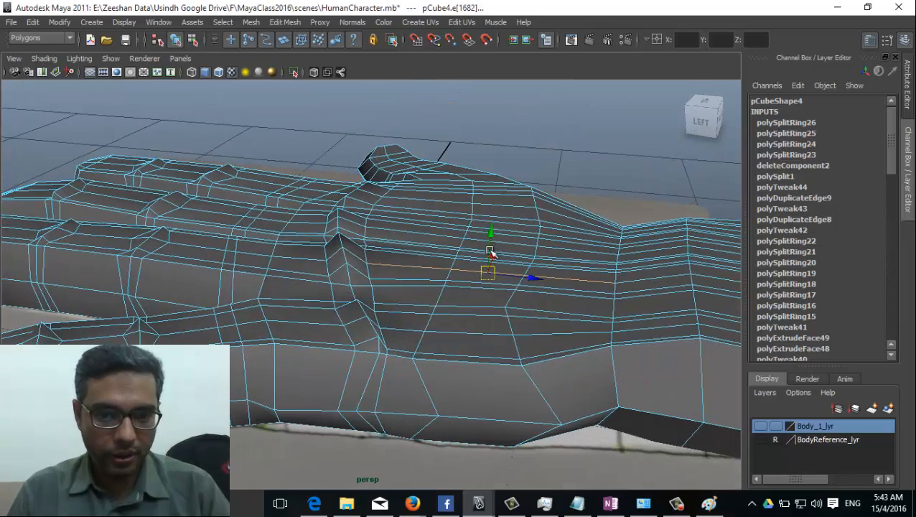
left_click_drag(472, 300, 248, 347, "alt")
left_click(253, 353)
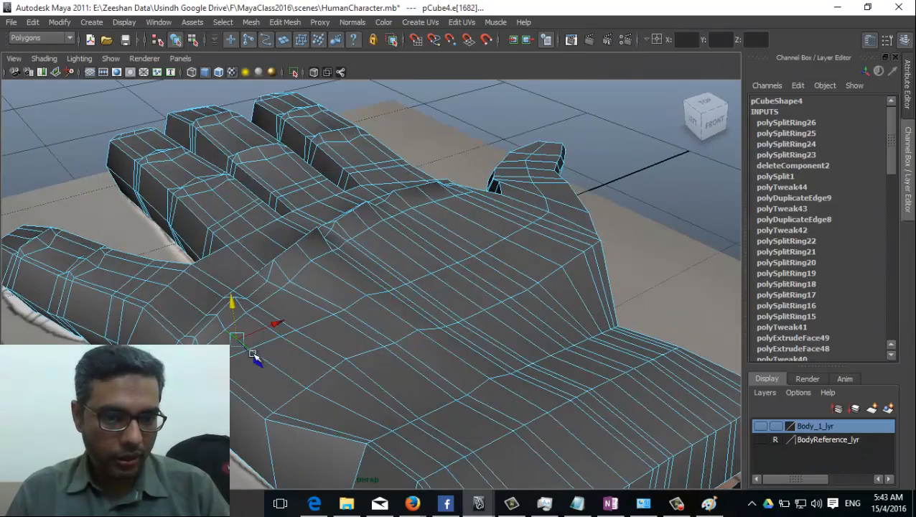
left_click(347, 407)
left_click(343, 407)
left_click(300, 375)
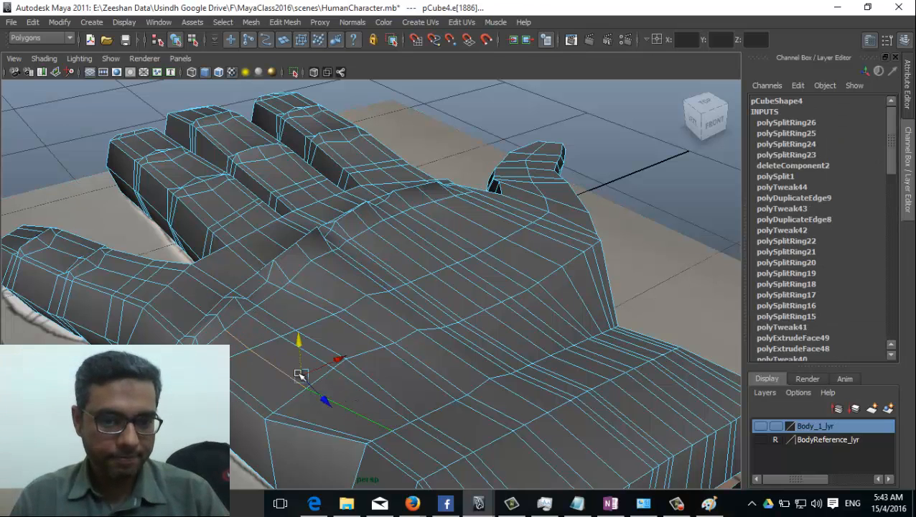
left_click_drag(300, 338, 198, 300, "alt")
left_click(199, 300)
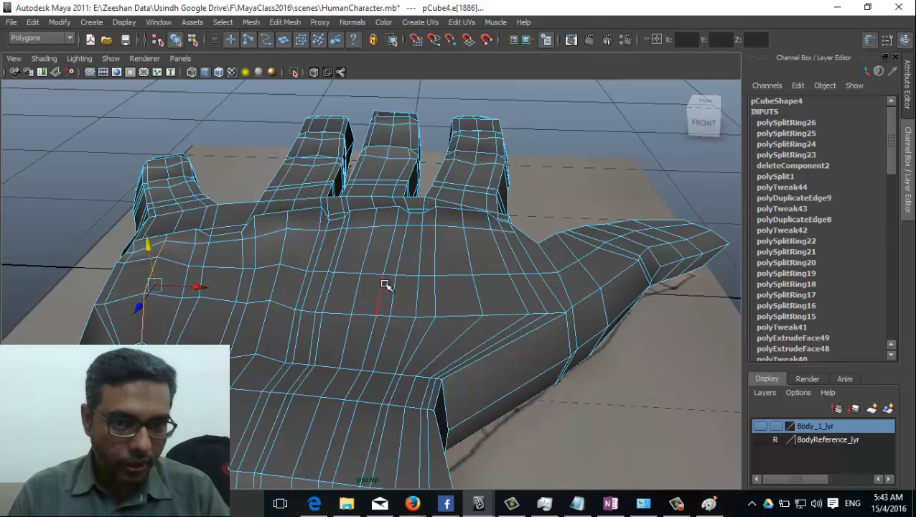
left_click_drag(384, 286, 380, 255, "alt")
left_click(370, 249)
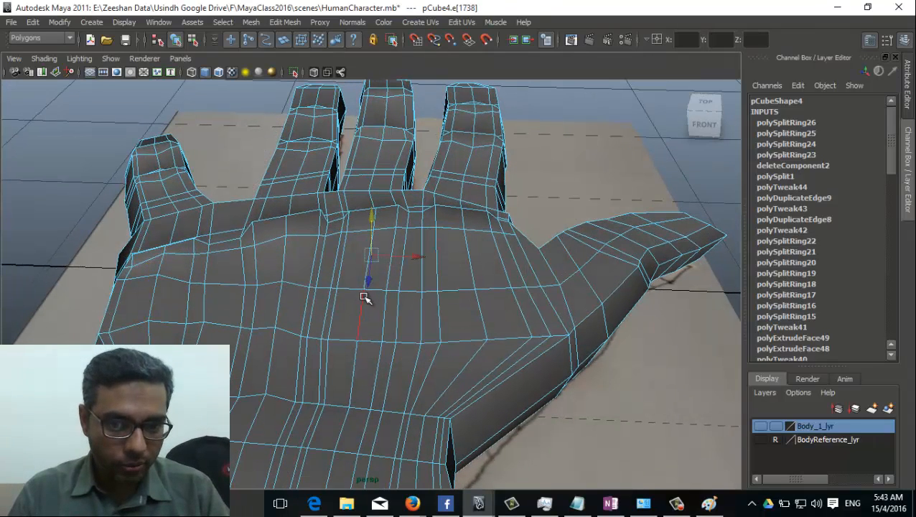
left_click(366, 300)
left_click(357, 301)
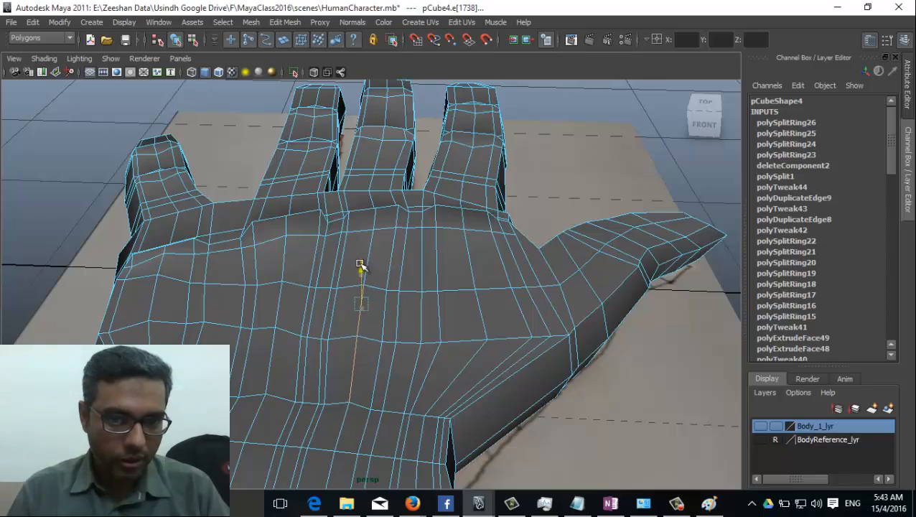
left_click_drag(360, 266, 358, 242, "alt")
left_click_drag(465, 297, 485, 290, "alt")
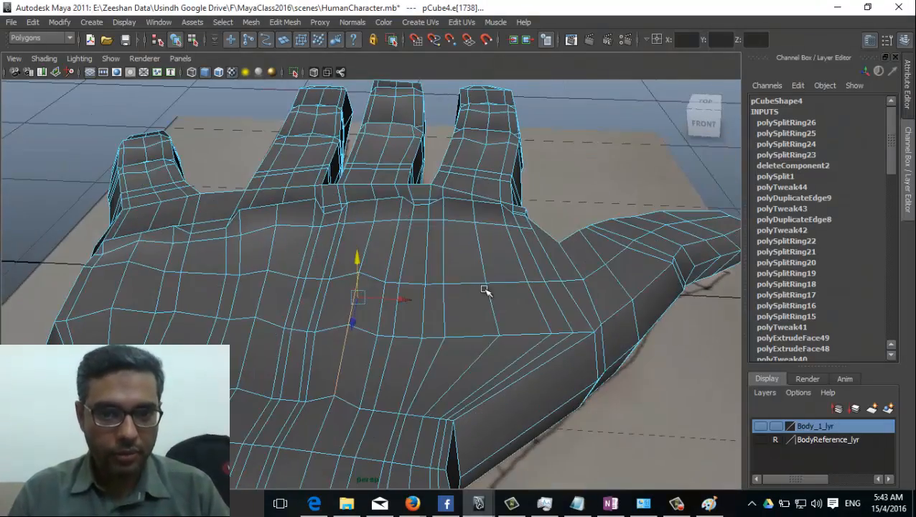
left_click(481, 253)
left_click(490, 234)
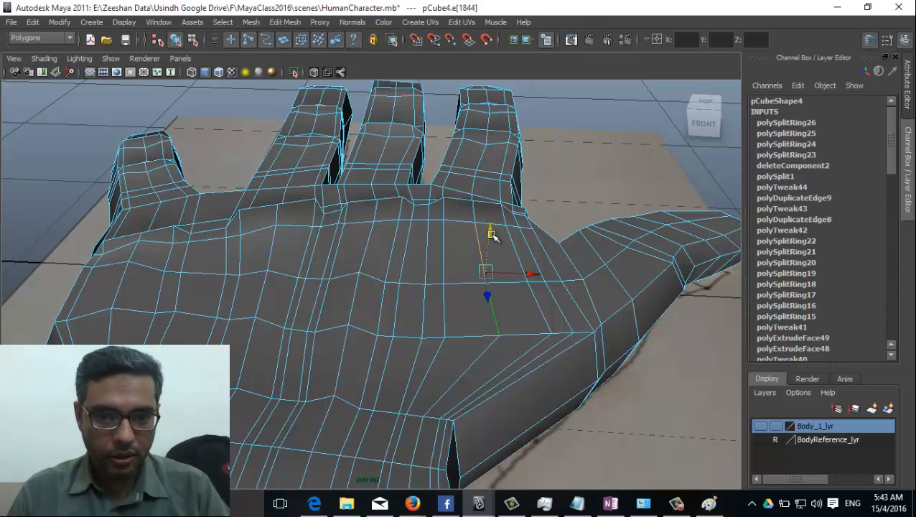
key("e")
left_click(490, 234)
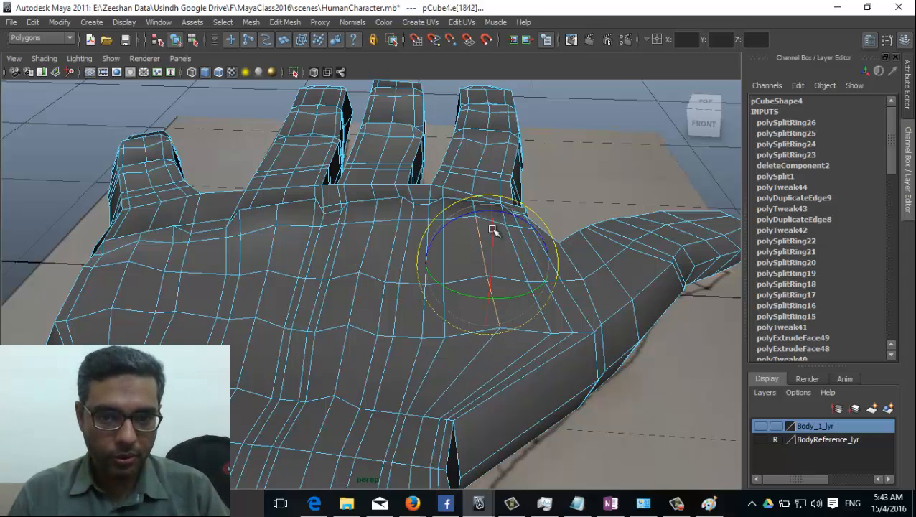
left_click_drag(492, 231, 325, 288, "alt")
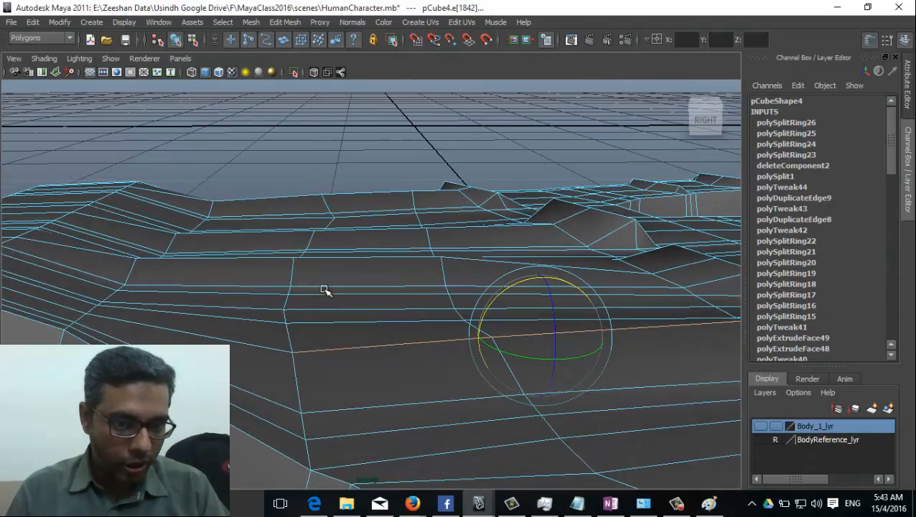
Step: With the Move tool, lower two vertices along the hand's side outline
right_click_drag(325, 266, 292, 256)
left_click(292, 259)
key("w")
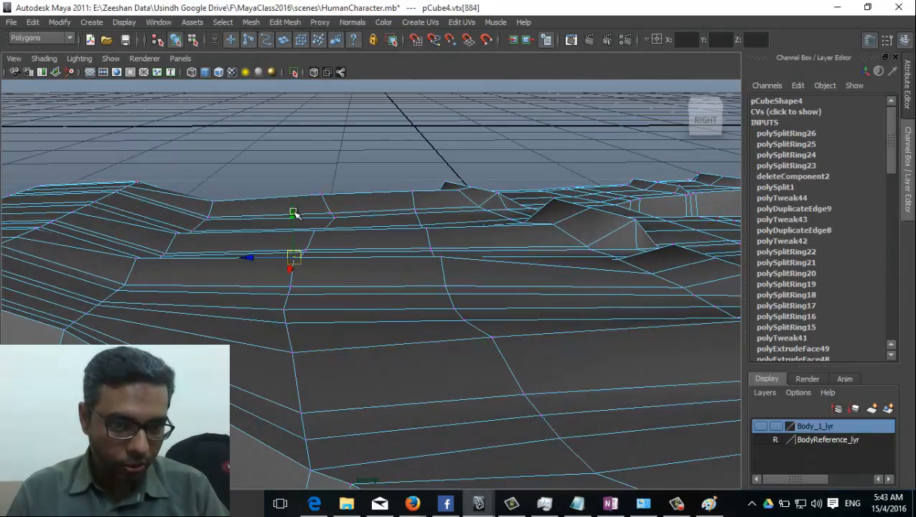
left_click(138, 257)
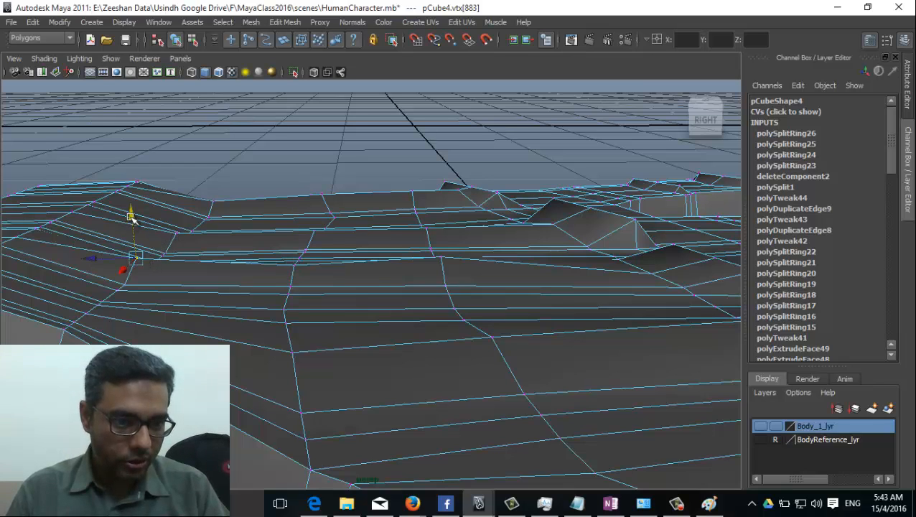
left_click_drag(133, 219, 155, 232)
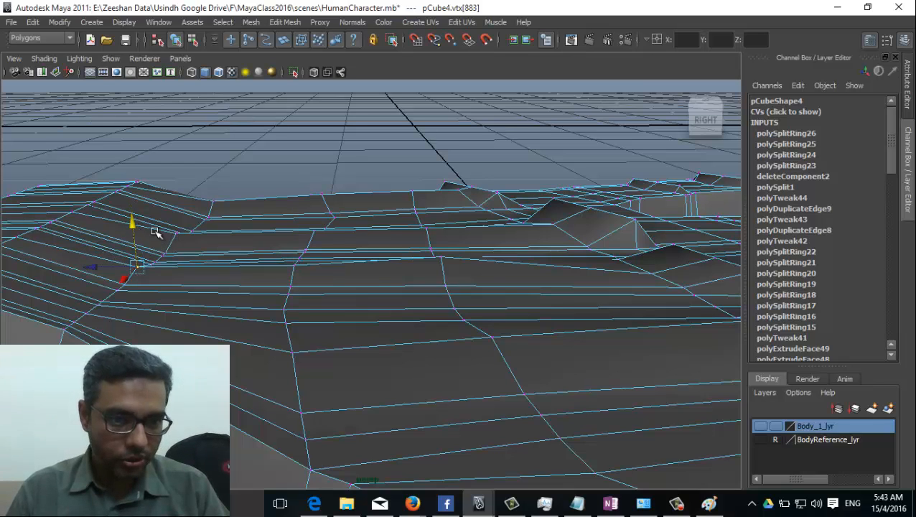
left_click_drag(319, 252, 333, 303, "alt")
left_click(307, 251)
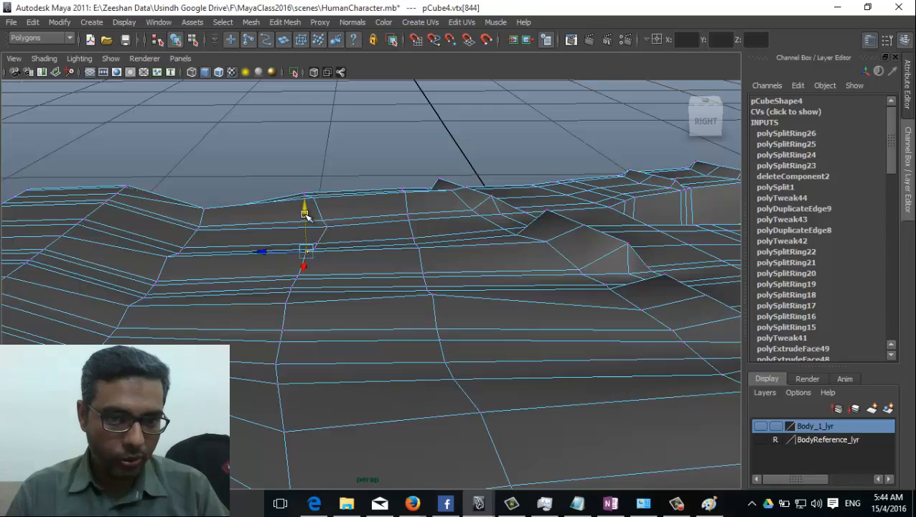
left_click_drag(304, 214, 174, 254)
Step: Lower another raised outline vertex to flatten its bump, then reselect the hand mesh
left_click(169, 257)
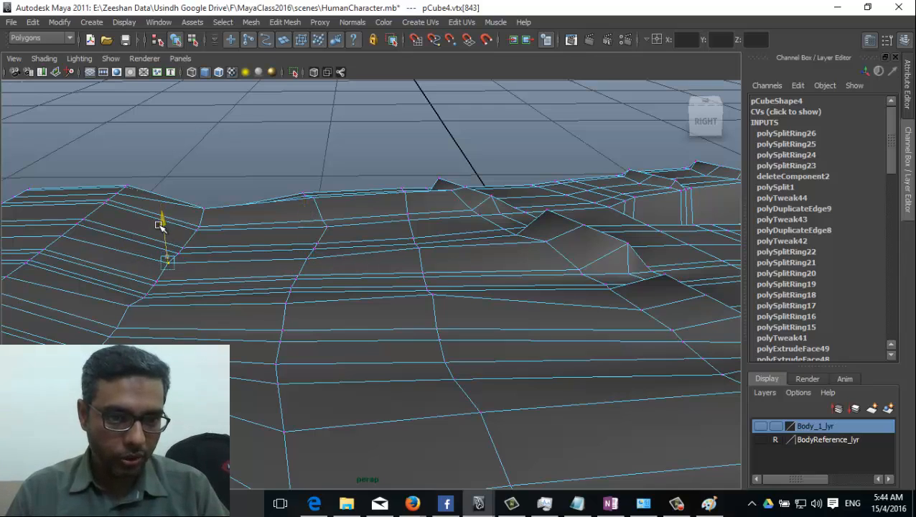
left_click_drag(287, 265, 275, 248, "alt")
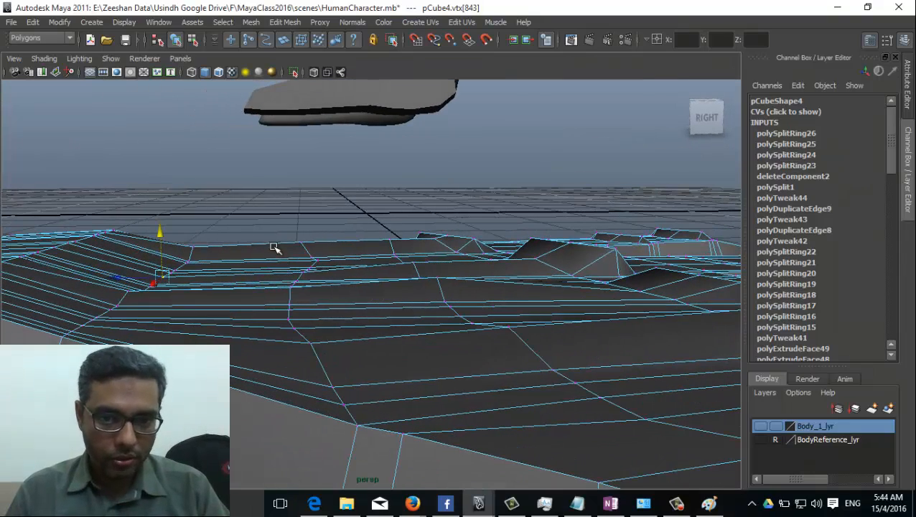
left_click(193, 246)
left_click_drag(190, 209, 192, 218)
left_click(301, 244)
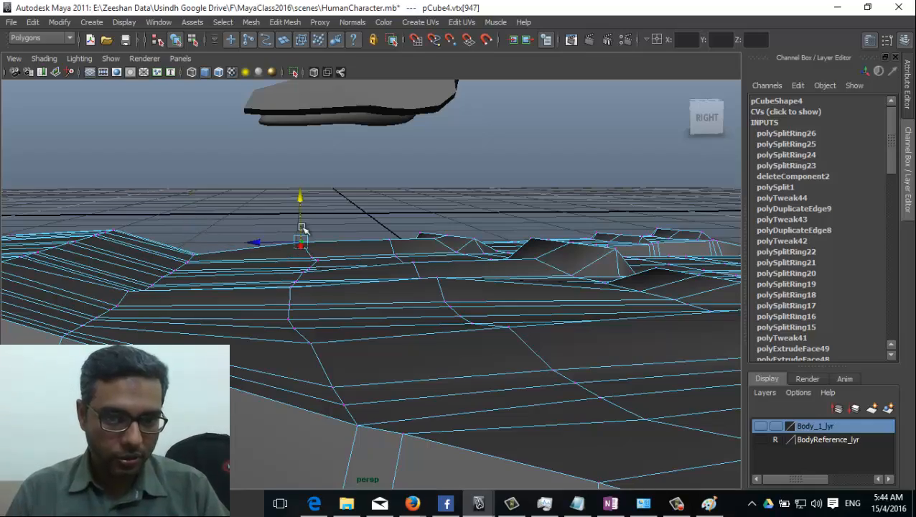
left_click_drag(547, 331, 353, 300, "alt")
left_click(358, 308)
left_click(365, 292)
Step: Switch to vertex mode and shift palm-edge vertices to even out the palm
right_click_drag(361, 259, 309, 259)
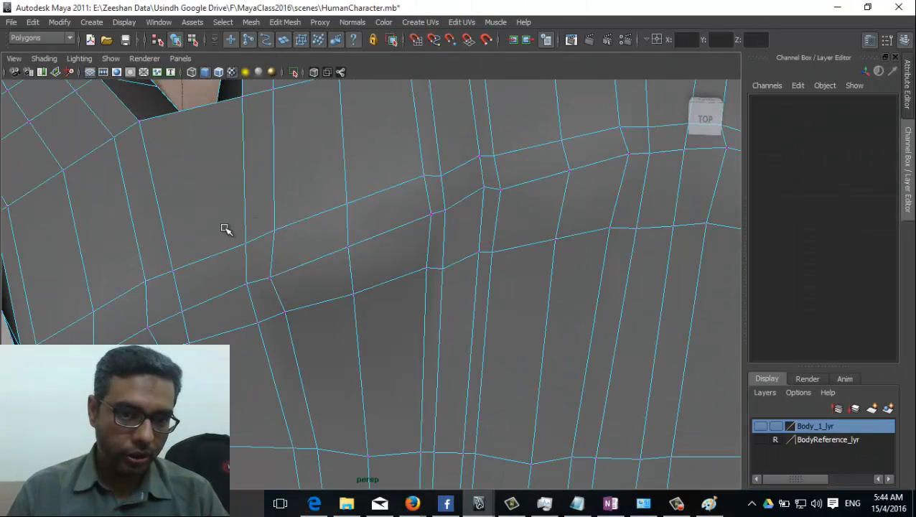
left_click_drag(311, 359, 311, 356)
left_click_drag(272, 313, 272, 300)
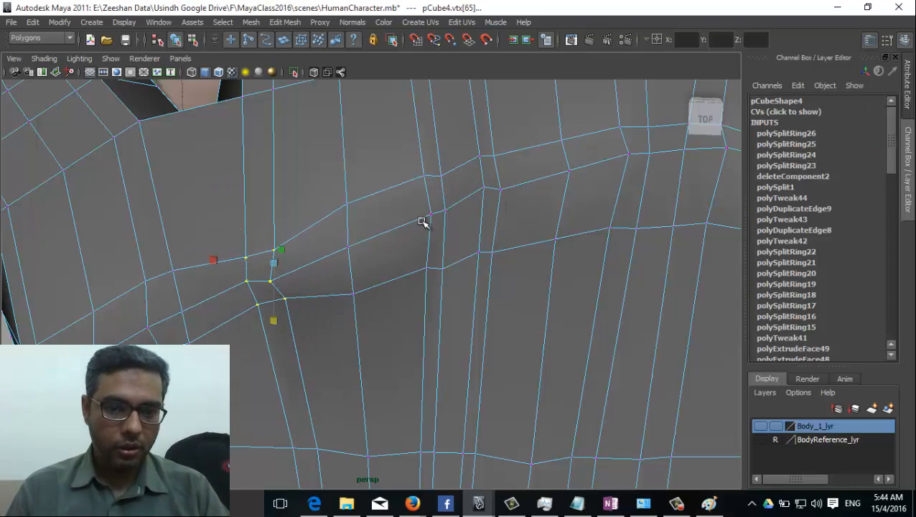
left_click_drag(459, 308, 460, 308)
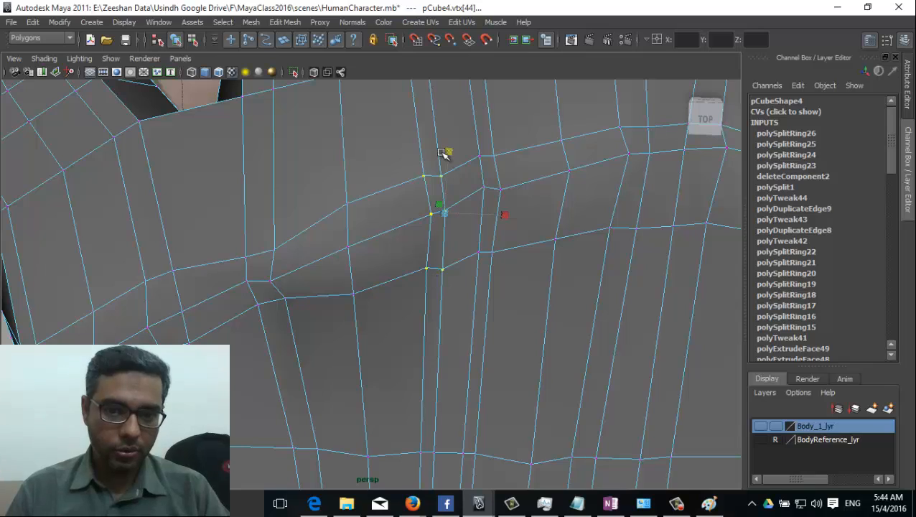
left_click_drag(443, 153, 449, 172)
Step: Pull two knuckle-ridge vertices slightly down, then deselect and orbit beneath the hand
mouse_move(398, 264)
left_mouse_down("alt")
mouse_move(392, 292)
mouse_move(405, 248)
left_mouse_up("alt")
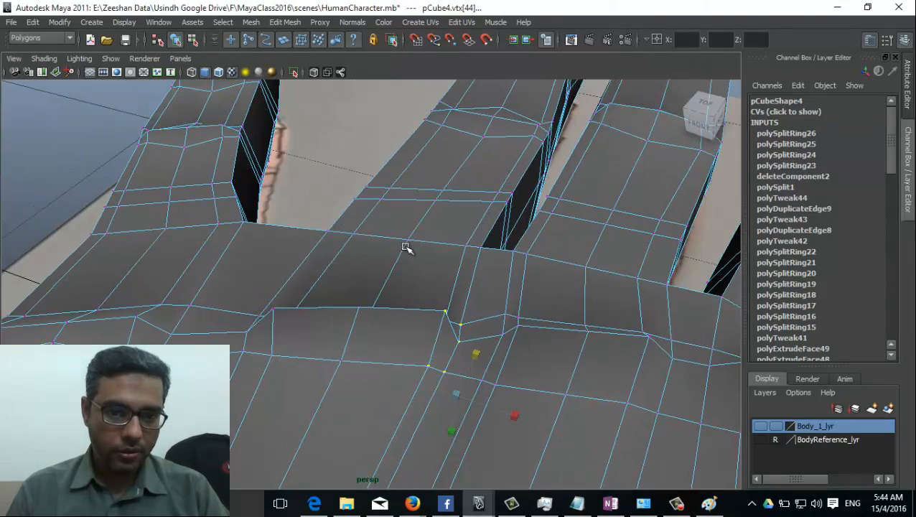
left_click(359, 306)
left_click(274, 308)
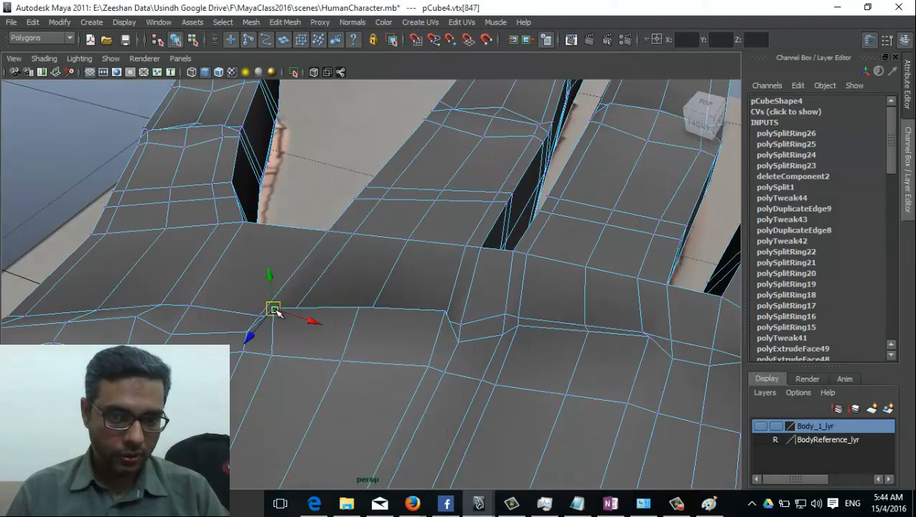
left_click_drag(274, 278, 274, 288)
left_click(447, 316)
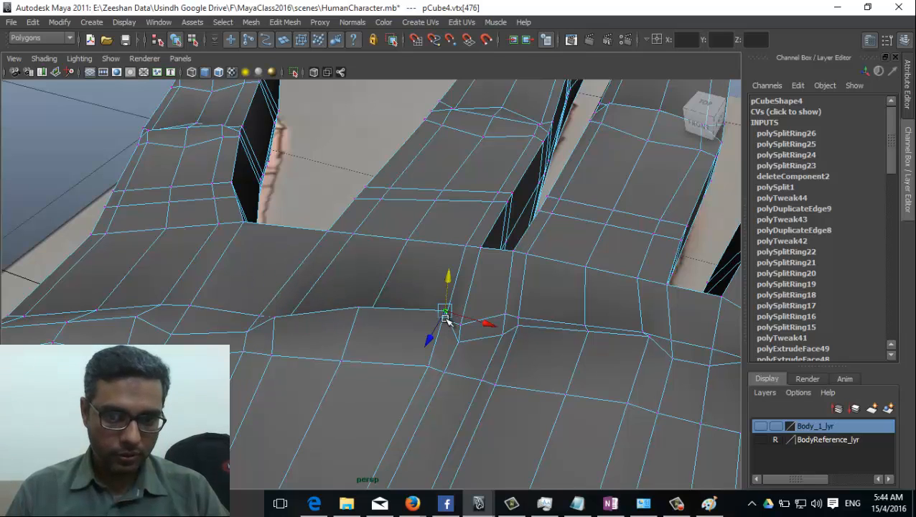
left_click_drag(449, 282, 446, 289)
left_click(376, 344)
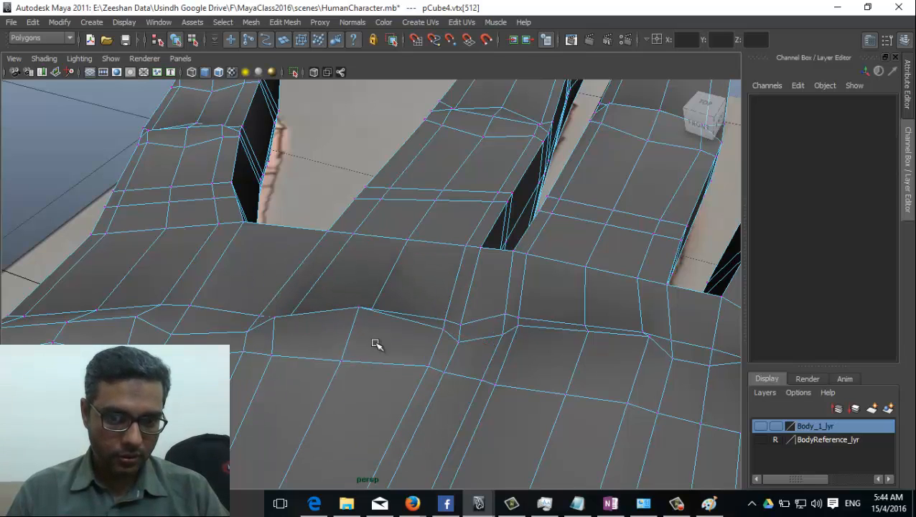
left_click_drag(347, 375, 424, 355, "alt")
left_click_drag(481, 350, 372, 391, "alt")
Step: Return the hand to object mode, select it, and inspect the fingers close up
scroll(377, 399, "up", 2)
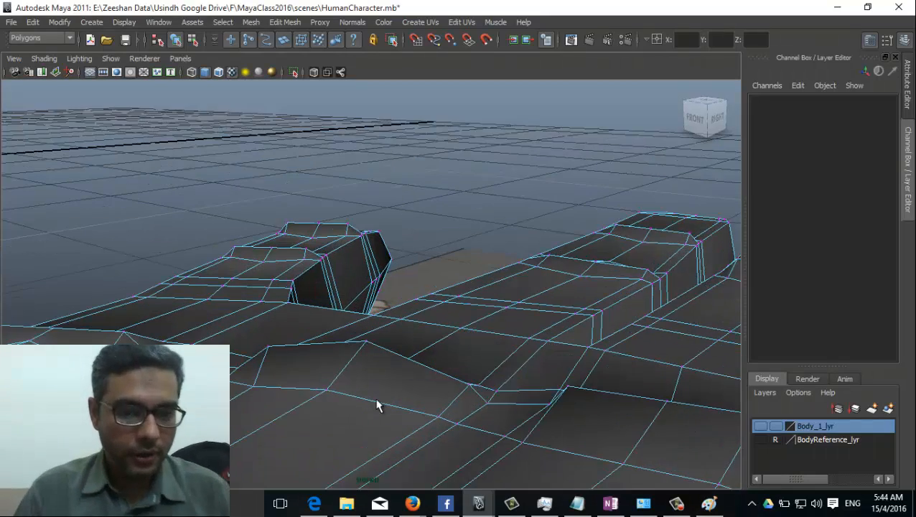
right_click_drag(511, 259, 562, 242)
left_click(503, 314)
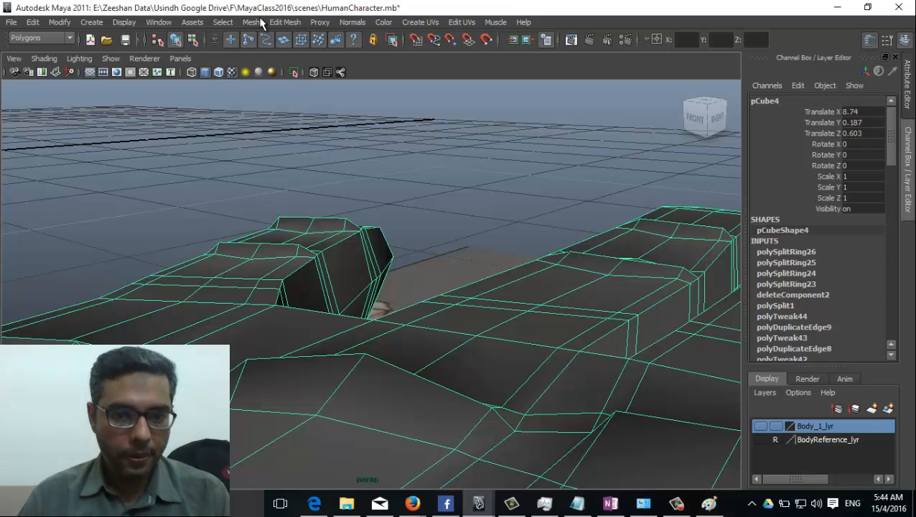
scroll(260, 328, "down", 3)
left_click_drag(260, 327, 251, 362, "alt")
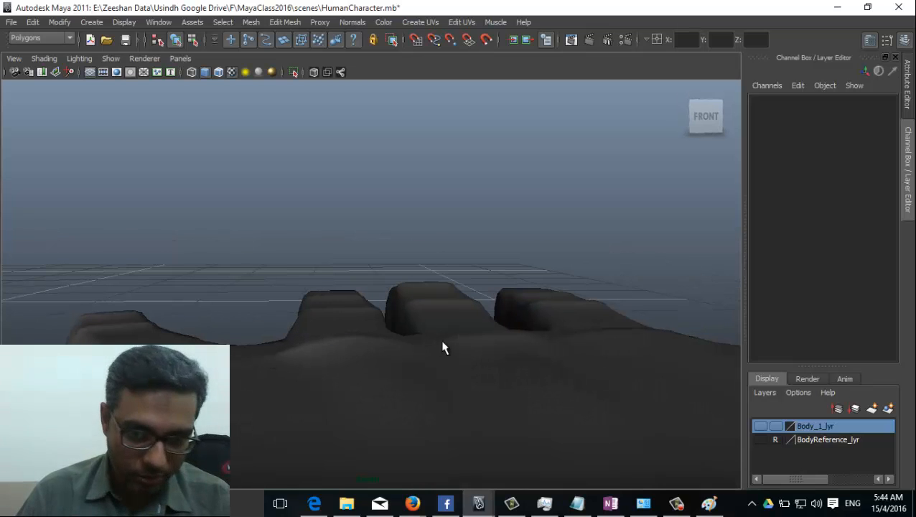
left_click_drag(360, 350, 364, 219, "alt")
left_click_drag(313, 264, 304, 304, "alt")
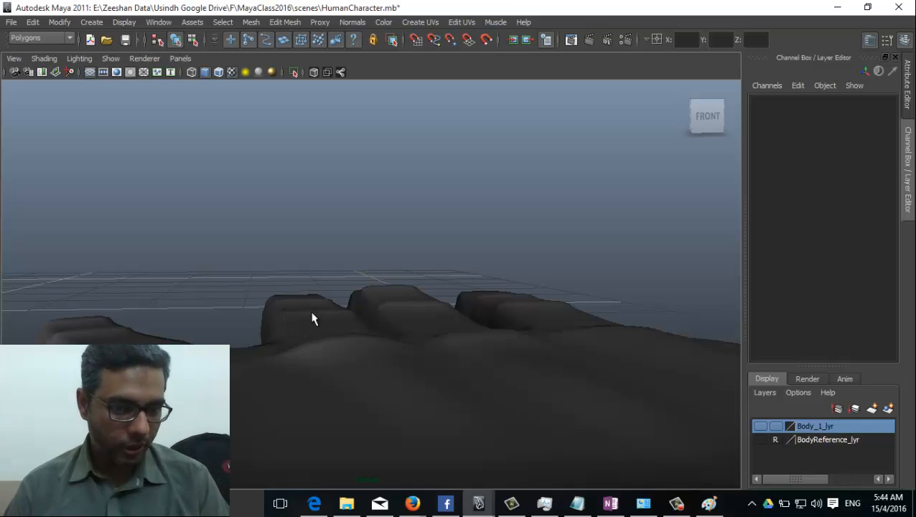
Step: Orbit around the whole smoothed hand, then switch the mesh to Vertex Face mode
left_click_drag(317, 440, 229, 341, "alt")
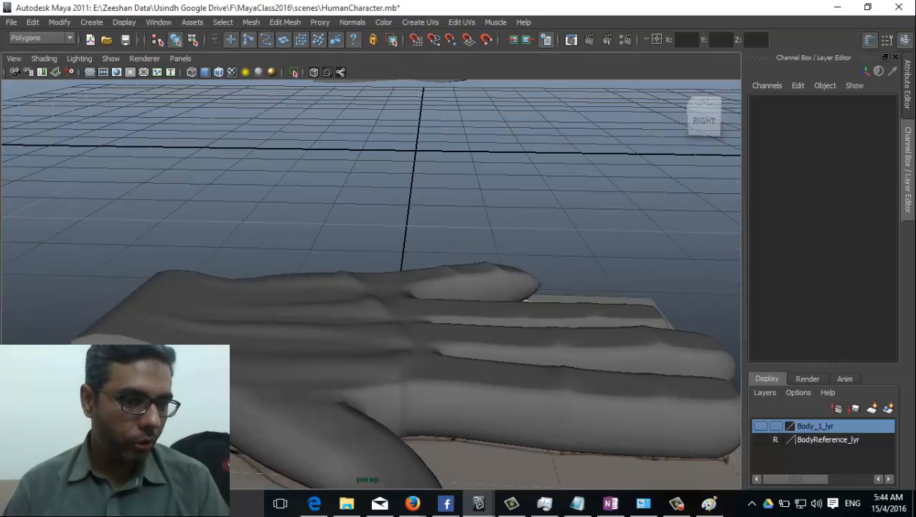
left_click_drag(108, 358, 128, 333, "alt")
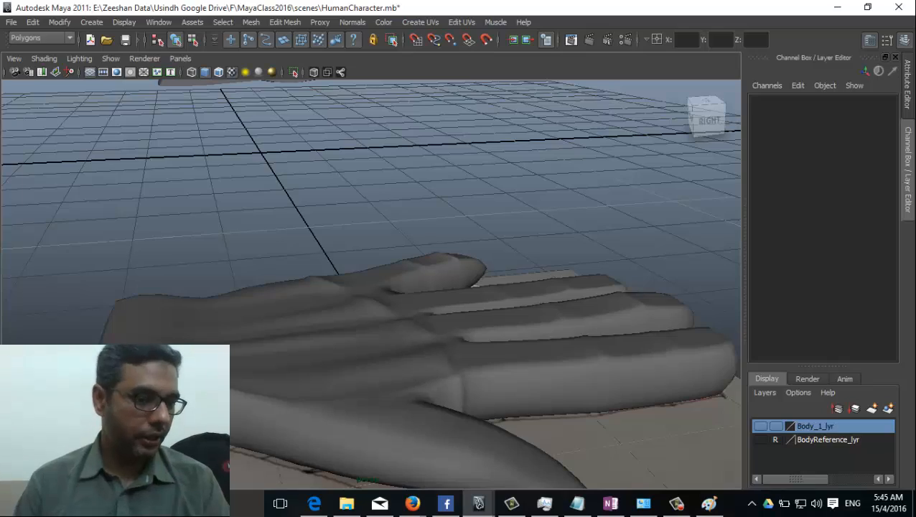
left_click_drag(380, 334, 579, 381, "alt")
left_click_drag(542, 321, 319, 362, "alt")
left_click_drag(384, 321, 272, 336, "alt")
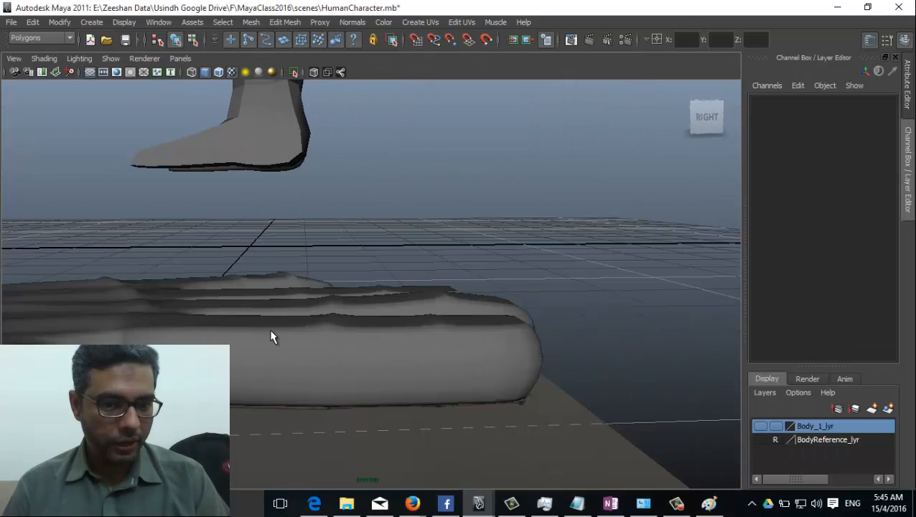
left_click(479, 363)
right_click_drag(481, 259, 434, 276)
left_click_drag(437, 373, 403, 323, "alt")
Step: Turn off smooth preview so the hand shows its low-poly mesh, and reselect it
key("F8")
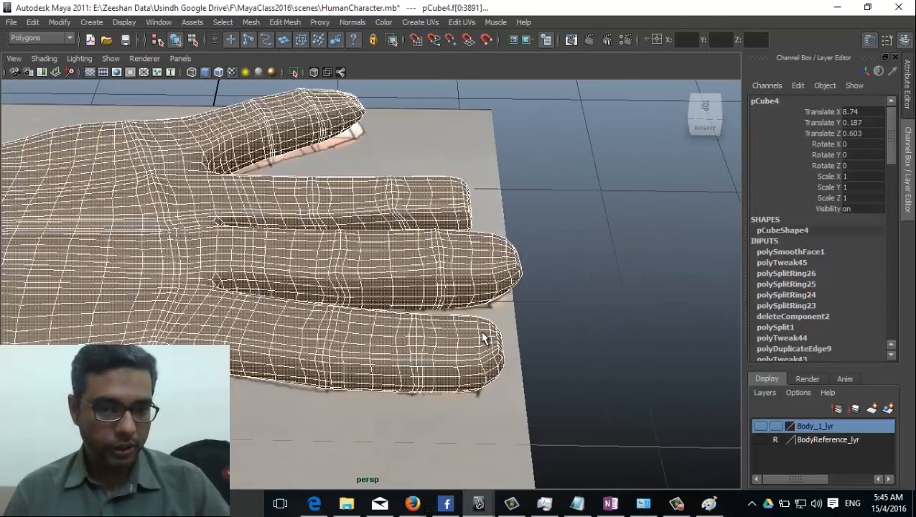
key("1")
left_click(347, 315)
left_click(386, 330)
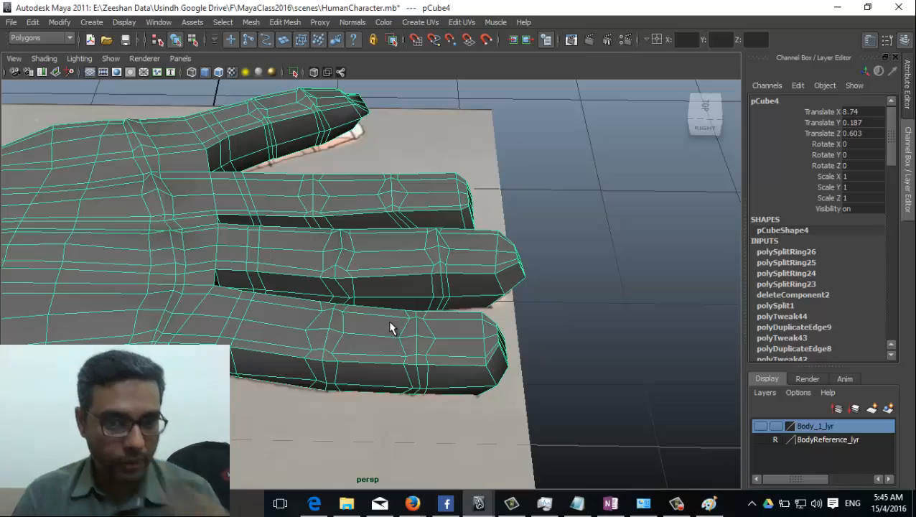
Step: Switch the hand to vertex mode and pick the fingertip vertices
left_click_drag(273, 312, 505, 354, "alt")
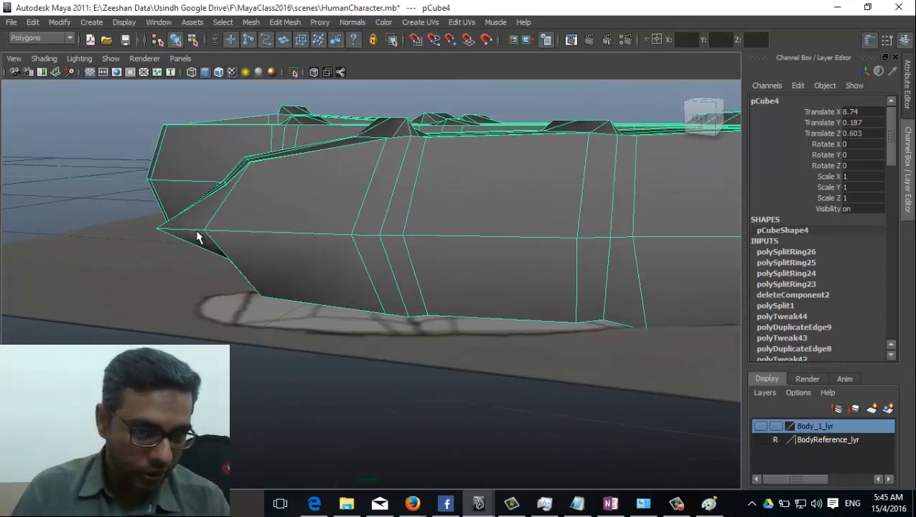
left_click_drag(201, 235, 284, 403, "alt")
right_click_drag(282, 259, 220, 259)
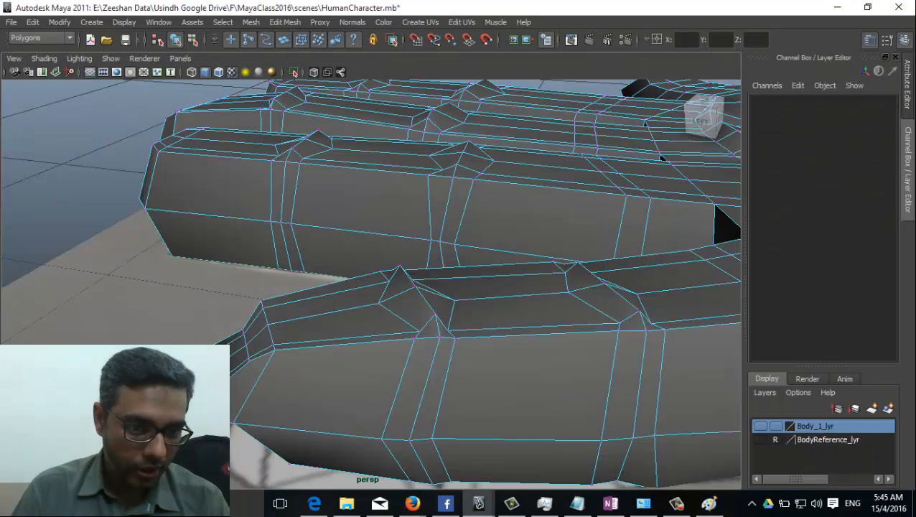
left_click(185, 343)
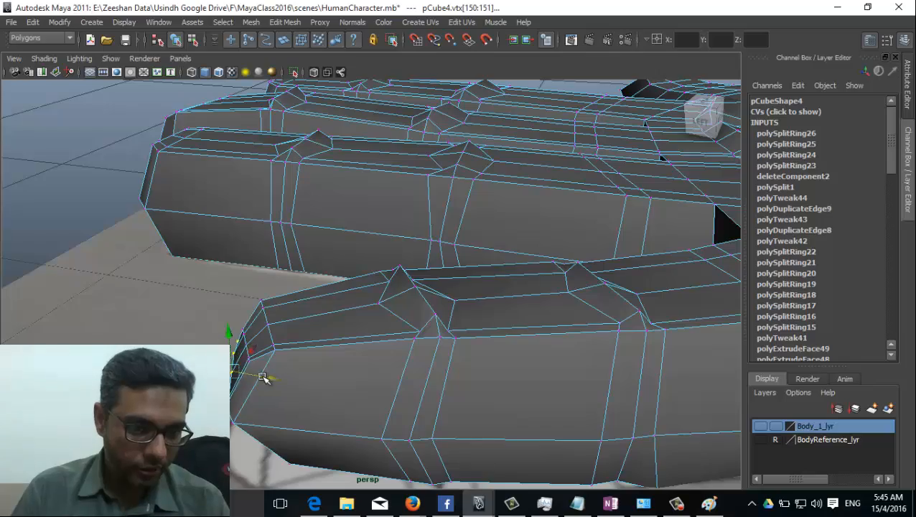
Step: Marquee-select the fingertip vertices and add more vertex rows along the finger
left_click_drag(265, 378, 244, 359, "alt")
left_click_drag(176, 356, 271, 381, "alt")
left_click_drag(308, 445, 374, 488)
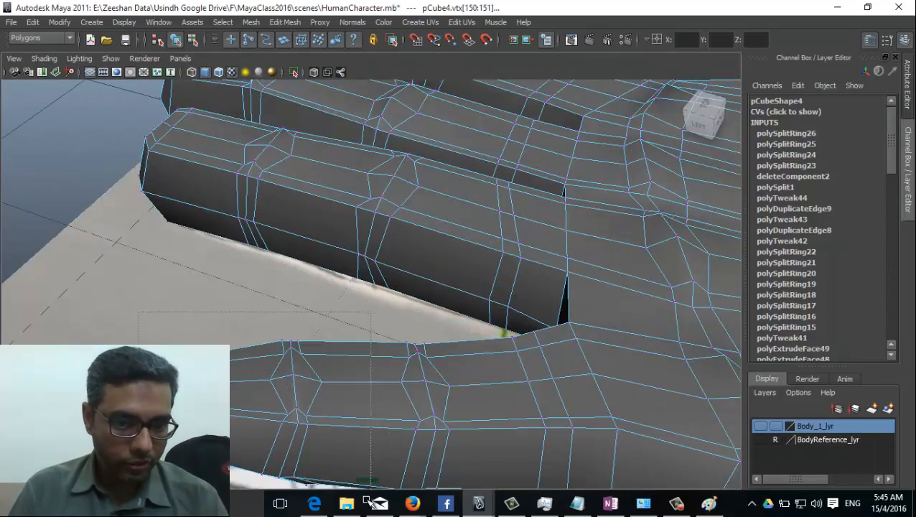
left_click_drag(400, 407, 423, 416, "alt")
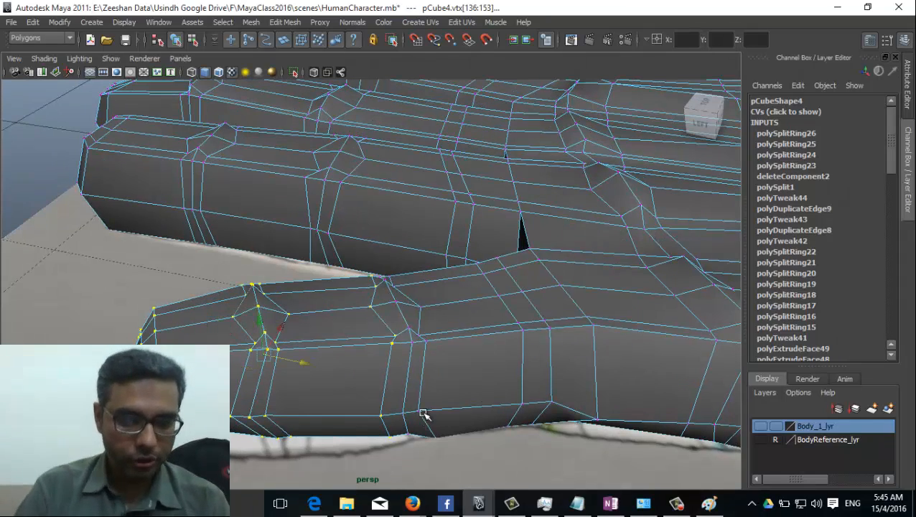
left_click(423, 414, "shift")
left_click(424, 414, "shift")
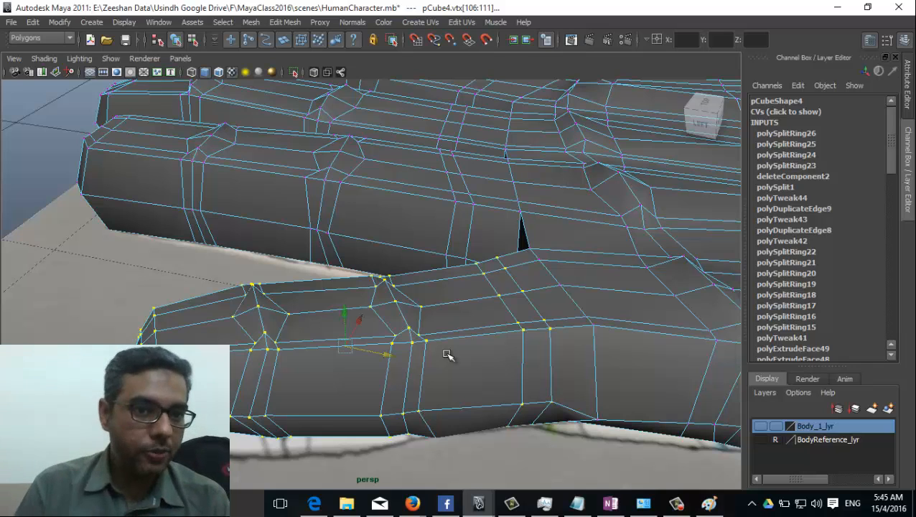
Step: Shrink the selection region, then add vertices along the finger's side
left_click(223, 23)
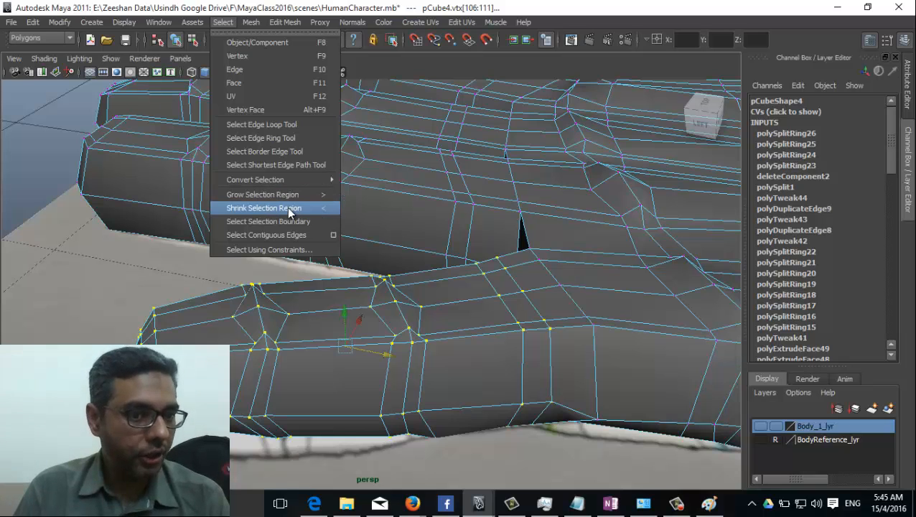
left_click(245, 240)
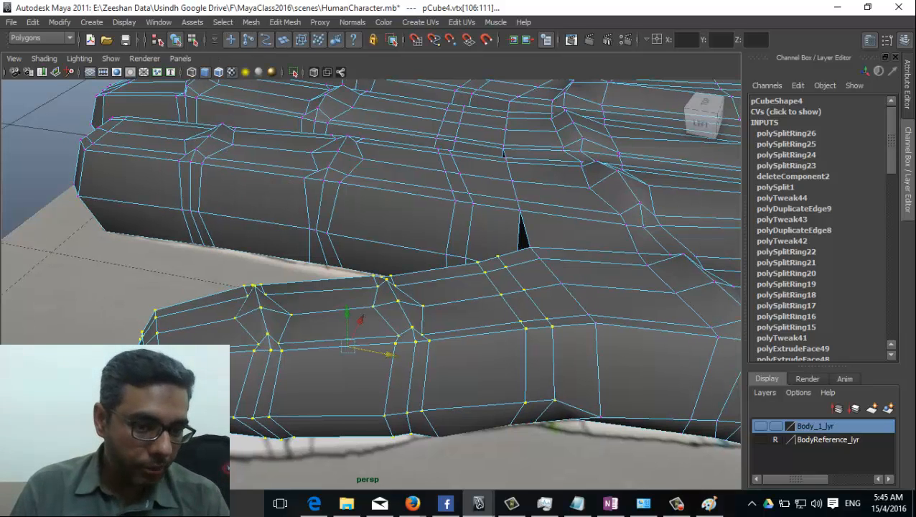
left_click(129, 300)
mouse_move(129, 300)
left_mouse_down("alt")
mouse_move(187, 273)
mouse_move(130, 300)
left_mouse_up("alt")
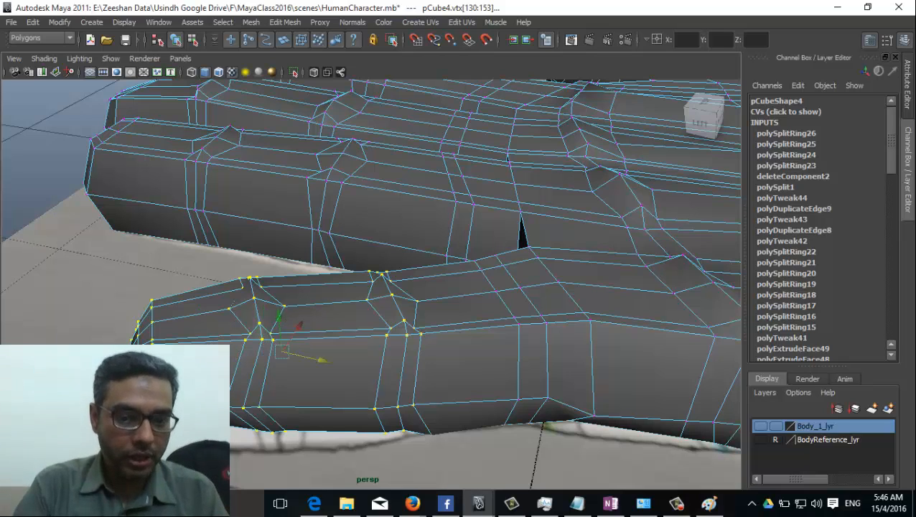
left_click(373, 332)
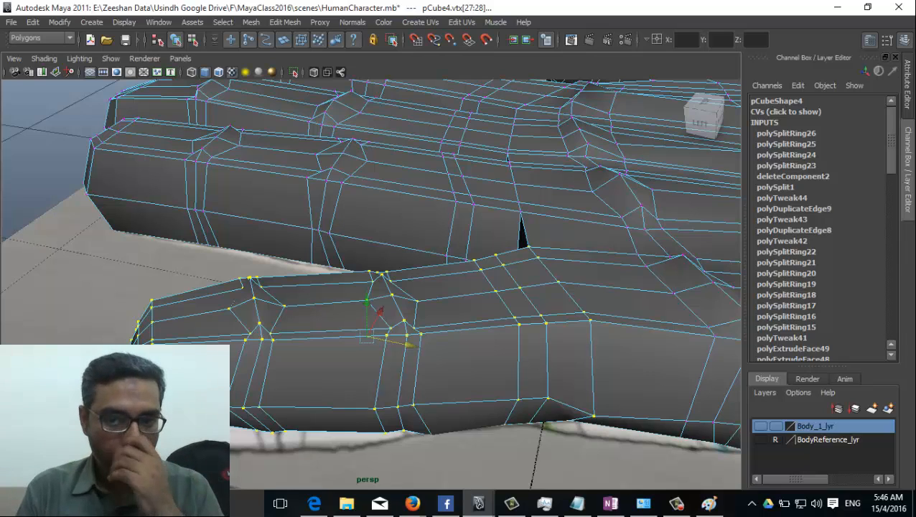
left_click_drag(395, 425, 388, 423, "alt")
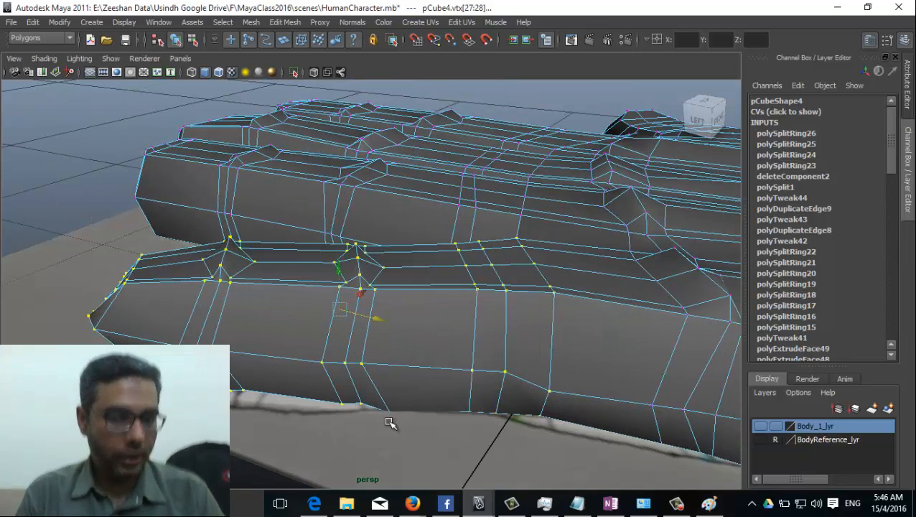
key("r")
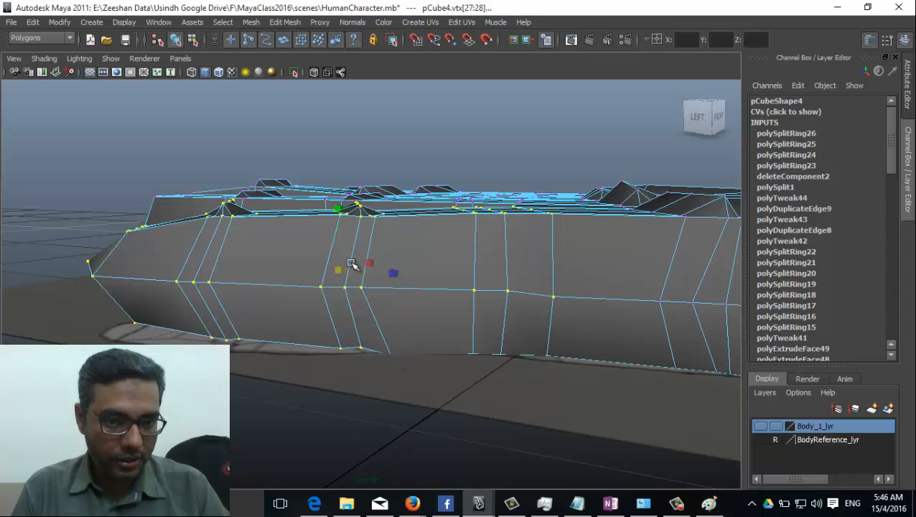
left_click_drag(363, 254, 362, 277, "alt")
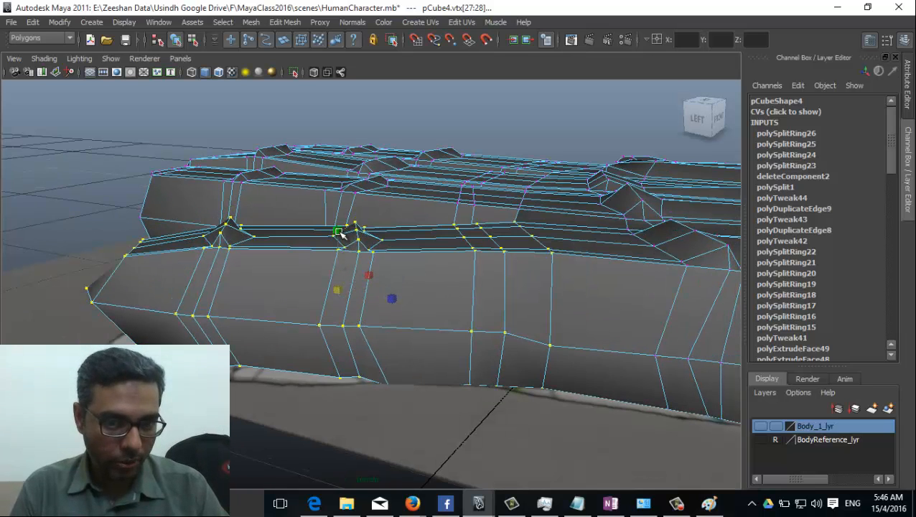
left_click_drag(337, 230, 343, 239)
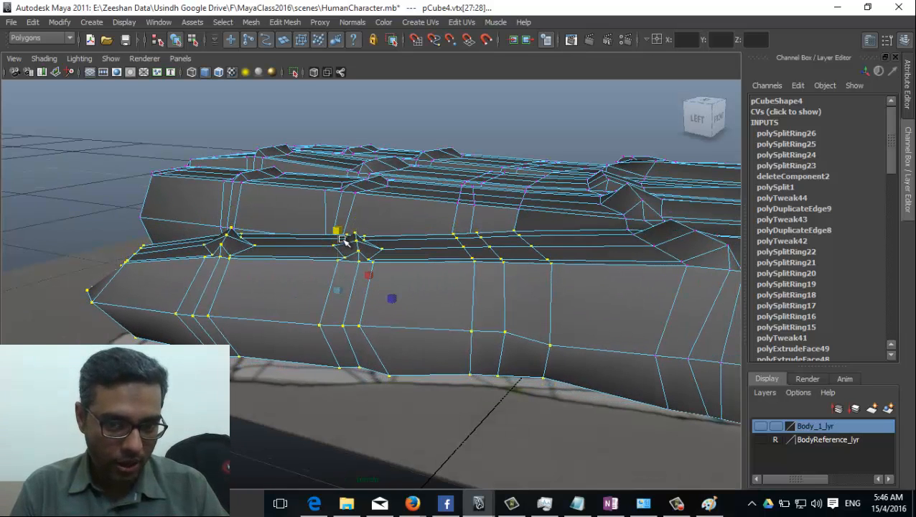
key("shift+comma")
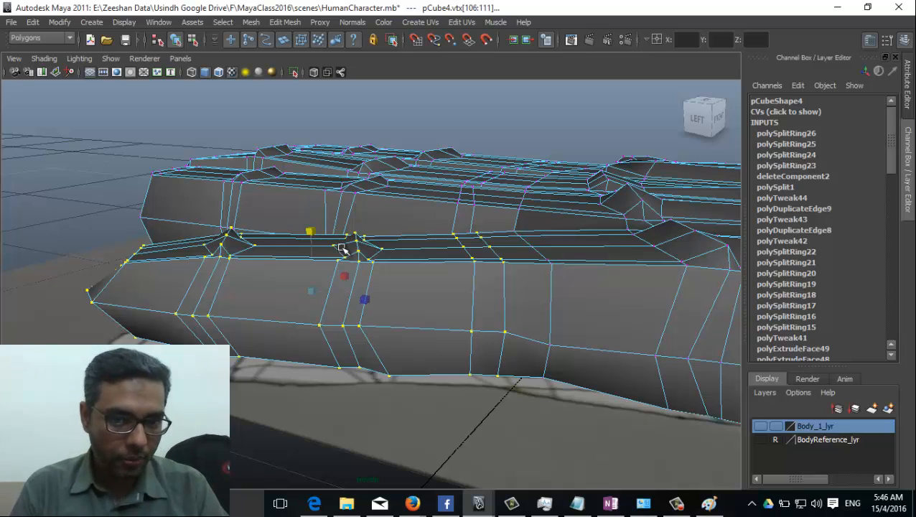
left_click_drag(310, 233, 310, 231)
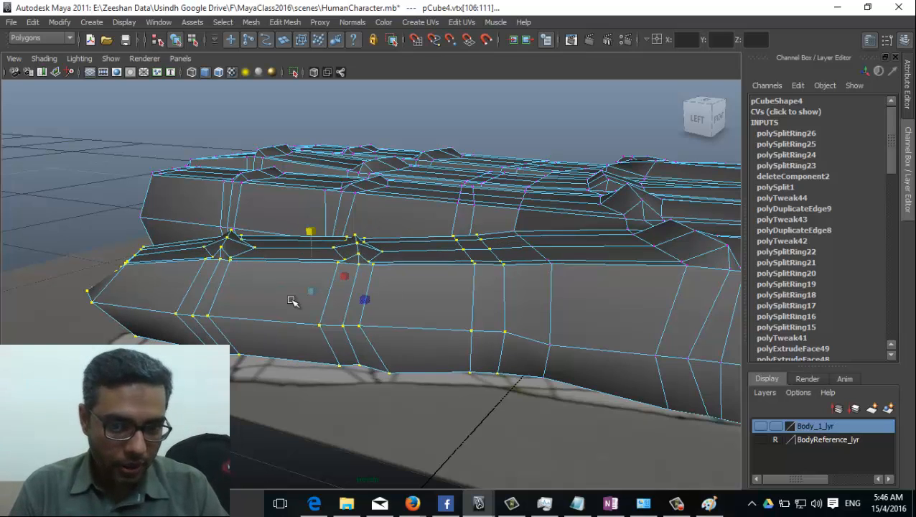
key("shift+comma")
key("shift+comma")
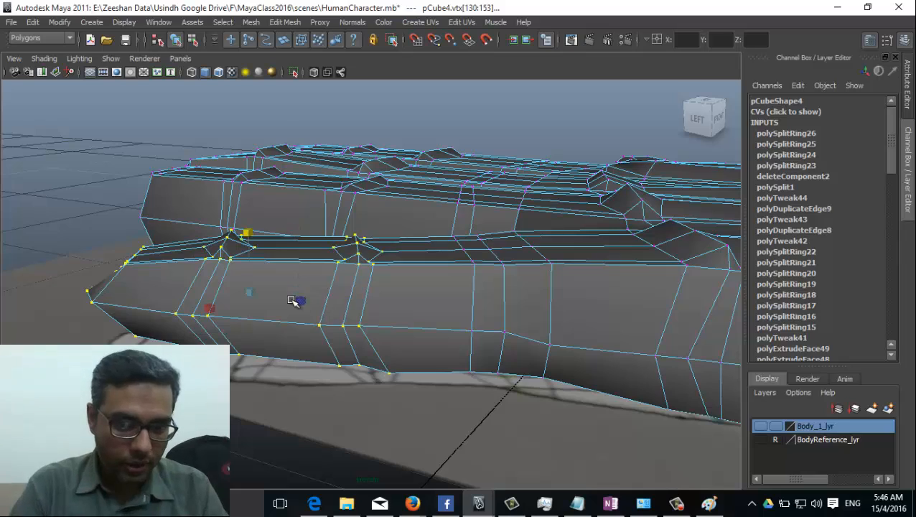
scroll(299, 304, "up", 5)
left_click_drag(655, 225, 177, 244, "alt")
left_click_drag(199, 278, 503, 313, "alt")
left_click_drag(369, 313, 363, 320, "alt")
key("shift+comma")
key("shift+comma")
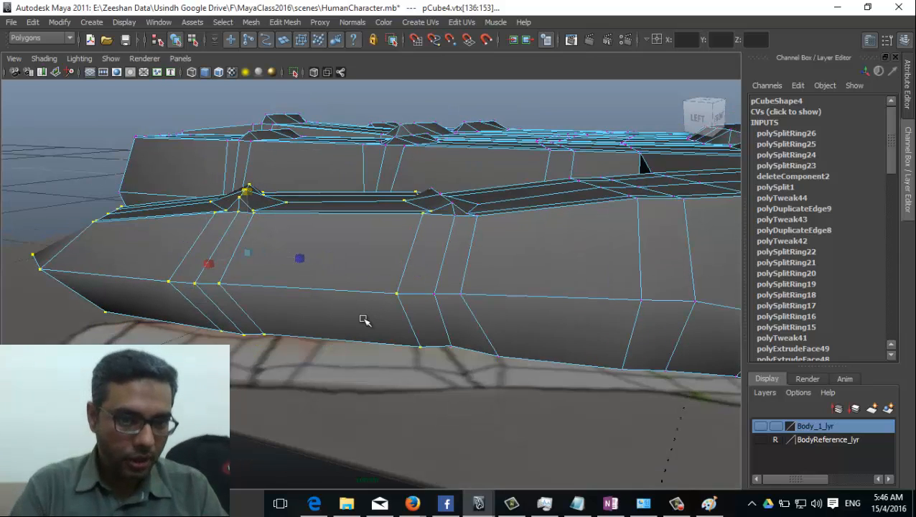
key("shift+comma")
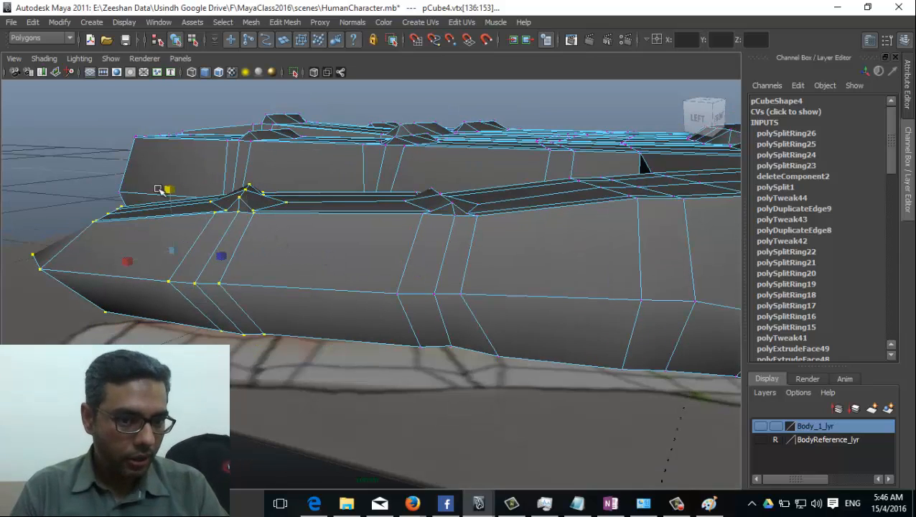
left_click_drag(167, 191, 298, 272, "alt")
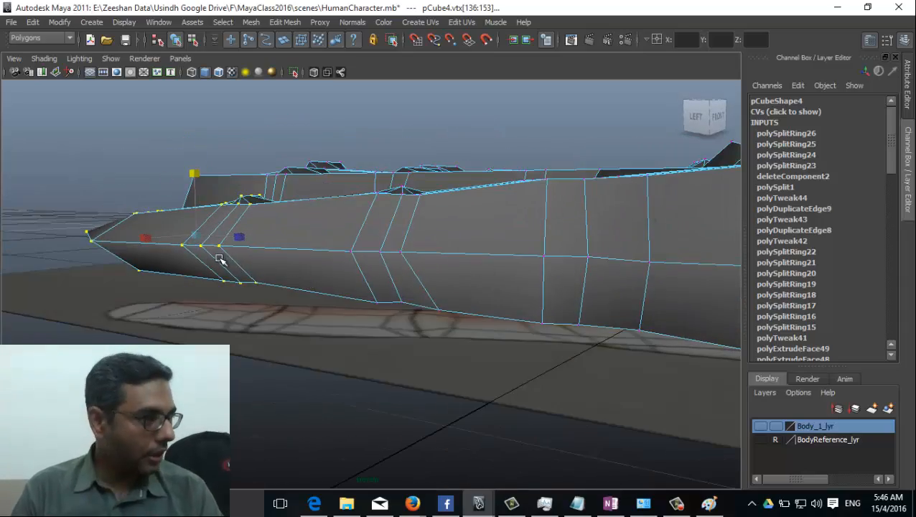
left_click_drag(220, 260, 290, 274, "alt")
scroll(376, 296, "up", 5)
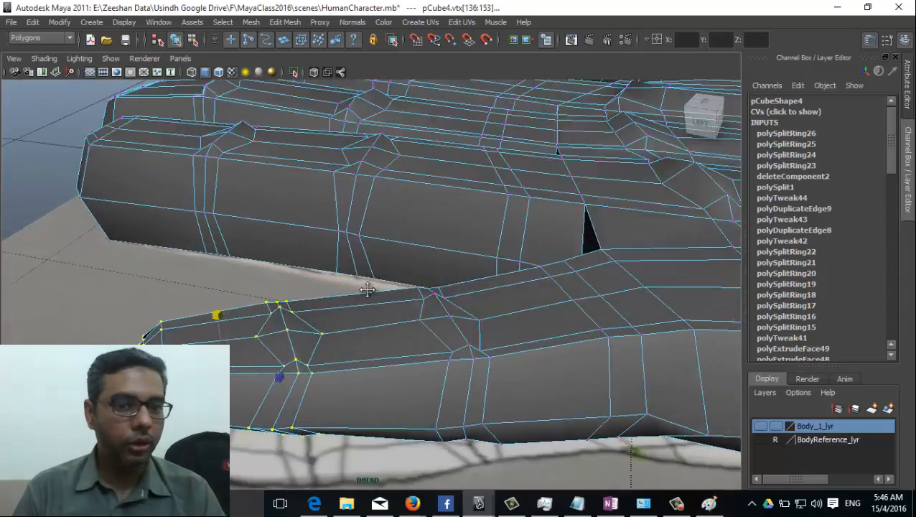
left_click_drag(367, 290, 278, 369, "alt")
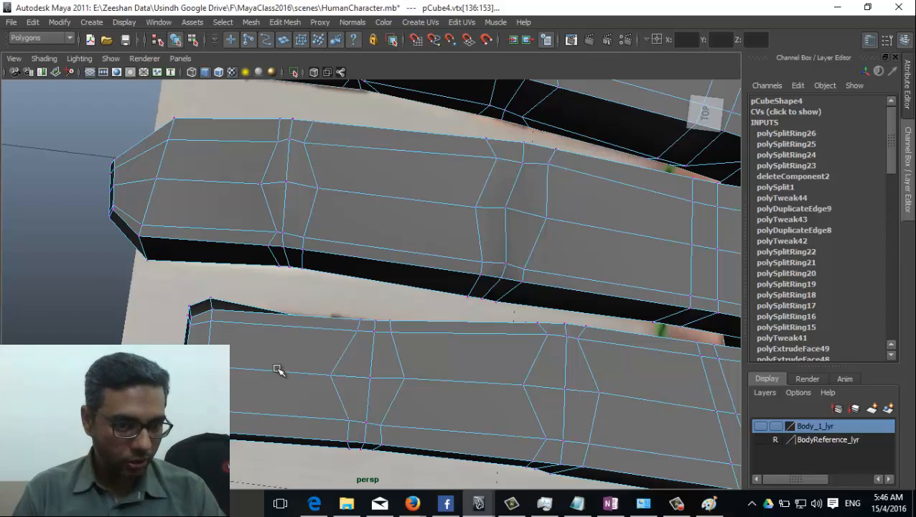
Step: Zoom in on the selected finger vertices and switch to wireframe display
left_click_drag(278, 370, 270, 303, "alt")
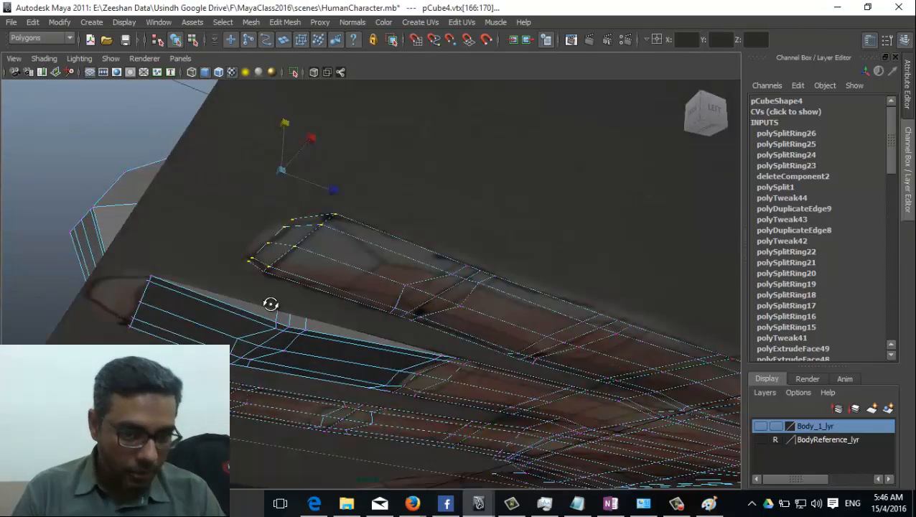
right_click_drag(271, 304, 388, 296, "alt")
left_click_drag(294, 266, 286, 298, "alt")
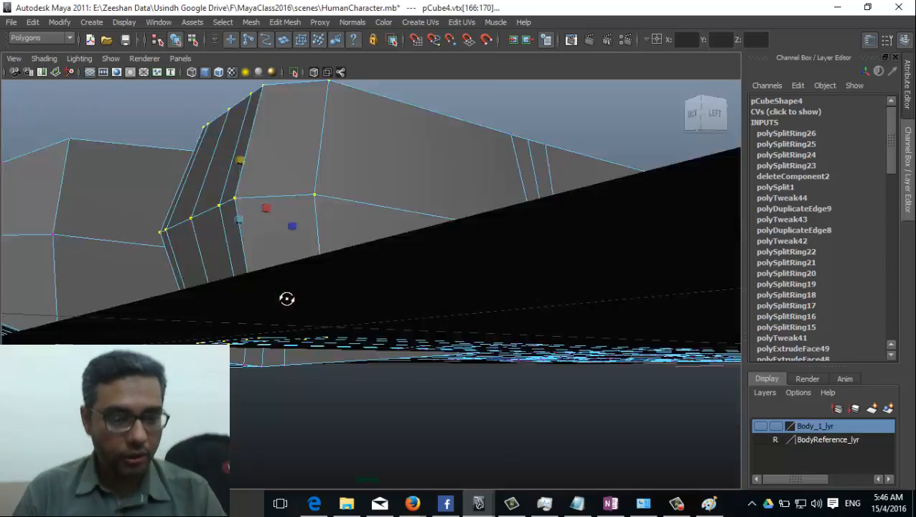
key("4")
left_click_drag(319, 342, 425, 404, "alt")
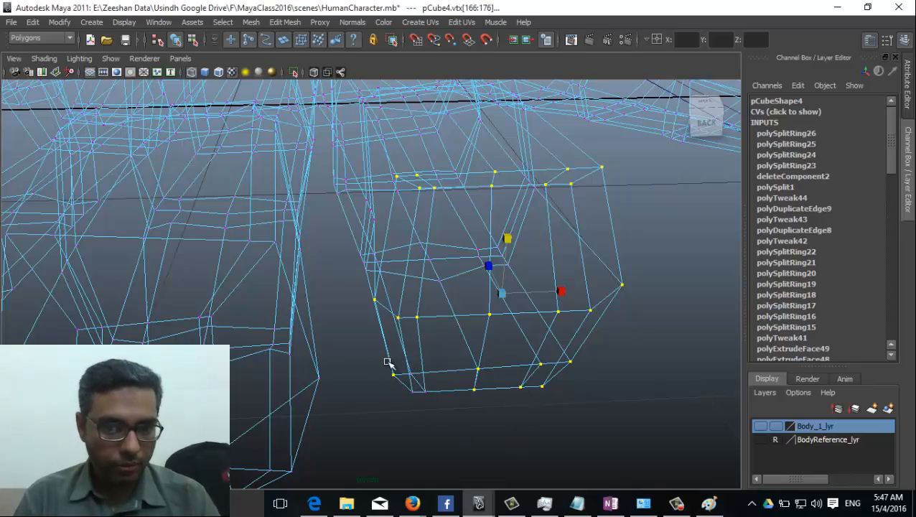
Step: Deselect the lower vertices, add a vertex loop across the finger, and nudge it vertically
left_click_drag(386, 362, 445, 417, "ctrl")
left_click_drag(536, 369, 323, 398, "alt")
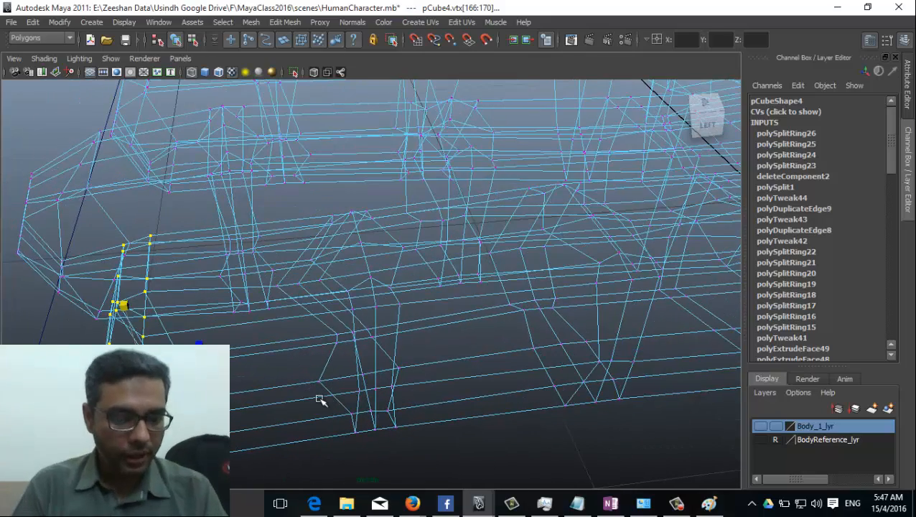
double_click(320, 400, "shift")
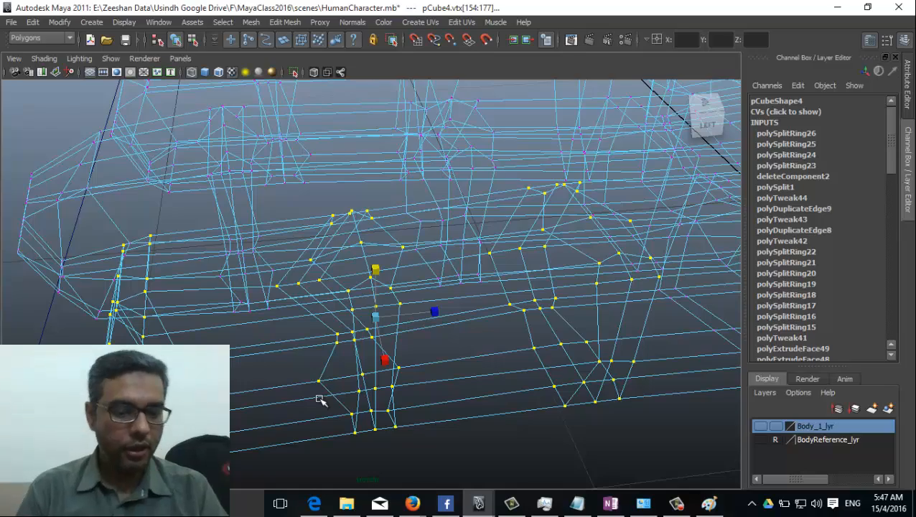
key("5")
mouse_move(252, 394)
left_mouse_down("alt")
mouse_move(427, 360)
mouse_move(479, 364)
mouse_move(368, 331)
mouse_move(316, 327)
mouse_move(288, 343)
mouse_move(361, 328)
mouse_move(337, 302)
left_mouse_up("alt")
left_click_drag(295, 231, 296, 220)
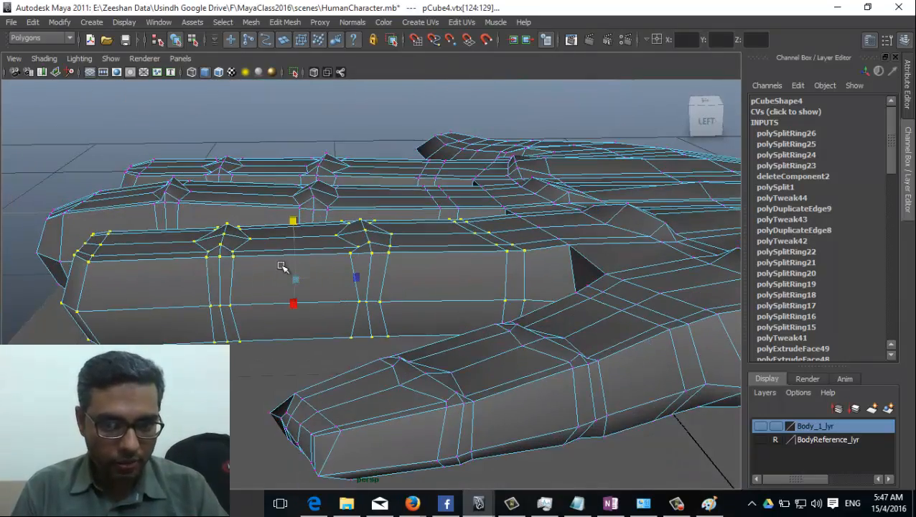
Step: Reduce the vertex selection to the rings at the fingertip
left_click_drag(282, 267, 288, 290, "alt")
key("ctrl+z")
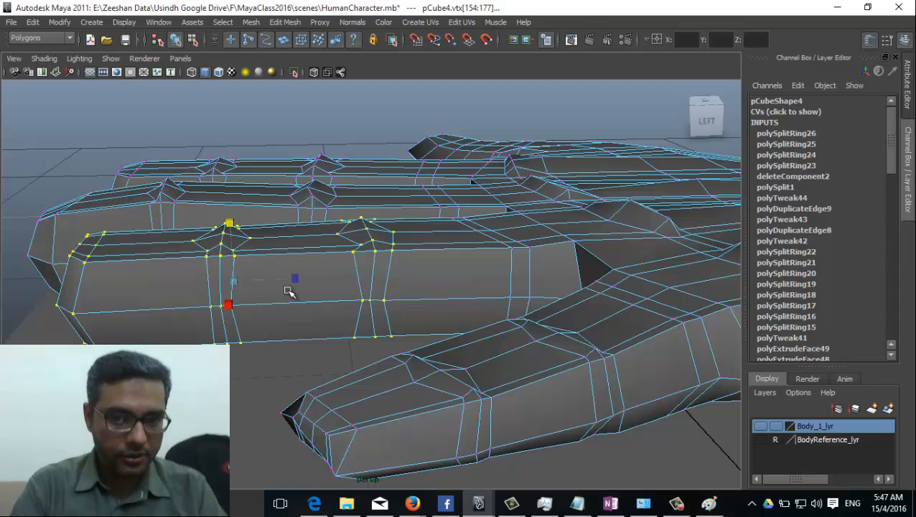
left_click_drag(231, 227, 211, 268, "alt")
key("ctrl+z")
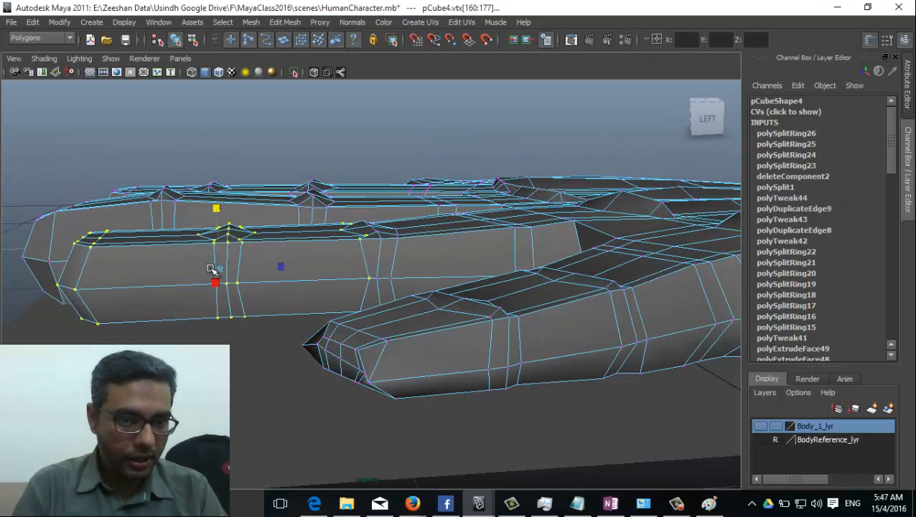
key("ctrl+z")
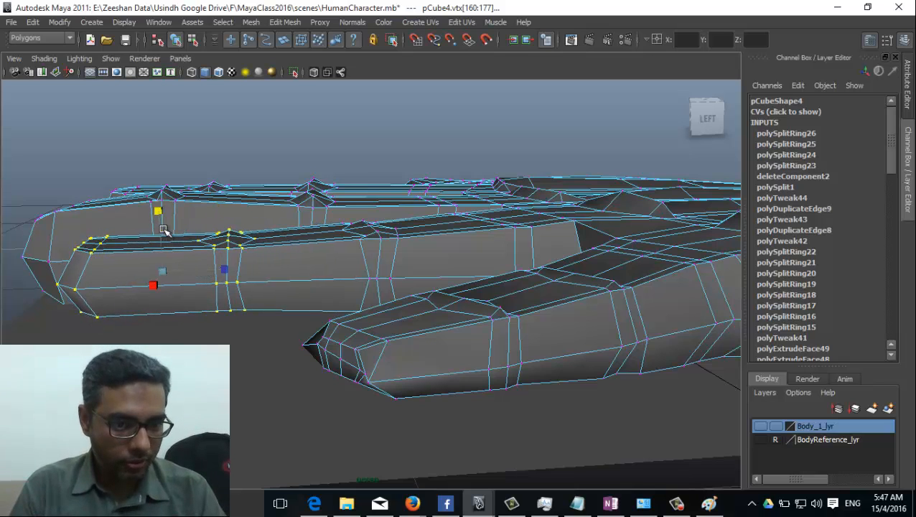
left_click_drag(163, 212, 198, 228, "alt")
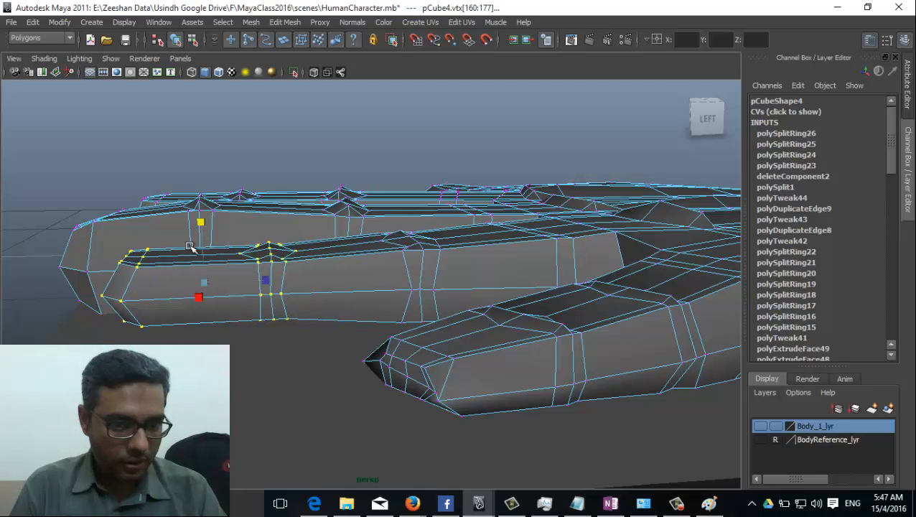
key("ctrl+z")
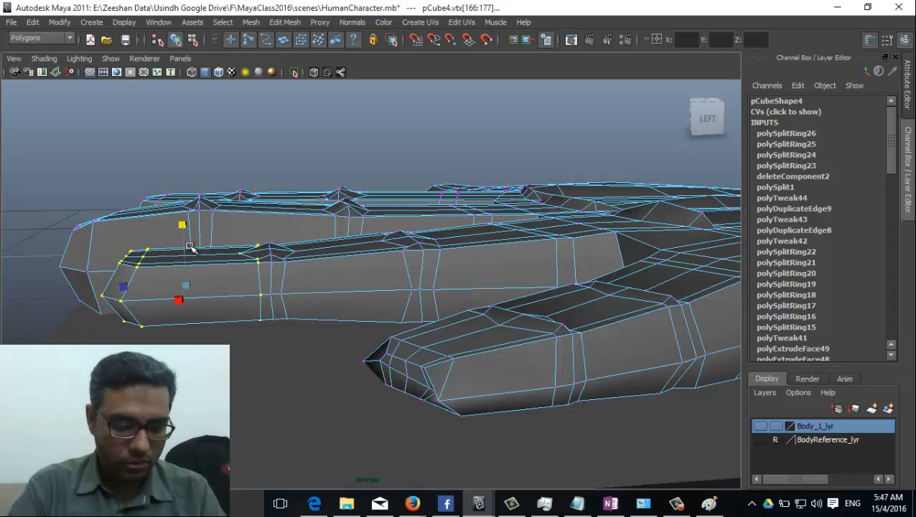
Step: Squash the fingertip vertices vertically with Scale and lower them slightly
key("ctrl+z")
left_click_drag(123, 226, 125, 241)
left_click_drag(138, 290, 139, 274, "alt")
key("w")
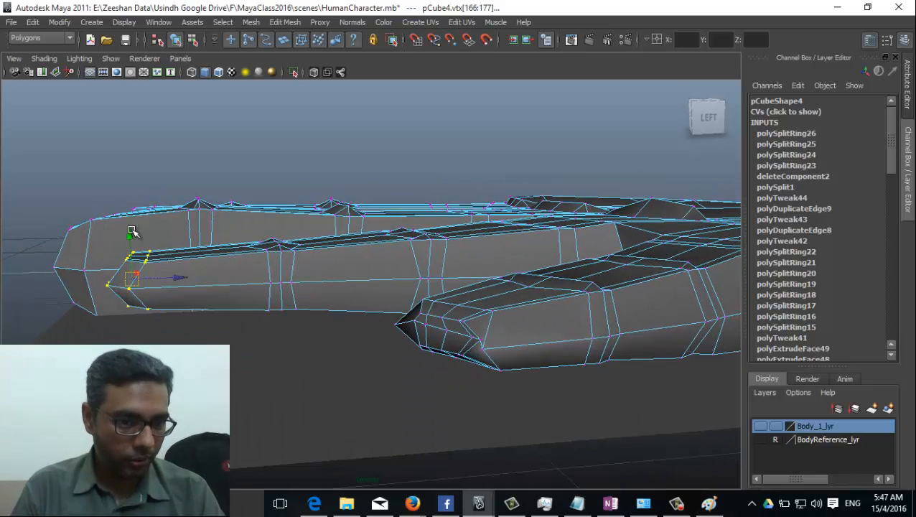
left_click_drag(135, 231, 137, 245)
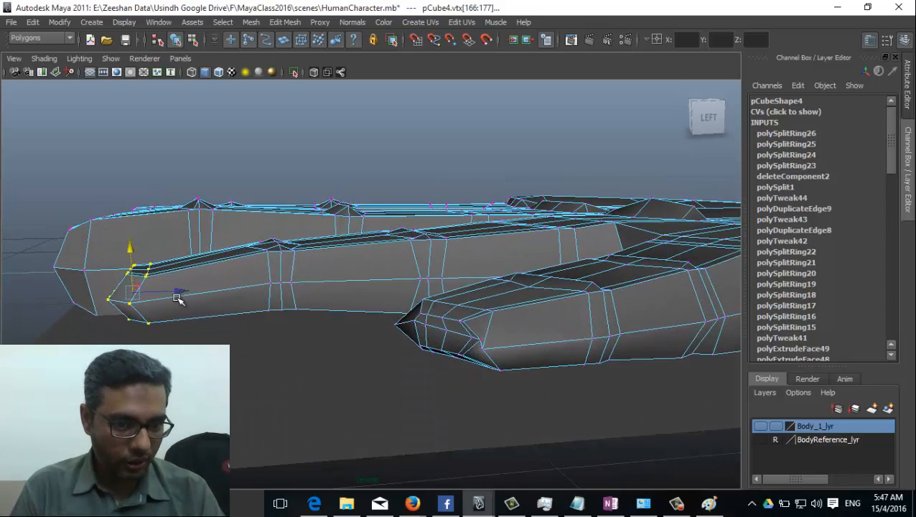
left_click_drag(179, 297, 157, 265, "alt")
Step: Select the little-finger vertices from a top-down view and lower them
key("e")
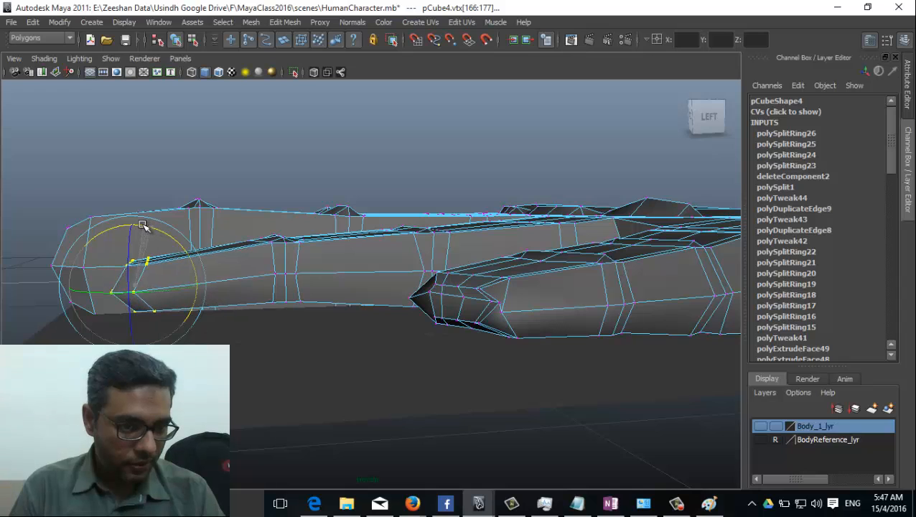
left_click_drag(289, 282, 190, 257, "alt")
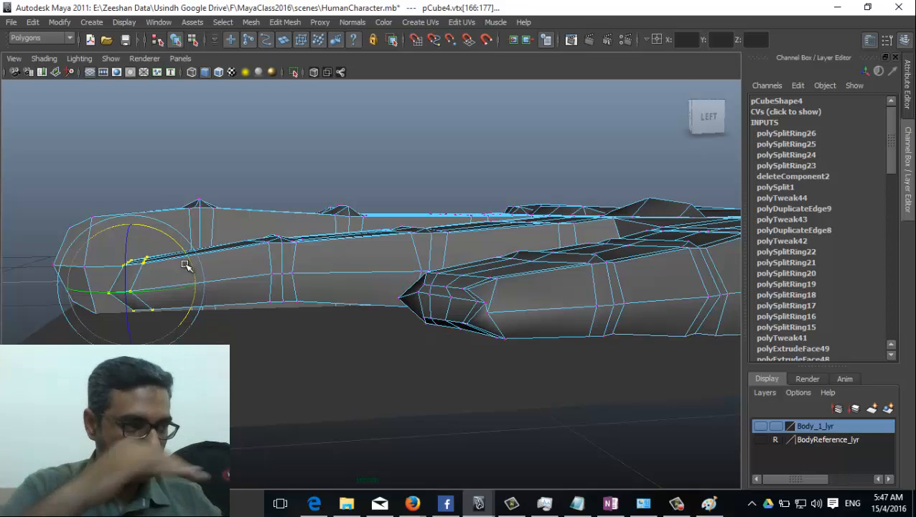
left_click_drag(347, 283, 374, 292, "alt")
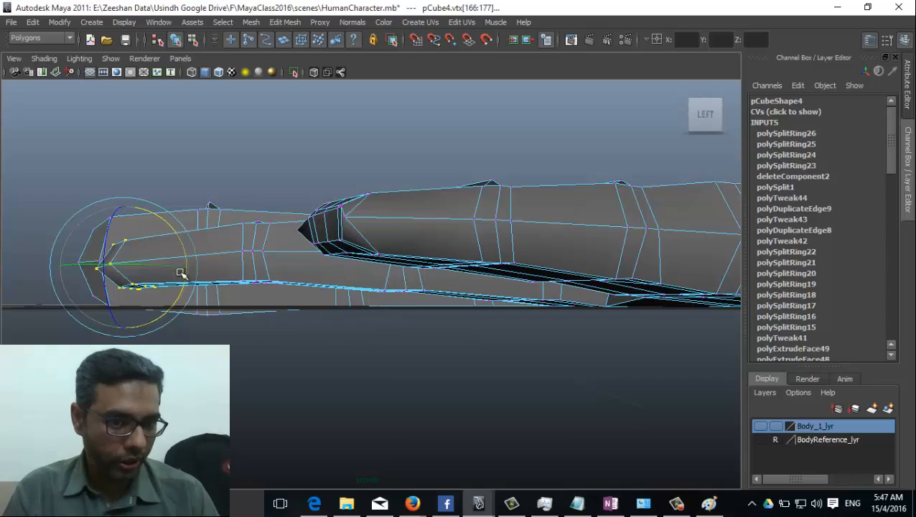
left_click_drag(181, 274, 458, 315, "alt")
left_click_drag(267, 285, 351, 402, "alt")
left_click_drag(243, 374, 364, 485)
left_click_drag(366, 479, 347, 342, "alt")
key("w")
left_click_drag(292, 267, 405, 304)
Step: Select the fingertip vertices, grow the selection ring by ring, and squash them vertically
key("e")
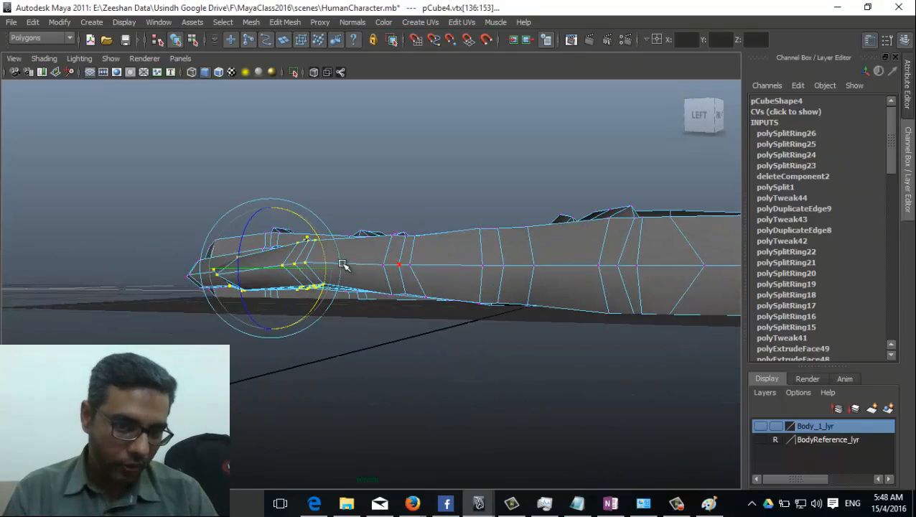
left_click_drag(343, 265, 393, 314, "alt")
left_click_drag(366, 265, 385, 325, "alt")
right_click_drag(384, 325, 372, 380, "alt")
left_click_drag(294, 252, 84, 319, "alt")
left_click_drag(35, 155, 163, 275)
key("shift+period")
key("shift+period")
key("shift+period")
key("shift+period")
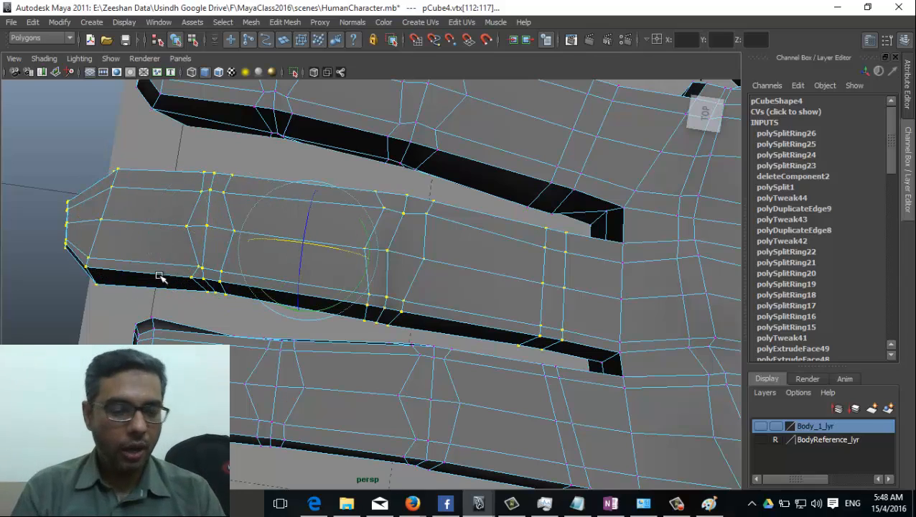
left_click_drag(293, 291, 429, 354, "alt")
key("r")
left_click_drag(337, 257, 368, 340)
Step: Rotate another finger's vertices, then rescale and flatten them vertically
key("w")
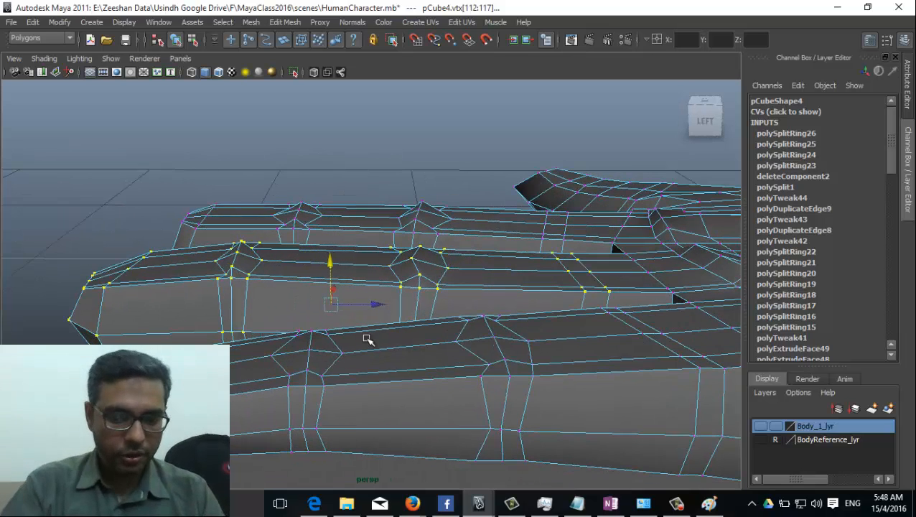
key("ctrl+z")
key("e")
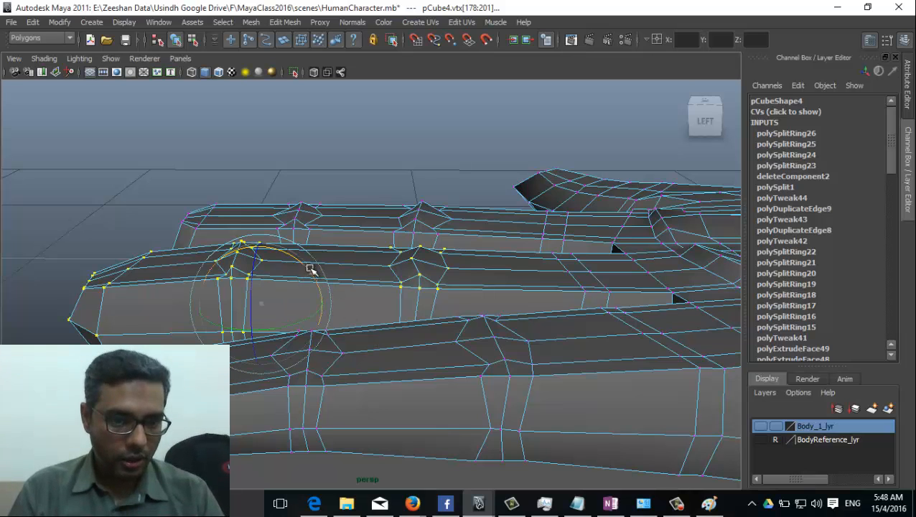
left_click_drag(310, 274, 317, 272)
key("w")
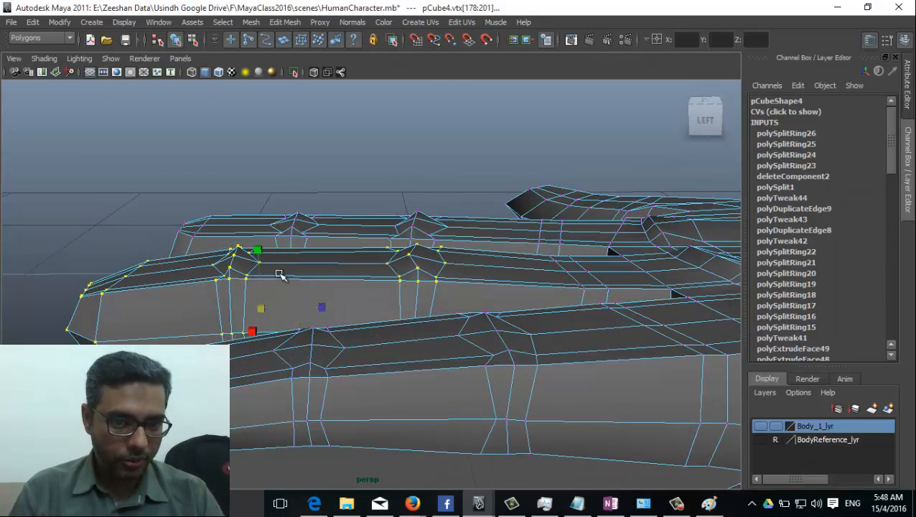
key("r")
left_click_drag(262, 251, 278, 310)
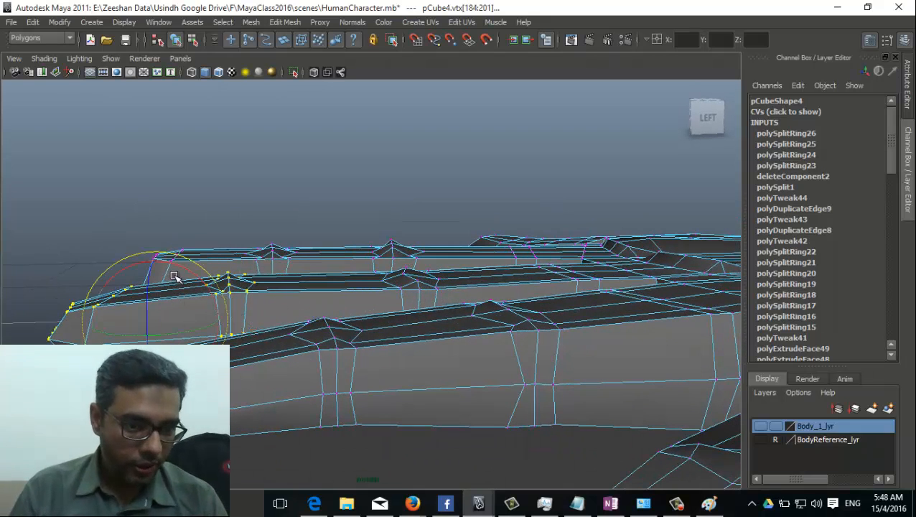
left_click_drag(157, 266, 320, 303)
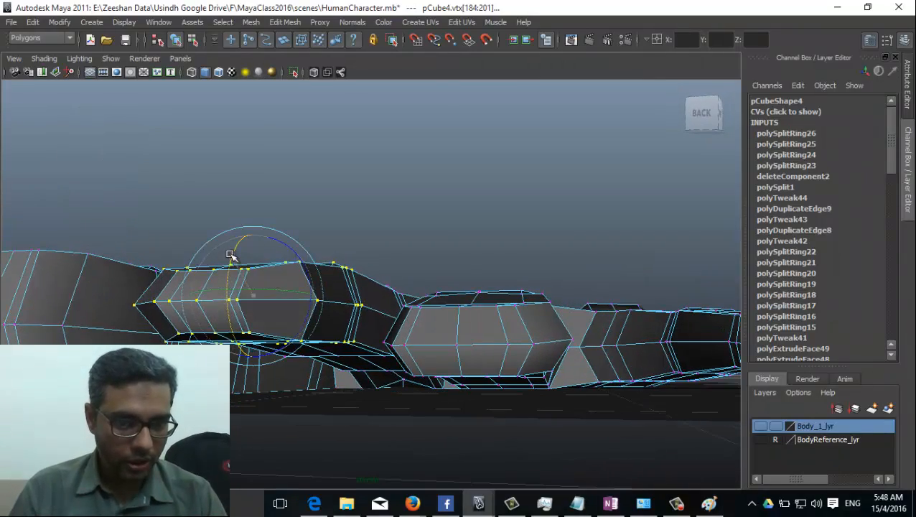
Step: Select several vertex rings along the finger and move them into shape
left_click_drag(229, 255, 431, 327, "alt")
left_click_drag(333, 366, 272, 398, "alt")
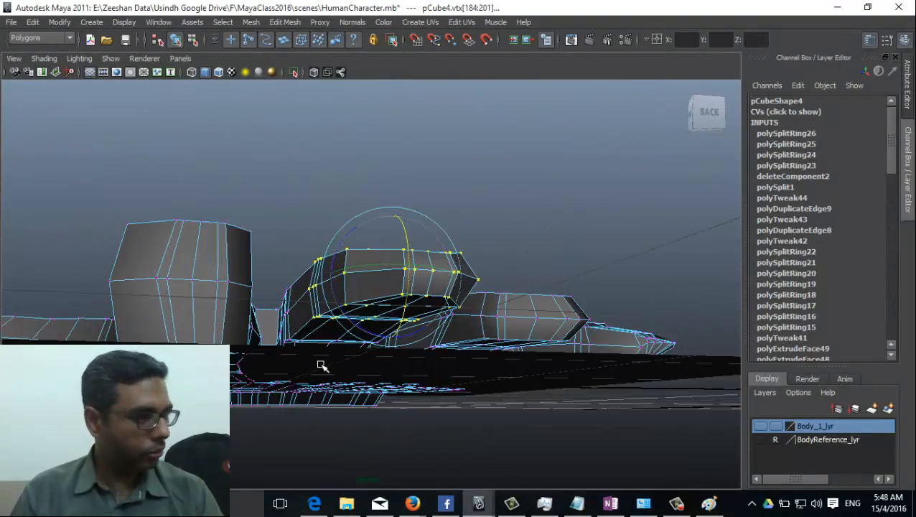
left_click_drag(320, 366, 260, 335, "alt")
left_click_drag(352, 399, 376, 289, "alt")
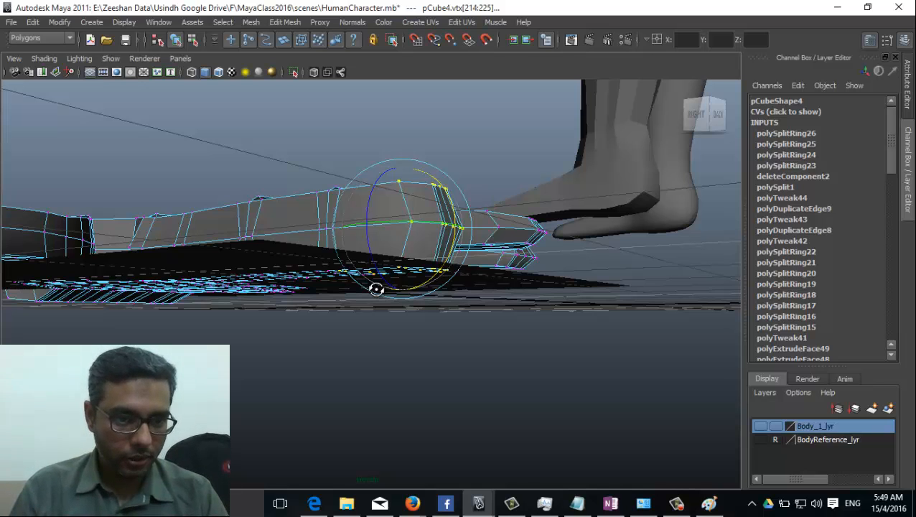
key("w")
left_click_drag(376, 290, 265, 265, "alt")
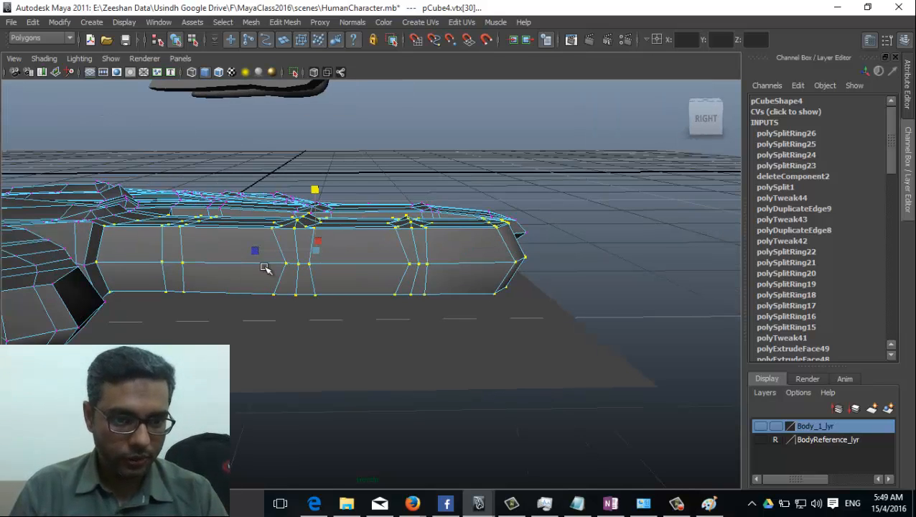
left_click(329, 226)
left_click(330, 227)
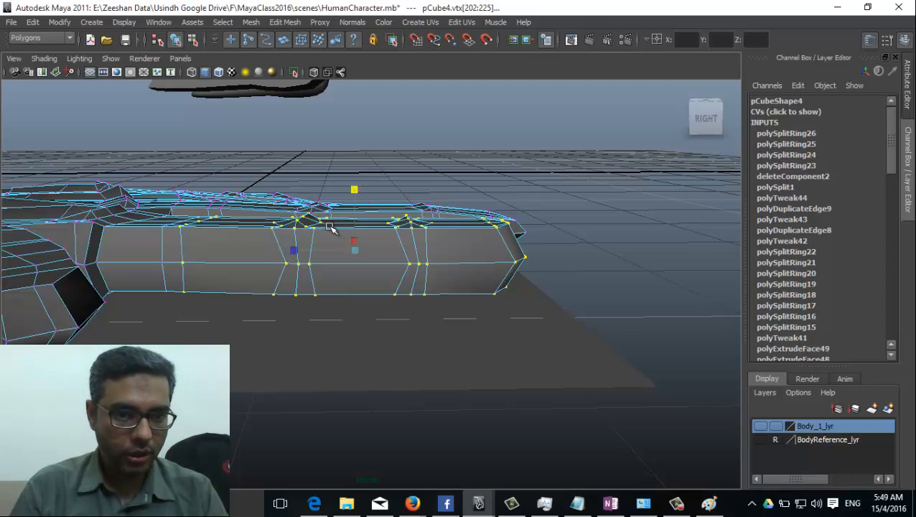
left_click(329, 227)
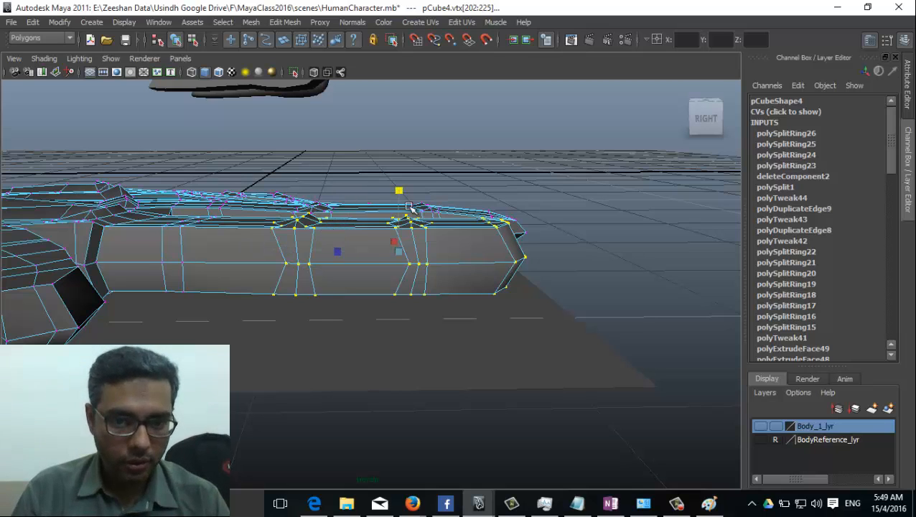
left_click_drag(402, 193, 422, 194)
Step: Squash the fingertip vertex rings slightly vertically, then return the hand to object mode
key("e")
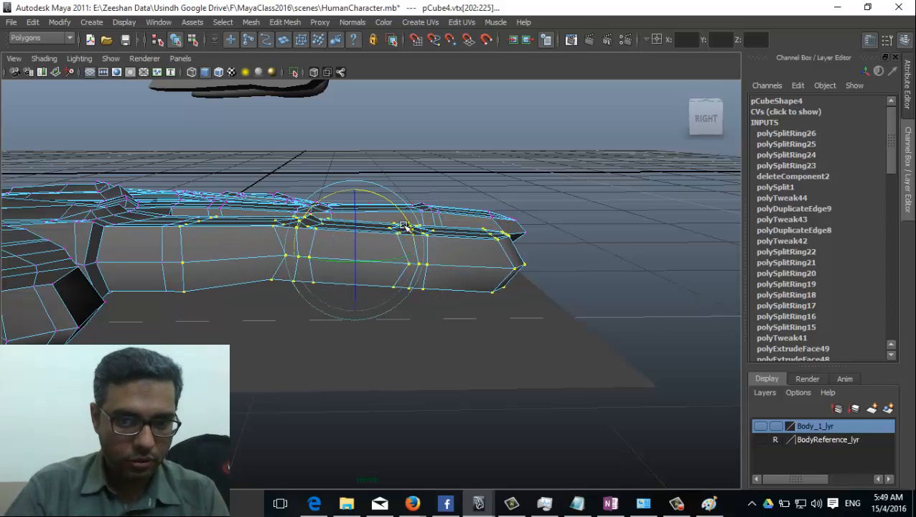
left_click_drag(266, 208, 323, 294, "ctrl")
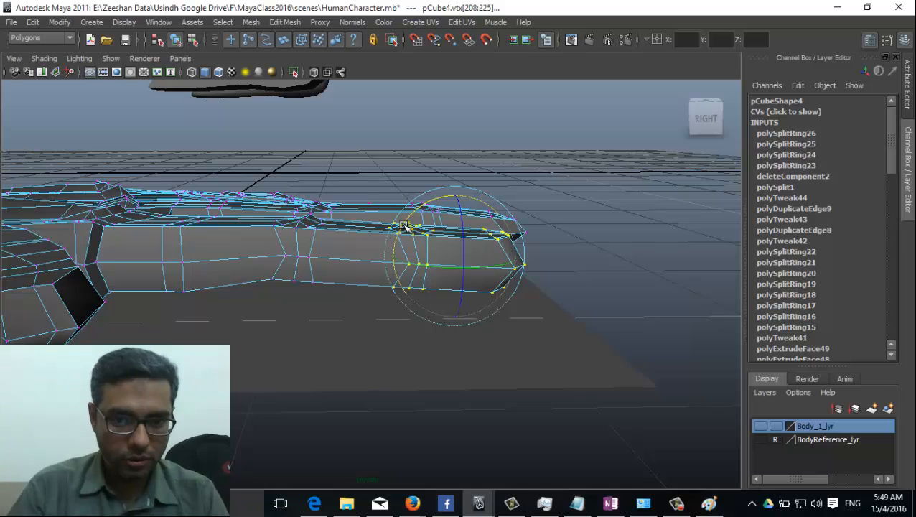
key("r")
left_click_drag(457, 198, 426, 203)
key("e")
left_click_drag(420, 245, 434, 300, "alt")
key("ctrl+z")
key("ctrl+z")
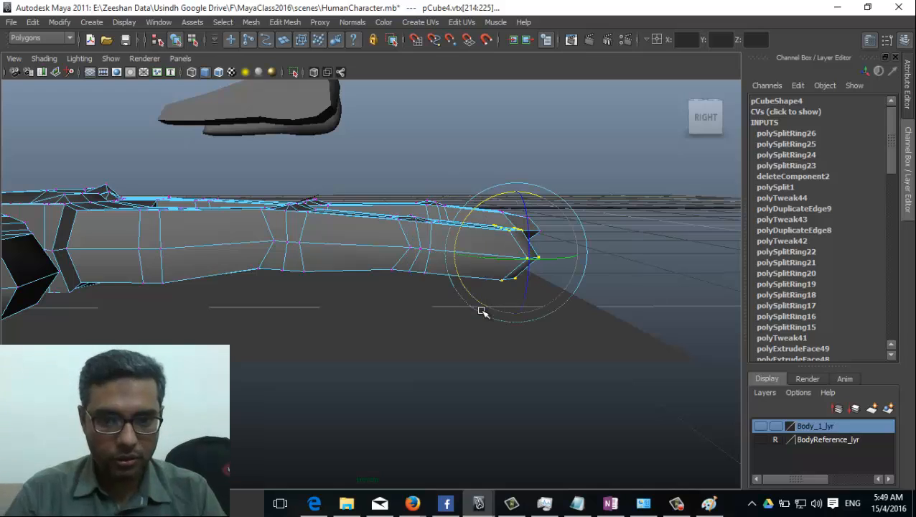
key("r")
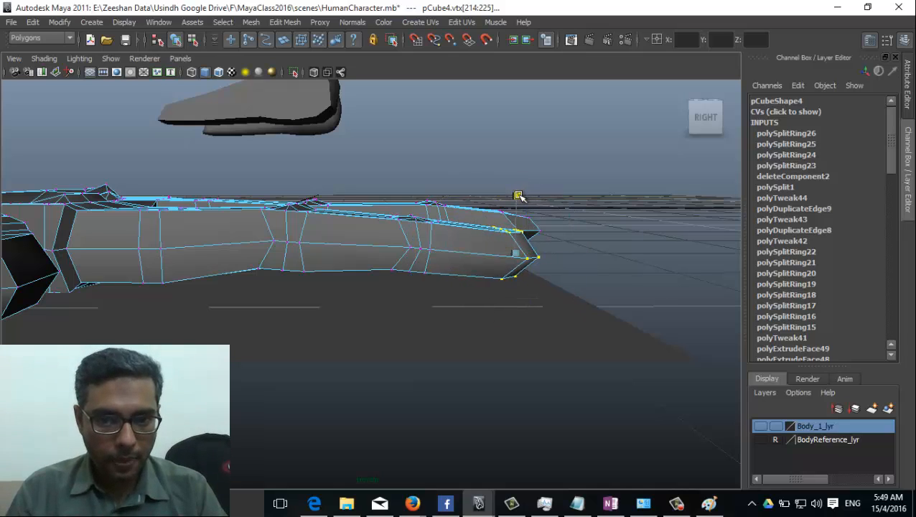
left_click_drag(518, 194, 392, 300, "alt")
right_click_drag(384, 264, 353, 279)
key("F8")
left_click_drag(353, 279, 182, 298, "alt")
Step: Put the hand reference plane on a new display layer, layer1
left_click(241, 376)
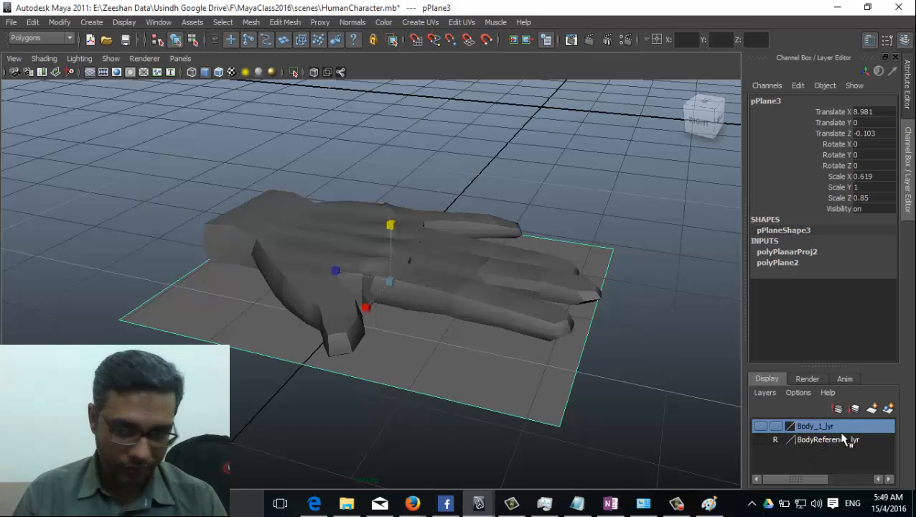
left_click(888, 409)
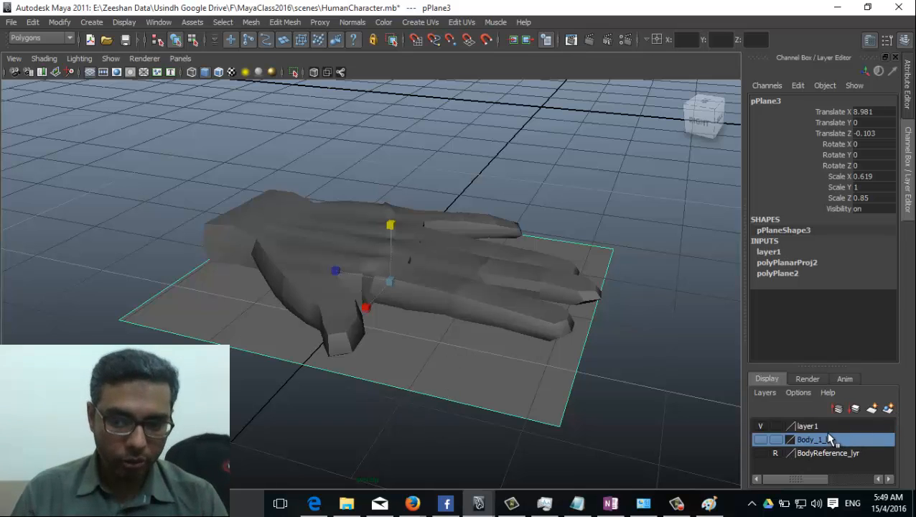
left_click(831, 431)
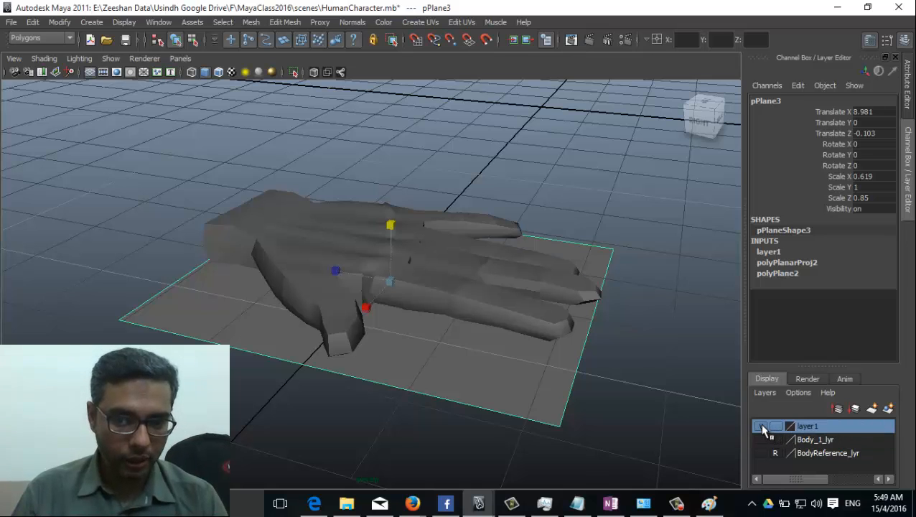
left_click(761, 426)
left_click(761, 426)
Step: Rename layer1 to HandRef_Lyr and hide it
double_click(809, 426)
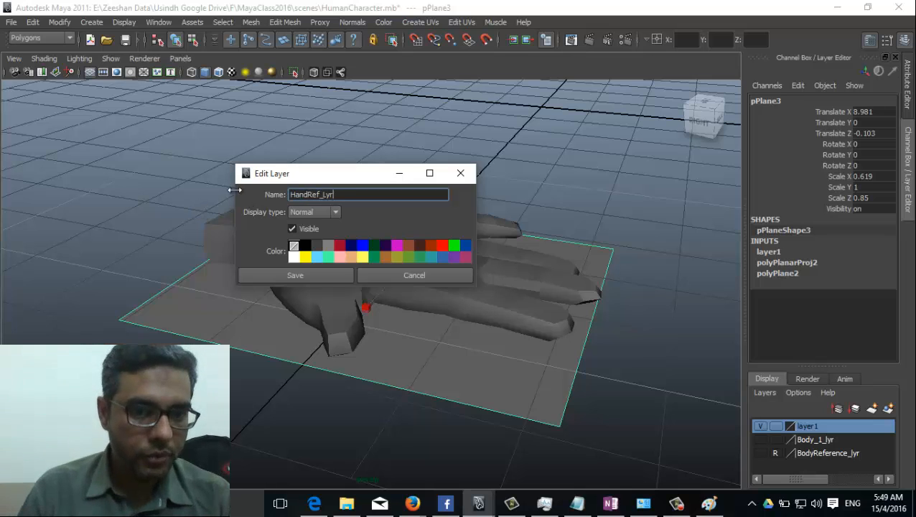
type("HandRef_Lyr")
left_click(295, 275)
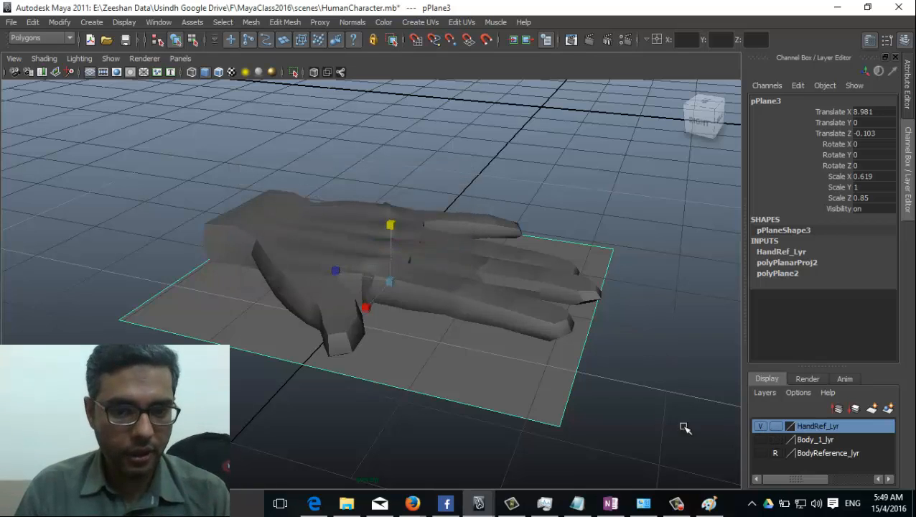
left_click(760, 425)
left_click_drag(562, 415, 577, 284, "alt")
left_click(419, 347)
right_click_drag(576, 284, 562, 317)
left_click_drag(562, 316, 337, 179, "alt")
left_click(250, 22)
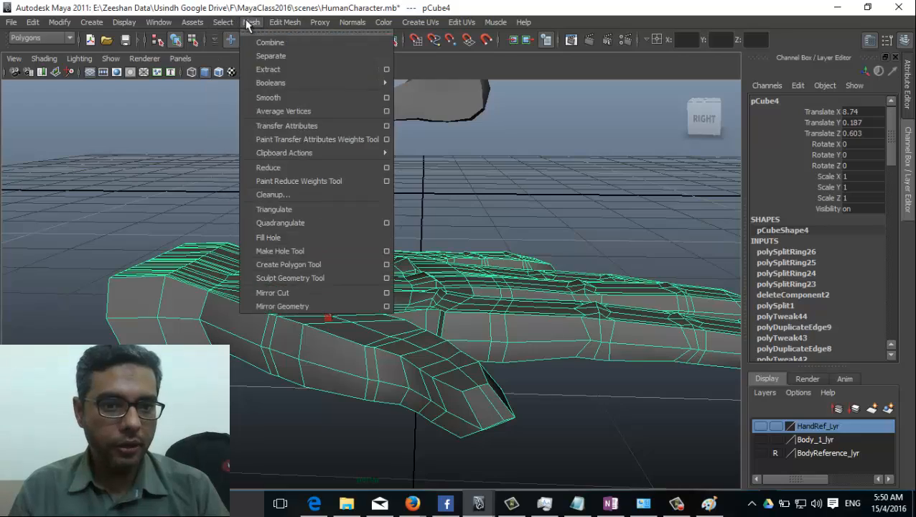
left_click(251, 22)
left_click(251, 22)
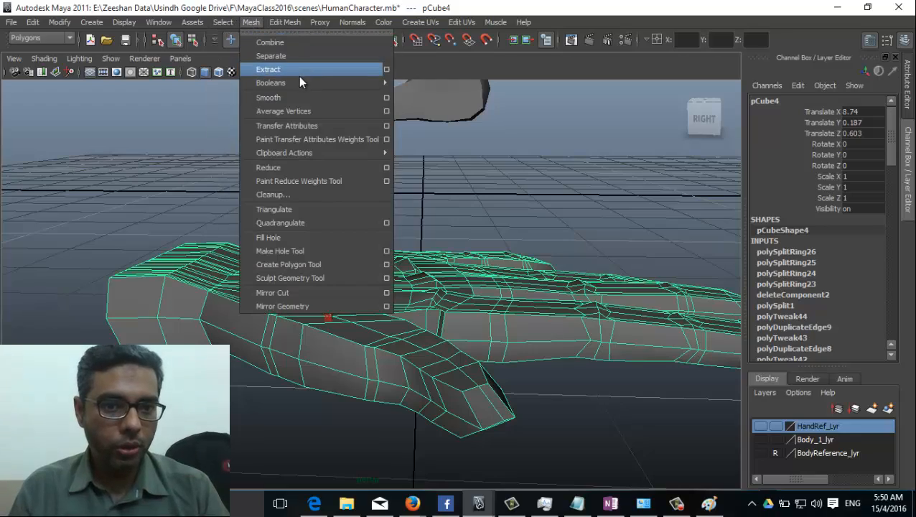
left_click(409, 154)
mouse_move(409, 154)
left_mouse_down("alt")
mouse_move(667, 273)
mouse_move(521, 262)
mouse_move(270, 331)
mouse_move(597, 345)
mouse_move(729, 314)
mouse_move(542, 306)
mouse_move(409, 312)
mouse_move(348, 327)
mouse_move(319, 305)
mouse_move(454, 315)
mouse_move(356, 296)
mouse_move(271, 265)
mouse_move(272, 257)
mouse_move(399, 320)
mouse_move(420, 311)
mouse_move(382, 284)
left_mouse_up("alt")
left_click(292, 262)
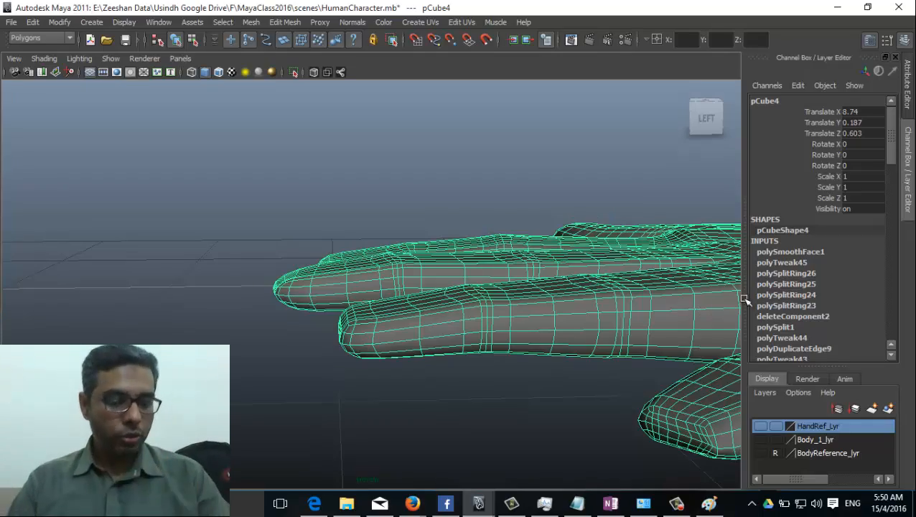
left_click_drag(744, 300, 548, 302, "alt")
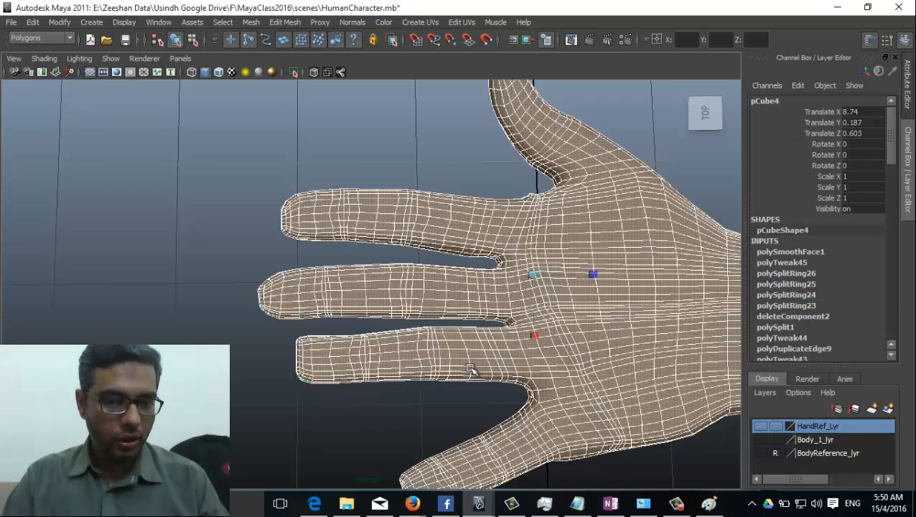
key("ctrl+z")
scroll(393, 328, "up", 5)
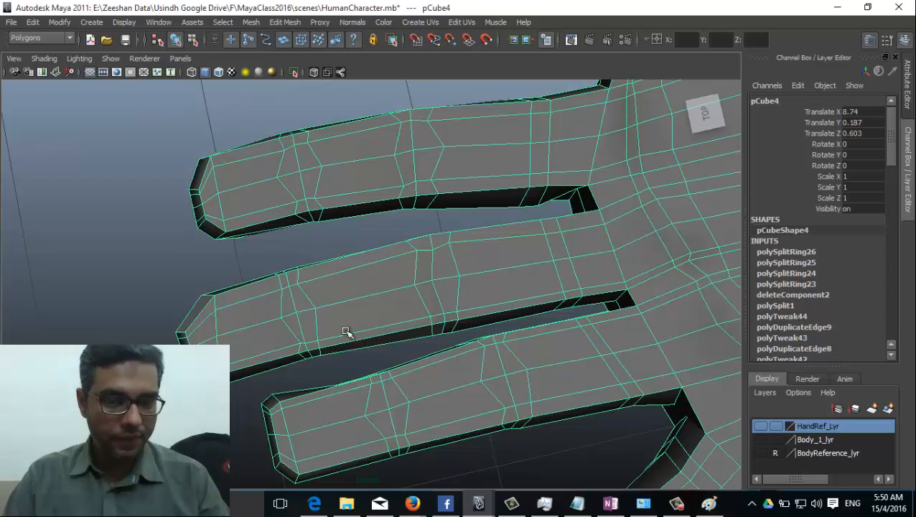
left_click_drag(344, 330, 435, 323, "alt")
left_click_drag(320, 269, 326, 194, "alt")
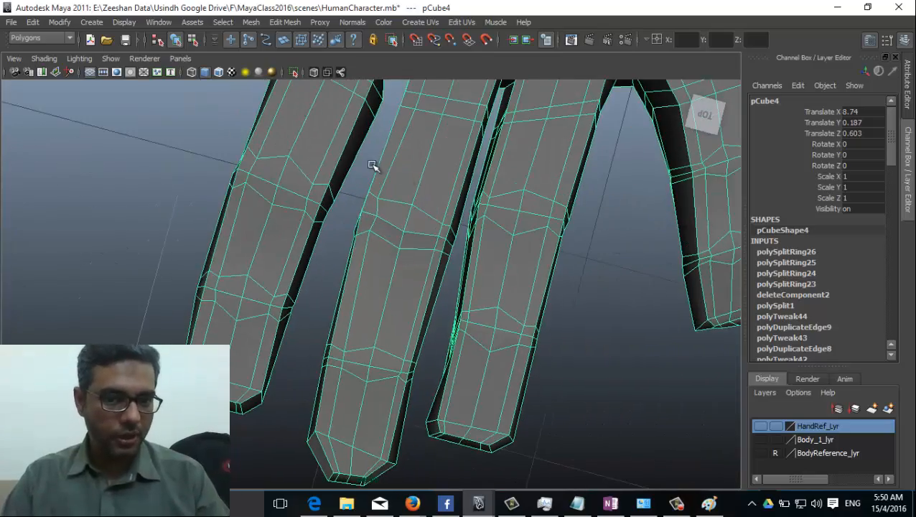
middle_click_drag(372, 166, 305, 301, "alt")
left_click_drag(491, 333, 310, 348, "alt")
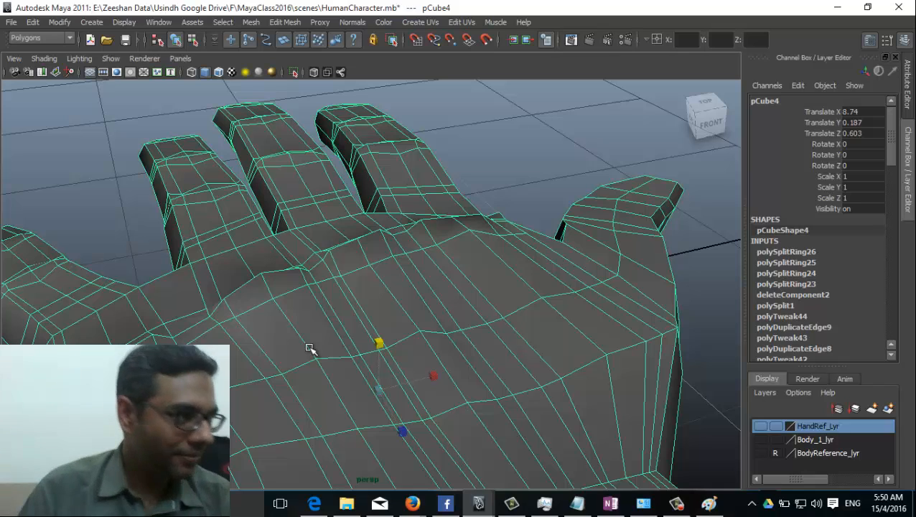
left_click_drag(353, 341, 357, 321, "alt")
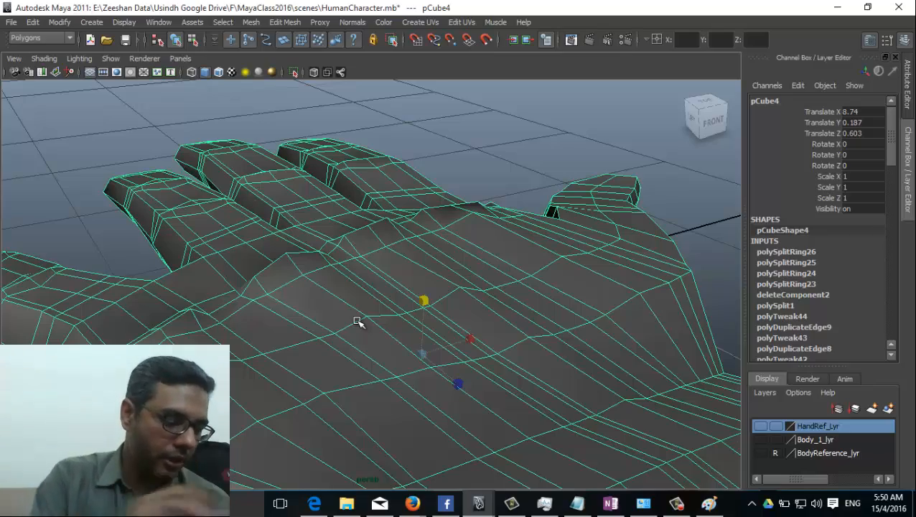
left_click_drag(261, 310, 400, 317, "alt")
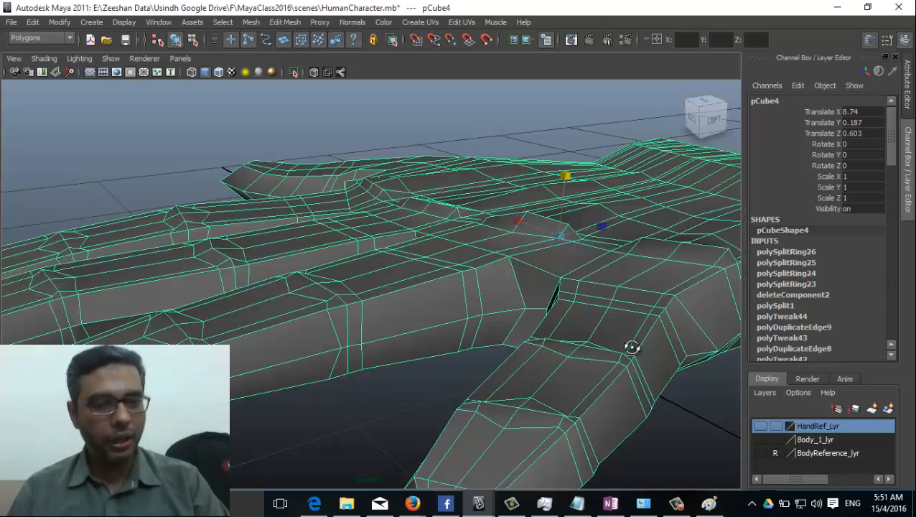
left_click_drag(632, 348, 345, 319, "alt")
right_click_drag(350, 260, 300, 260)
left_click_drag(362, 335, 330, 363, "alt")
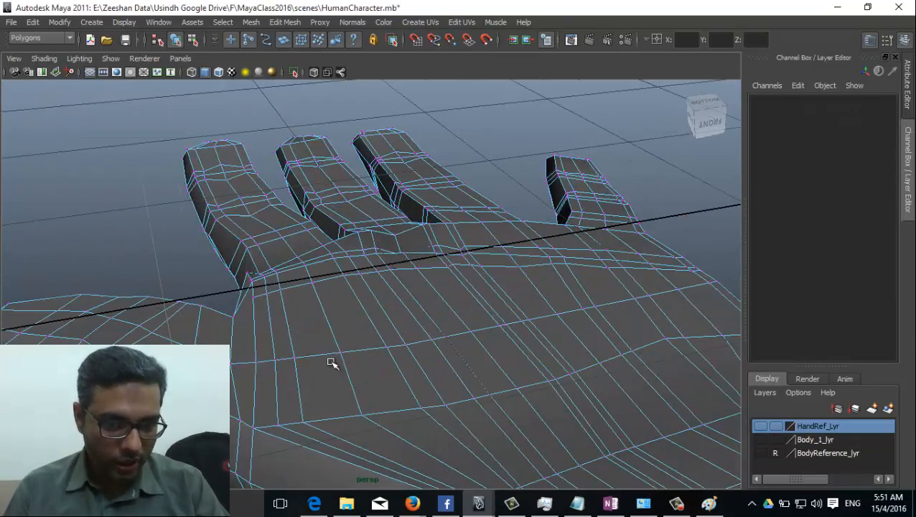
left_click_drag(267, 402, 409, 329, "alt")
right_click_drag(409, 258, 442, 245)
left_click(310, 344)
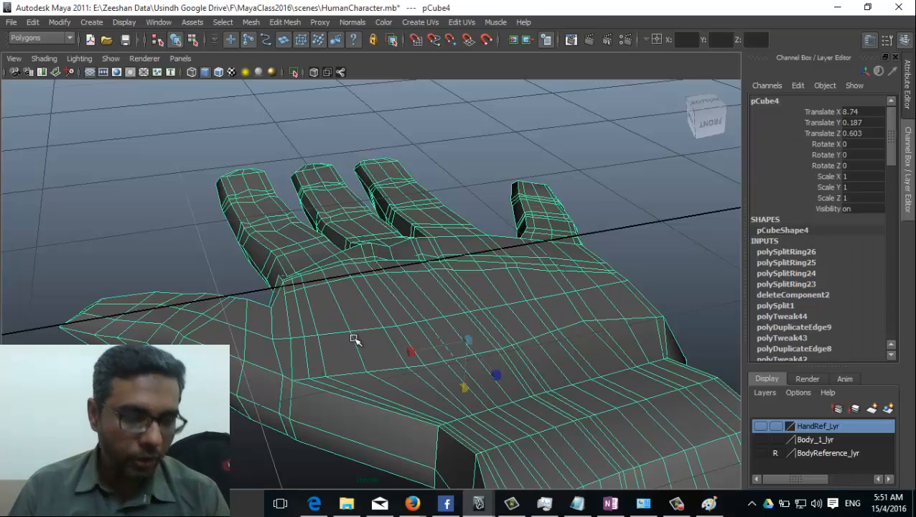
left_click_drag(320, 370, 267, 319, "alt")
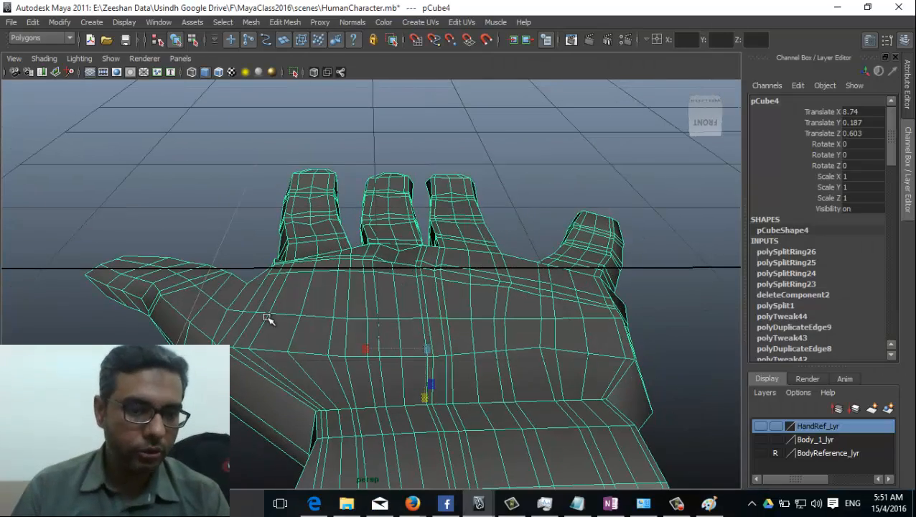
Step: Open the Sculpt Geometry Tool with brush radius 0.4 and the Pull operation
left_click(249, 22)
left_click(386, 278)
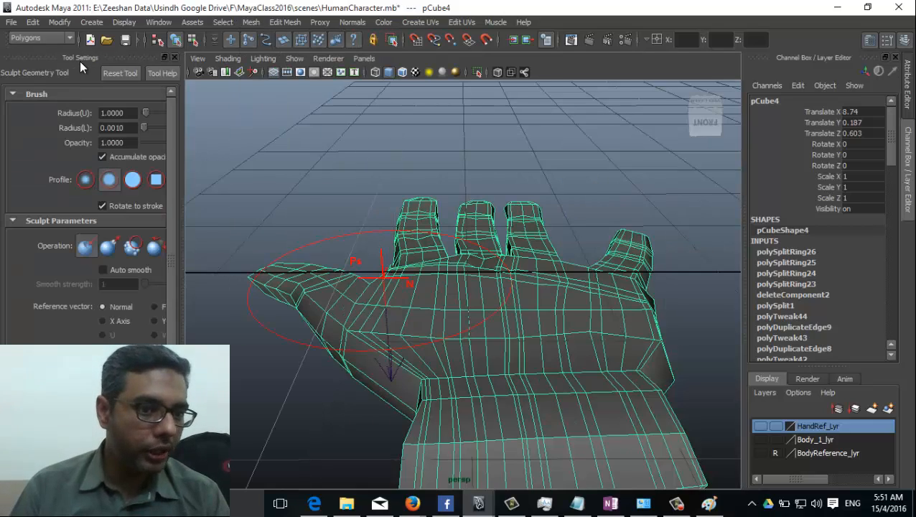
left_click_drag(180, 203, 248, 207)
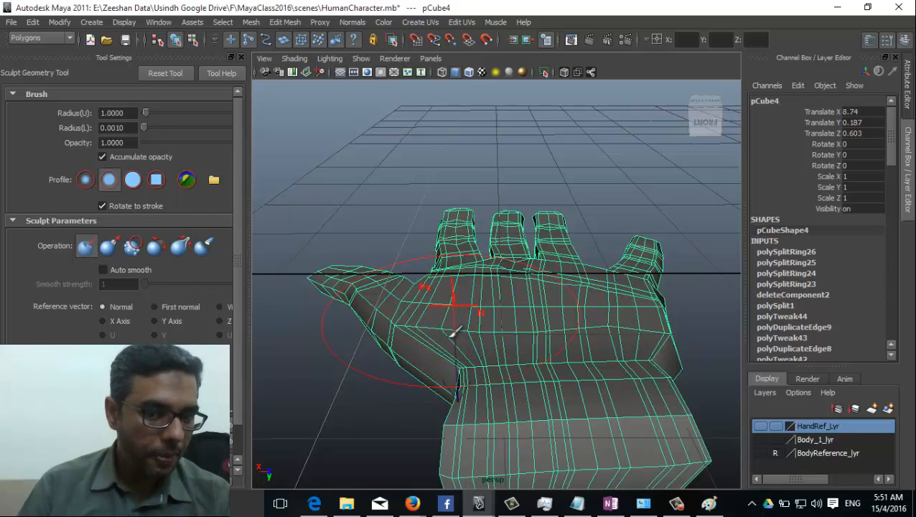
left_click_drag(132, 115, 89, 110)
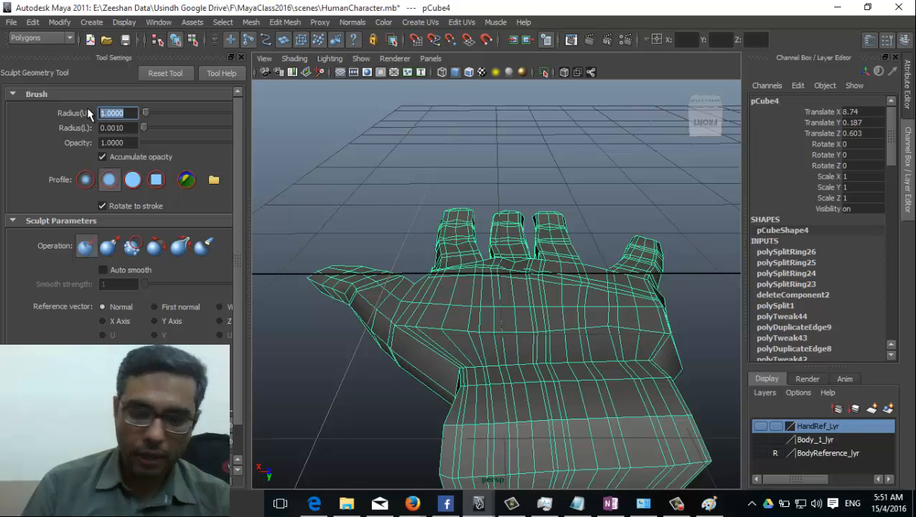
type(".")
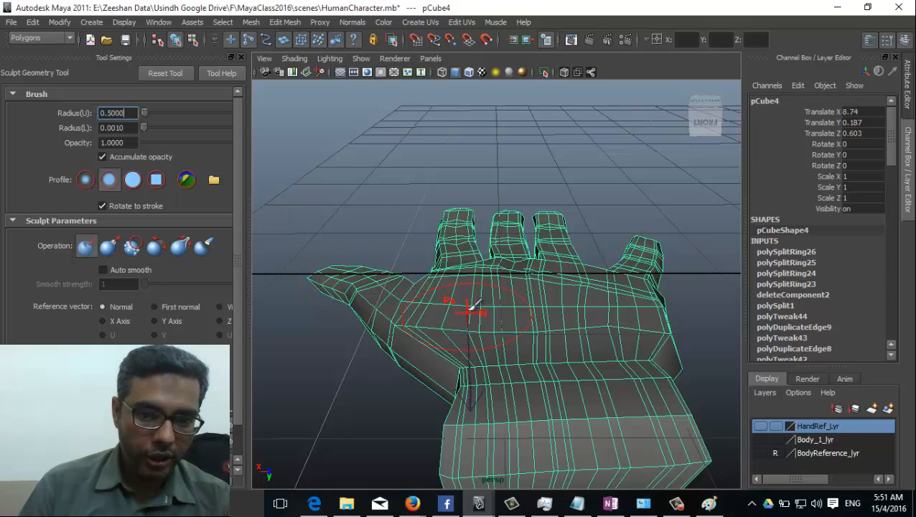
left_click_drag(128, 114, 77, 109)
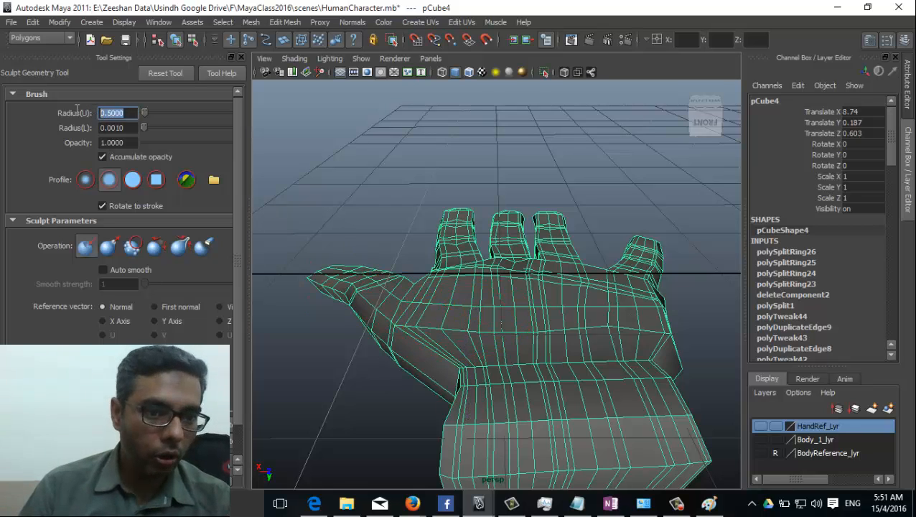
type(".")
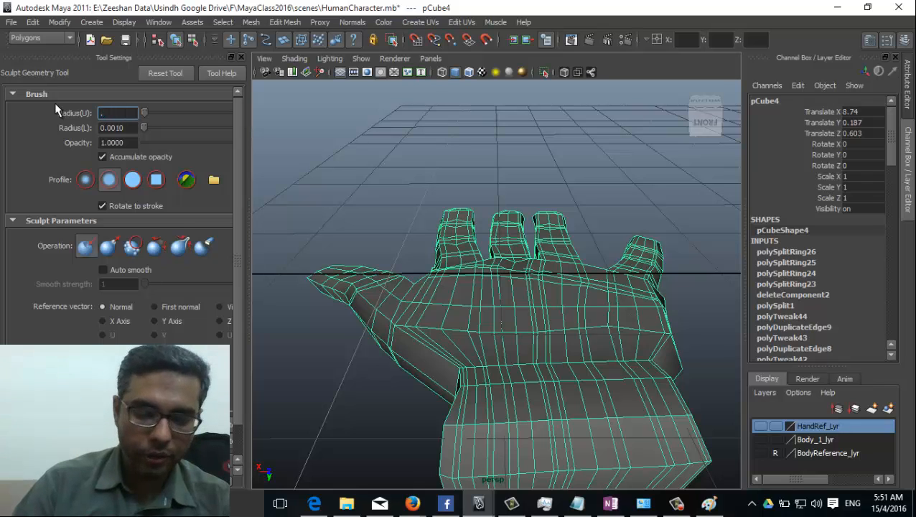
type("4")
key("Return")
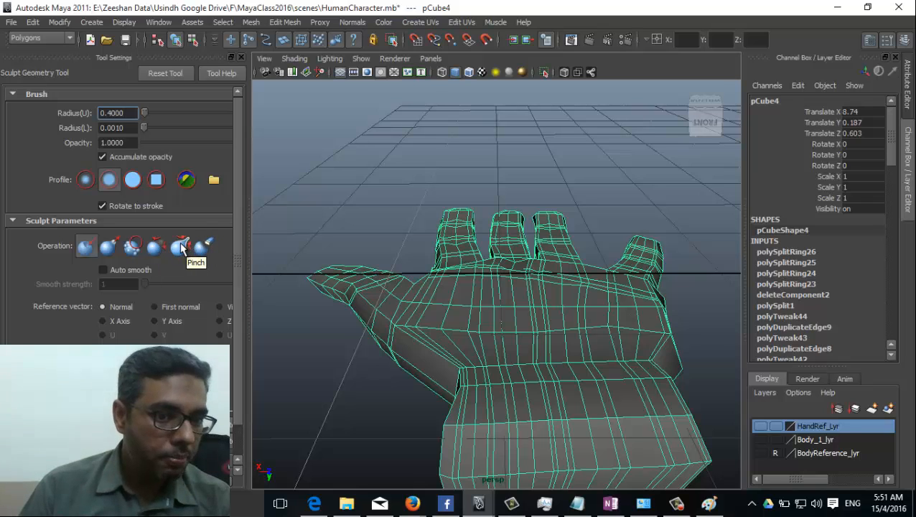
left_click(112, 248)
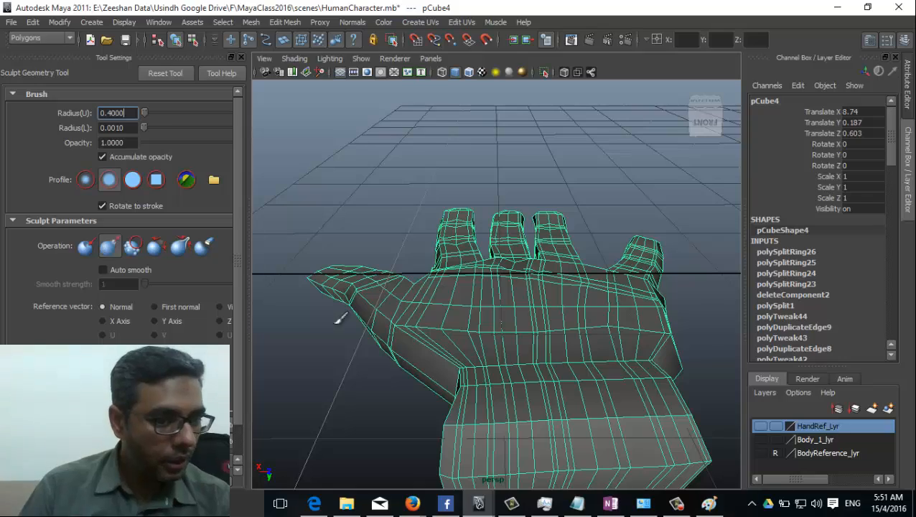
Step: Undo the Pull stroke on the palm and thumb, then inspect the hand from several sides
mouse_move(431, 210)
left_mouse_down()
mouse_move(429, 310)
mouse_move(492, 325)
mouse_move(516, 316)
mouse_move(486, 311)
mouse_move(528, 348)
mouse_move(521, 311)
mouse_move(547, 310)
left_mouse_up()
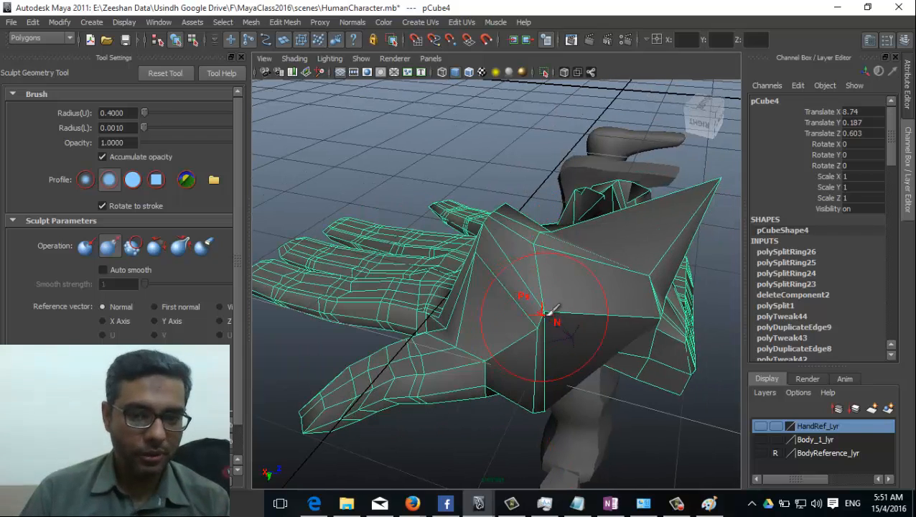
key("ctrl+z")
key("ctrl+z")
key("ctrl+z")
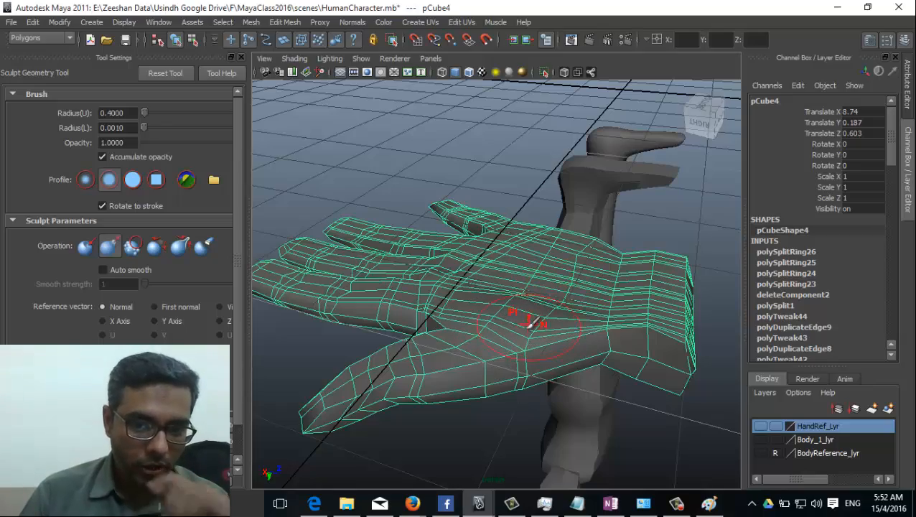
left_click_drag(583, 323, 370, 330, "alt")
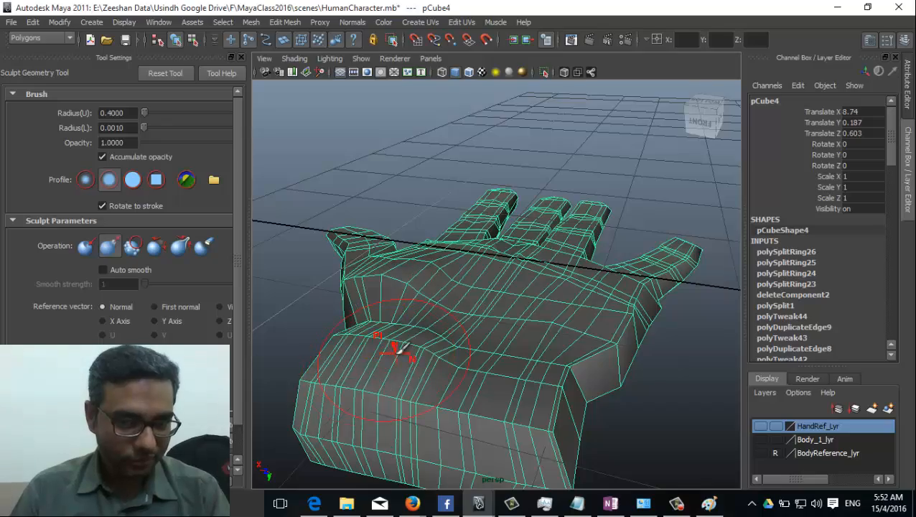
left_click_drag(485, 333, 590, 293, "alt")
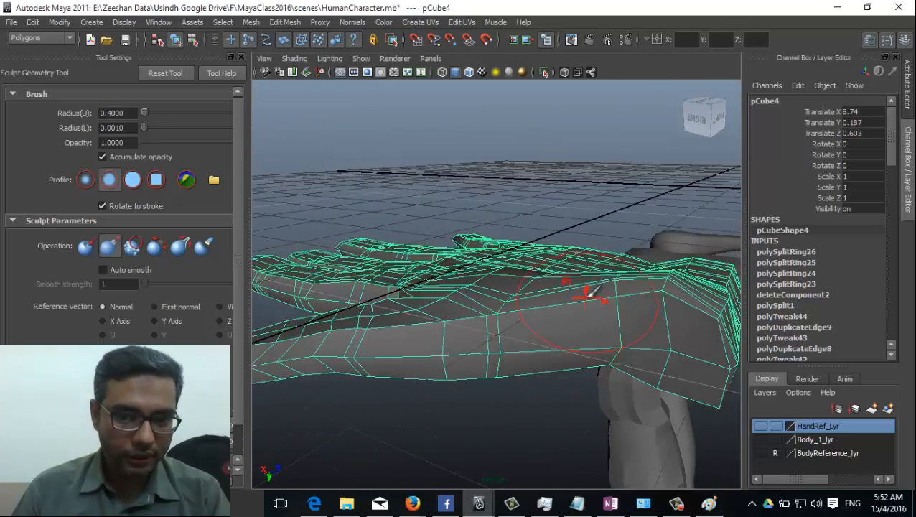
left_click_drag(537, 311, 434, 318, "alt")
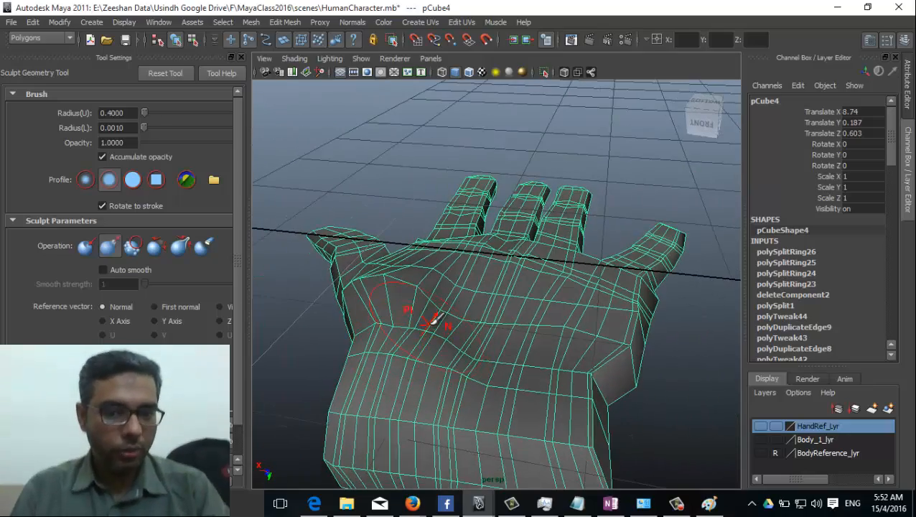
mouse_move(491, 302)
left_mouse_down("alt")
mouse_move(419, 316)
mouse_move(533, 271)
mouse_move(522, 256)
mouse_move(532, 271)
mouse_move(528, 310)
mouse_move(435, 290)
mouse_move(393, 292)
mouse_move(574, 292)
mouse_move(407, 286)
mouse_move(509, 302)
mouse_move(565, 345)
mouse_move(388, 343)
mouse_move(294, 298)
mouse_move(266, 269)
left_mouse_up("alt")
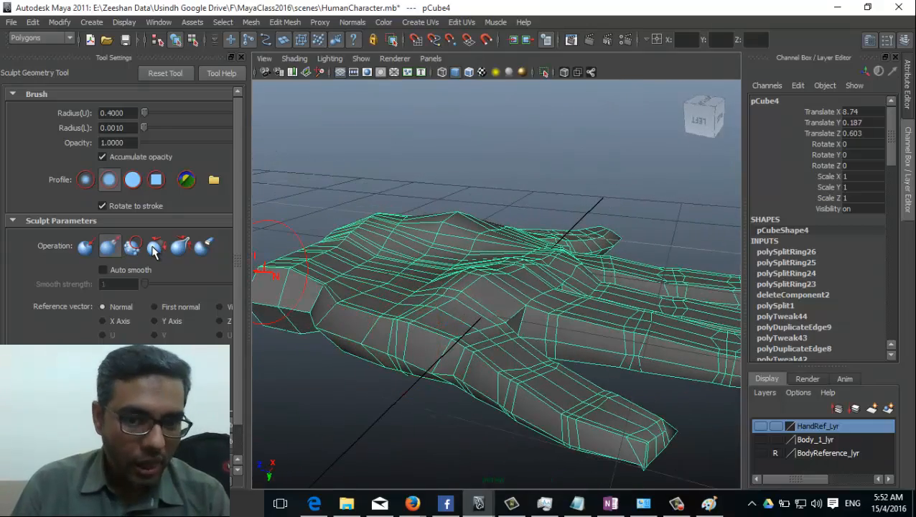
Step: Switch the sculpt brush to Relax and look the hand over from above and behind
left_click(153, 247)
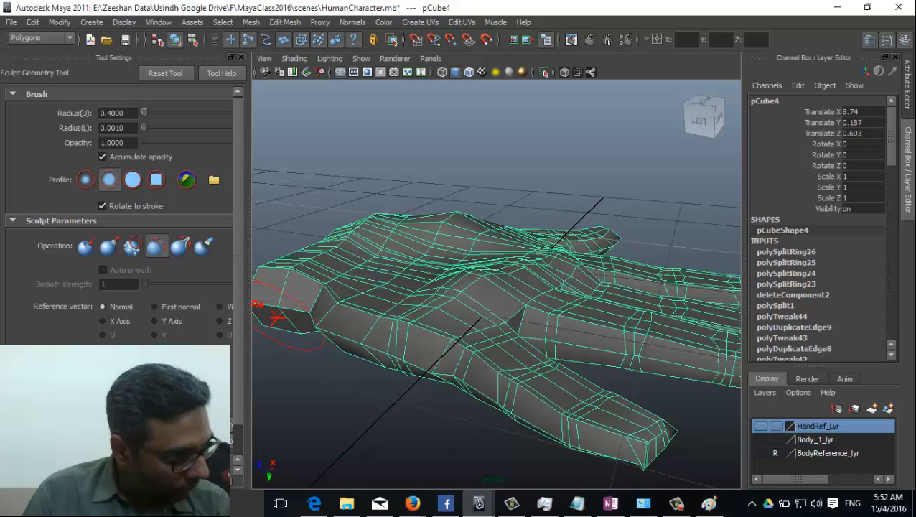
left_click_drag(430, 311, 460, 323, "alt")
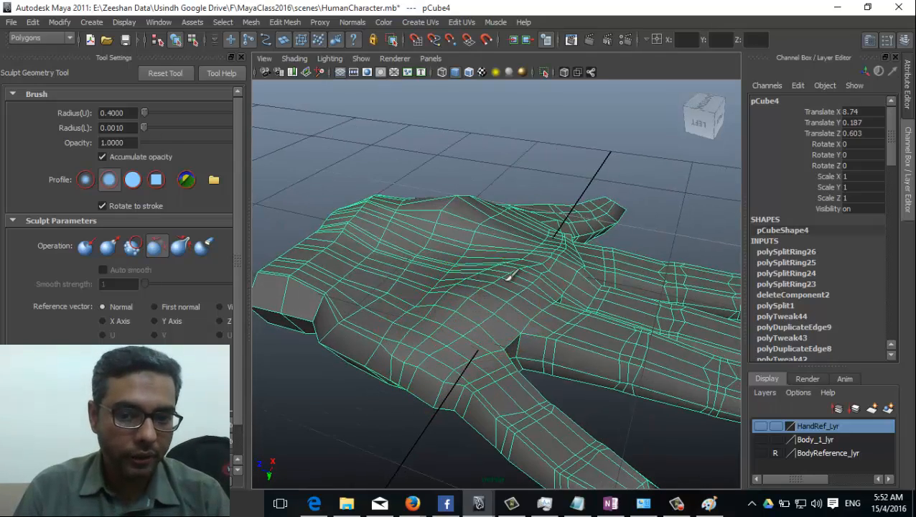
left_click_drag(546, 256, 468, 396, "alt")
left_click_drag(429, 367, 465, 330, "alt")
mouse_move(572, 344)
left_mouse_down("alt")
mouse_move(470, 333)
mouse_move(400, 395)
mouse_move(268, 392)
mouse_move(316, 347)
mouse_move(374, 261)
mouse_move(351, 275)
mouse_move(388, 269)
mouse_move(515, 297)
mouse_move(553, 320)
left_mouse_up("alt")
mouse_move(506, 293)
left_mouse_down("alt")
mouse_move(519, 341)
mouse_move(535, 292)
left_mouse_up("alt")
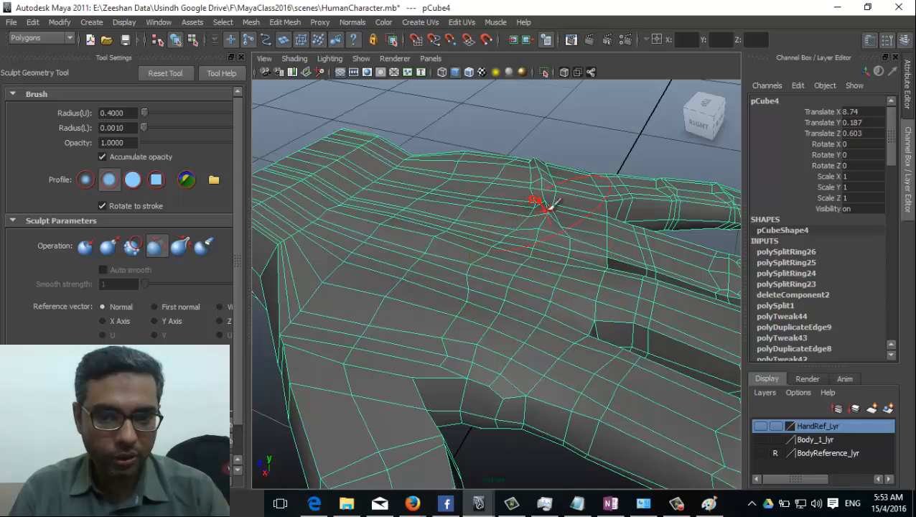
left_click_drag(524, 343, 543, 314, "alt")
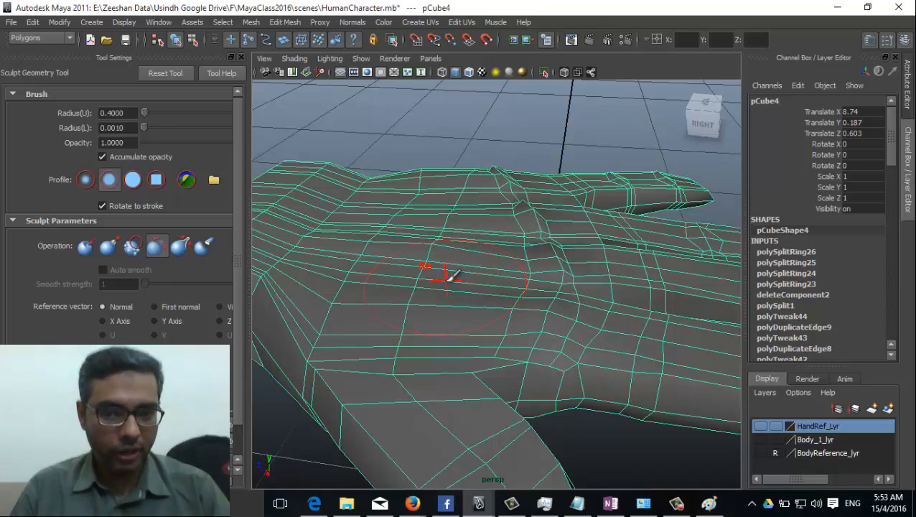
left_click_drag(518, 289, 450, 313, "alt")
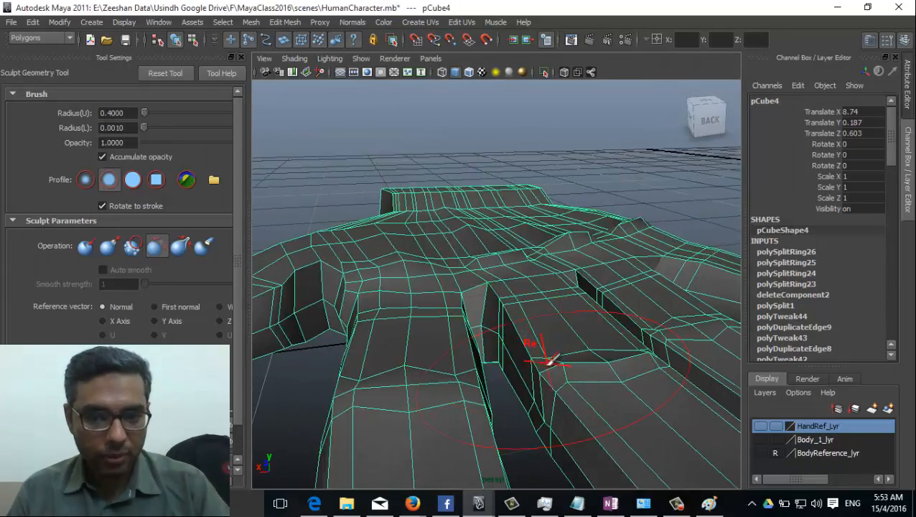
mouse_move(549, 359)
left_mouse_down("alt")
mouse_move(374, 357)
mouse_move(425, 345)
mouse_move(376, 366)
mouse_move(364, 384)
mouse_move(535, 384)
mouse_move(523, 399)
mouse_move(459, 376)
mouse_move(459, 407)
mouse_move(433, 384)
mouse_move(345, 384)
mouse_move(507, 364)
mouse_move(423, 378)
mouse_move(466, 327)
left_mouse_up("alt")
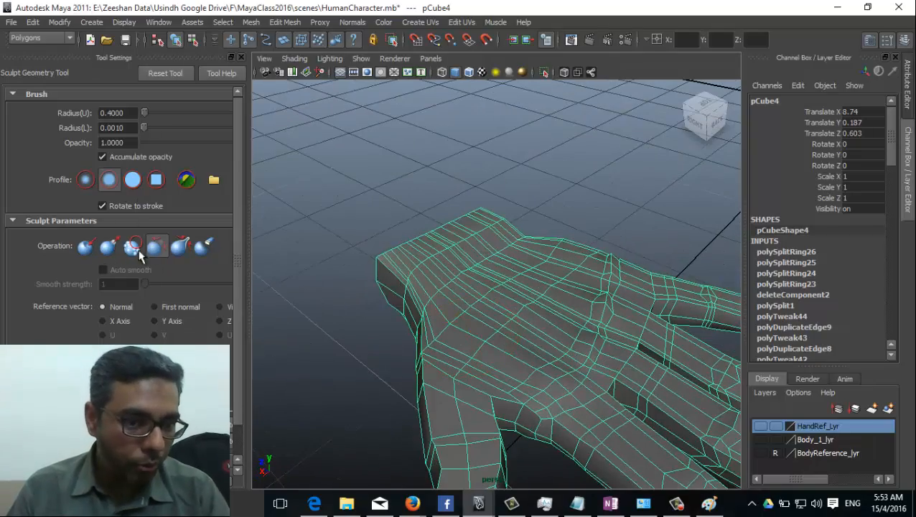
Step: Round off the front of one finger with a Relax brush stroke
left_click(179, 246)
left_click_drag(525, 367, 452, 329, "alt")
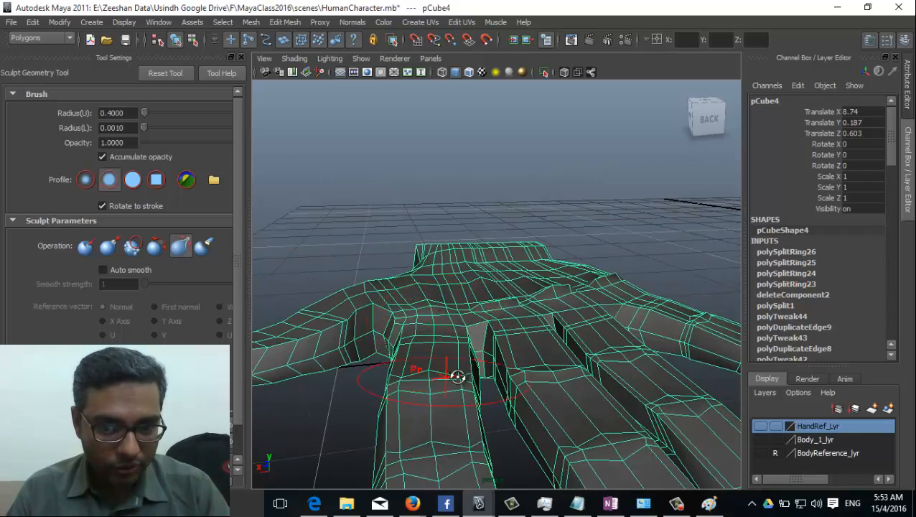
left_click_drag(454, 373, 572, 347, "alt")
mouse_move(606, 373)
left_mouse_down("alt")
mouse_move(575, 393)
mouse_move(586, 407)
mouse_move(446, 383)
mouse_move(517, 352)
left_mouse_up("alt")
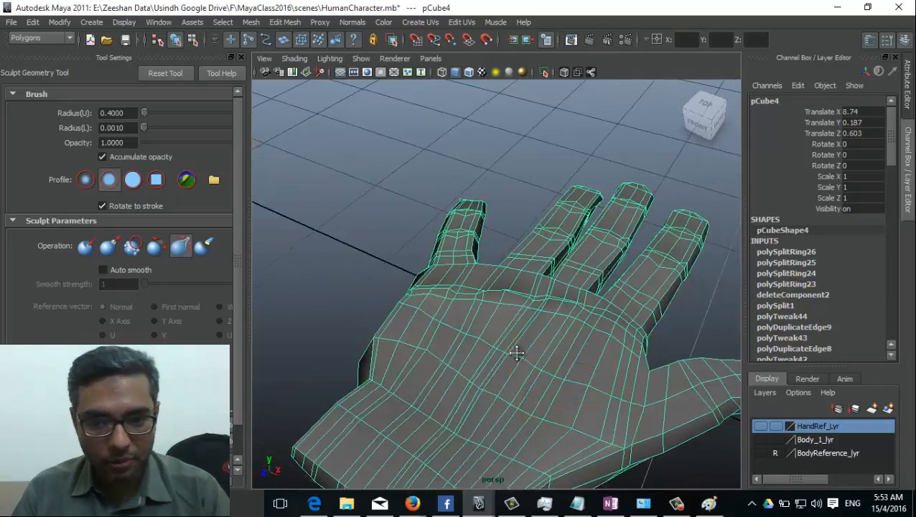
right_click_drag(517, 352, 661, 408, "alt")
left_click_drag(661, 408, 519, 374, "alt")
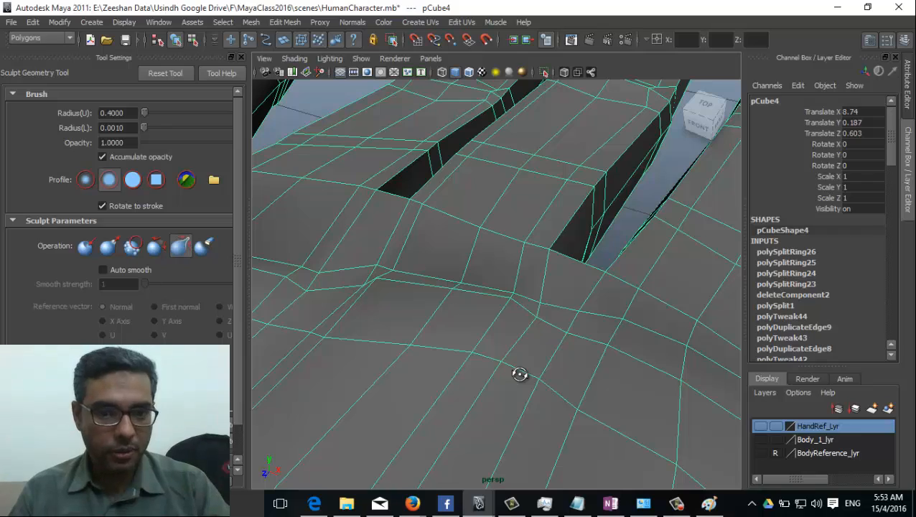
mouse_move(519, 374)
left_mouse_down("alt")
mouse_move(435, 313)
mouse_move(422, 265)
left_mouse_up("alt")
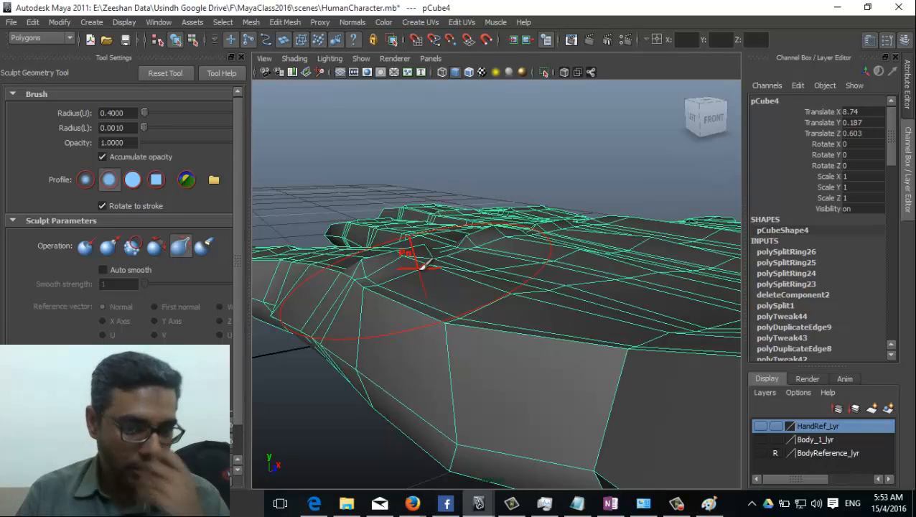
mouse_move(533, 323)
left_mouse_down("alt")
mouse_move(535, 364)
mouse_move(650, 366)
mouse_move(436, 389)
mouse_move(561, 372)
mouse_move(454, 333)
mouse_move(484, 369)
mouse_move(373, 388)
mouse_move(423, 402)
mouse_move(422, 391)
mouse_move(490, 383)
mouse_move(494, 310)
mouse_move(395, 380)
mouse_move(329, 378)
mouse_move(637, 372)
mouse_move(431, 478)
mouse_move(452, 476)
mouse_move(439, 435)
mouse_move(485, 430)
left_mouse_up("alt")
left_click(155, 245)
mouse_move(386, 401)
left_mouse_down()
mouse_move(369, 402)
mouse_move(369, 413)
left_mouse_up()
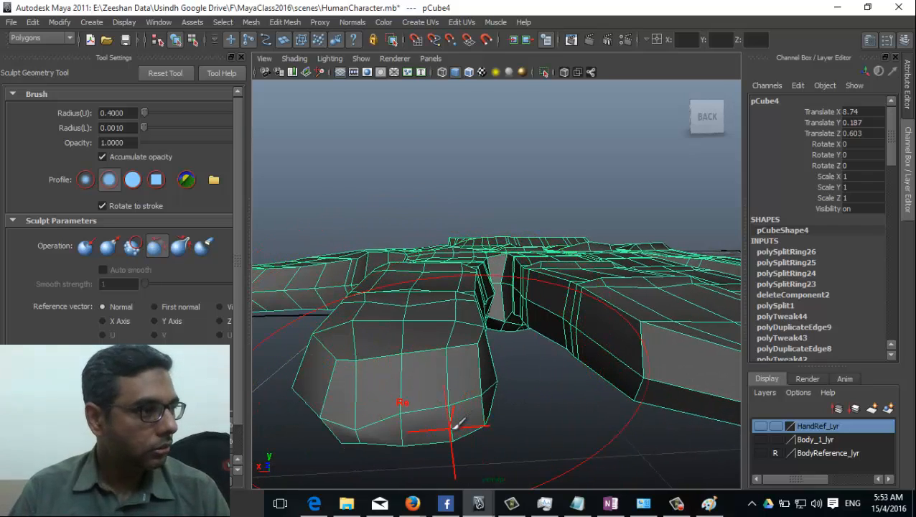
left_click_drag(444, 352, 443, 413, "alt")
Step: Leave sculpting with Q and apply Mesh Smooth to the whole hand
key("q")
left_click_drag(469, 349, 463, 329, "alt")
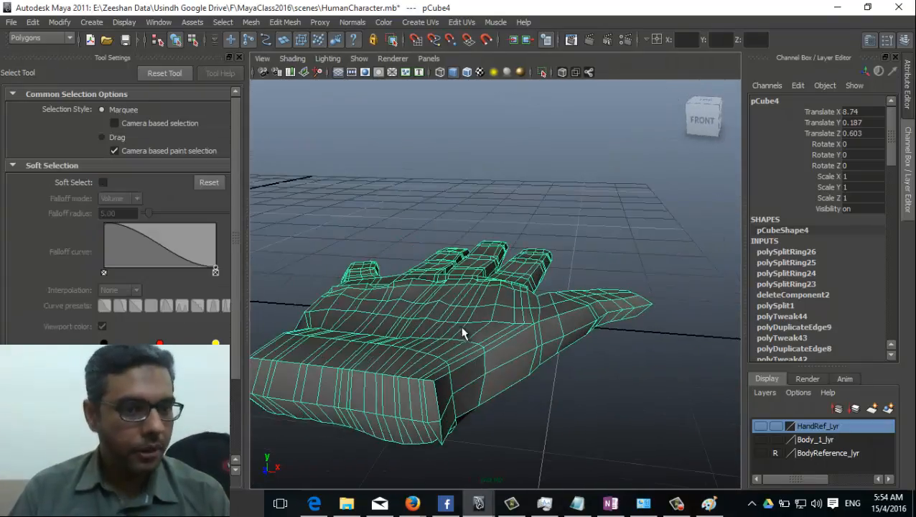
mouse_move(406, 319)
right_mouse_down()
mouse_move(466, 266)
mouse_move(420, 362)
right_mouse_up()
left_click_drag(420, 366, 445, 200, "alt")
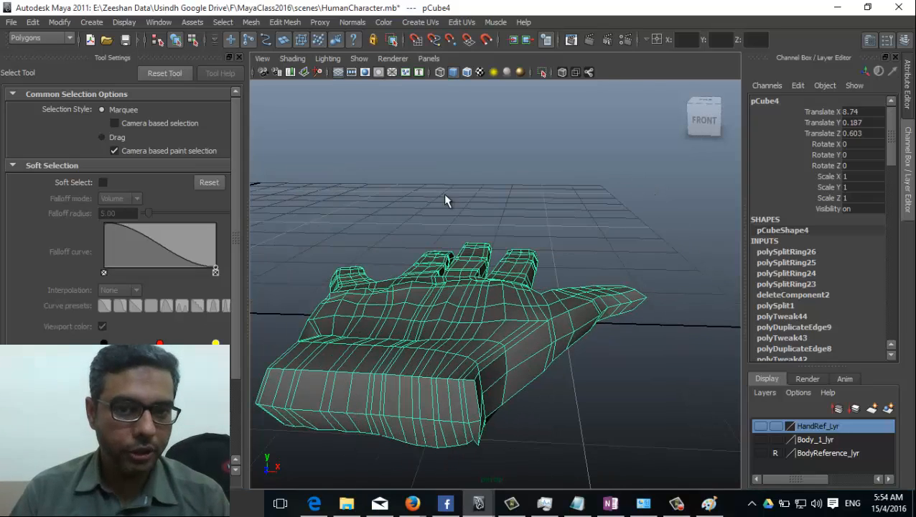
left_click(321, 20)
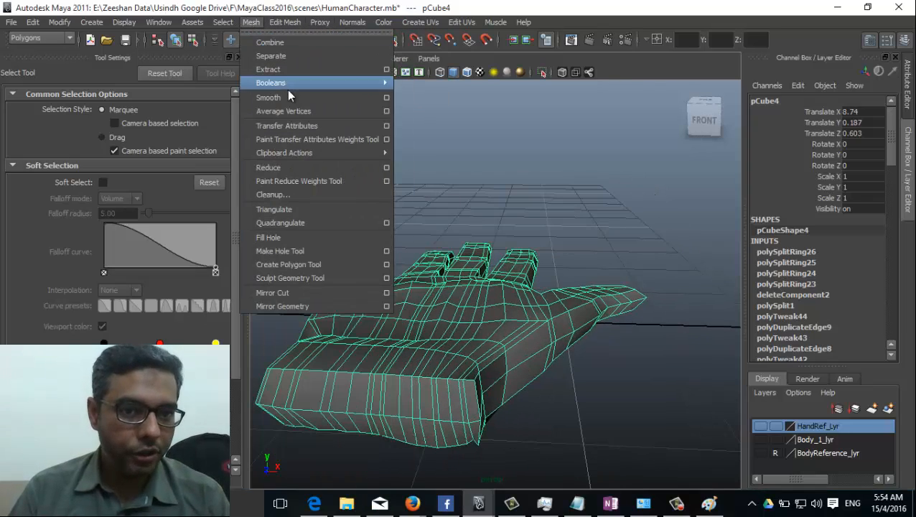
left_click(289, 91)
left_click_drag(562, 374, 465, 136, "alt")
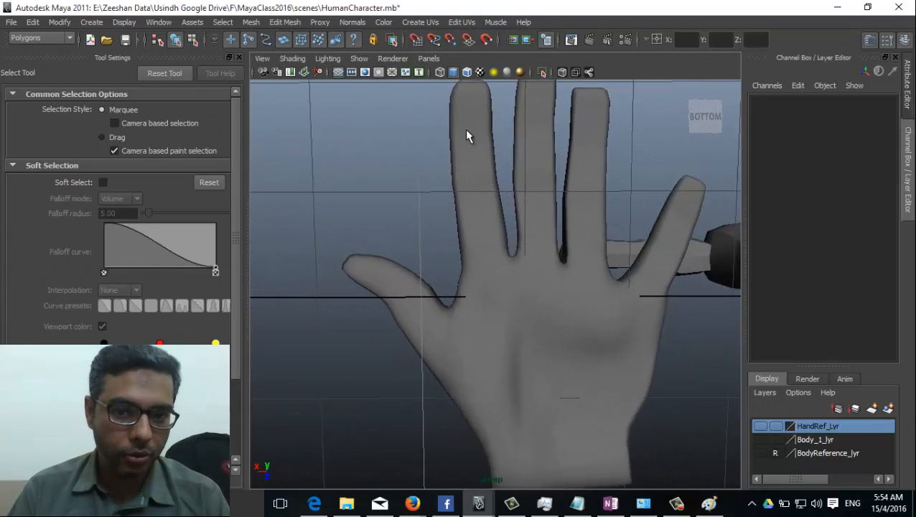
left_click_drag(559, 185, 524, 304, "alt")
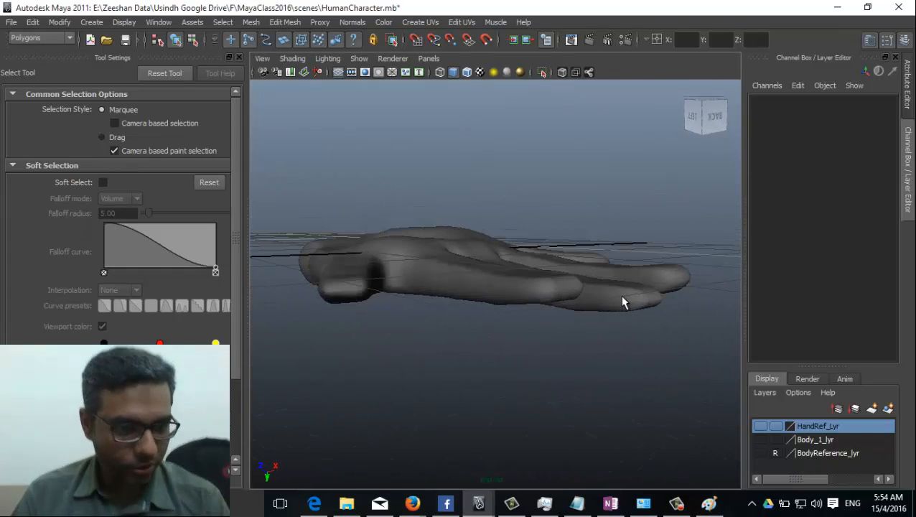
Step: Select the hand mesh and zoom in on it from above
left_click(514, 295)
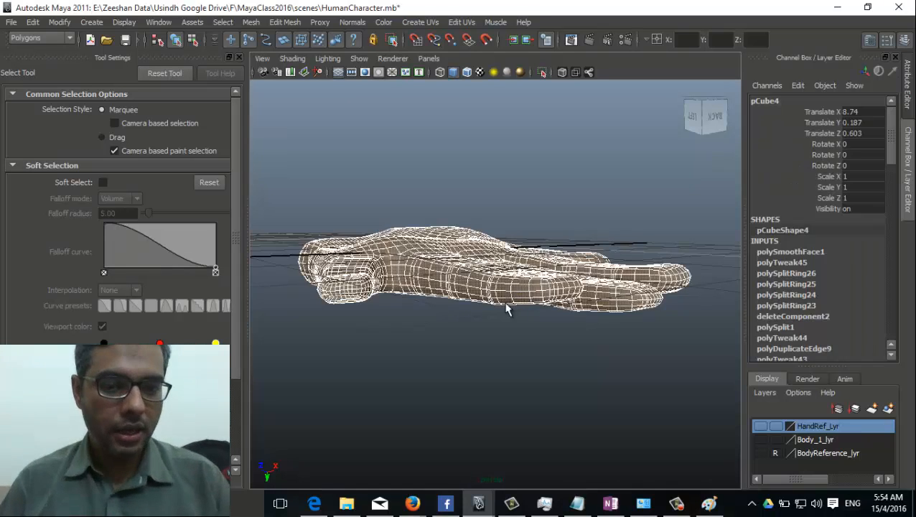
left_click_drag(472, 360, 510, 358, "alt")
scroll(384, 380, "up", 3)
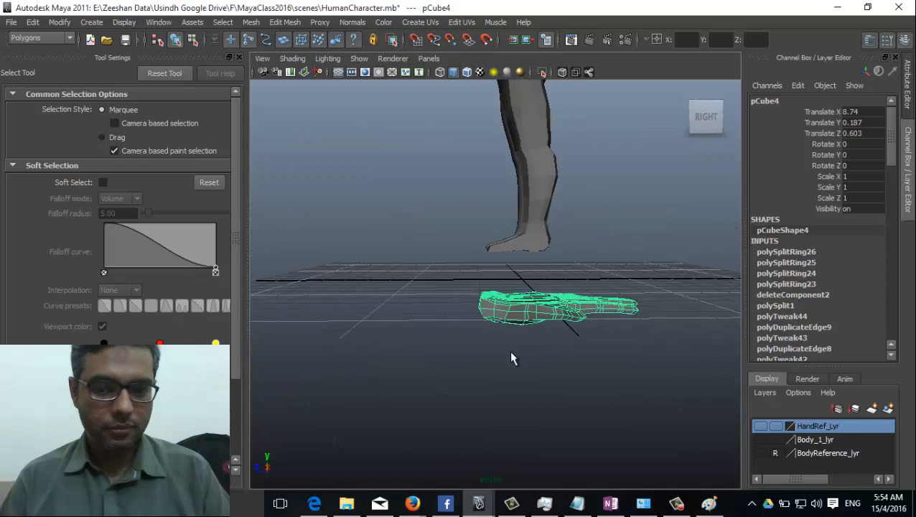
Step: Raise the hand to arm height and turn it -88.13 in Y
left_click_drag(543, 277, 459, 432, "alt")
key("w")
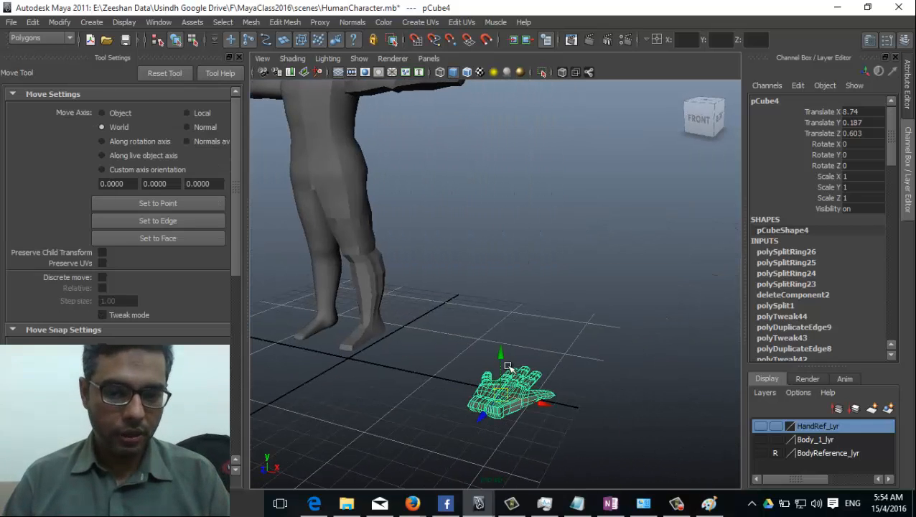
mouse_move(507, 367)
left_mouse_down()
mouse_move(502, 101)
mouse_move(400, 384)
mouse_move(508, 352)
left_mouse_up()
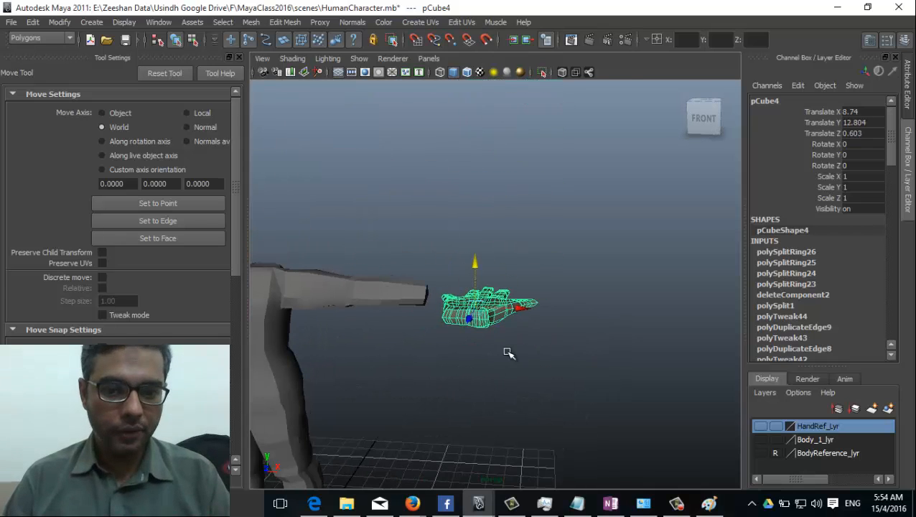
key("e")
left_click_drag(525, 312, 524, 357)
key("w")
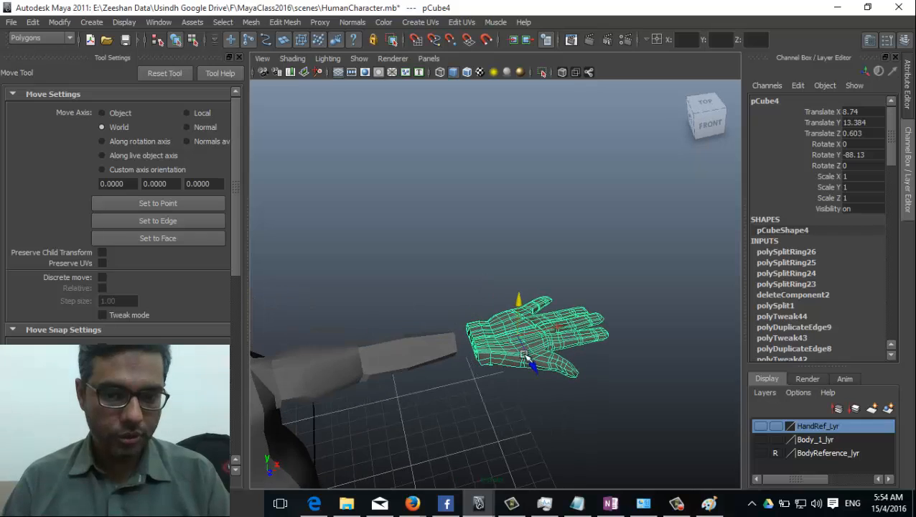
Step: In top view, scale the hand to 0.638 and line it up with the arm's end
key("space")
left_click_drag(409, 401, 355, 397)
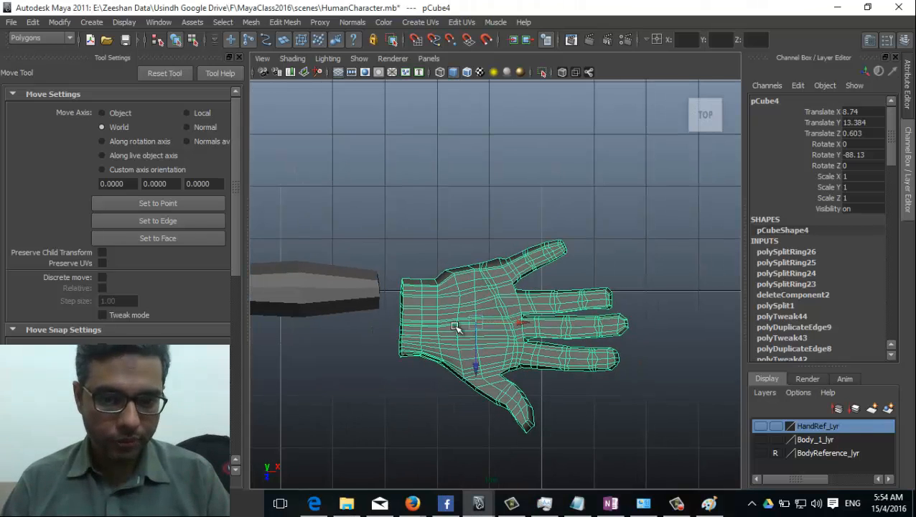
left_click_drag(466, 321, 453, 293)
scroll(328, 352, "down", 3)
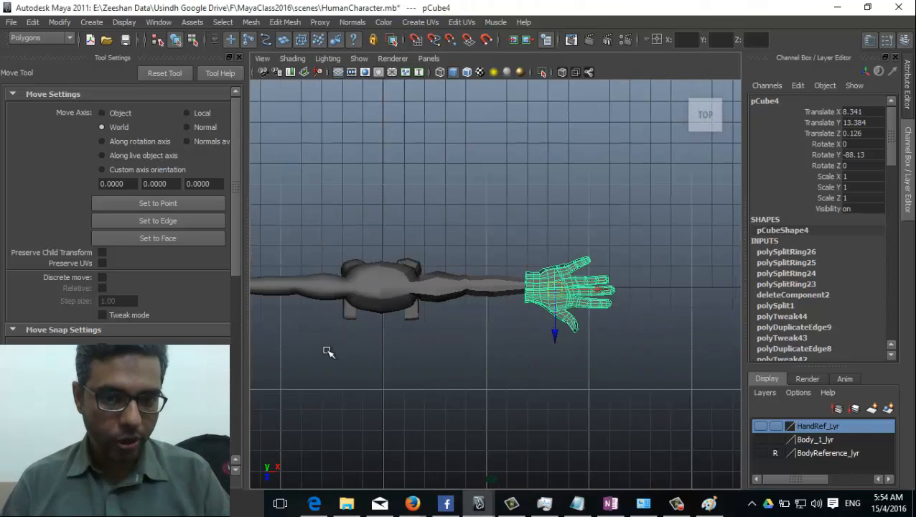
key("r")
left_click_drag(558, 291, 548, 290)
key("w")
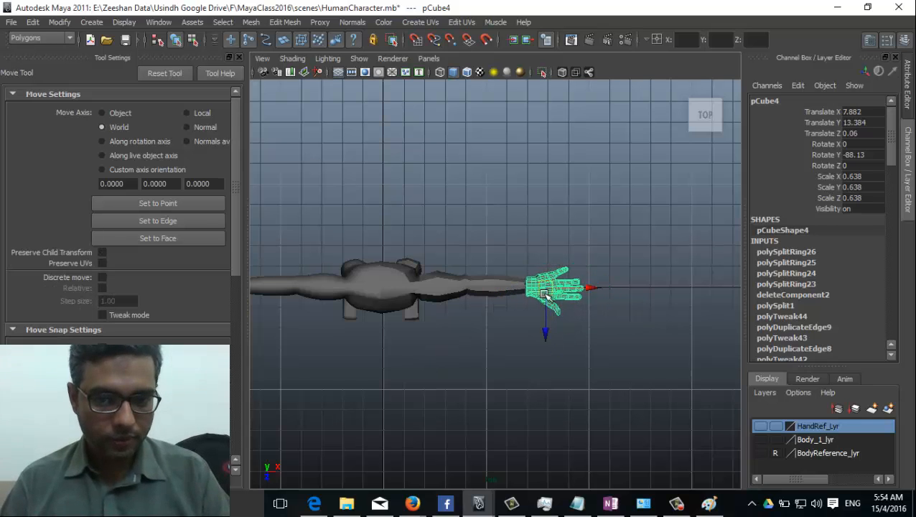
middle_click_drag(548, 290, 504, 354, "alt")
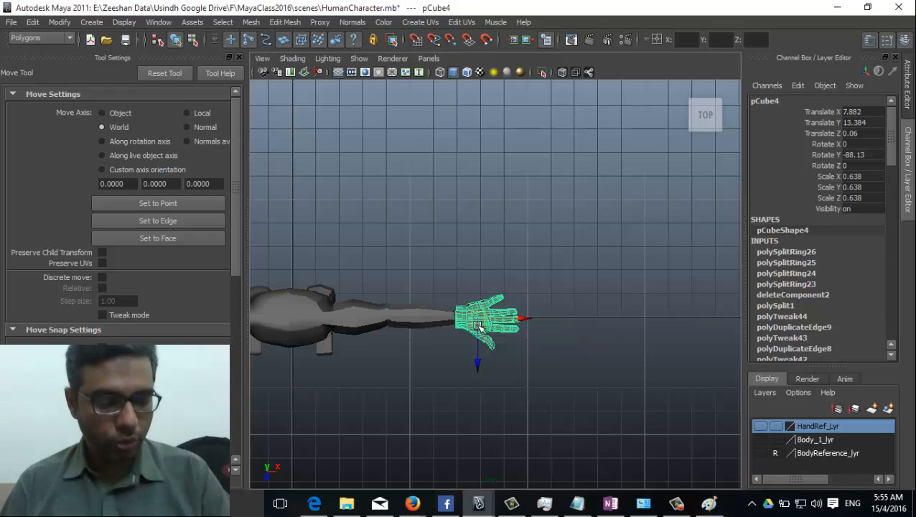
Step: Duplicate the hand and move the copy away along Z
key("ctrl+d")
left_click_drag(477, 362, 515, 194)
middle_click_drag(453, 337, 498, 217, "alt")
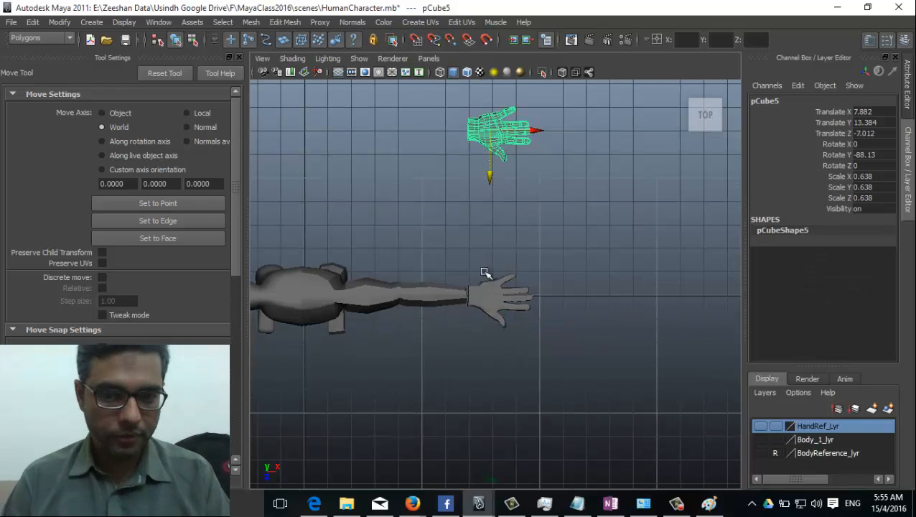
Step: Add the selected hand copy to Body_1_lyr from the layer's context menu
left_click(819, 440)
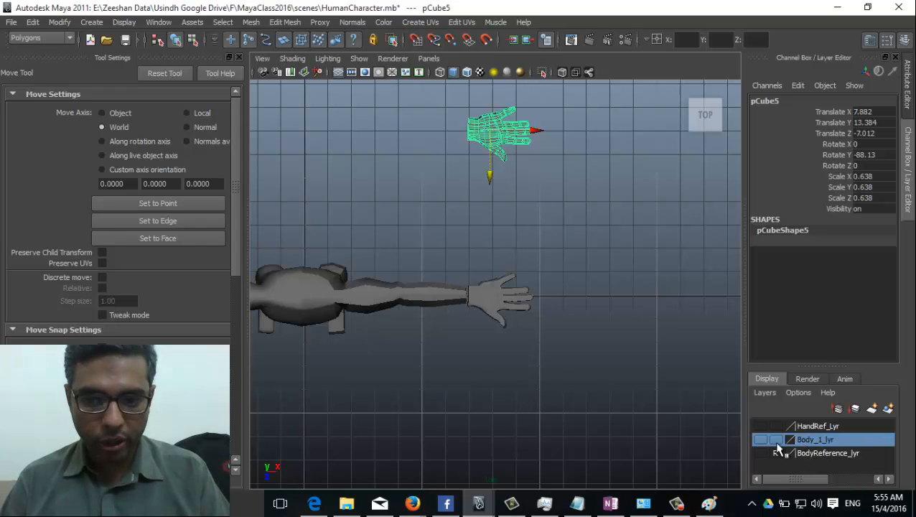
left_click(761, 439)
left_click(759, 439)
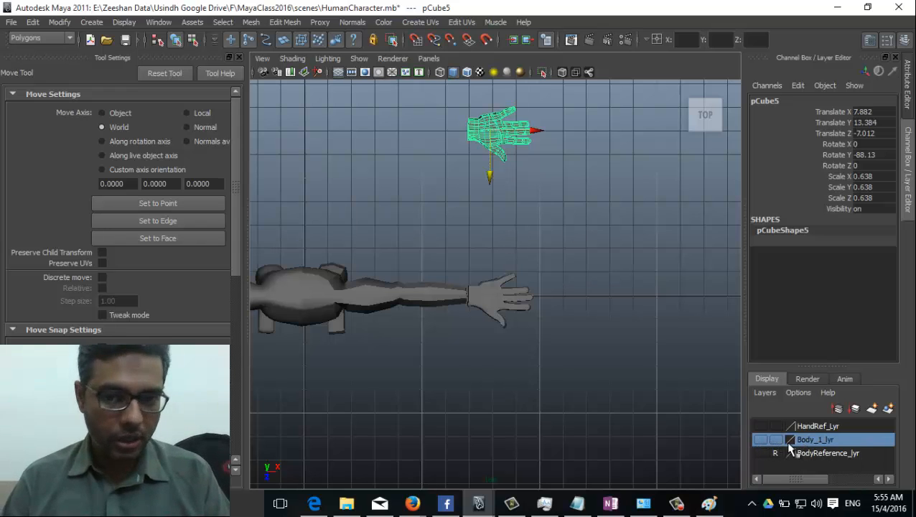
right_click(811, 440)
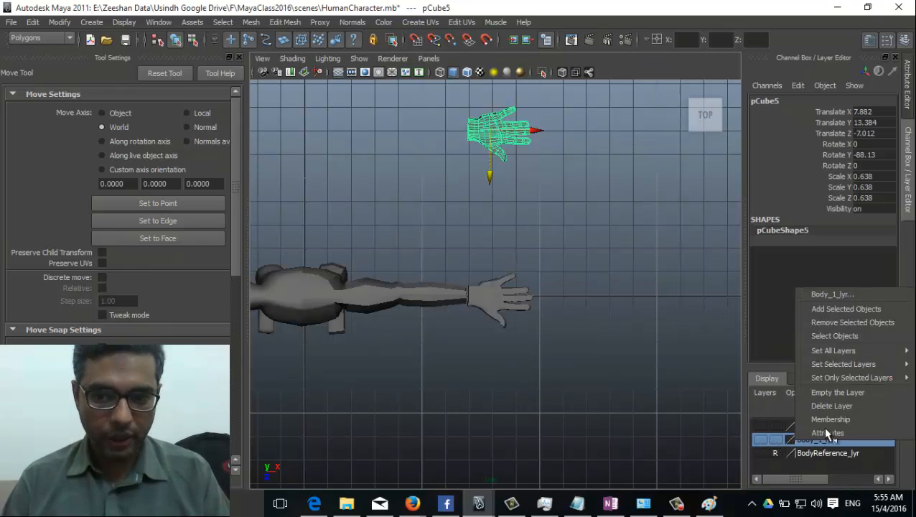
left_click(847, 309)
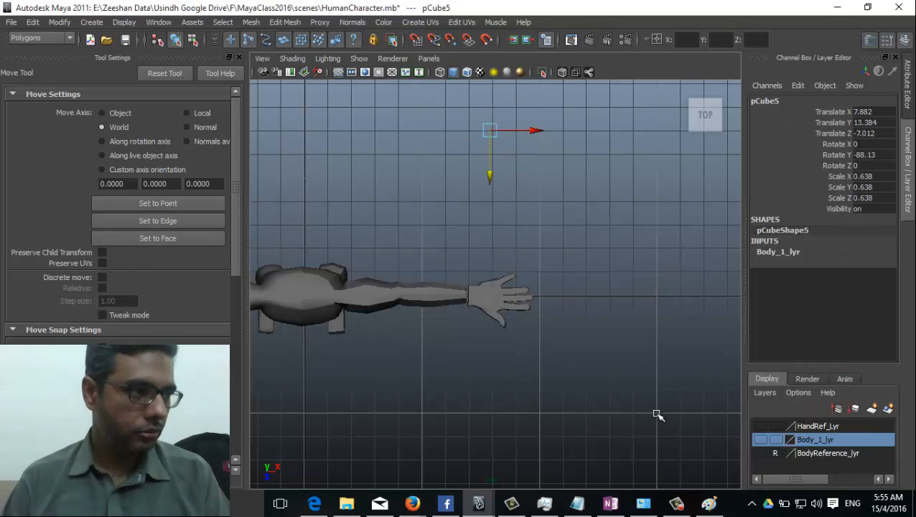
scroll(523, 376, "up", 5)
Step: Select the original hand mesh and shrink it uniformly to about 0.543
left_click(496, 153)
middle_click_drag(429, 248, 430, 298, "alt")
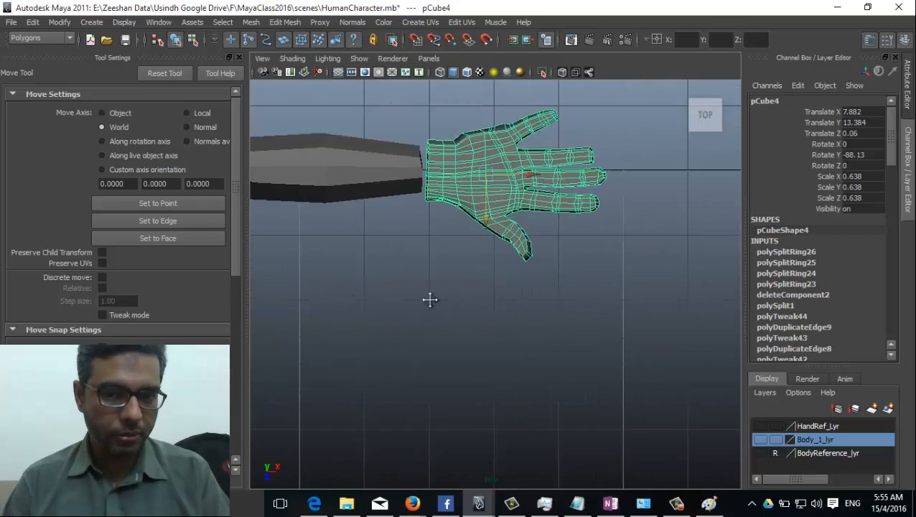
scroll(430, 298, "up", 2)
key("r")
left_click_drag(488, 256, 475, 256)
Step: Shrink the hand further to about 0.428 scale
key("w")
scroll(503, 272, "down", 6)
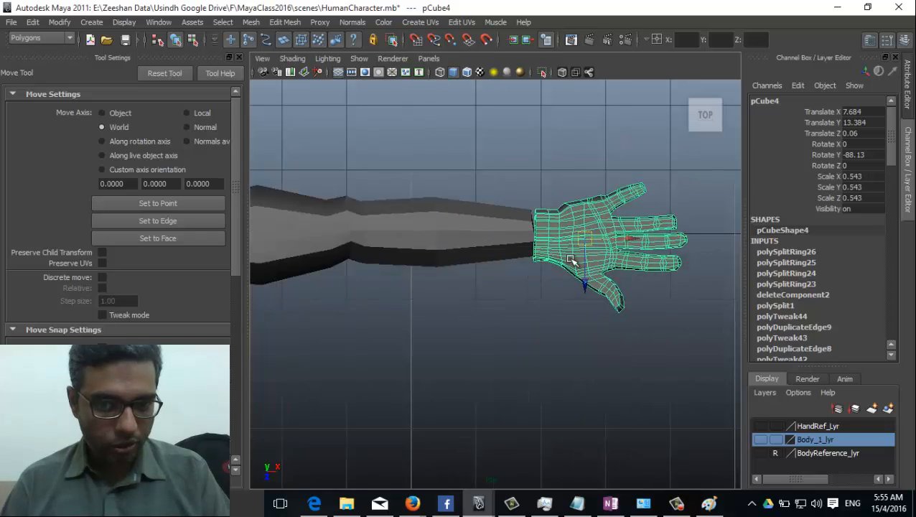
scroll(623, 274, "up", 3)
key("r")
mouse_move(619, 265)
left_mouse_down()
mouse_move(593, 254)
mouse_move(607, 260)
left_mouse_up()
key("w")
key("r")
Step: In the perspective view, stretch the hand mostly along its height to 0.481/0.629/0.481
key("space")
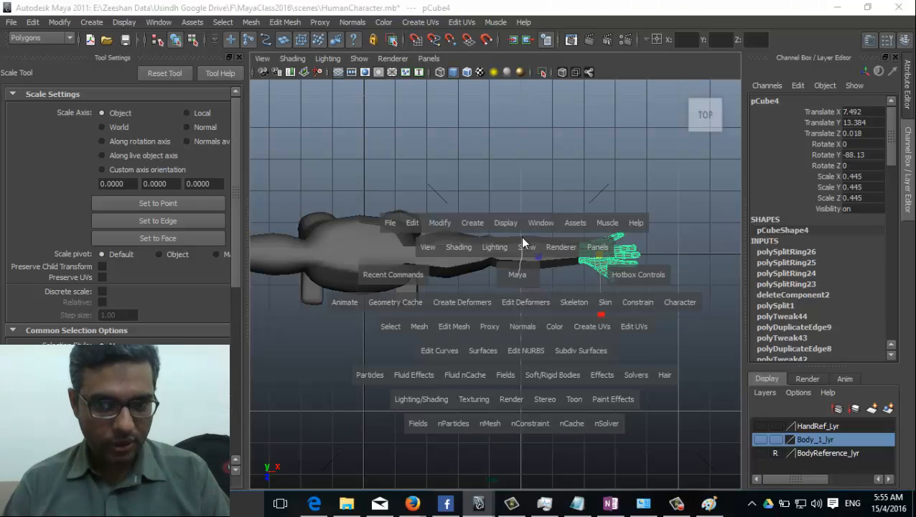
left_click_drag(520, 237, 501, 282)
scroll(567, 319, "down", 3)
left_click_drag(568, 319, 518, 327, "alt")
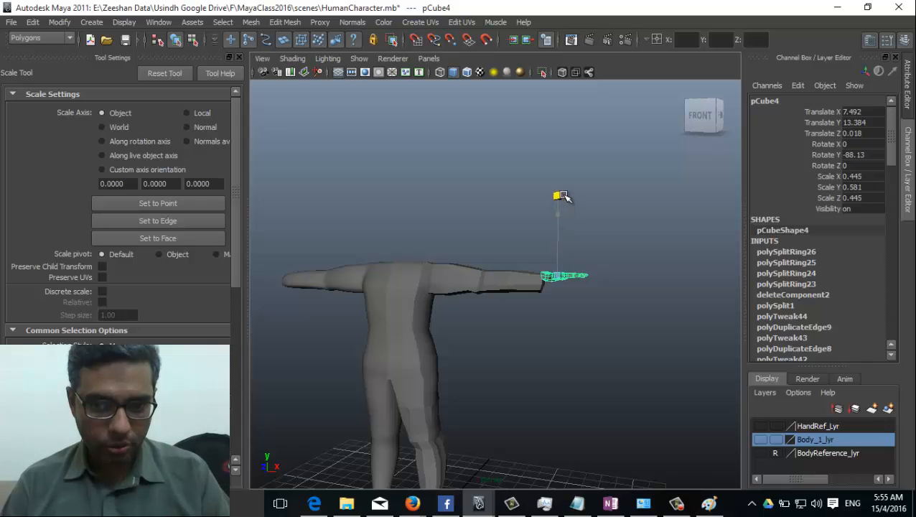
scroll(599, 280, "up", 3)
key("w")
key("r")
left_click_drag(599, 276, 609, 310, "alt")
Step: Lower the hand to wrist height at Translate Y 13.106
key("w")
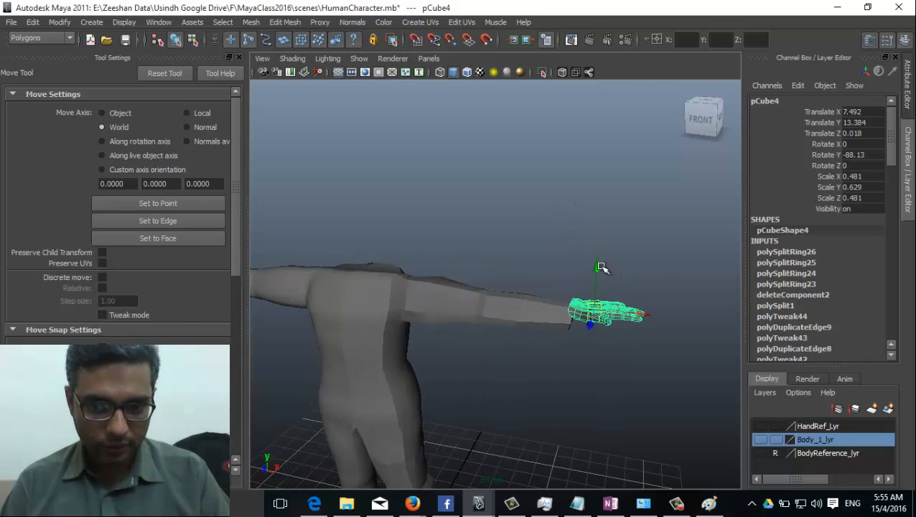
left_click_drag(598, 267, 574, 282)
left_click(541, 387)
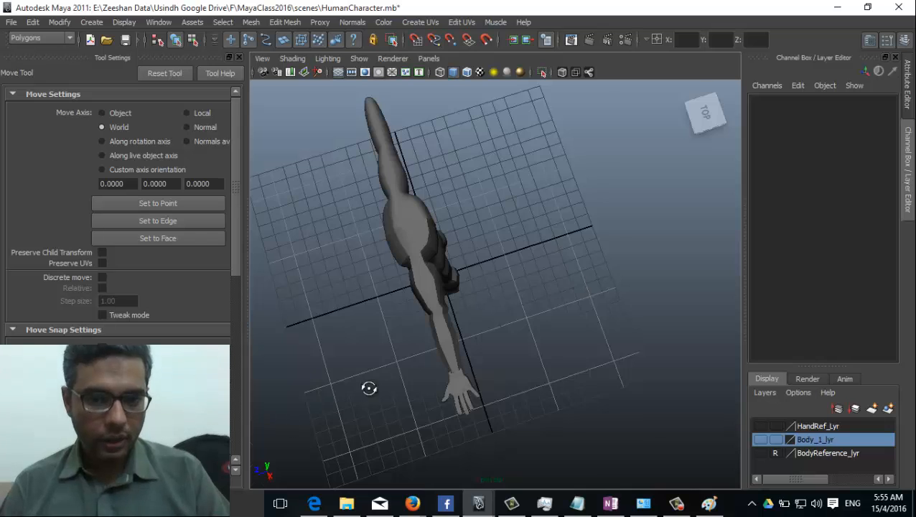
left_click_drag(368, 388, 431, 350, "alt")
scroll(433, 295, "up", 5)
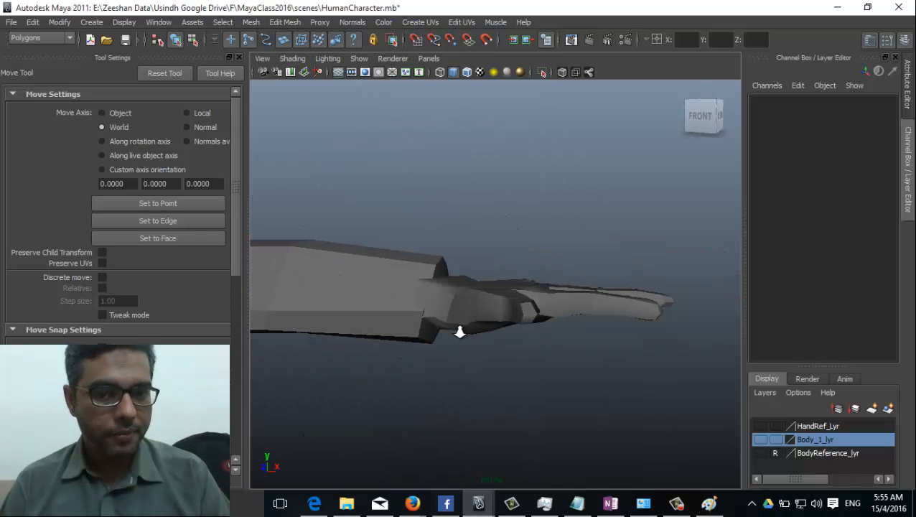
Step: Reselect the hand and frame it to check its fit against the torso from front and overhead
left_click(645, 302)
left_click_drag(645, 302, 762, 384, "alt")
left_click_drag(564, 336, 387, 144, "alt")
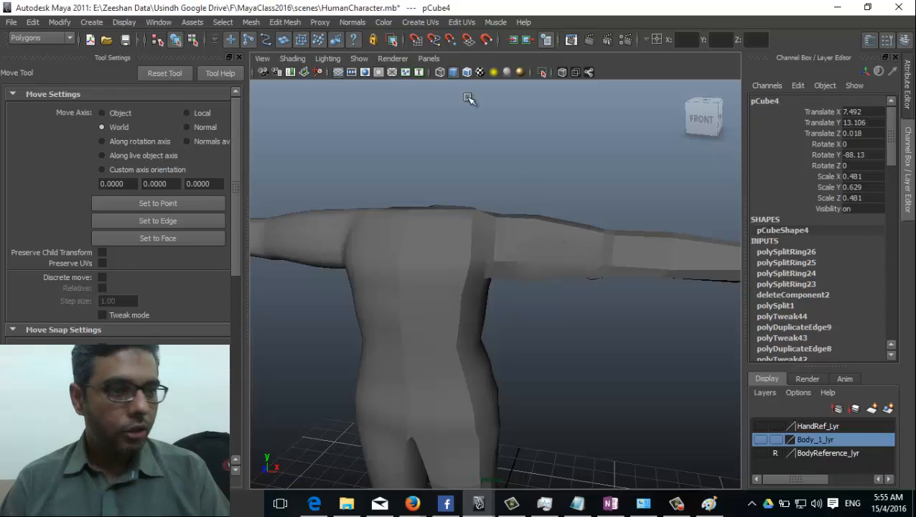
key("f")
middle_click_drag(478, 257, 630, 258, "alt")
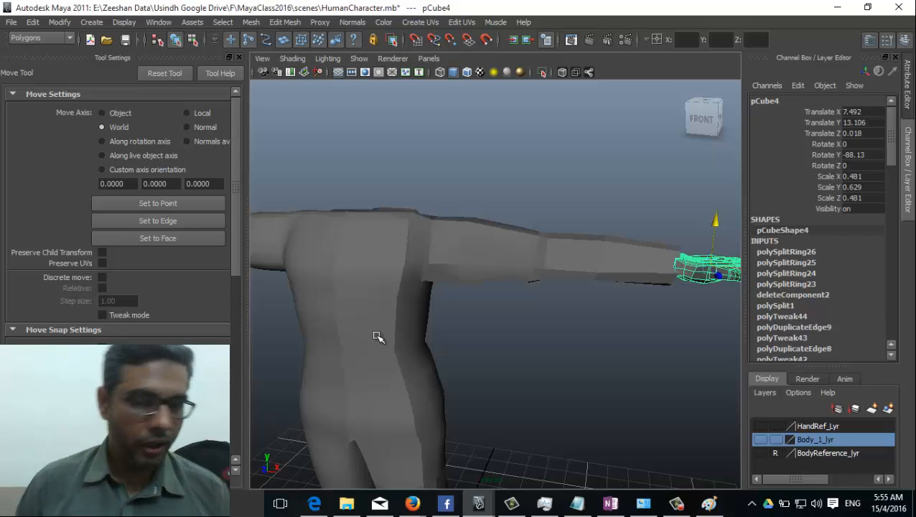
left_click_drag(409, 360, 428, 377, "alt")
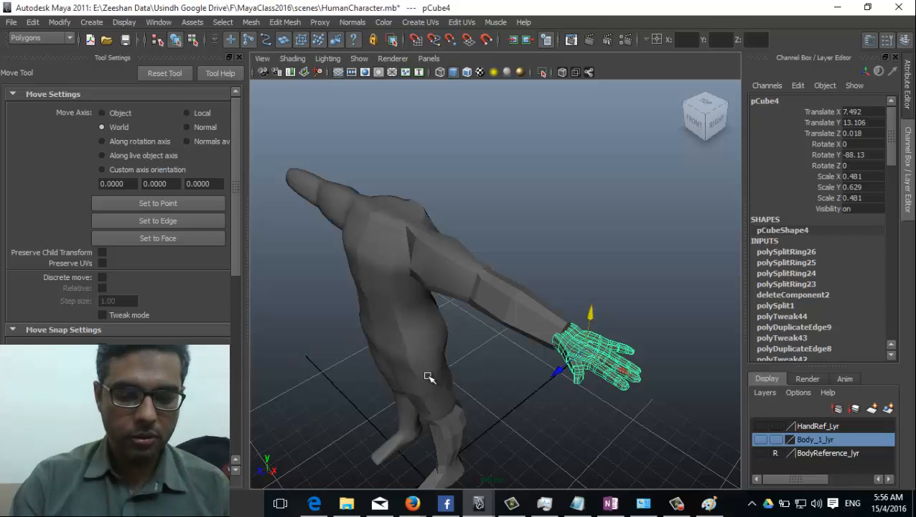